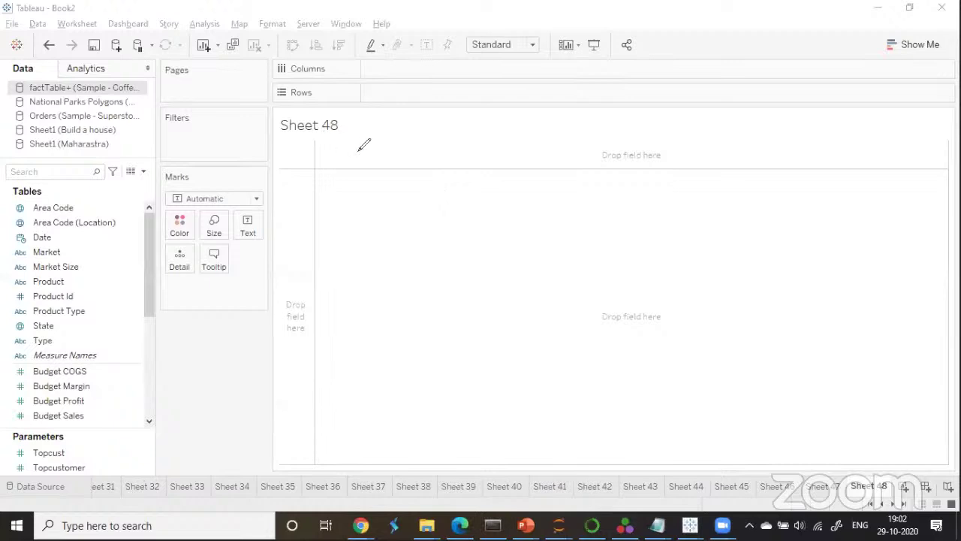
# Handwrite the numbered list "1) filters, 2) groups, 3) sets, 4) parameters" in red over the empty Sheet 48.
pyautogui.moveTo(386, 187)
pyautogui.mouseDown()
pyautogui.moveTo(425, 171)
pyautogui.moveTo(449, 187)
pyautogui.moveTo(461, 178)
pyautogui.moveTo(368, 188)
pyautogui.moveTo(377, 200)
pyautogui.moveTo(370, 219)
pyautogui.moveTo(400, 222)
pyautogui.moveTo(400, 243)
pyautogui.moveTo(449, 209)
pyautogui.moveTo(446, 218)
pyautogui.mouseUp()
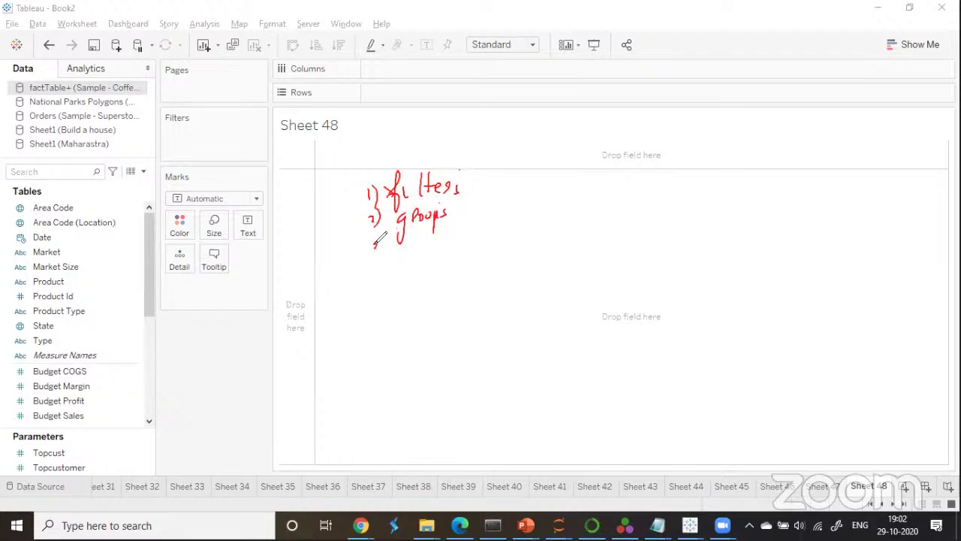
pyautogui.moveTo(369, 244)
pyautogui.mouseDown()
pyautogui.moveTo(371, 257)
pyautogui.moveTo(383, 257)
pyautogui.moveTo(440, 227)
pyautogui.mouseUp()
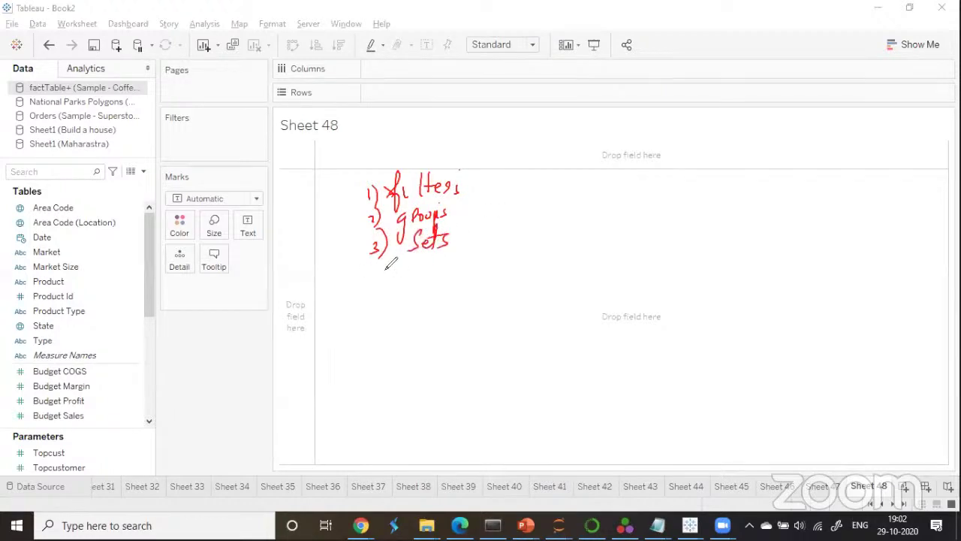
pyautogui.moveTo(375, 256); pyautogui.dragTo(379, 271)
pyautogui.moveTo(385, 244)
pyautogui.mouseDown()
pyautogui.moveTo(390, 291)
pyautogui.moveTo(411, 265)
pyautogui.moveTo(476, 265)
pyautogui.moveTo(475, 249)
pyautogui.mouseUp()
pyautogui.moveTo(381, 296); pyautogui.dragTo(410, 298)
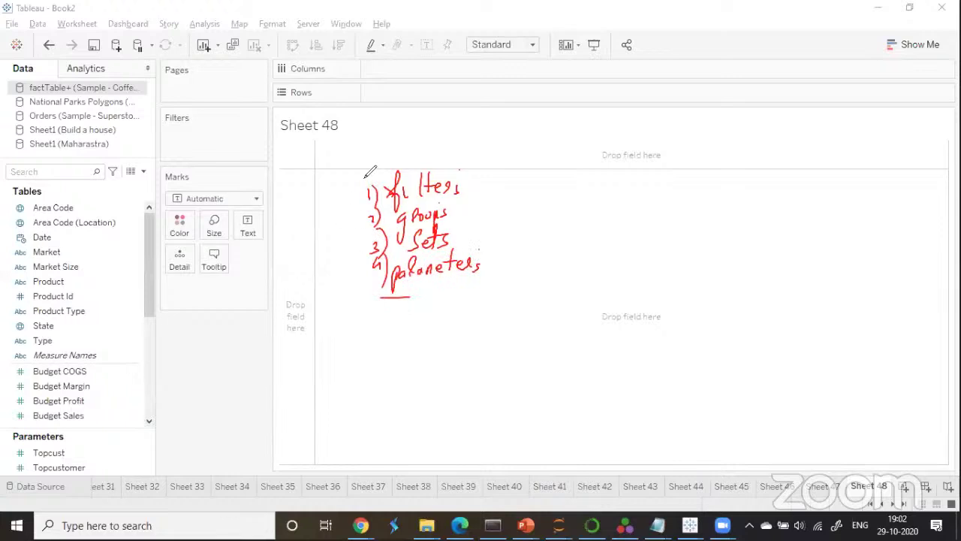
# Draw a box around the handwritten list and annotate it with an arrow and the underlined note "Some concepts".
pyautogui.moveTo(359, 172)
pyautogui.mouseDown()
pyautogui.moveTo(356, 293)
pyautogui.moveTo(532, 293)
pyautogui.moveTo(380, 306)
pyautogui.moveTo(355, 295)
pyautogui.mouseUp()
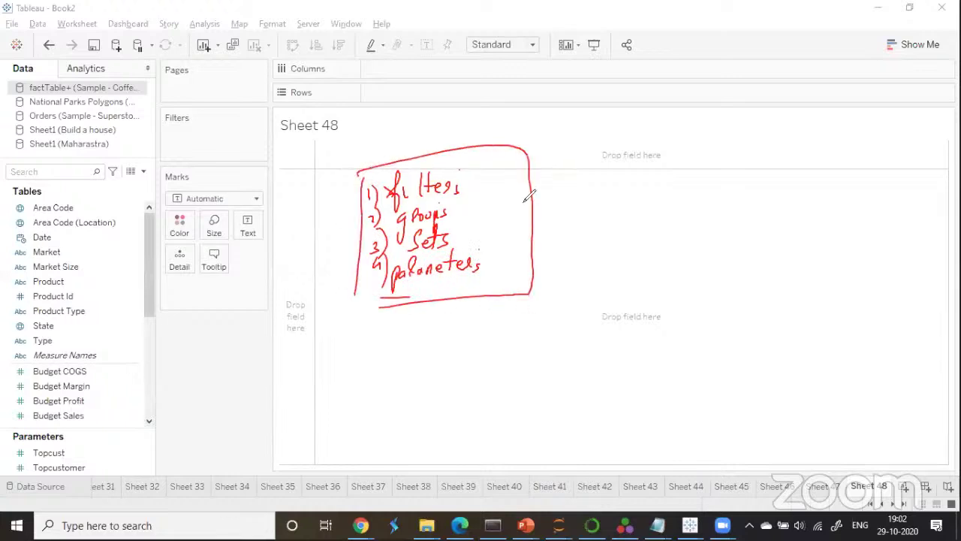
pyautogui.moveTo(506, 224); pyautogui.dragTo(518, 234)
pyautogui.moveTo(568, 189)
pyautogui.mouseDown()
pyautogui.moveTo(557, 212)
pyautogui.moveTo(694, 196)
pyautogui.mouseUp()
pyautogui.moveTo(601, 231); pyautogui.dragTo(633, 225)
pyautogui.moveTo(560, 178); pyautogui.dragTo(557, 237)
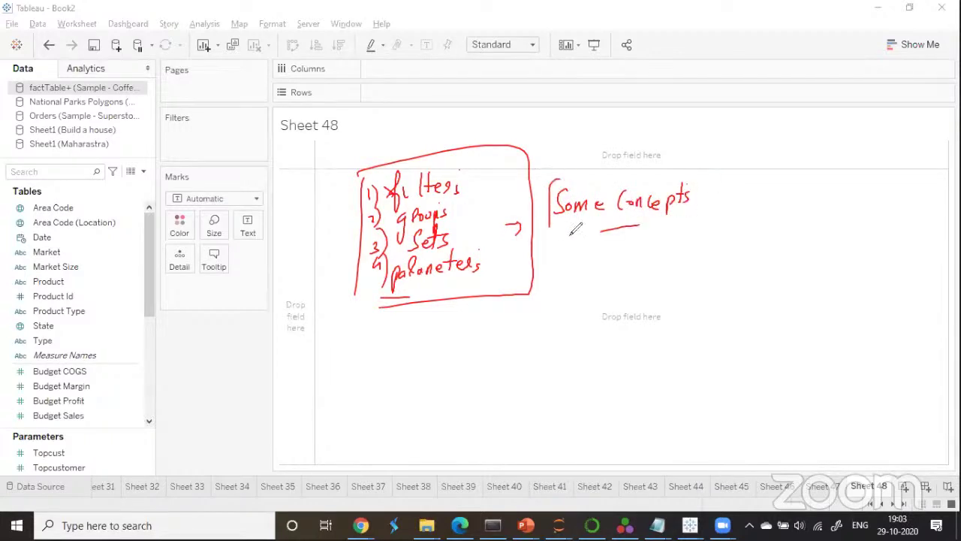
# Close the bracket around "Some concepts" and handwrite "Today we are going to see maps" and "Some visualization also" beneath it.
pyautogui.moveTo(703, 170); pyautogui.dragTo(698, 216)
pyautogui.moveTo(603, 239)
pyautogui.mouseDown()
pyautogui.moveTo(664, 239)
pyautogui.moveTo(675, 227)
pyautogui.moveTo(686, 260)
pyautogui.moveTo(727, 230)
pyautogui.moveTo(780, 233)
pyautogui.moveTo(799, 220)
pyautogui.moveTo(832, 220)
pyautogui.moveTo(834, 205)
pyautogui.moveTo(844, 213)
pyautogui.mouseUp()
pyautogui.moveTo(662, 265)
pyautogui.mouseDown()
pyautogui.moveTo(654, 272)
pyautogui.moveTo(704, 271)
pyautogui.moveTo(673, 279)
pyautogui.moveTo(748, 260)
pyautogui.moveTo(742, 265)
pyautogui.mouseUp()
pyautogui.moveTo(733, 278); pyautogui.dragTo(758, 268)
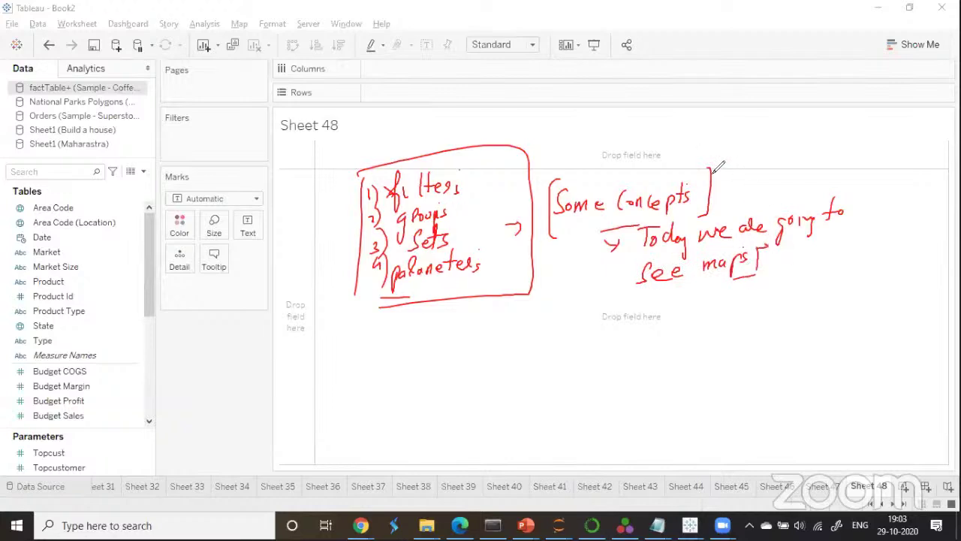
pyautogui.moveTo(562, 178); pyautogui.dragTo(570, 177)
pyautogui.moveTo(670, 290); pyautogui.dragTo(659, 306)
pyautogui.moveTo(676, 298)
pyautogui.mouseDown()
pyautogui.moveTo(727, 277)
pyautogui.moveTo(759, 290)
pyautogui.moveTo(826, 254)
pyautogui.moveTo(839, 265)
pyautogui.moveTo(832, 257)
pyautogui.mouseUp()
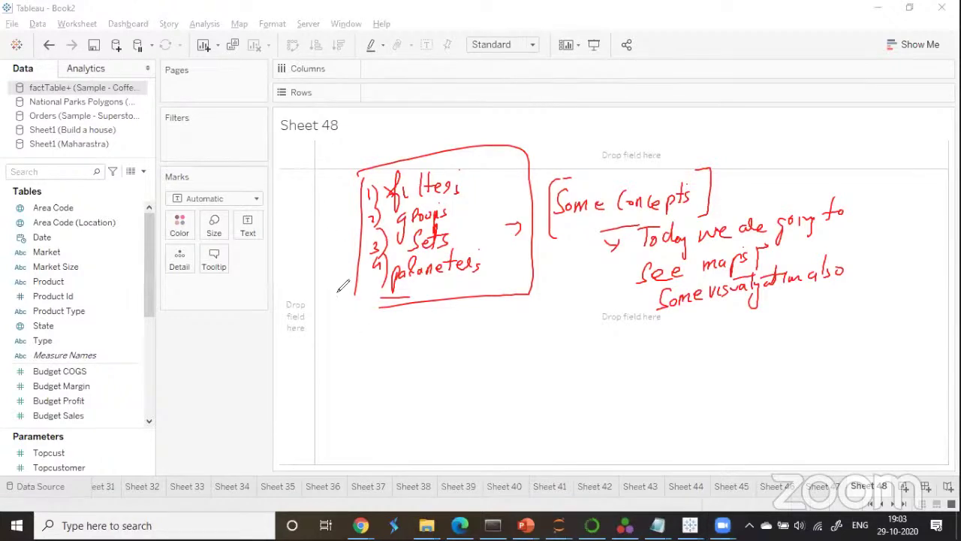
# Handwrite "Sample Superstore" in brackets below the boxed list.
pyautogui.moveTo(358, 325)
pyautogui.mouseDown()
pyautogui.moveTo(342, 343)
pyautogui.moveTo(419, 325)
pyautogui.moveTo(409, 335)
pyautogui.moveTo(482, 306)
pyautogui.moveTo(523, 312)
pyautogui.moveTo(455, 335)
pyautogui.moveTo(494, 338)
pyautogui.mouseUp()
pyautogui.moveTo(357, 316); pyautogui.dragTo(353, 361)
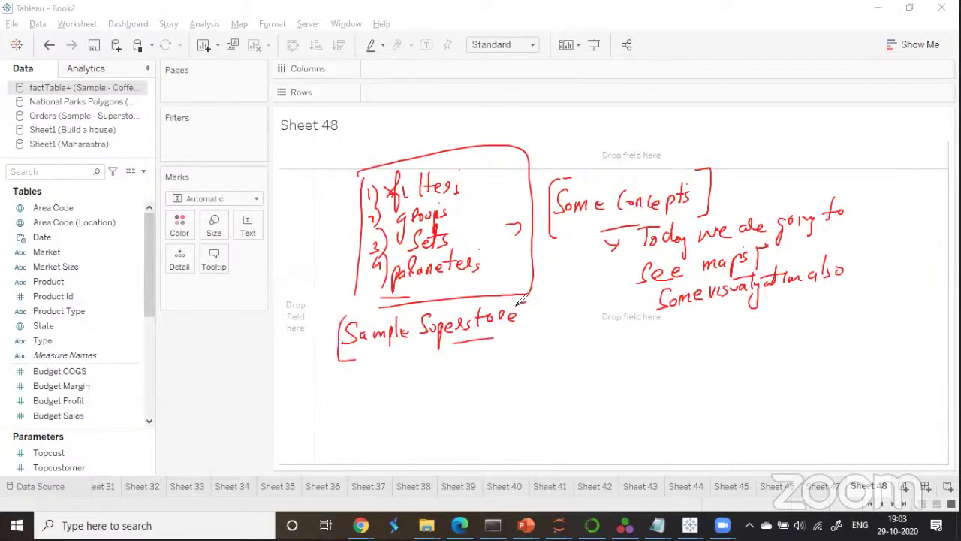
pyautogui.moveTo(515, 303); pyautogui.dragTo(515, 338)
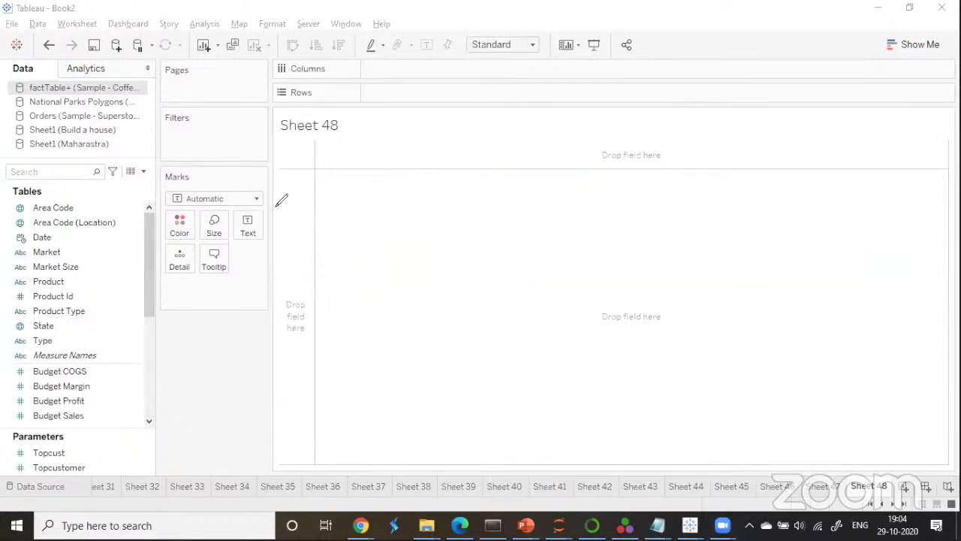
# Handwrite "geographic fields" and the bracketed note "globe icon", and mark the globe icons beside the two Area Code fields.
pyautogui.moveTo(328, 209)
pyautogui.mouseDown()
pyautogui.moveTo(396, 188)
pyautogui.moveTo(412, 197)
pyautogui.moveTo(439, 159)
pyautogui.moveTo(443, 178)
pyautogui.moveTo(461, 161)
pyautogui.moveTo(491, 167)
pyautogui.moveTo(456, 189)
pyautogui.moveTo(460, 207)
pyautogui.mouseUp()
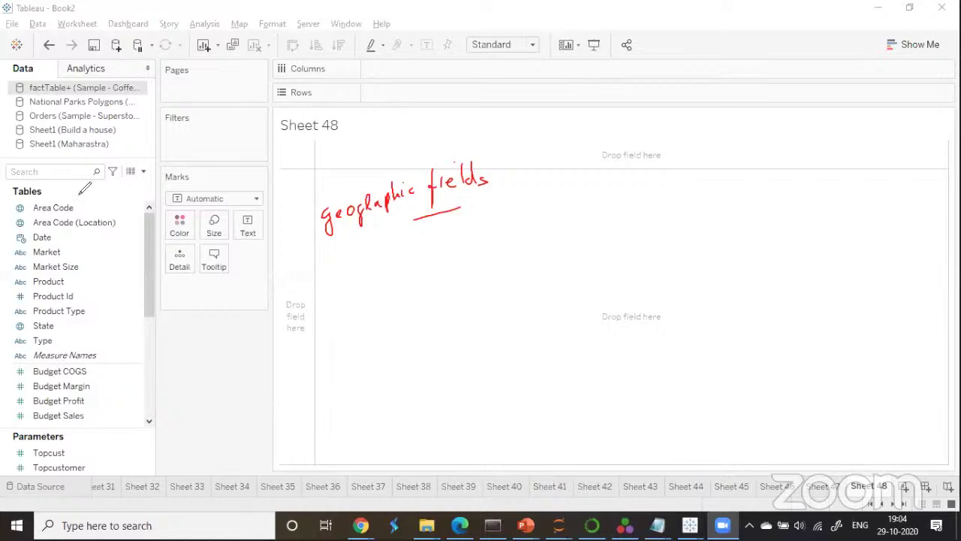
pyautogui.moveTo(30, 202)
pyautogui.mouseDown()
pyautogui.moveTo(27, 218)
pyautogui.moveTo(6, 229)
pyautogui.mouseUp()
pyautogui.moveTo(397, 230)
pyautogui.mouseDown()
pyautogui.moveTo(409, 219)
pyautogui.moveTo(428, 229)
pyautogui.moveTo(498, 208)
pyautogui.mouseUp()
pyautogui.moveTo(398, 255); pyautogui.dragTo(436, 253)
pyautogui.moveTo(454, 245); pyautogui.dragTo(473, 244)
pyautogui.moveTo(384, 238)
pyautogui.mouseDown()
pyautogui.moveTo(388, 226)
pyautogui.moveTo(388, 265)
pyautogui.mouseUp()
pyautogui.moveTo(494, 204)
pyautogui.mouseDown()
pyautogui.moveTo(505, 218)
pyautogui.moveTo(498, 237)
pyautogui.mouseUp()
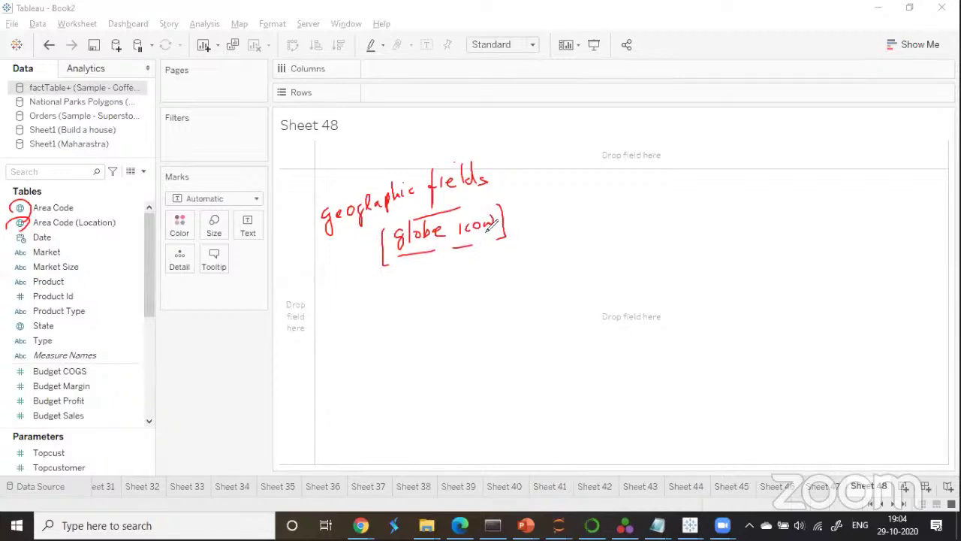
# Add an arrow from the "globe icon" note to a bracketed, underlined handwritten note "geographic field".
pyautogui.moveTo(429, 258)
pyautogui.mouseDown()
pyautogui.moveTo(443, 276)
pyautogui.moveTo(466, 265)
pyautogui.moveTo(470, 279)
pyautogui.mouseUp()
pyautogui.click(478, 265)
pyautogui.moveTo(509, 256)
pyautogui.mouseDown()
pyautogui.moveTo(554, 233)
pyautogui.moveTo(639, 240)
pyautogui.moveTo(636, 257)
pyautogui.mouseUp()
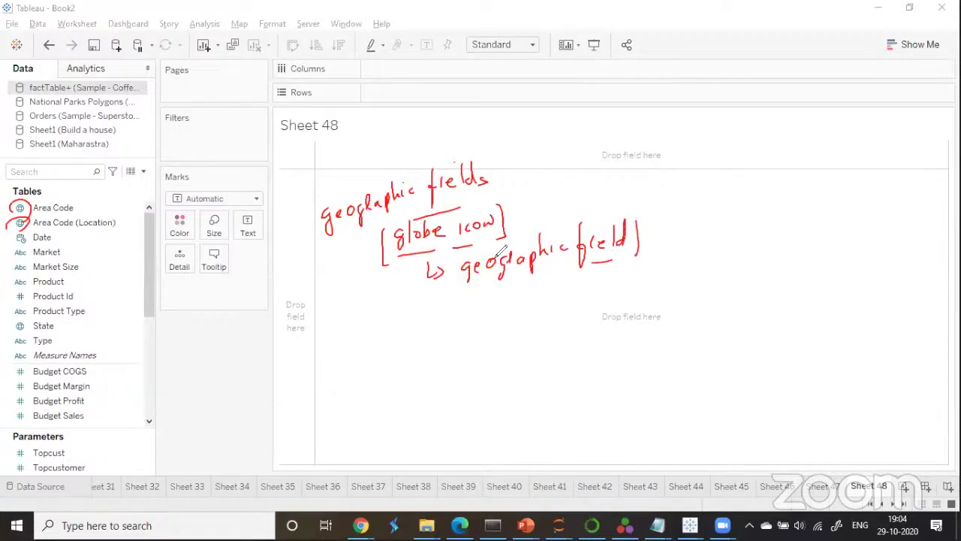
pyautogui.moveTo(466, 257); pyautogui.dragTo(464, 285)
pyautogui.moveTo(624, 217); pyautogui.dragTo(637, 217)
pyautogui.moveTo(629, 258); pyautogui.dragTo(640, 257)
# Circle the State field in the field list and handwrite "State - geographic field" on the canvas.
pyautogui.moveTo(43, 328); pyautogui.dragTo(47, 319)
pyautogui.moveTo(234, 330)
pyautogui.mouseDown()
pyautogui.moveTo(227, 345)
pyautogui.moveTo(362, 279)
pyautogui.moveTo(375, 304)
pyautogui.moveTo(403, 280)
pyautogui.moveTo(405, 306)
pyautogui.mouseUp()
pyautogui.moveTo(292, 301)
pyautogui.mouseDown()
pyautogui.moveTo(282, 341)
pyautogui.moveTo(299, 339)
pyautogui.mouseUp()
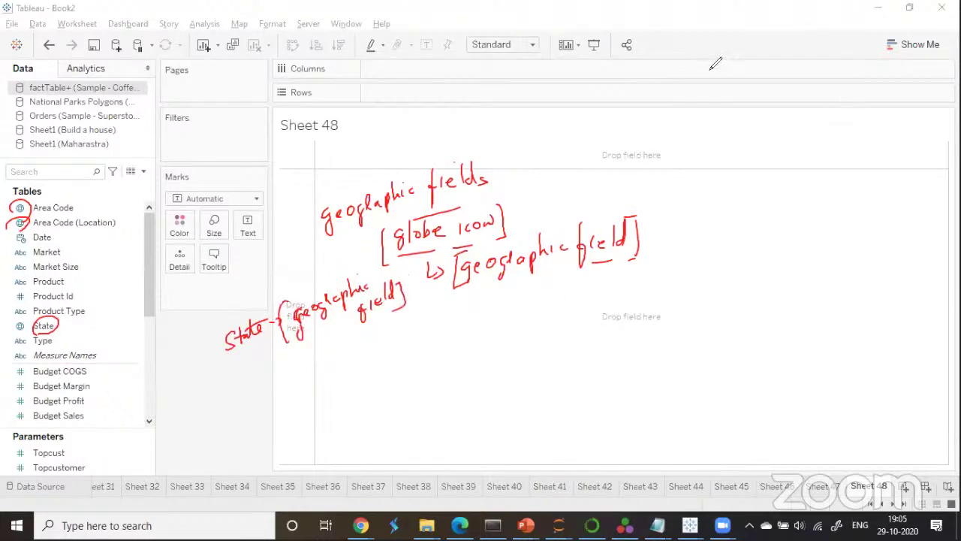
# Switch to the Orders (Sample - Superstore) data source and bring its Location fields and Postal Code into view.
pyautogui.moveTo(152, 234)
pyautogui.mouseDown()
pyautogui.moveTo(150, 302)
pyautogui.moveTo(154, 223)
pyautogui.mouseUp()
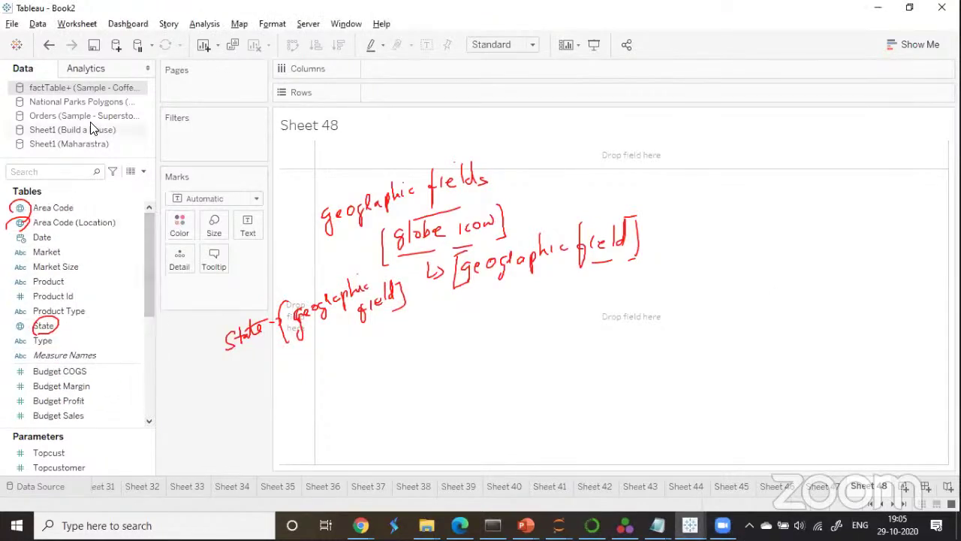
pyautogui.click(93, 117)
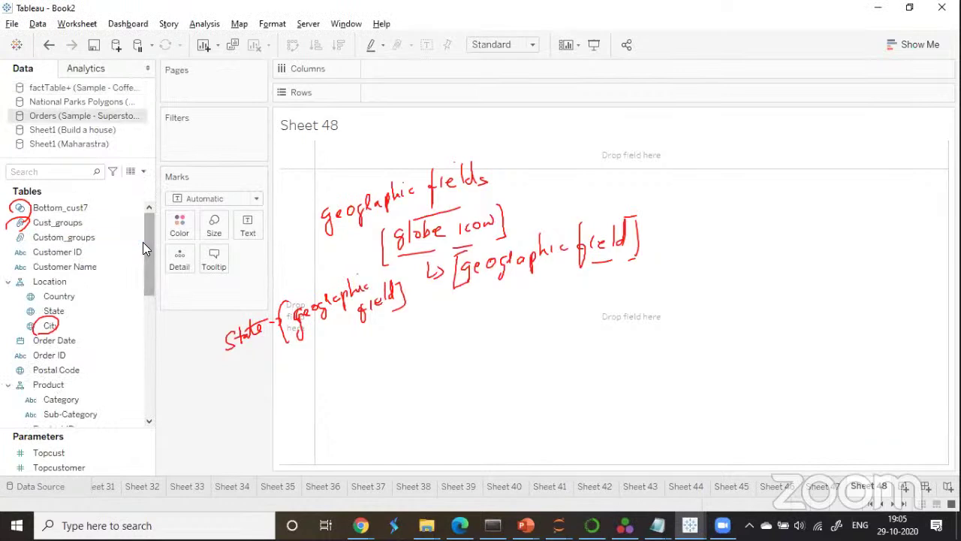
pyautogui.moveTo(147, 242); pyautogui.dragTo(147, 261)
pyautogui.scroll(1, 147, 262)
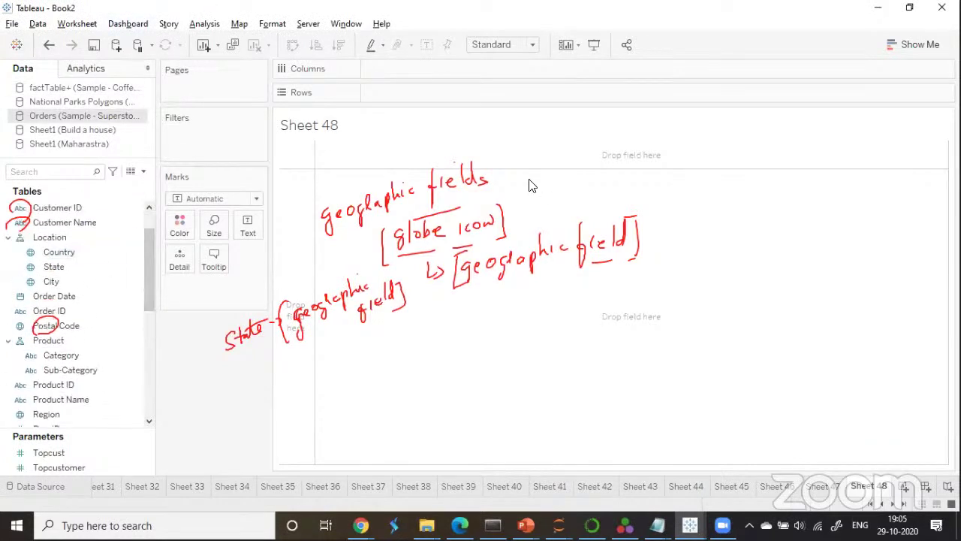
# Mark the Country and City fields in the Location hierarchy and handwrite the note "City → geographic field".
pyautogui.moveTo(74, 250)
pyautogui.mouseDown()
pyautogui.moveTo(90, 242)
pyautogui.moveTo(21, 249)
pyautogui.moveTo(23, 278)
pyautogui.mouseUp()
pyautogui.moveTo(250, 365)
pyautogui.mouseDown()
pyautogui.moveTo(247, 383)
pyautogui.moveTo(293, 355)
pyautogui.moveTo(376, 338)
pyautogui.moveTo(399, 300)
pyautogui.moveTo(417, 309)
pyautogui.moveTo(432, 299)
pyautogui.moveTo(413, 342)
pyautogui.moveTo(383, 322)
pyautogui.mouseUp()
pyautogui.moveTo(303, 339)
pyautogui.mouseDown()
pyautogui.moveTo(305, 383)
pyautogui.moveTo(330, 372)
pyautogui.mouseUp()
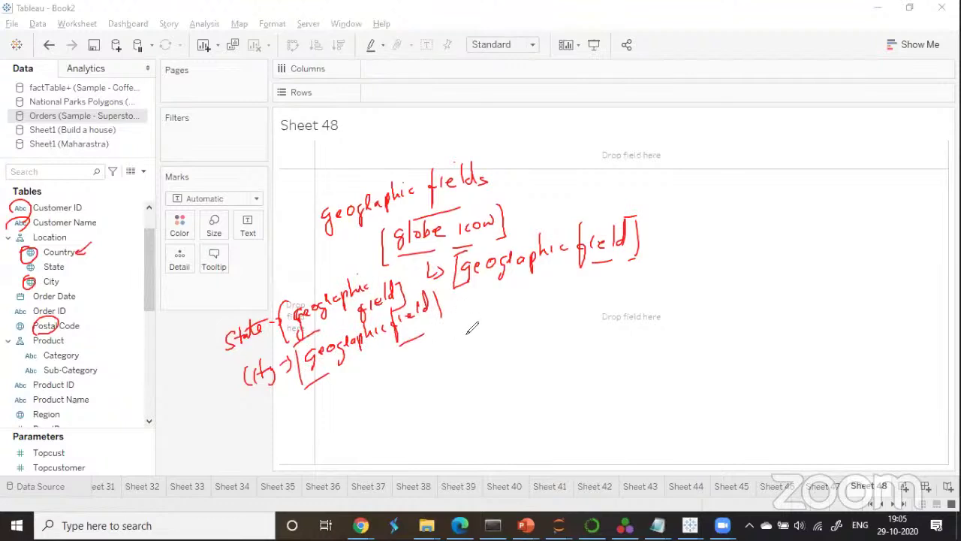
# Handwrite "Create your maps" beside the geographic field notes, underline "maps" and draw a box around the phrase.
pyautogui.moveTo(433, 344)
pyautogui.mouseDown()
pyautogui.moveTo(515, 330)
pyautogui.moveTo(518, 345)
pyautogui.moveTo(533, 326)
pyautogui.moveTo(598, 319)
pyautogui.moveTo(601, 337)
pyautogui.moveTo(609, 321)
pyautogui.mouseUp()
pyautogui.moveTo(571, 343); pyautogui.dragTo(602, 339)
pyautogui.moveTo(446, 330); pyautogui.dragTo(447, 367)
pyautogui.moveTo(622, 300)
pyautogui.mouseDown()
pyautogui.moveTo(444, 330)
pyautogui.moveTo(463, 364)
pyautogui.mouseUp()
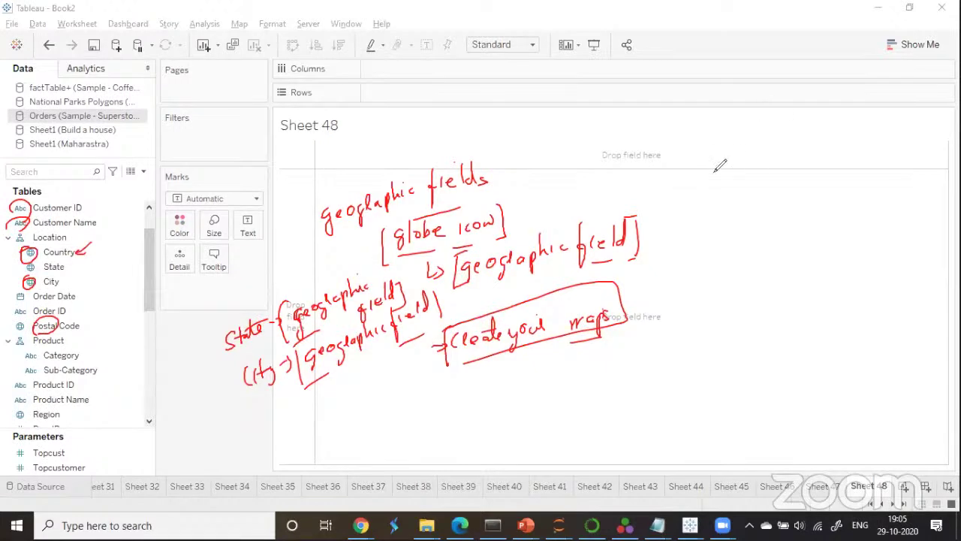
# Start a handwritten list of map topics with "1) Symbol maps → Tableau", "2) filled maps → Tableau" and "3) Combined maps".
pyautogui.moveTo(711, 140); pyautogui.dragTo(715, 159)
pyautogui.moveTo(742, 126)
pyautogui.mouseDown()
pyautogui.moveTo(742, 138)
pyautogui.moveTo(764, 122)
pyautogui.moveTo(781, 139)
pyautogui.moveTo(785, 129)
pyautogui.moveTo(828, 128)
pyautogui.moveTo(824, 139)
pyautogui.mouseUp()
pyautogui.moveTo(774, 156)
pyautogui.mouseDown()
pyautogui.moveTo(819, 155)
pyautogui.moveTo(871, 122)
pyautogui.moveTo(862, 138)
pyautogui.moveTo(904, 140)
pyautogui.mouseUp()
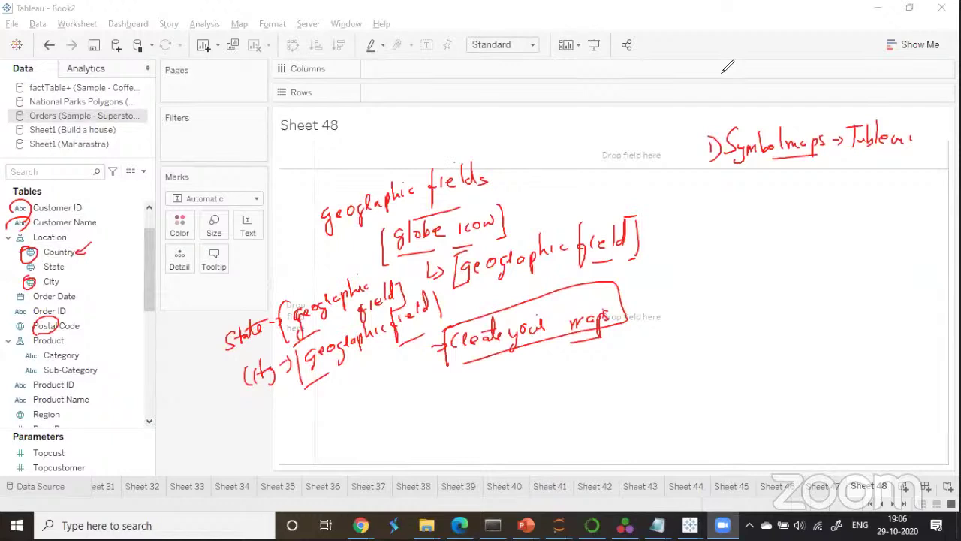
pyautogui.moveTo(720, 173); pyautogui.dragTo(731, 181)
pyautogui.moveTo(728, 169)
pyautogui.mouseDown()
pyautogui.moveTo(725, 189)
pyautogui.moveTo(748, 204)
pyautogui.moveTo(803, 178)
pyautogui.moveTo(871, 177)
pyautogui.moveTo(897, 160)
pyautogui.moveTo(901, 170)
pyautogui.moveTo(922, 169)
pyautogui.mouseUp()
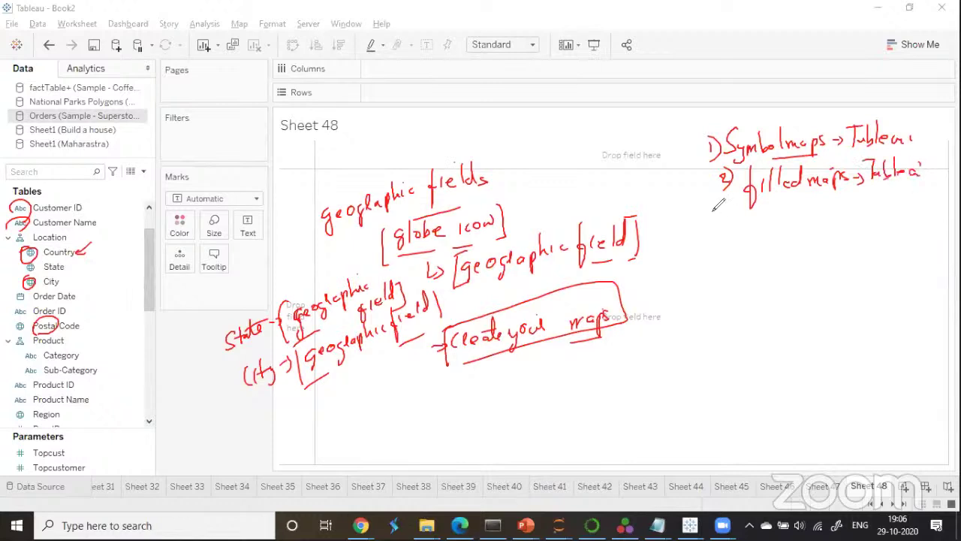
pyautogui.moveTo(710, 211)
pyautogui.mouseDown()
pyautogui.moveTo(702, 235)
pyautogui.moveTo(781, 214)
pyautogui.moveTo(773, 217)
pyautogui.moveTo(833, 211)
pyautogui.moveTo(833, 219)
pyautogui.mouseUp()
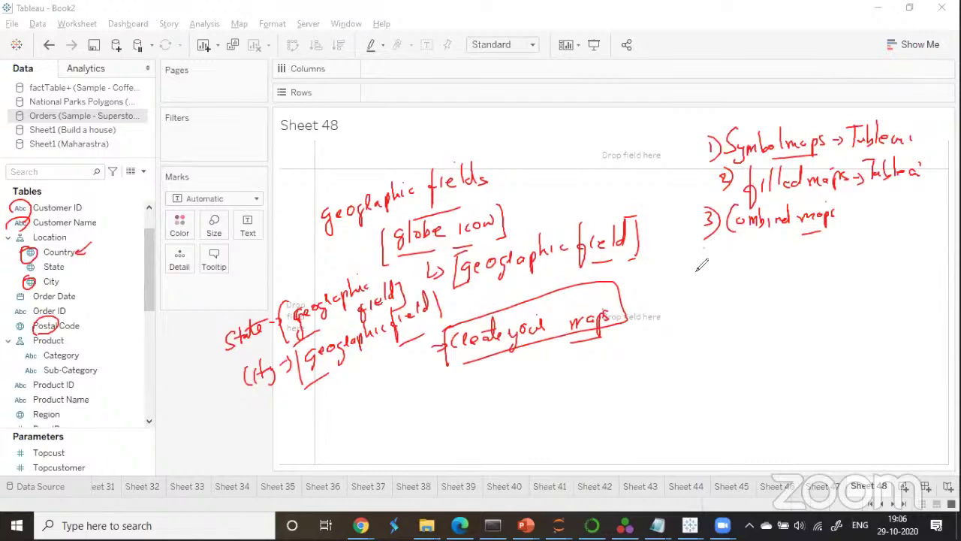
# Extend the handwritten topic list with "4) Editing unrecognized location" and its sub-note, plus "5) Map layers".
pyautogui.moveTo(700, 245)
pyautogui.mouseDown()
pyautogui.moveTo(715, 262)
pyautogui.moveTo(754, 239)
pyautogui.moveTo(951, 219)
pyautogui.mouseUp()
pyautogui.moveTo(733, 251); pyautogui.dragTo(747, 258)
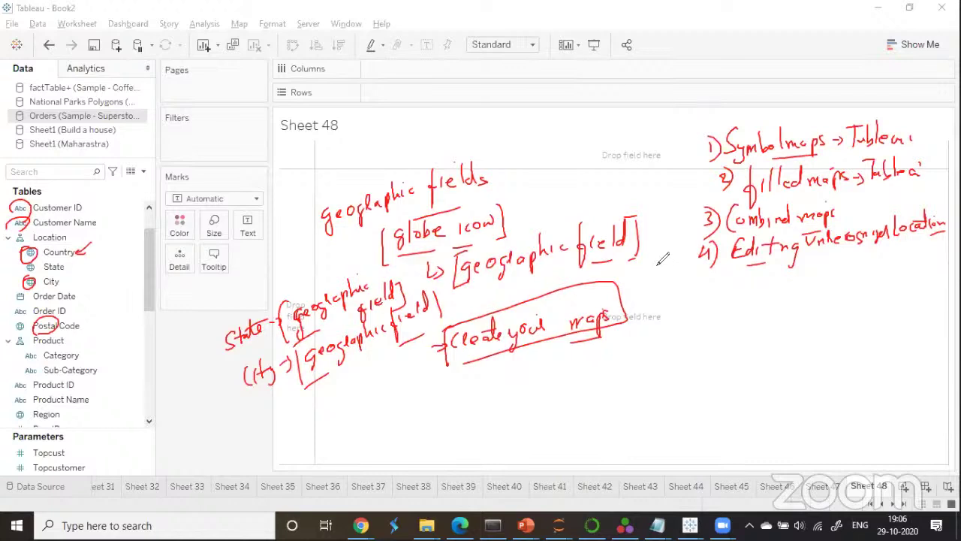
pyautogui.click(729, 274)
pyautogui.moveTo(732, 275)
pyautogui.mouseDown()
pyautogui.moveTo(760, 284)
pyautogui.moveTo(862, 261)
pyautogui.moveTo(837, 268)
pyautogui.mouseUp()
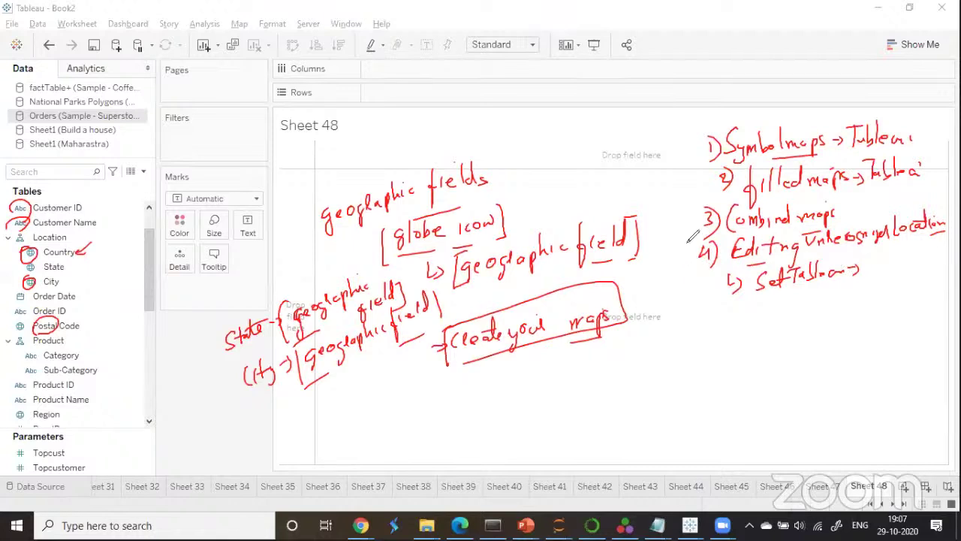
pyautogui.moveTo(708, 302)
pyautogui.mouseDown()
pyautogui.moveTo(701, 316)
pyautogui.moveTo(711, 318)
pyautogui.mouseUp()
pyautogui.moveTo(721, 317)
pyautogui.mouseDown()
pyautogui.moveTo(739, 302)
pyautogui.moveTo(774, 312)
pyautogui.moveTo(785, 301)
pyautogui.moveTo(795, 320)
pyautogui.moveTo(821, 283)
pyautogui.moveTo(841, 294)
pyautogui.moveTo(826, 299)
pyautogui.mouseUp()
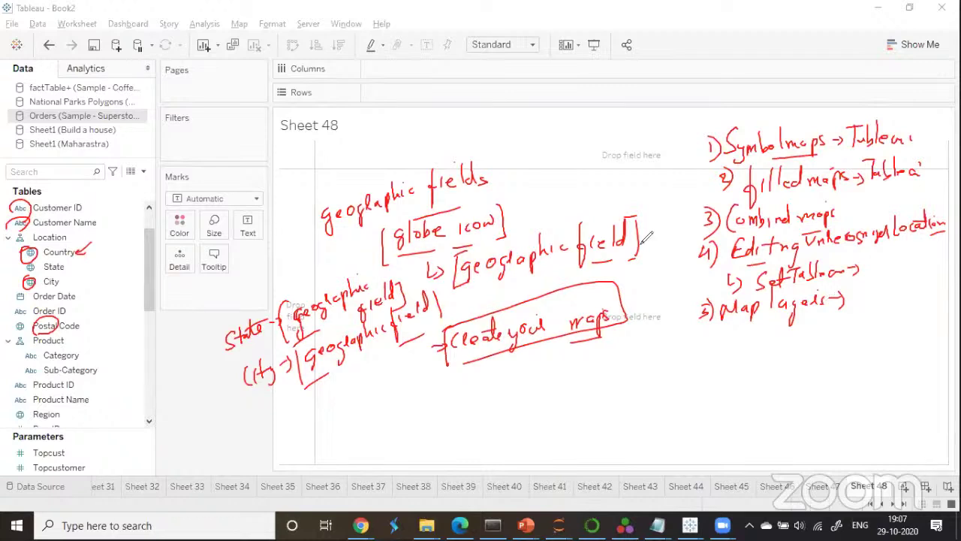
# Add "6) WMS → web map services" and "7) Polygon maps" to the handwritten topic list.
pyautogui.moveTo(705, 321); pyautogui.dragTo(698, 340)
pyautogui.moveTo(703, 331); pyautogui.dragTo(704, 347)
pyautogui.moveTo(727, 330)
pyautogui.mouseDown()
pyautogui.moveTo(738, 340)
pyautogui.moveTo(856, 322)
pyautogui.moveTo(875, 330)
pyautogui.moveTo(891, 316)
pyautogui.moveTo(930, 311)
pyautogui.moveTo(943, 327)
pyautogui.mouseUp()
pyautogui.moveTo(720, 326); pyautogui.dragTo(715, 364)
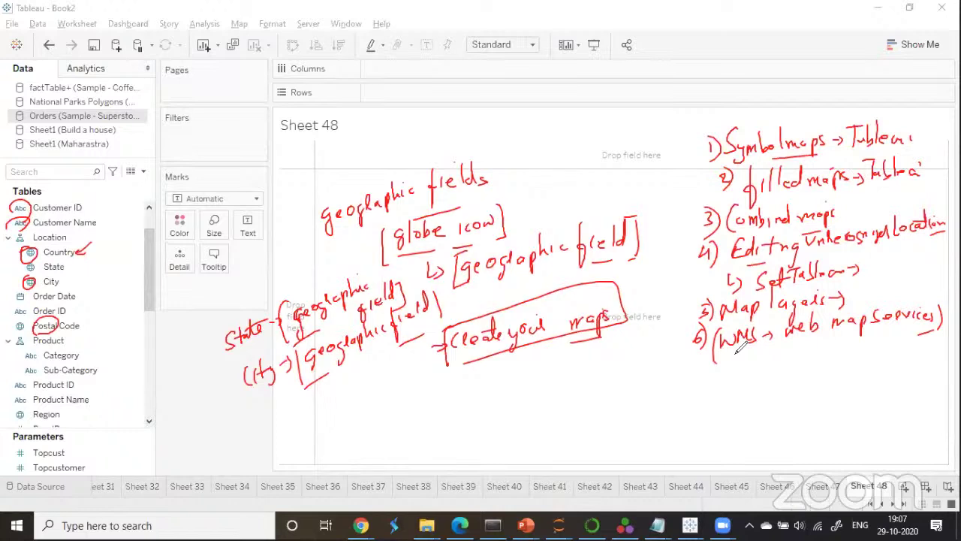
pyautogui.moveTo(697, 373); pyautogui.dragTo(713, 386)
pyautogui.moveTo(731, 360)
pyautogui.mouseDown()
pyautogui.moveTo(756, 383)
pyautogui.moveTo(816, 356)
pyautogui.moveTo(814, 373)
pyautogui.mouseUp()
pyautogui.moveTo(824, 355); pyautogui.dragTo(820, 366)
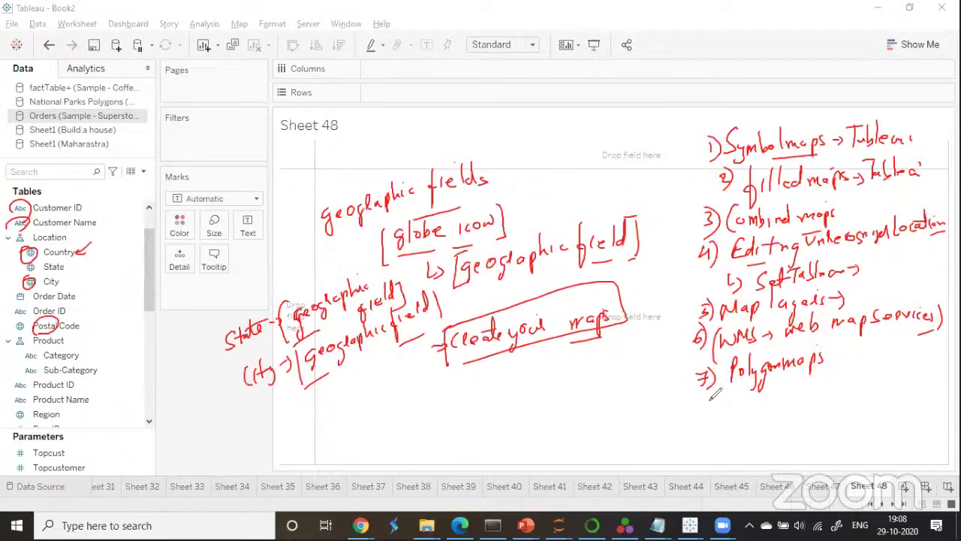
# Add "8) Custom geocoding" to the handwritten topic list and erase all the annotations from the screen.
pyautogui.moveTo(701, 404); pyautogui.dragTo(703, 412)
pyautogui.moveTo(711, 397)
pyautogui.mouseDown()
pyautogui.moveTo(713, 413)
pyautogui.moveTo(735, 412)
pyautogui.moveTo(864, 376)
pyautogui.moveTo(883, 387)
pyautogui.moveTo(893, 371)
pyautogui.moveTo(888, 400)
pyautogui.mouseUp()
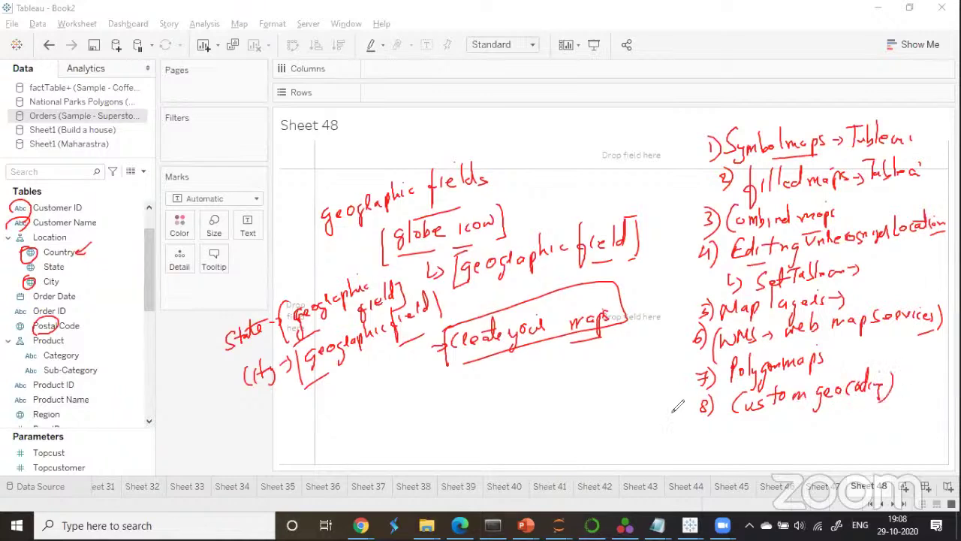
pyautogui.moveTo(706, 407); pyautogui.dragTo(703, 419)
pyautogui.press('e')
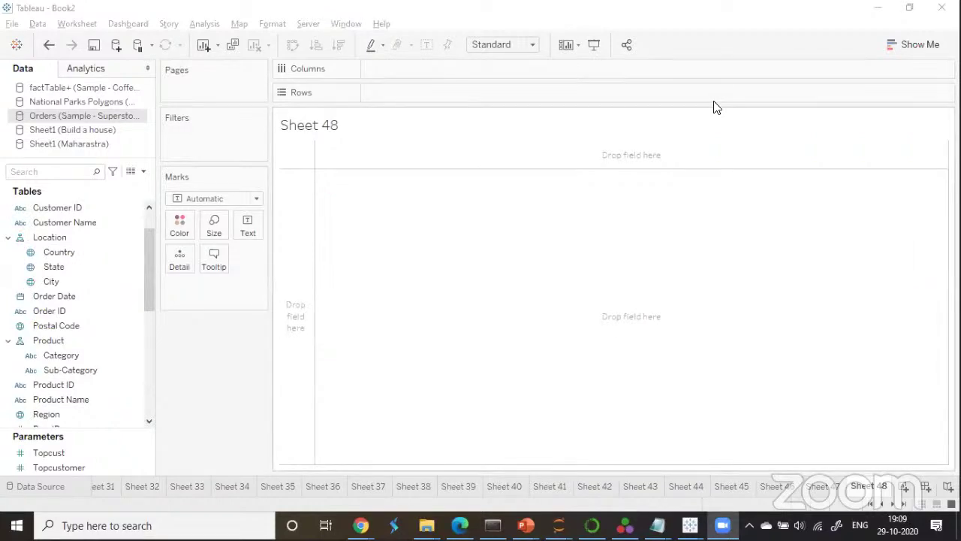
# Remove the Location hierarchy so that Country, State and City become separate fields.
pyautogui.scroll(3, 148, 219)
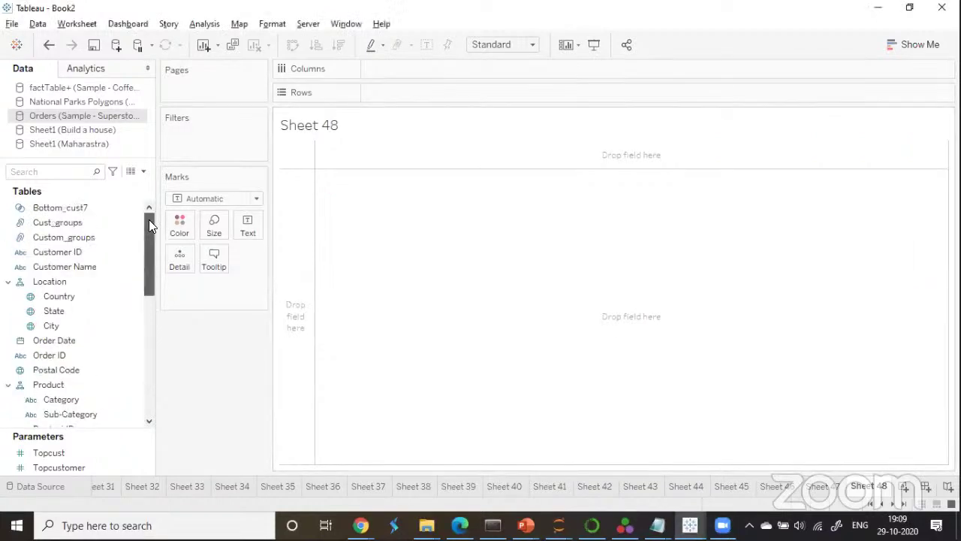
pyautogui.click(72, 298)
pyautogui.moveTo(63, 296); pyautogui.dragTo(23, 287)
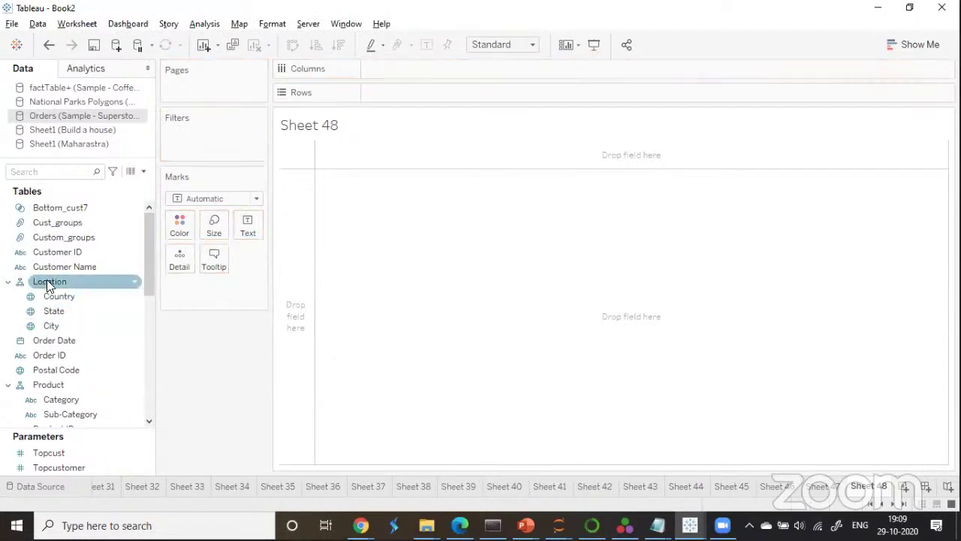
pyautogui.rightClick(128, 281)
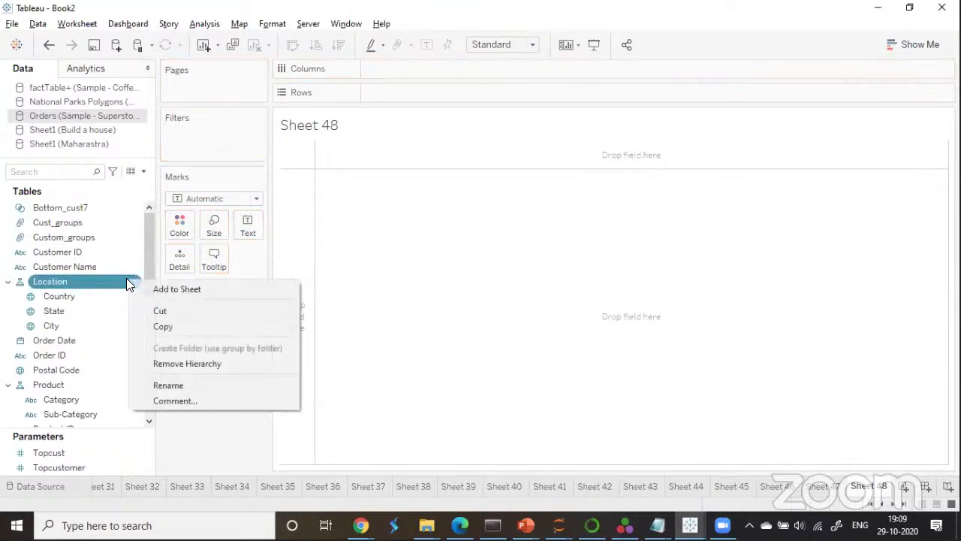
pyautogui.click(197, 365)
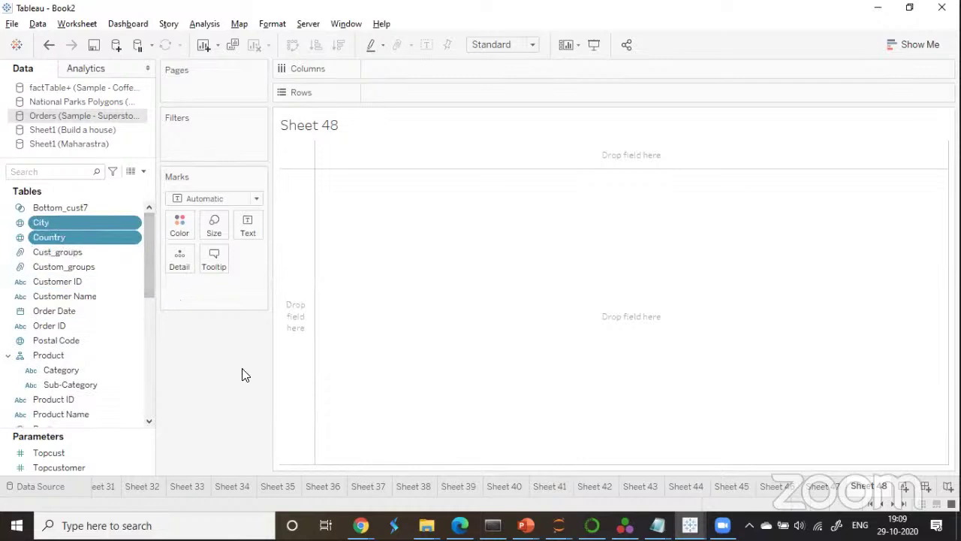
# Plot a symbol map with only Country and State as detail fields, dropping City from the marks.
pyautogui.moveTo(56, 239)
pyautogui.mouseDown()
pyautogui.moveTo(181, 328)
pyautogui.moveTo(197, 293)
pyautogui.mouseUp()
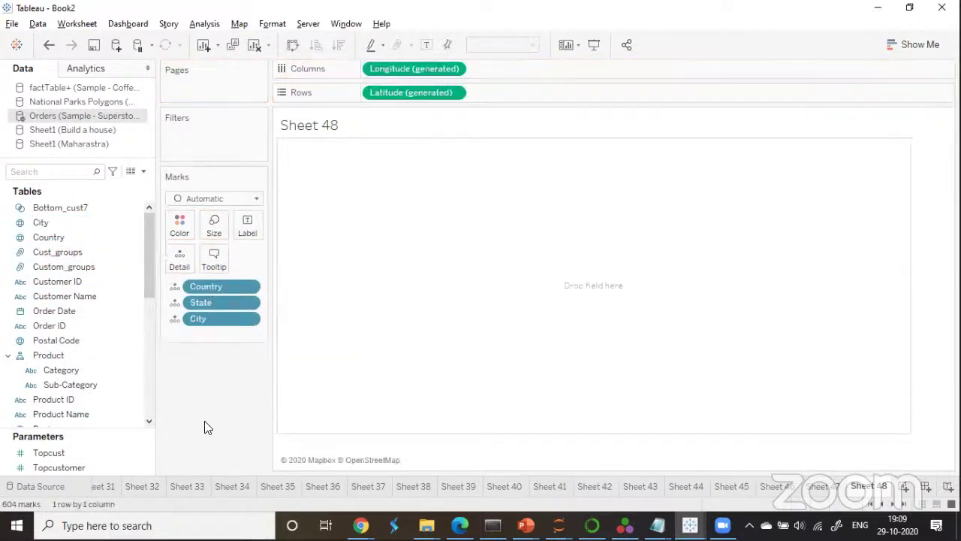
pyautogui.moveTo(214, 320); pyautogui.dragTo(198, 401)
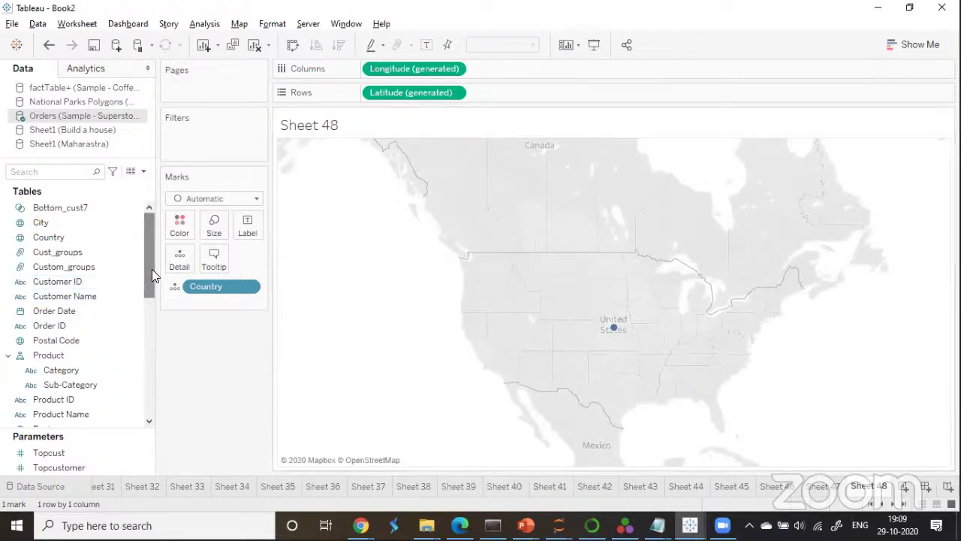
pyautogui.moveTo(152, 269); pyautogui.dragTo(150, 336)
pyautogui.moveTo(45, 310); pyautogui.dragTo(197, 297)
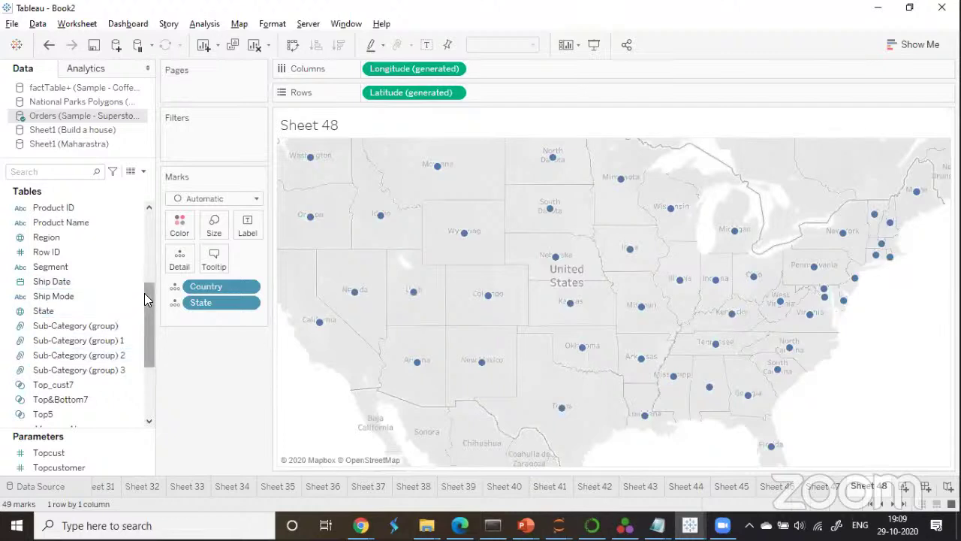
# Add City to the map's detail beneath Country and State, and inspect the city marks in California.
pyautogui.moveTo(144, 293); pyautogui.dragTo(149, 214)
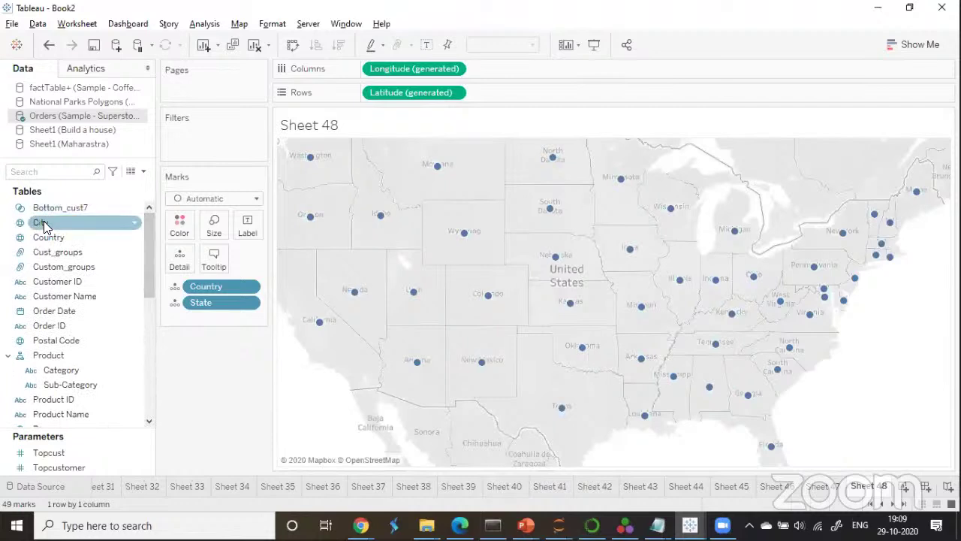
pyautogui.moveTo(43, 224); pyautogui.dragTo(178, 434)
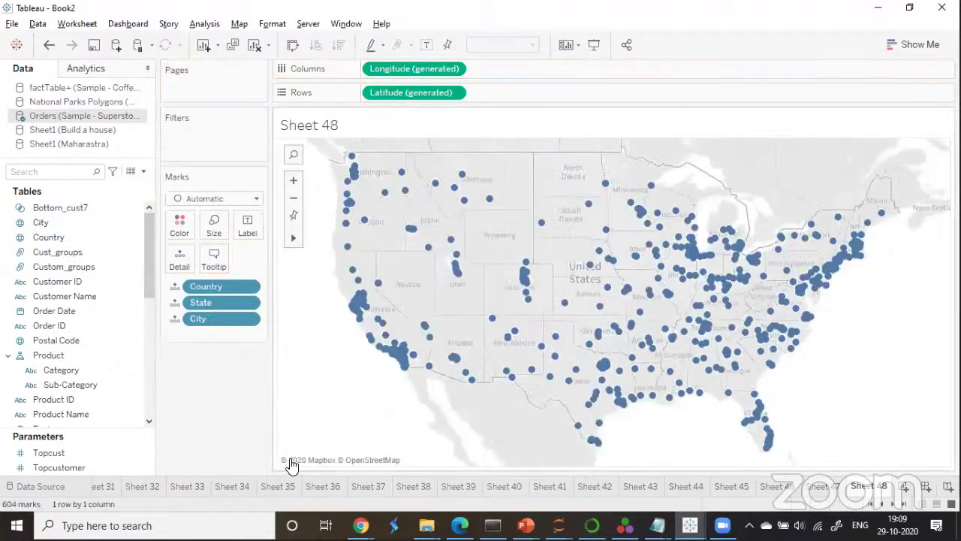
pyautogui.moveTo(387, 339)
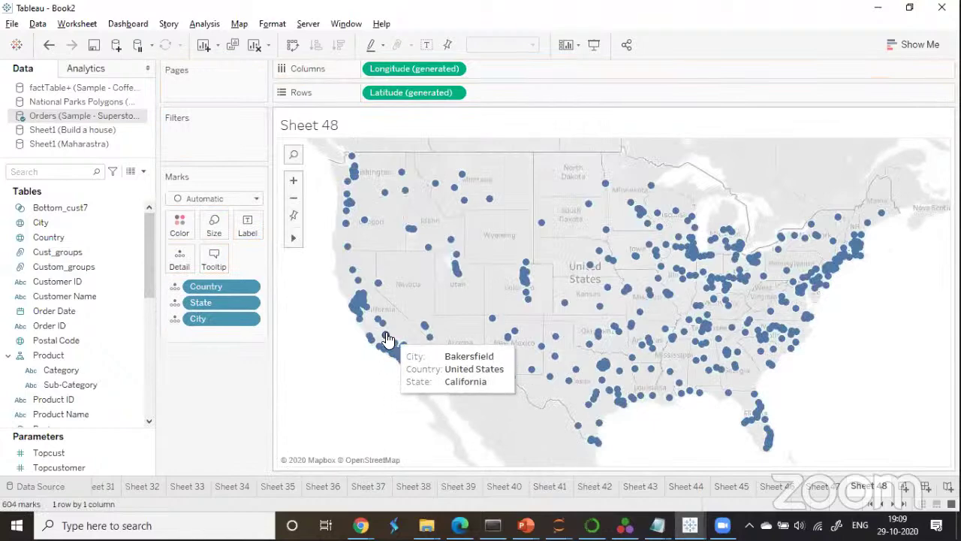
pyautogui.moveTo(380, 320)
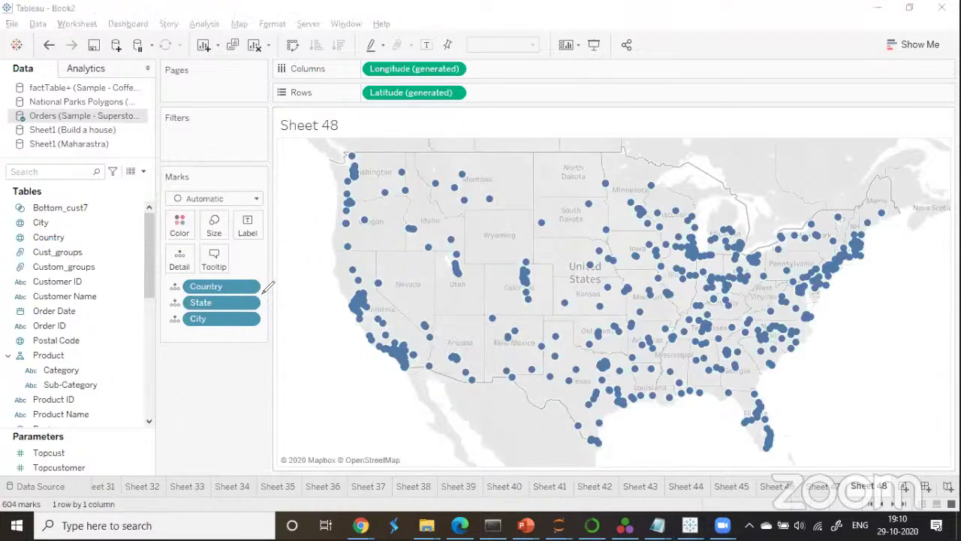
# Handwrite a boxed "hierarchy" note with an arrow from the detail fields, plus a boxed list "1) Country 2) State 3) City".
pyautogui.moveTo(257, 284); pyautogui.dragTo(273, 303)
pyautogui.moveTo(201, 341)
pyautogui.mouseDown()
pyautogui.moveTo(204, 362)
pyautogui.moveTo(263, 338)
pyautogui.moveTo(264, 359)
pyautogui.moveTo(185, 389)
pyautogui.moveTo(204, 378)
pyautogui.mouseUp()
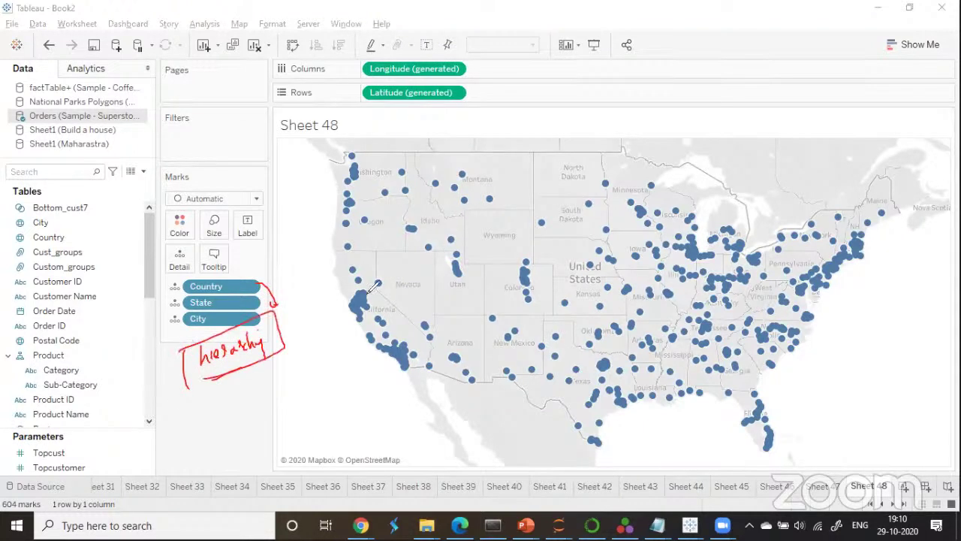
pyautogui.moveTo(311, 325); pyautogui.dragTo(373, 330)
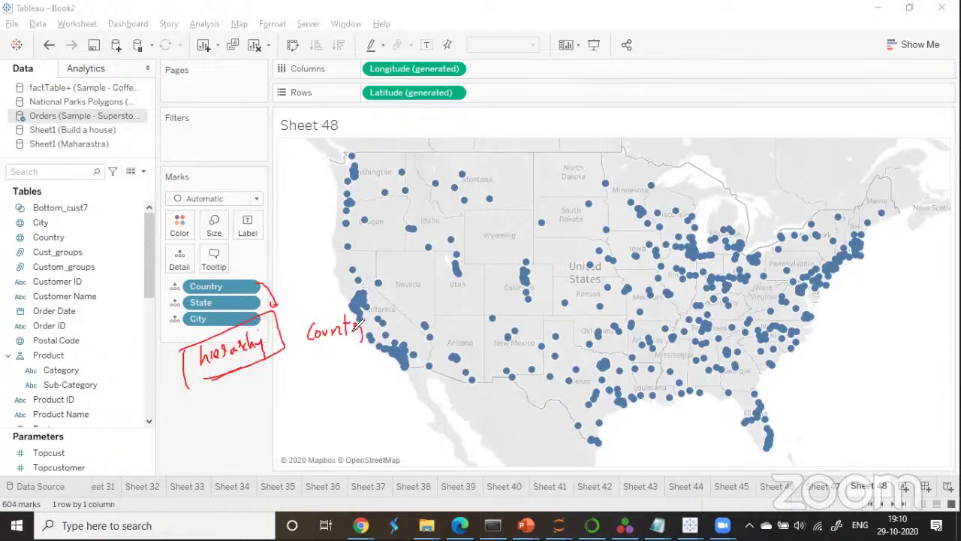
pyautogui.moveTo(294, 342)
pyautogui.mouseDown()
pyautogui.moveTo(303, 329)
pyautogui.moveTo(303, 359)
pyautogui.moveTo(357, 342)
pyautogui.mouseUp()
pyautogui.moveTo(295, 373); pyautogui.dragTo(299, 400)
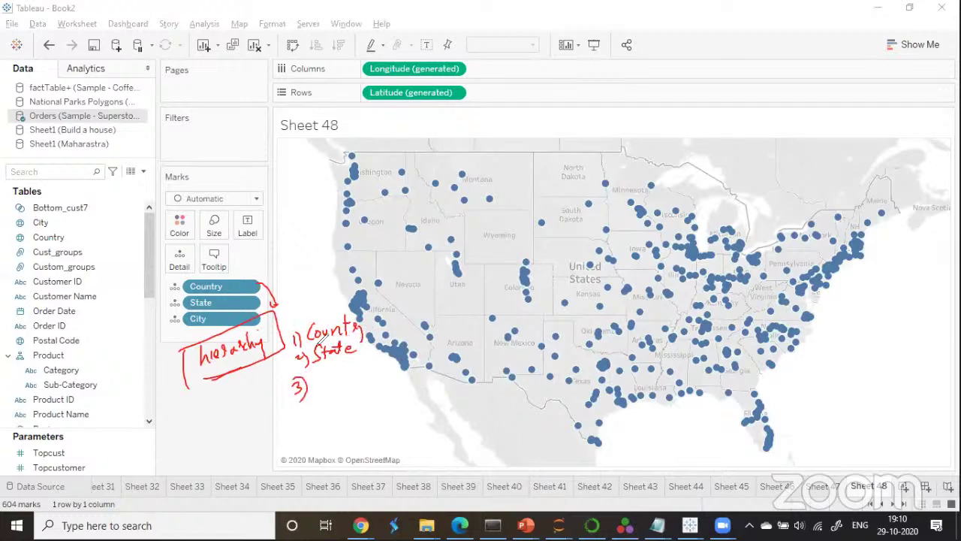
pyautogui.moveTo(327, 369)
pyautogui.mouseDown()
pyautogui.moveTo(322, 383)
pyautogui.moveTo(345, 391)
pyautogui.mouseUp()
pyautogui.moveTo(291, 409); pyautogui.dragTo(286, 330)
pyautogui.moveTo(376, 289)
pyautogui.mouseDown()
pyautogui.moveTo(288, 327)
pyautogui.moveTo(287, 409)
pyautogui.mouseUp()
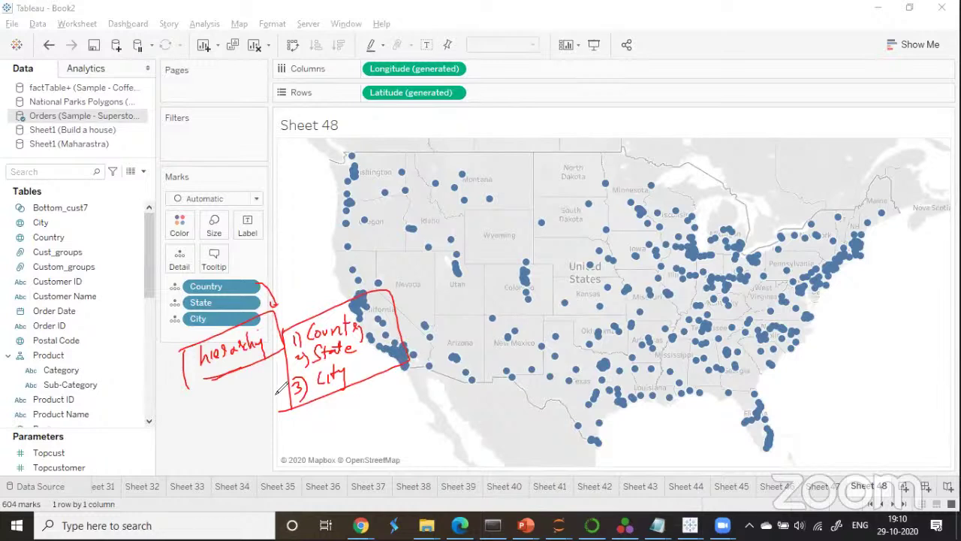
# Handwrite "parent child maps" beneath the hierarchy note and outline it.
pyautogui.moveTo(197, 398)
pyautogui.mouseDown()
pyautogui.moveTo(198, 421)
pyautogui.moveTo(259, 362)
pyautogui.moveTo(278, 368)
pyautogui.mouseUp()
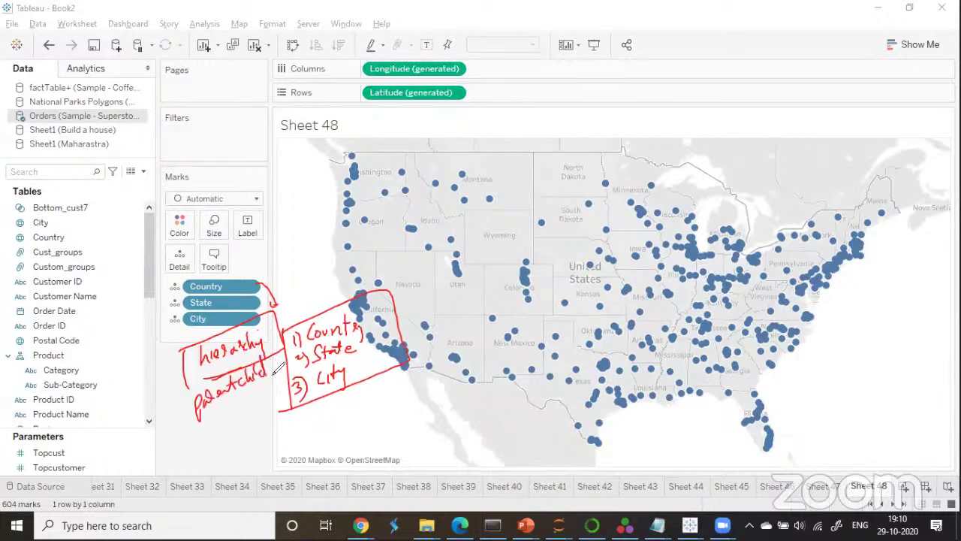
pyautogui.moveTo(224, 410)
pyautogui.mouseDown()
pyautogui.moveTo(240, 412)
pyautogui.moveTo(259, 393)
pyautogui.moveTo(264, 401)
pyautogui.mouseUp()
pyautogui.moveTo(199, 400)
pyautogui.mouseDown()
pyautogui.moveTo(203, 443)
pyautogui.moveTo(285, 342)
pyautogui.mouseUp()
pyautogui.moveTo(289, 334); pyautogui.dragTo(291, 412)
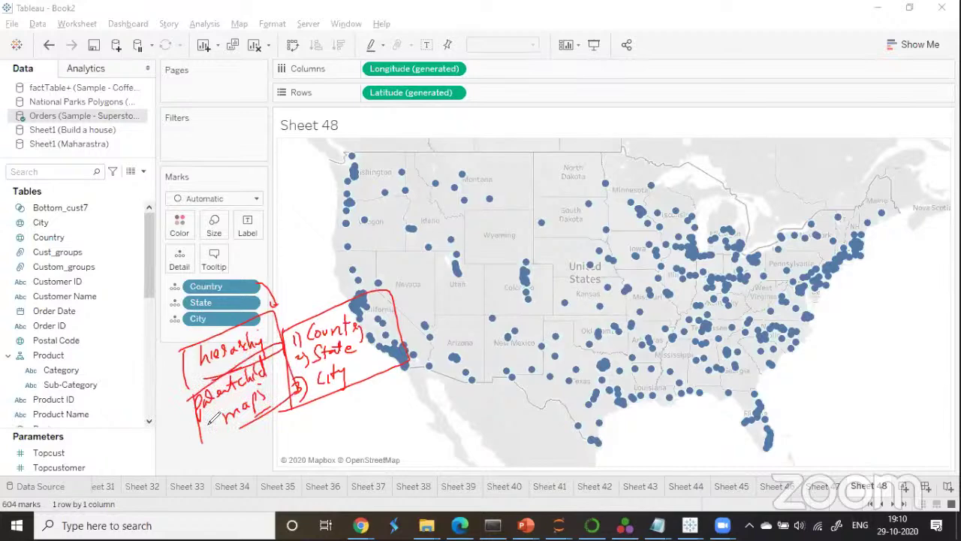
# Handwrite "Symbol map" over the northwestern US on the map and enclose it in brackets.
pyautogui.moveTo(482, 216)
pyautogui.mouseDown()
pyautogui.moveTo(472, 236)
pyautogui.moveTo(490, 244)
pyautogui.mouseUp()
pyautogui.moveTo(497, 228)
pyautogui.mouseDown()
pyautogui.moveTo(504, 216)
pyautogui.moveTo(518, 218)
pyautogui.mouseUp()
pyautogui.moveTo(525, 185)
pyautogui.mouseDown()
pyautogui.moveTo(532, 219)
pyautogui.moveTo(553, 197)
pyautogui.moveTo(570, 197)
pyautogui.mouseUp()
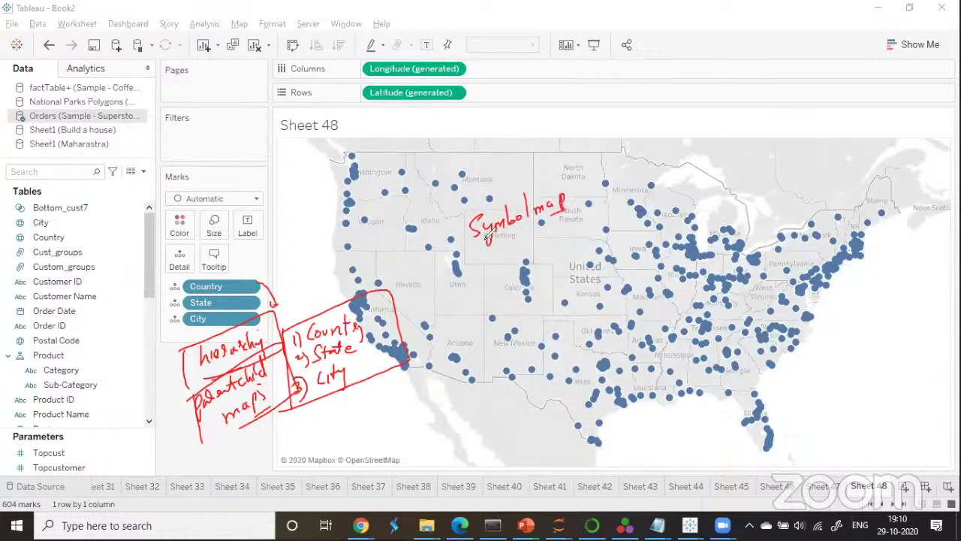
pyautogui.moveTo(469, 215); pyautogui.dragTo(470, 255)
pyautogui.moveTo(563, 180); pyautogui.dragTo(568, 218)
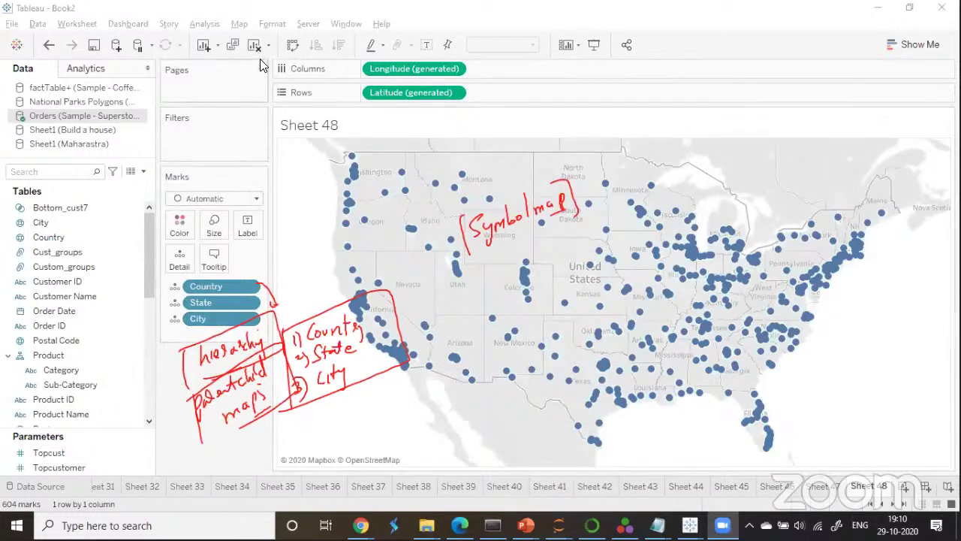
# Remove all geographic fields from the marks and rebuild the map's detail with Country, State and City in that order.
pyautogui.moveTo(202, 316); pyautogui.dragTo(192, 367)
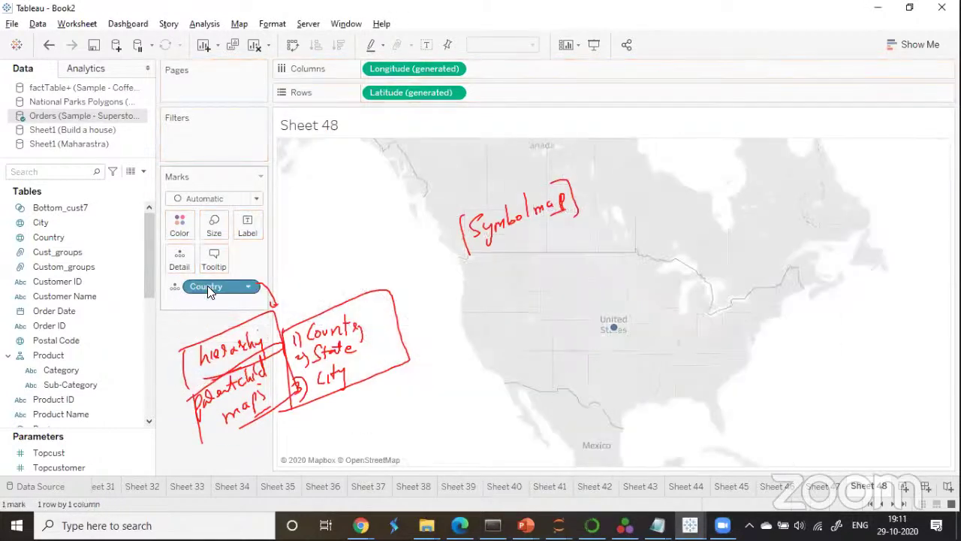
pyautogui.moveTo(207, 286); pyautogui.dragTo(511, 343)
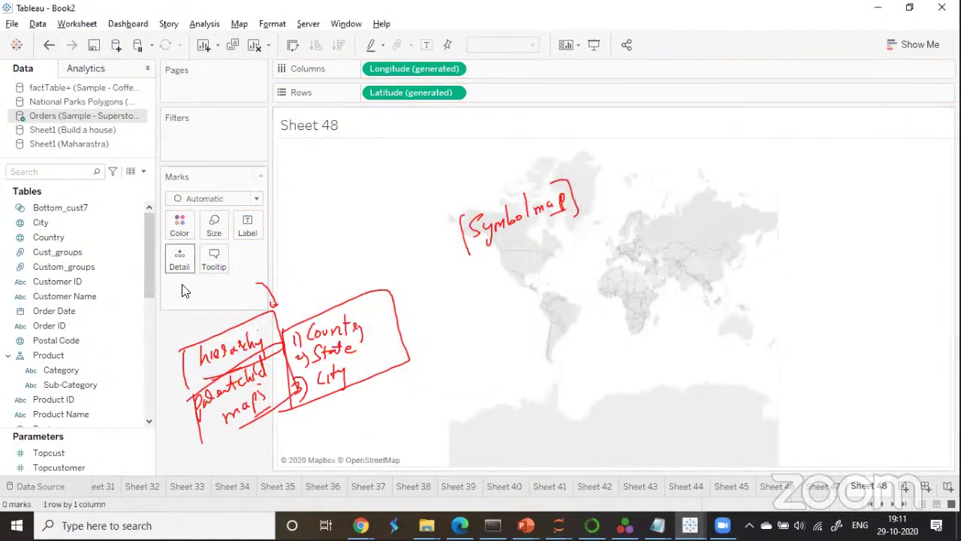
pyautogui.moveTo(43, 237); pyautogui.dragTo(180, 287)
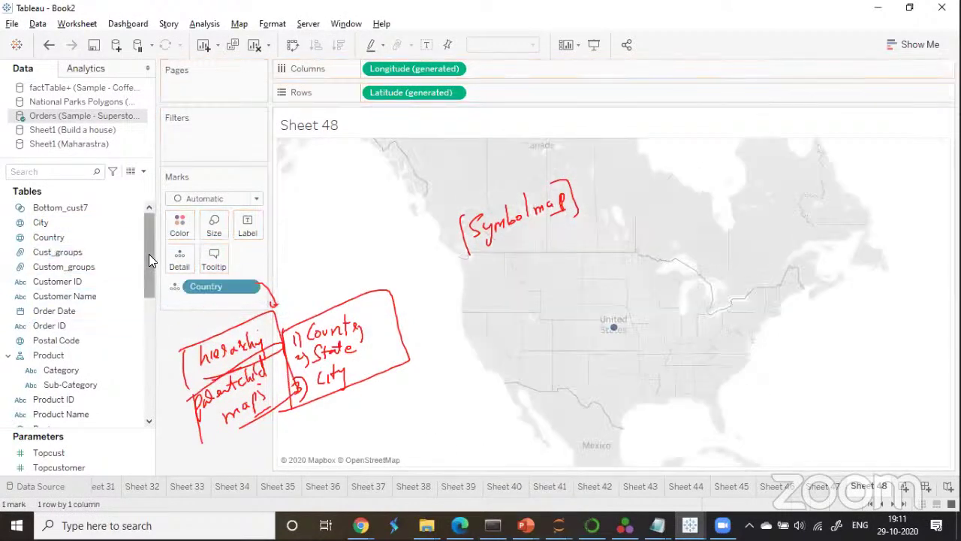
pyautogui.moveTo(148, 254); pyautogui.dragTo(150, 319)
pyautogui.click(45, 326)
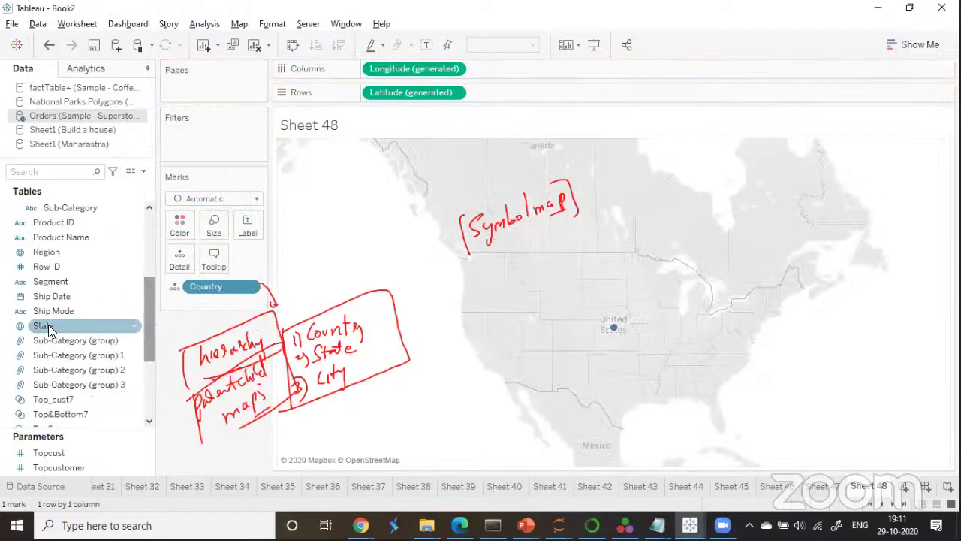
pyautogui.moveTo(48, 328); pyautogui.dragTo(443, 285)
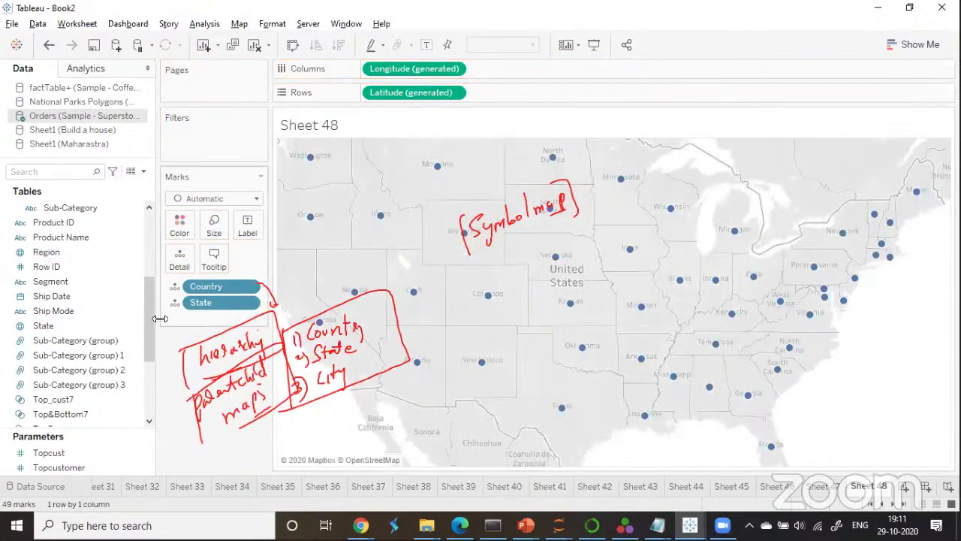
pyautogui.moveTo(150, 315); pyautogui.dragTo(151, 253)
pyautogui.click(43, 224)
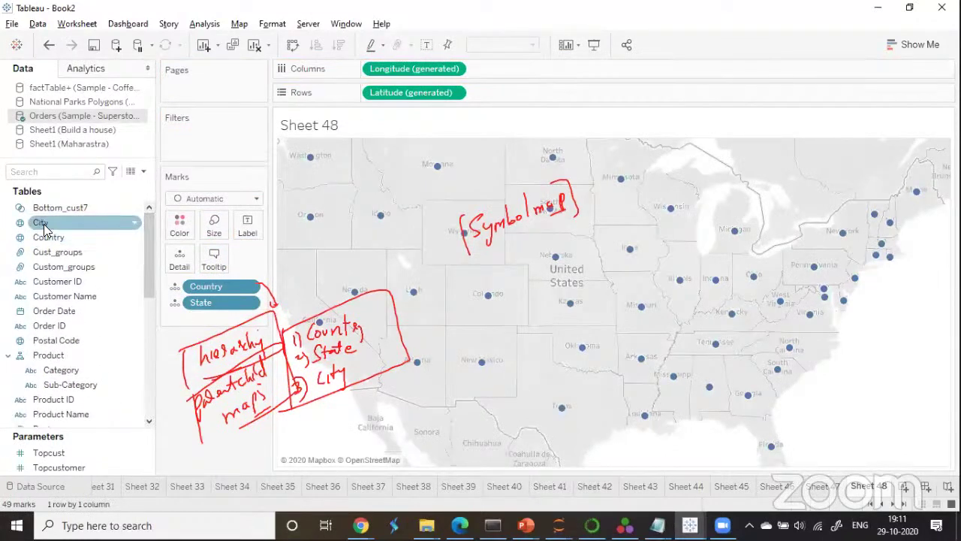
pyautogui.moveTo(44, 223); pyautogui.dragTo(648, 238)
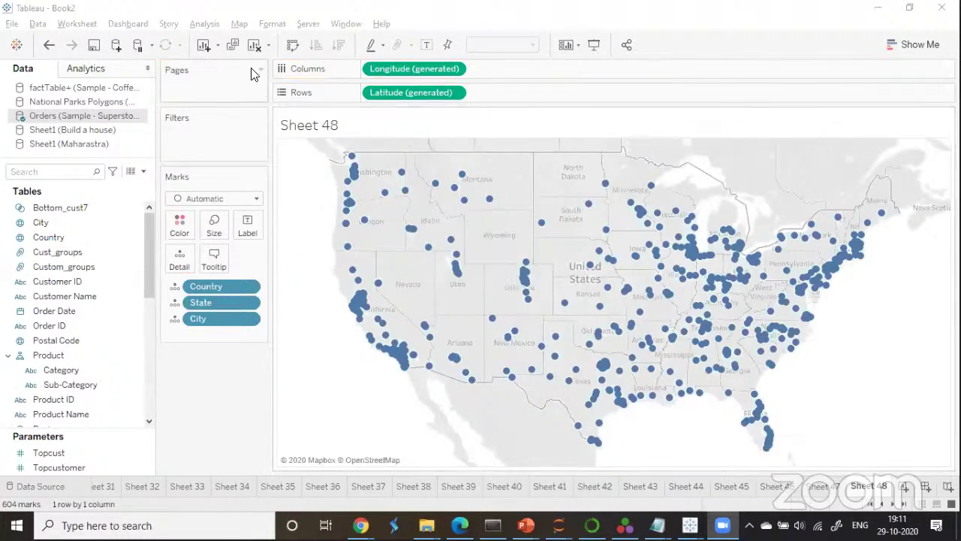
# Clear the sheet and plot a new symbol map with Country and State as detail fields.
pyautogui.click(255, 45)
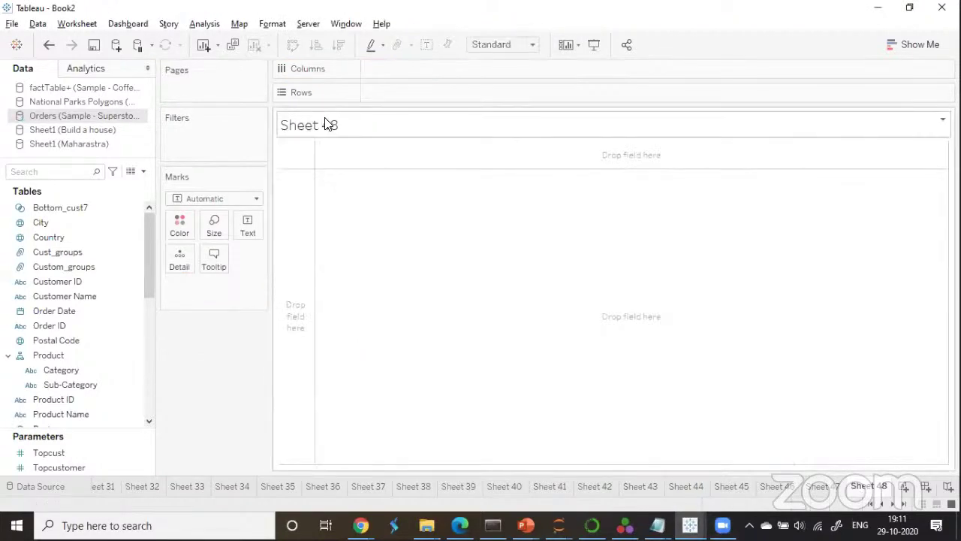
pyautogui.scroll(-1, 151, 233)
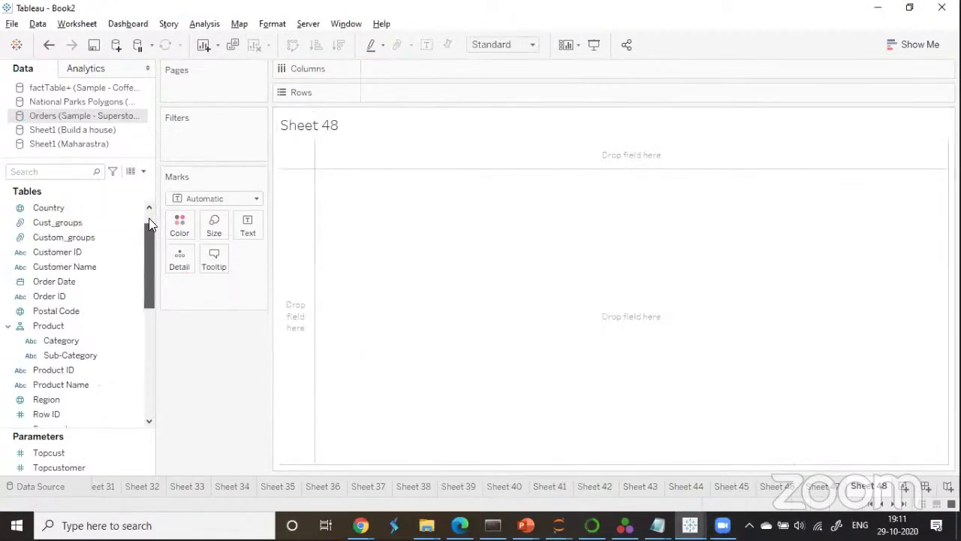
pyautogui.scroll(1, 149, 218)
pyautogui.moveTo(55, 238); pyautogui.dragTo(186, 290)
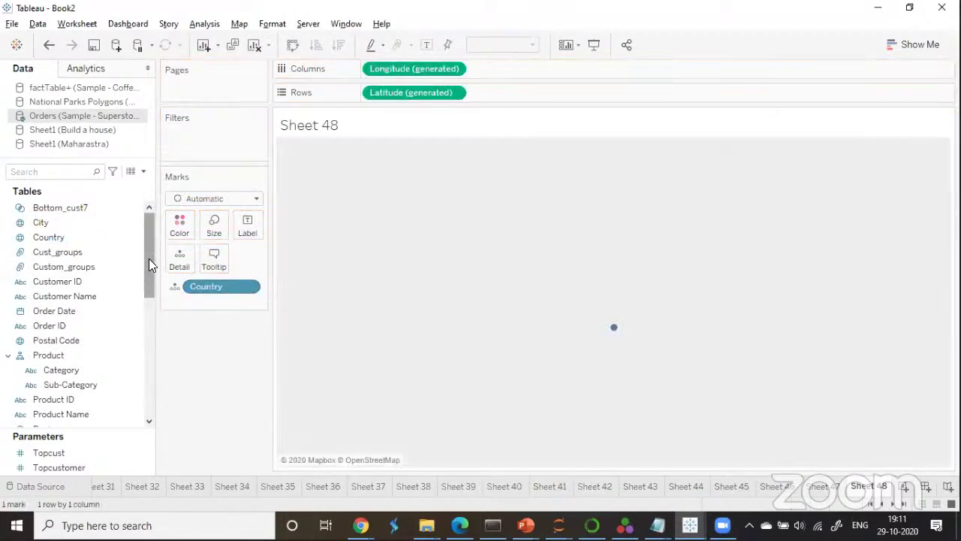
pyautogui.moveTo(150, 245); pyautogui.dragTo(156, 319)
pyautogui.scroll(1, 94, 313)
pyautogui.moveTo(93, 311); pyautogui.dragTo(214, 325)
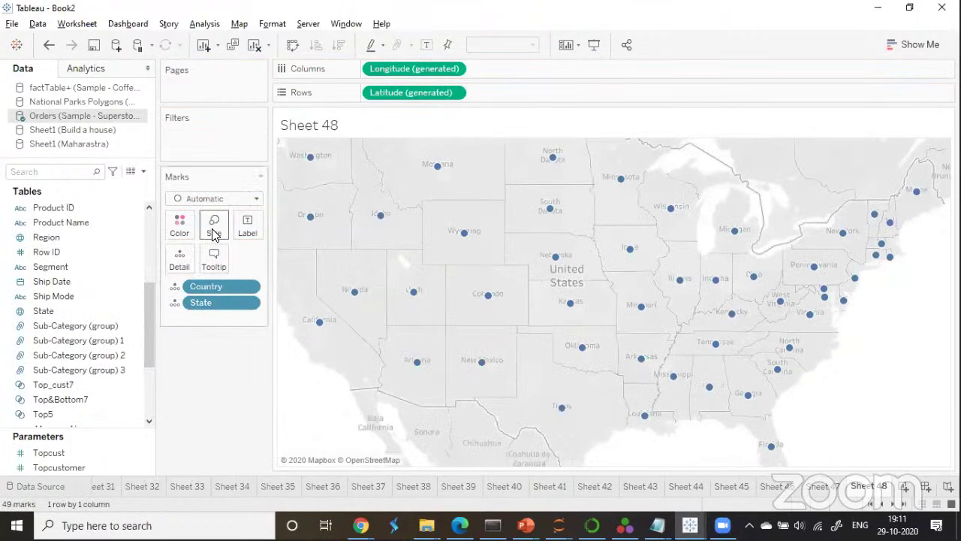
# Enlarge the circle marks of the states on the map.
pyautogui.click(213, 226)
pyautogui.moveTo(238, 264); pyautogui.dragTo(284, 268)
pyautogui.click(203, 430)
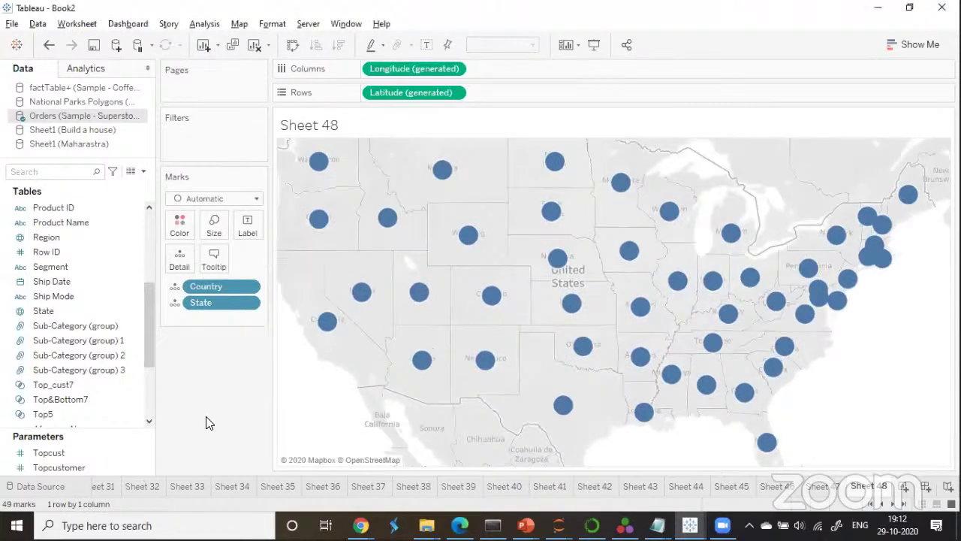
# Try colouring the state circles orange.
pyautogui.click(179, 226)
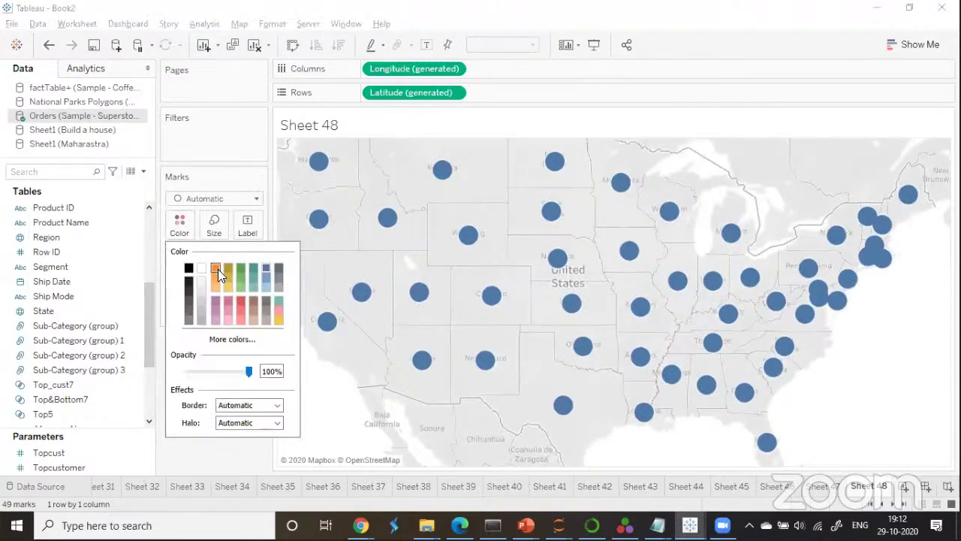
pyautogui.click(218, 269)
pyautogui.click(203, 440)
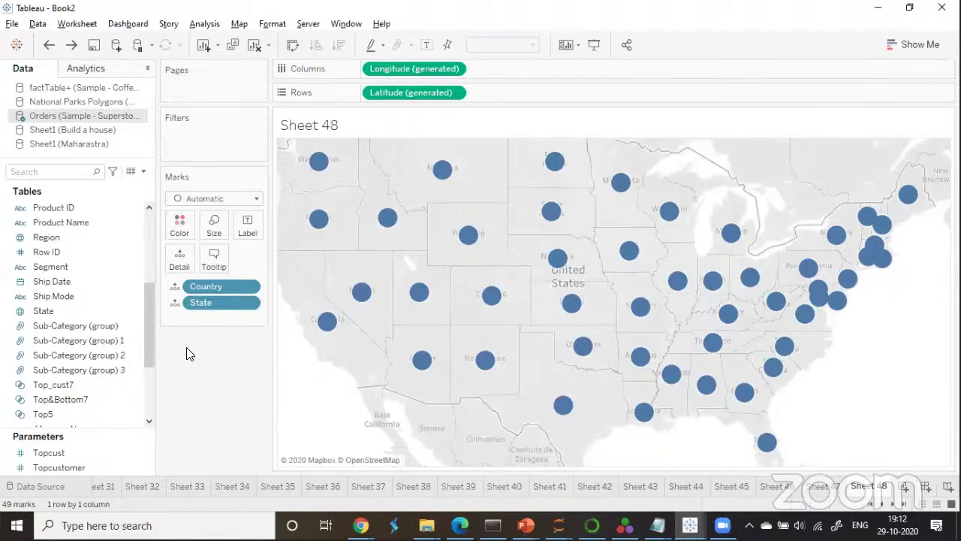
# Size the state circles by Sales and increase the overall mark size.
pyautogui.scroll(-3, 138, 381)
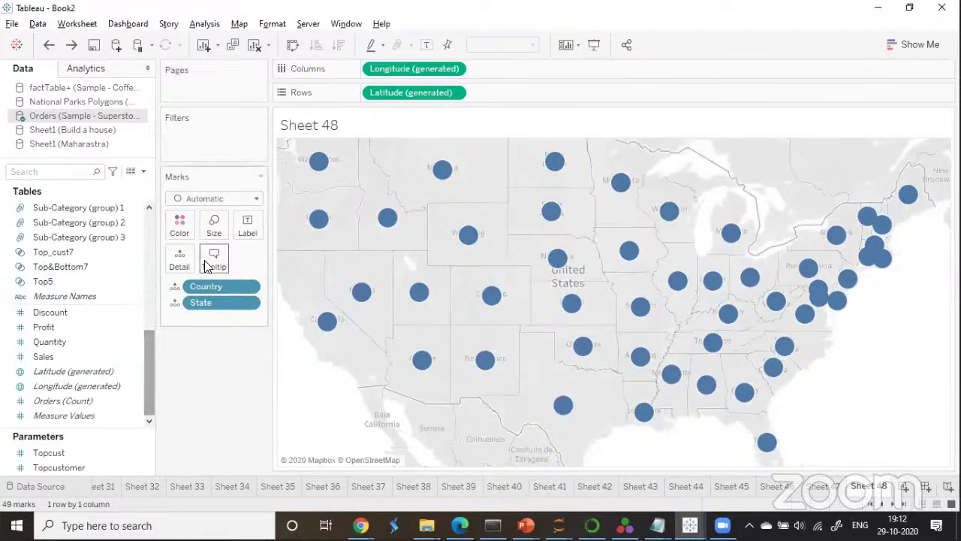
pyautogui.moveTo(43, 358); pyautogui.dragTo(208, 238)
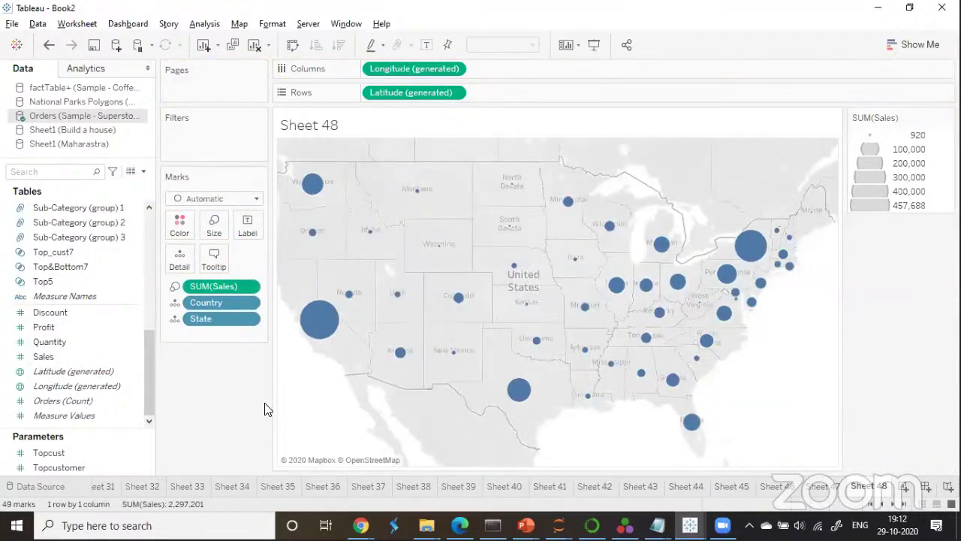
pyautogui.click(215, 220)
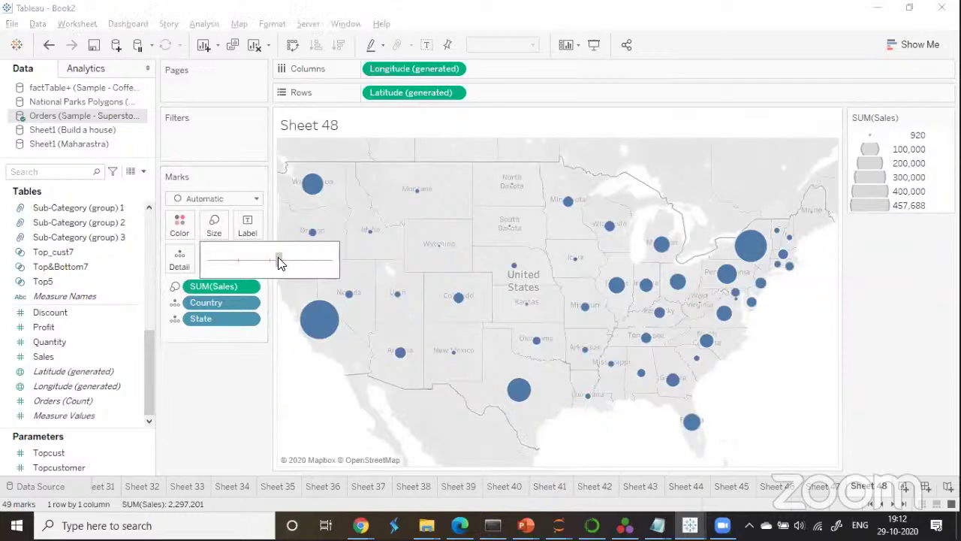
pyautogui.moveTo(279, 262); pyautogui.dragTo(309, 268)
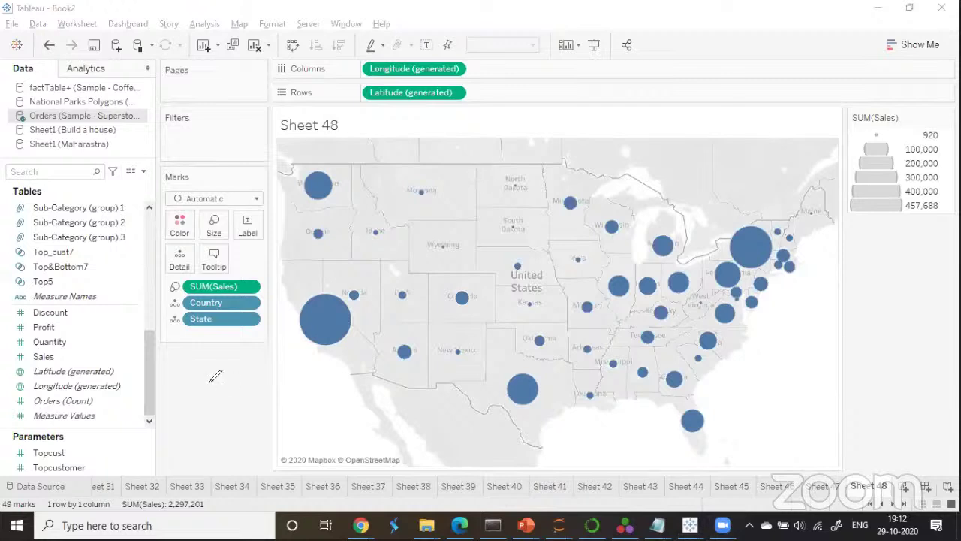
# Handwrite the bracketed note "Sales onto my size shelf" and draw an arrow from the Sales field to Size.
pyautogui.moveTo(187, 356)
pyautogui.mouseDown()
pyautogui.moveTo(205, 364)
pyautogui.moveTo(258, 341)
pyautogui.moveTo(235, 387)
pyautogui.moveTo(304, 346)
pyautogui.moveTo(330, 357)
pyautogui.moveTo(320, 372)
pyautogui.moveTo(310, 353)
pyautogui.mouseUp()
pyautogui.moveTo(184, 350); pyautogui.dragTo(196, 406)
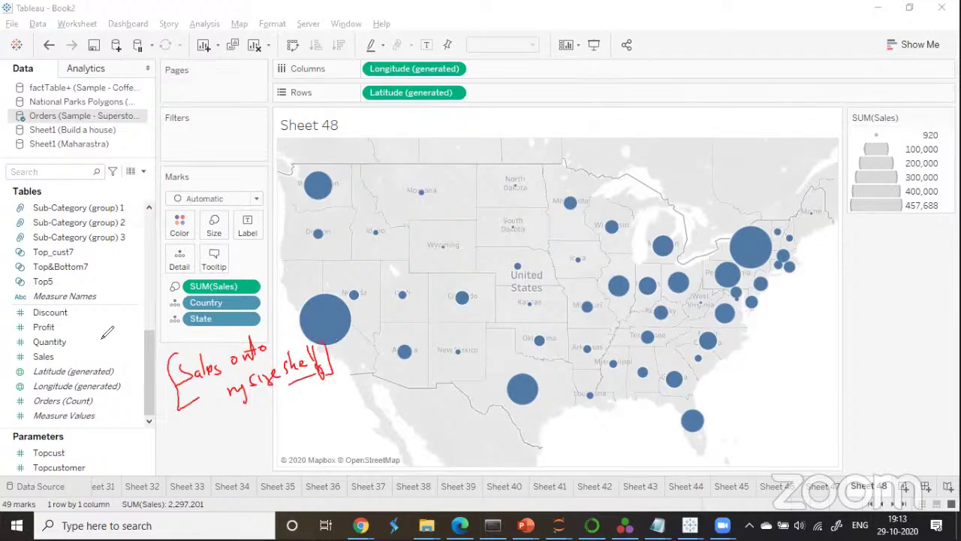
pyautogui.moveTo(60, 359); pyautogui.dragTo(204, 230)
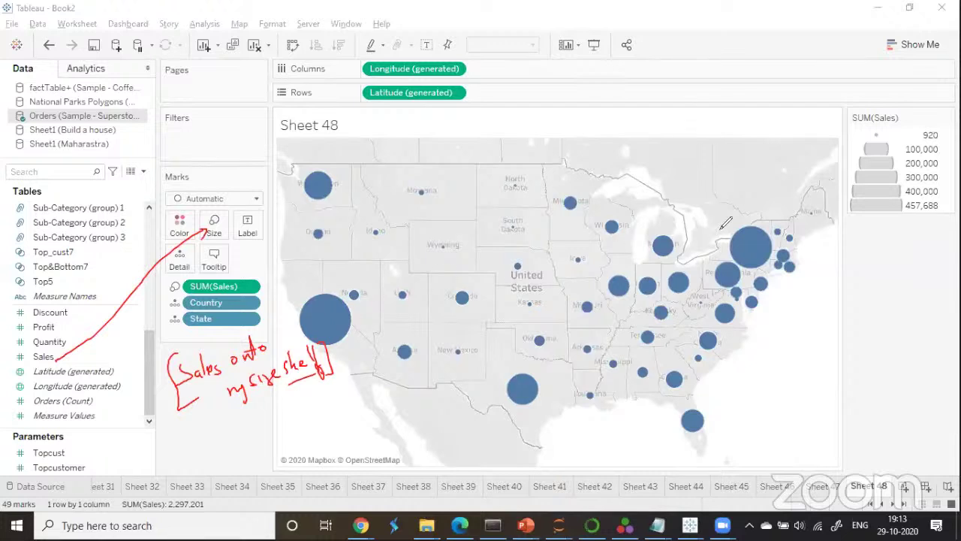
# Mark the California circle with pen strokes and handwrite "large size of circle → Sales" beside the map.
pyautogui.moveTo(348, 315); pyautogui.dragTo(359, 318)
pyautogui.moveTo(786, 292)
pyautogui.mouseDown()
pyautogui.moveTo(811, 298)
pyautogui.moveTo(871, 284)
pyautogui.moveTo(883, 294)
pyautogui.mouseUp()
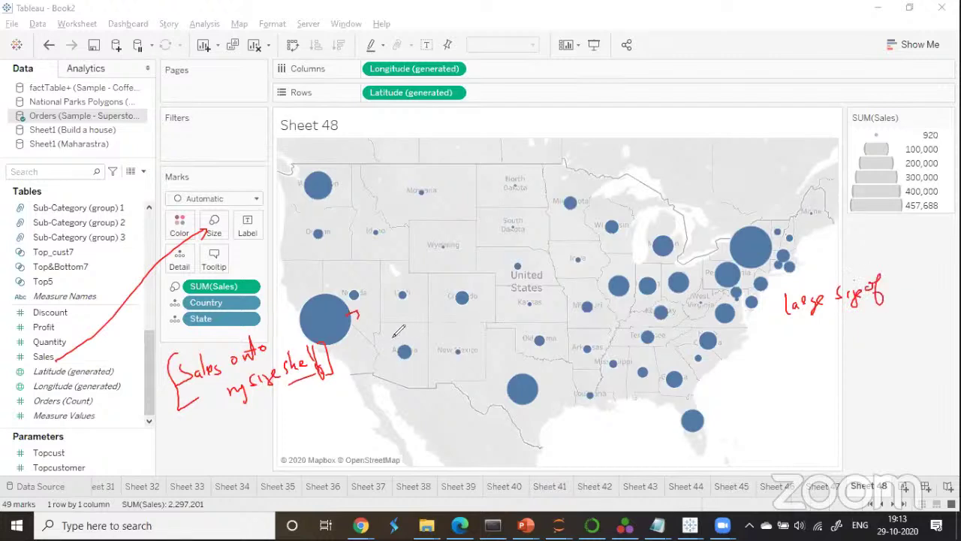
pyautogui.moveTo(829, 319)
pyautogui.mouseDown()
pyautogui.moveTo(897, 315)
pyautogui.moveTo(846, 355)
pyautogui.moveTo(870, 351)
pyautogui.mouseUp()
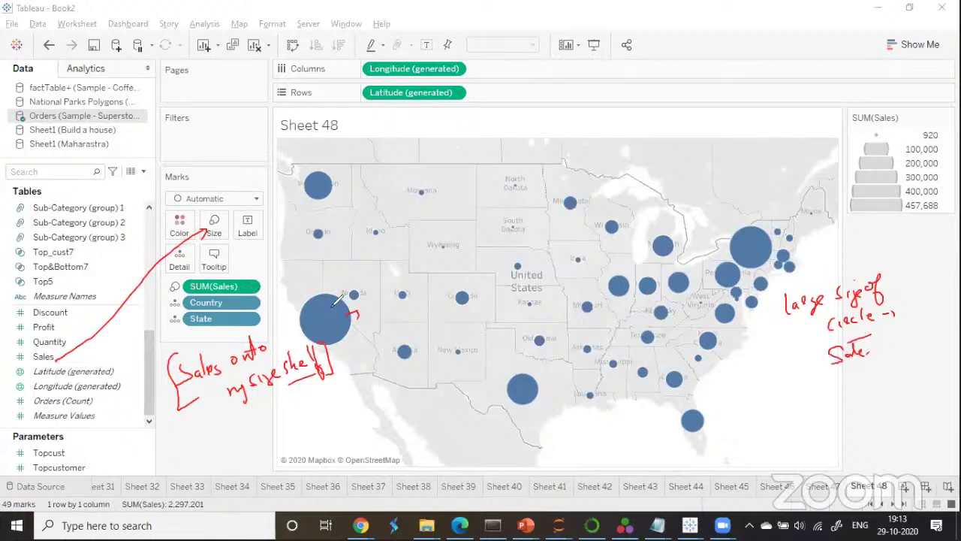
pyautogui.moveTo(321, 307); pyautogui.dragTo(342, 289)
pyautogui.click(117, 333)
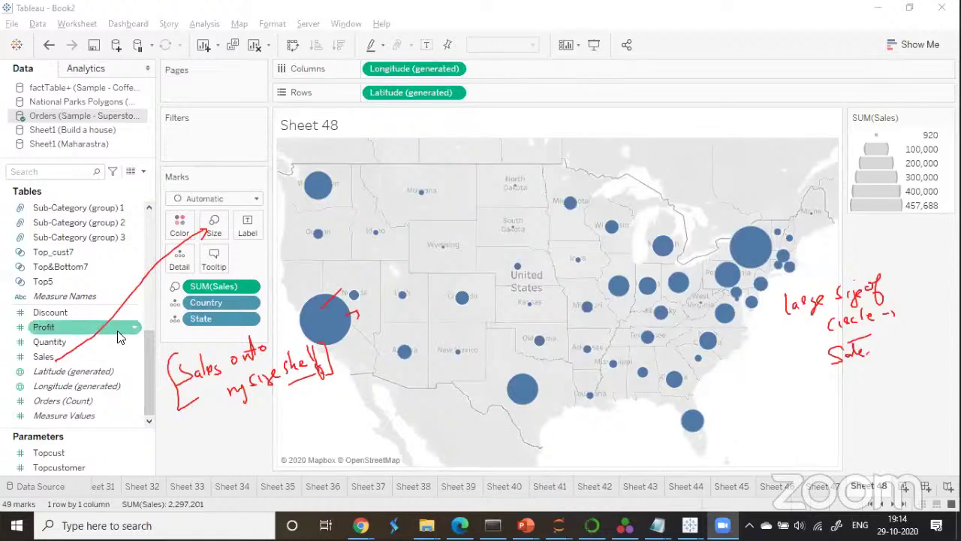
# Colour the state circles by Profit and handwrite notes linking circle size to Sales and circle colour to profit.
pyautogui.moveTo(117, 337); pyautogui.dragTo(180, 226)
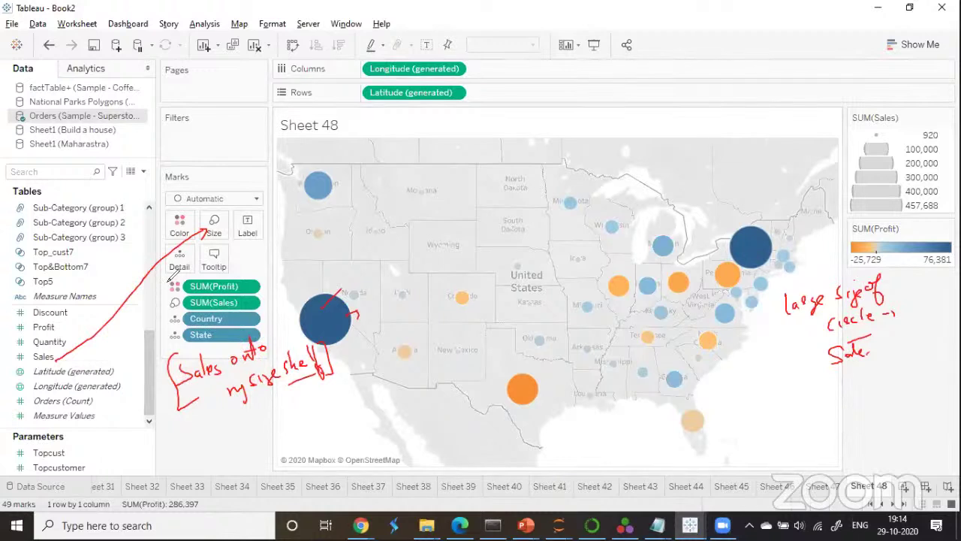
pyautogui.moveTo(759, 381)
pyautogui.mouseDown()
pyautogui.moveTo(820, 358)
pyautogui.moveTo(831, 387)
pyautogui.moveTo(871, 373)
pyautogui.mouseUp()
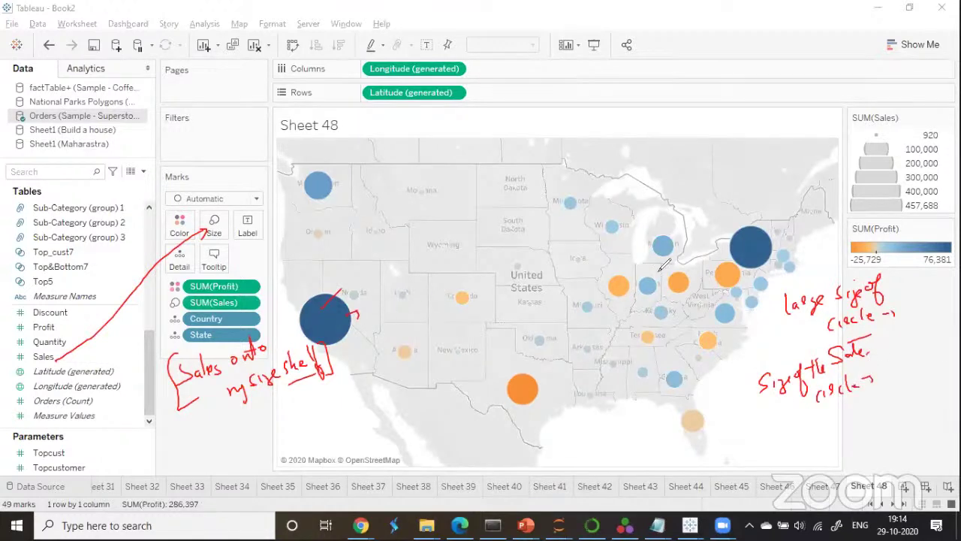
pyautogui.moveTo(895, 341)
pyautogui.mouseDown()
pyautogui.moveTo(887, 359)
pyautogui.moveTo(925, 347)
pyautogui.mouseUp()
pyautogui.moveTo(787, 447)
pyautogui.mouseDown()
pyautogui.moveTo(799, 425)
pyautogui.moveTo(863, 390)
pyautogui.moveTo(916, 387)
pyautogui.mouseUp()
pyautogui.moveTo(852, 432)
pyautogui.mouseDown()
pyautogui.moveTo(895, 420)
pyautogui.moveTo(906, 398)
pyautogui.mouseUp()
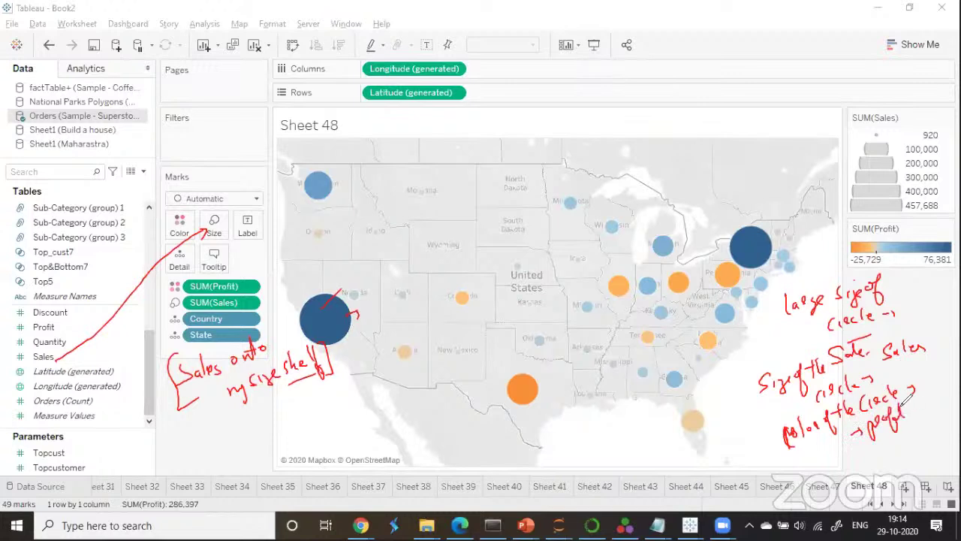
# Handwrite "brown negative" with an arrow from the Texas circle, and "positive profits" with an arrow from the blue end of the Profit legend.
pyautogui.moveTo(524, 386); pyautogui.dragTo(499, 410)
pyautogui.moveTo(427, 414)
pyautogui.mouseDown()
pyautogui.moveTo(443, 421)
pyautogui.moveTo(454, 410)
pyautogui.moveTo(472, 421)
pyautogui.moveTo(454, 451)
pyautogui.moveTo(508, 413)
pyautogui.mouseUp()
pyautogui.moveTo(410, 422); pyautogui.dragTo(407, 448)
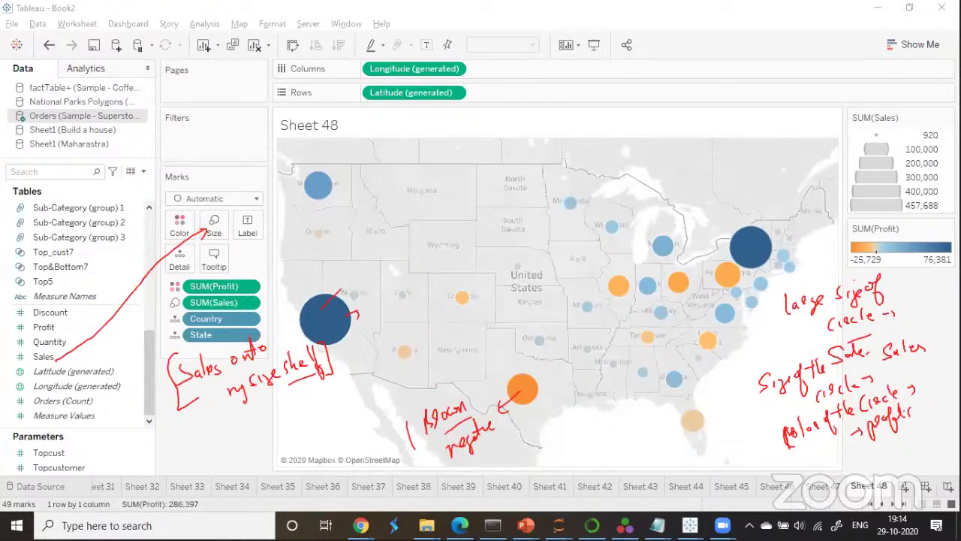
pyautogui.moveTo(935, 253)
pyautogui.mouseDown()
pyautogui.moveTo(926, 282)
pyautogui.moveTo(952, 291)
pyautogui.moveTo(934, 316)
pyautogui.moveTo(943, 305)
pyautogui.mouseUp()
pyautogui.moveTo(918, 299); pyautogui.dragTo(953, 297)
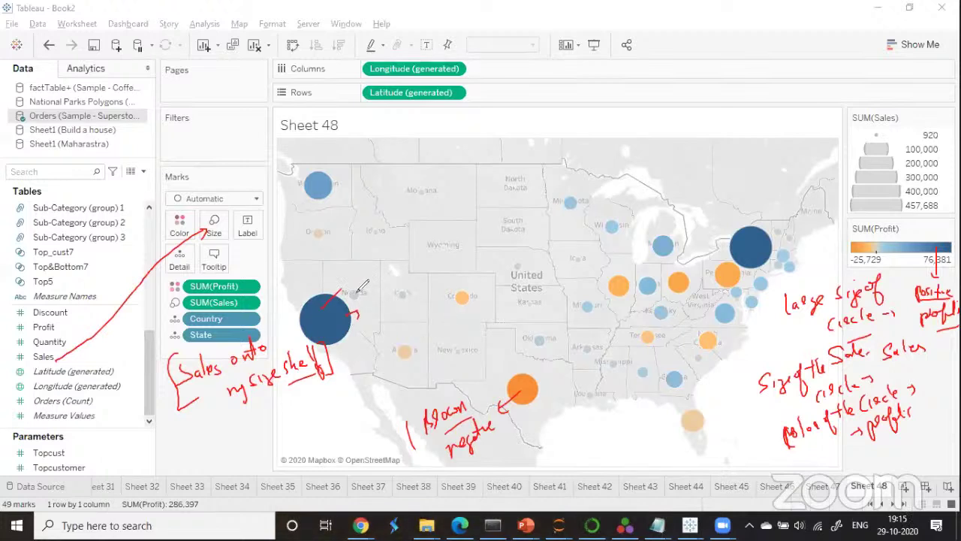
# Draw small pen arrows at the California, New York, Washington and Texas circles, and inspect the Florida circle's details.
pyautogui.moveTo(338, 308); pyautogui.dragTo(359, 298)
pyautogui.moveTo(744, 242); pyautogui.dragTo(723, 246)
pyautogui.moveTo(329, 186); pyautogui.dragTo(344, 183)
pyautogui.moveTo(338, 180); pyautogui.dragTo(344, 185)
pyautogui.moveTo(526, 375); pyautogui.dragTo(524, 363)
pyautogui.moveTo(525, 398)
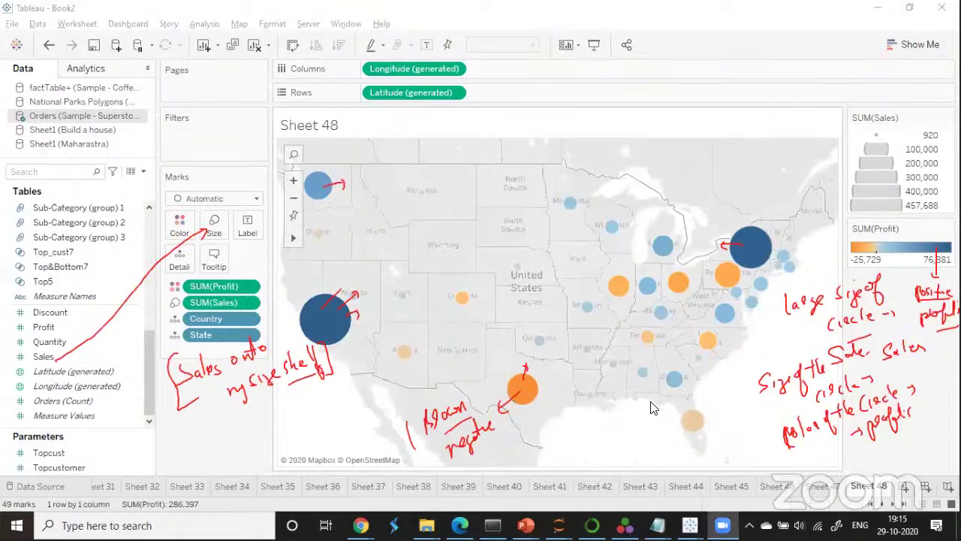
pyautogui.moveTo(695, 422)
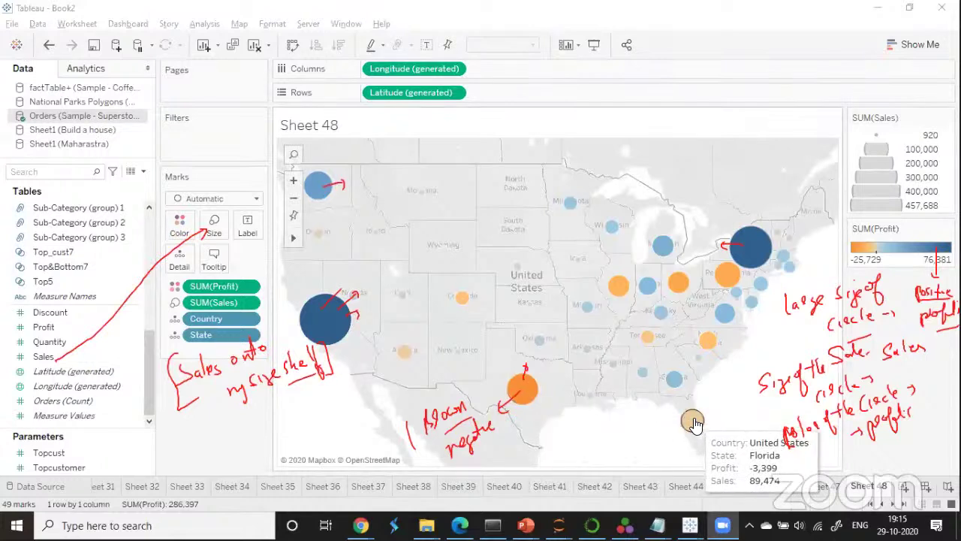
pyautogui.moveTo(733, 279)
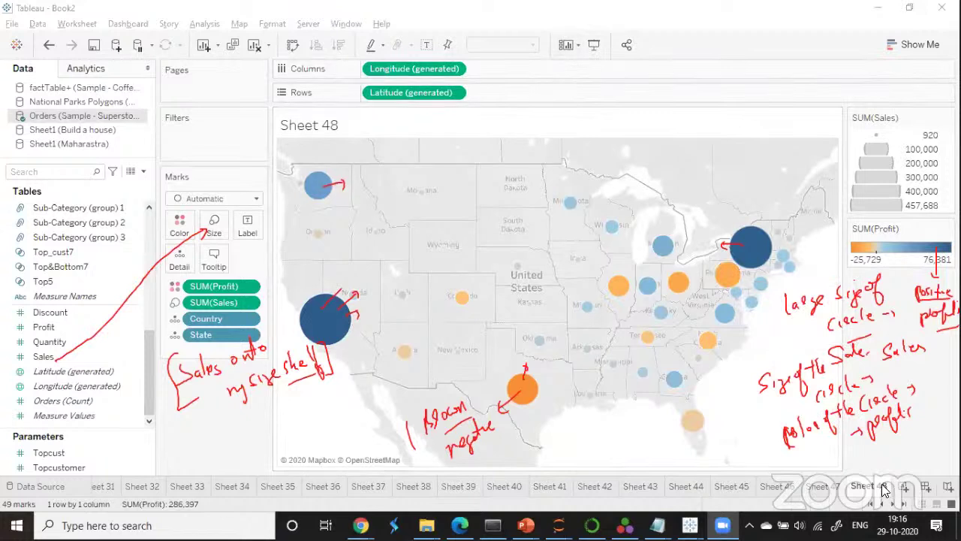
# Start a new worksheet without the pen drawings and map the states by adding Country and State as detail.
pyautogui.hotkey('ctrl', 'm')
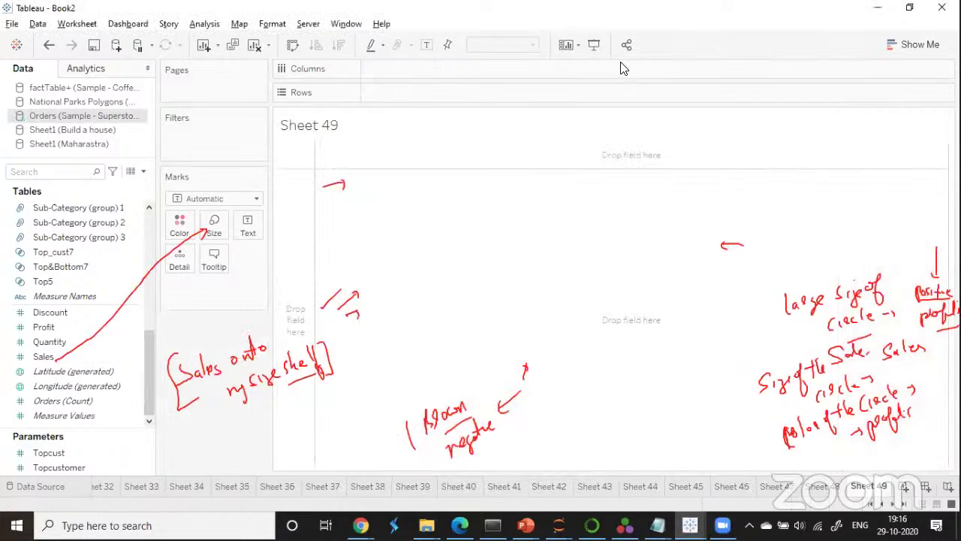
pyautogui.moveTo(150, 353); pyautogui.dragTo(146, 196)
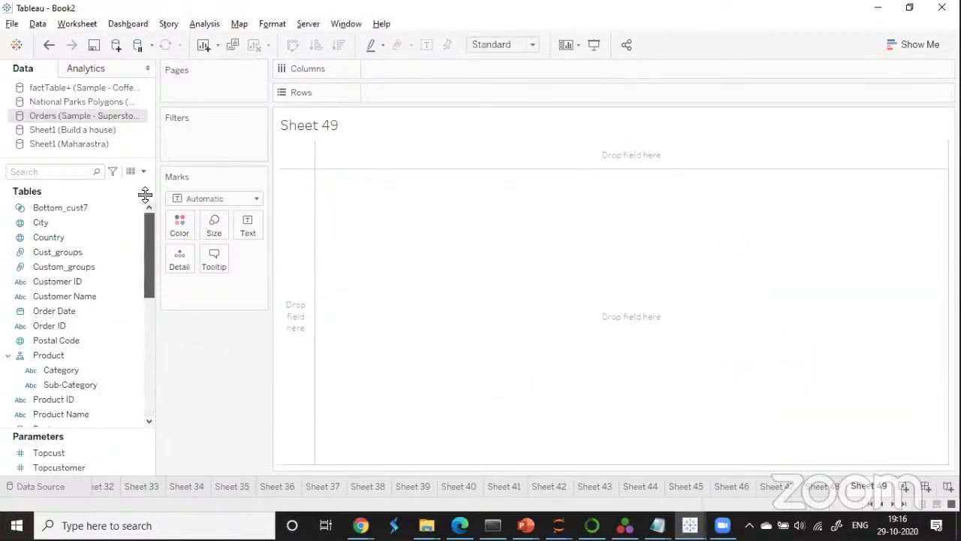
pyautogui.moveTo(48, 237)
pyautogui.mouseDown()
pyautogui.moveTo(103, 291)
pyautogui.moveTo(196, 294)
pyautogui.moveTo(203, 279)
pyautogui.mouseUp()
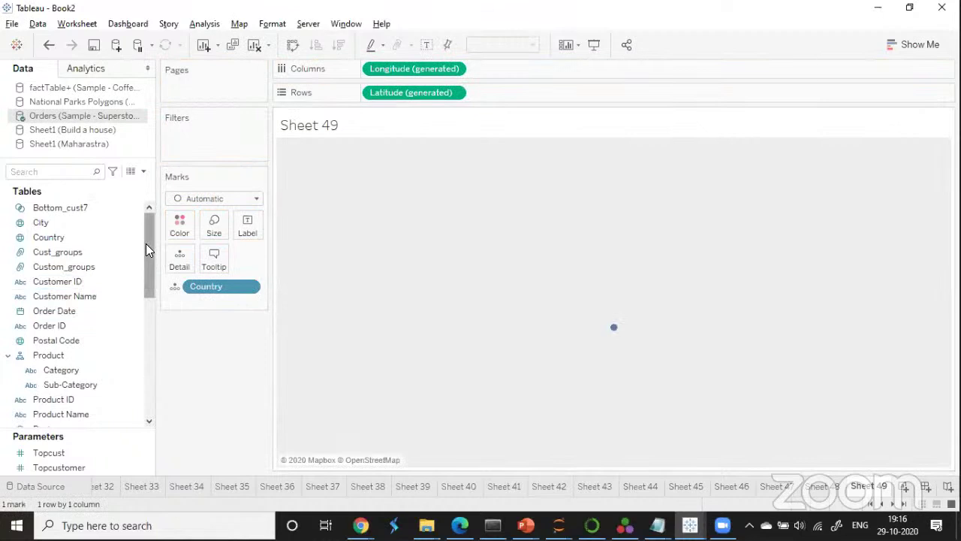
pyautogui.moveTo(145, 243); pyautogui.dragTo(151, 326)
pyautogui.moveTo(43, 267); pyautogui.dragTo(188, 304)
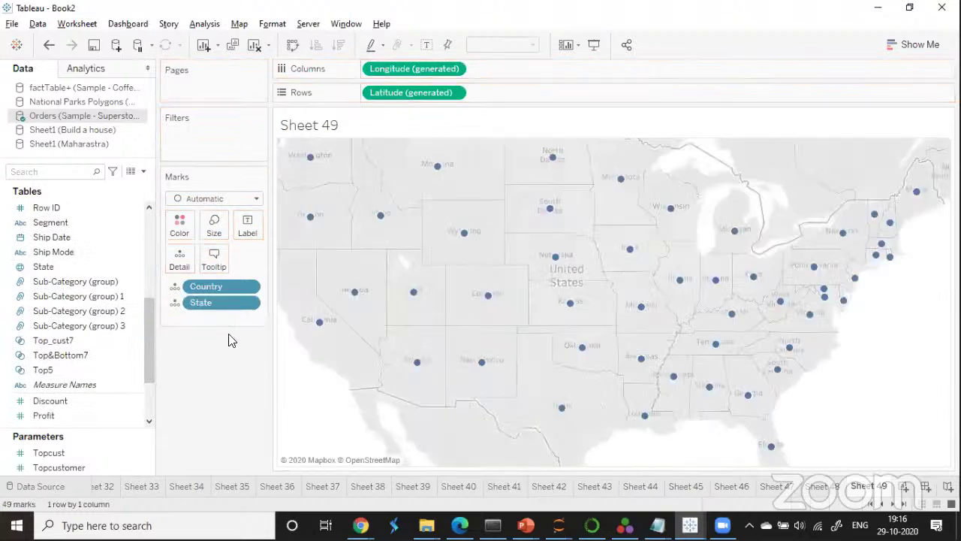
# Increase the size of the state circles and size them by Sales.
pyautogui.click(221, 224)
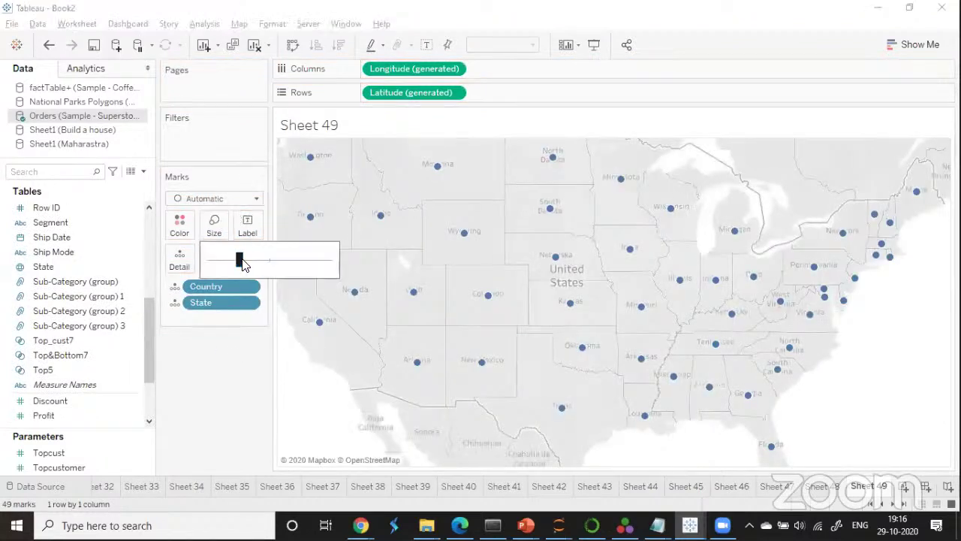
pyautogui.moveTo(242, 260); pyautogui.dragTo(278, 262)
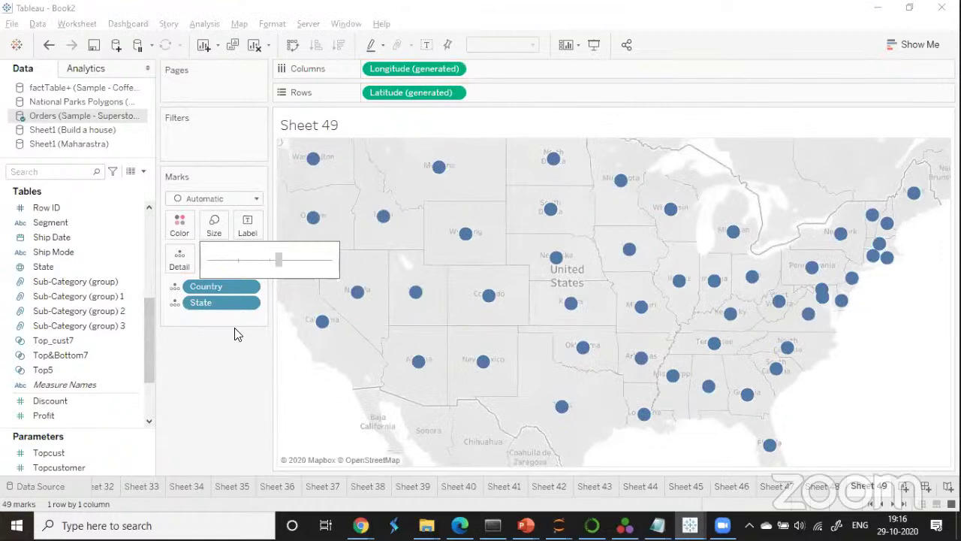
pyautogui.click(201, 345)
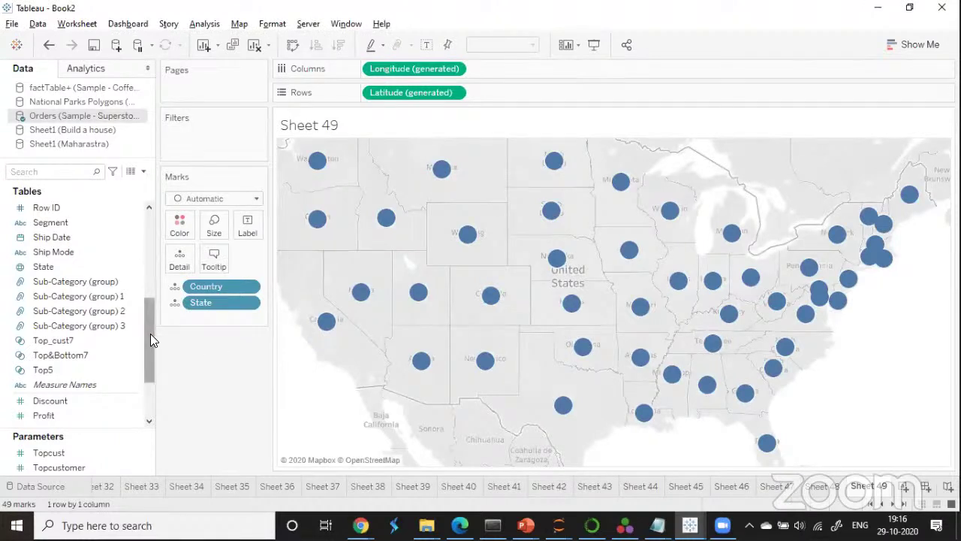
pyautogui.moveTo(150, 336); pyautogui.dragTo(147, 381)
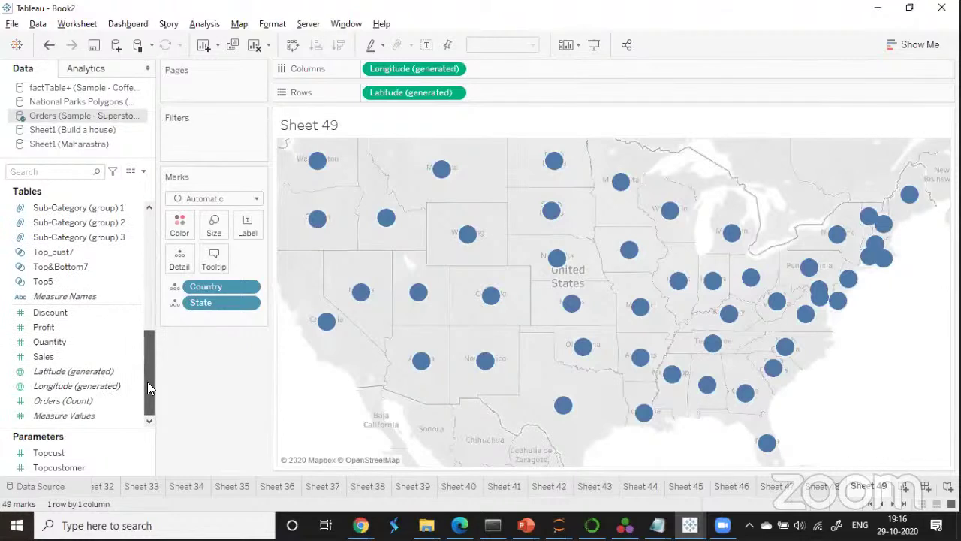
pyautogui.click(52, 358)
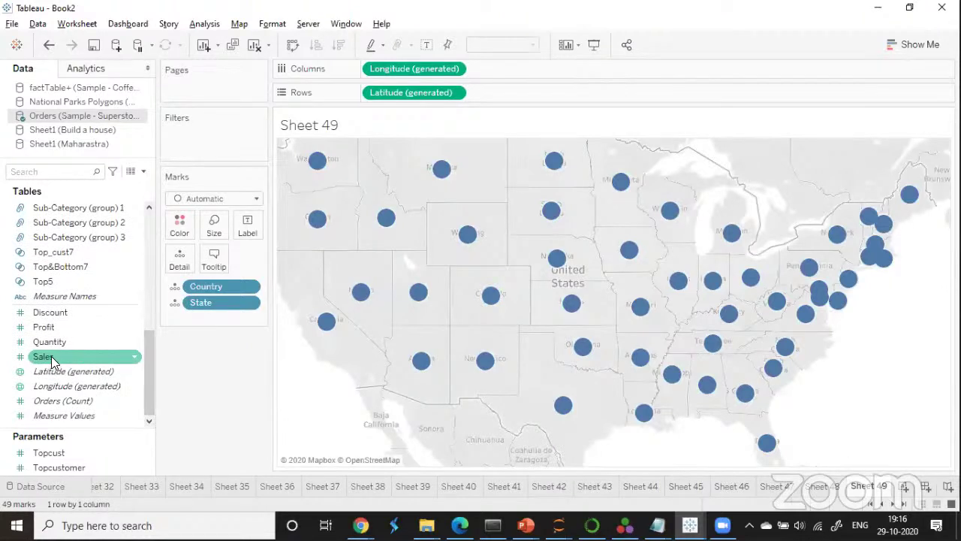
pyautogui.moveTo(51, 356); pyautogui.dragTo(217, 227)
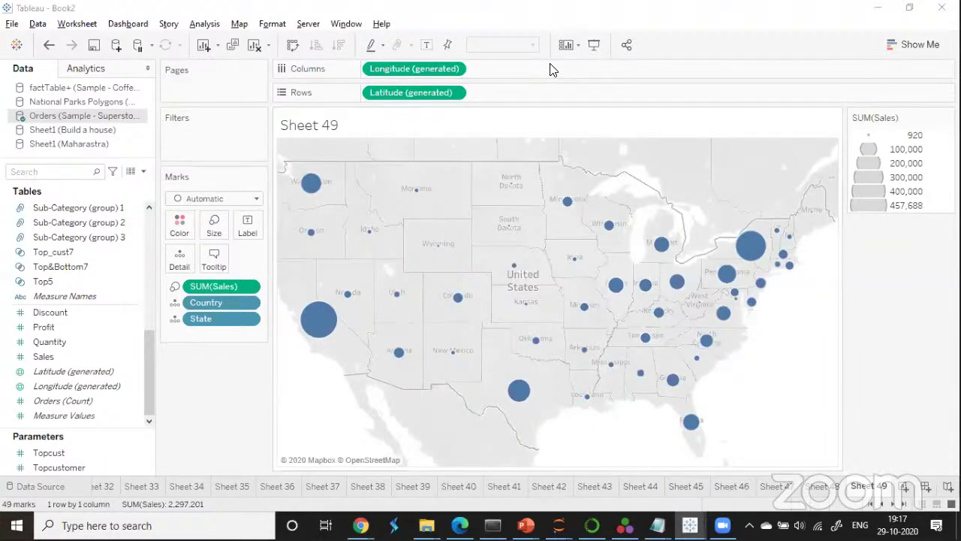
# Circle the California mark with the pen and handwrite "Category wise Sales" with an arrow beside it.
pyautogui.moveTo(301, 333); pyautogui.dragTo(314, 321)
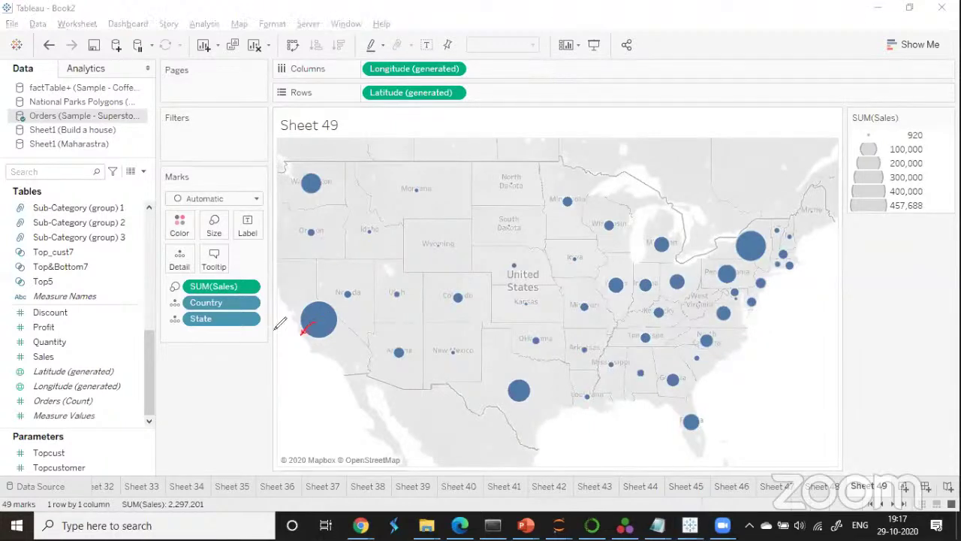
pyautogui.moveTo(228, 361)
pyautogui.mouseDown()
pyautogui.moveTo(239, 369)
pyautogui.moveTo(245, 356)
pyautogui.moveTo(293, 342)
pyautogui.moveTo(270, 382)
pyautogui.moveTo(331, 347)
pyautogui.moveTo(272, 384)
pyautogui.mouseUp()
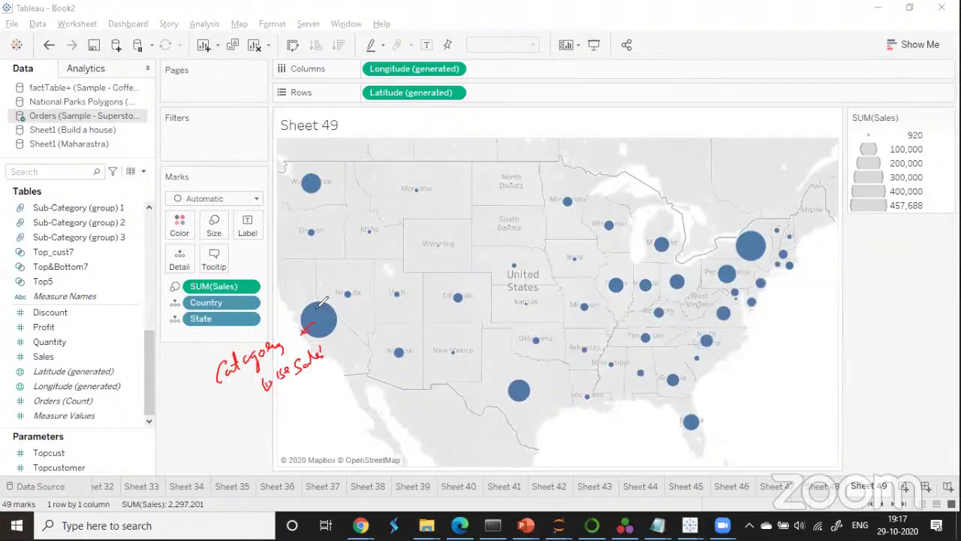
pyautogui.moveTo(322, 301); pyautogui.dragTo(303, 308)
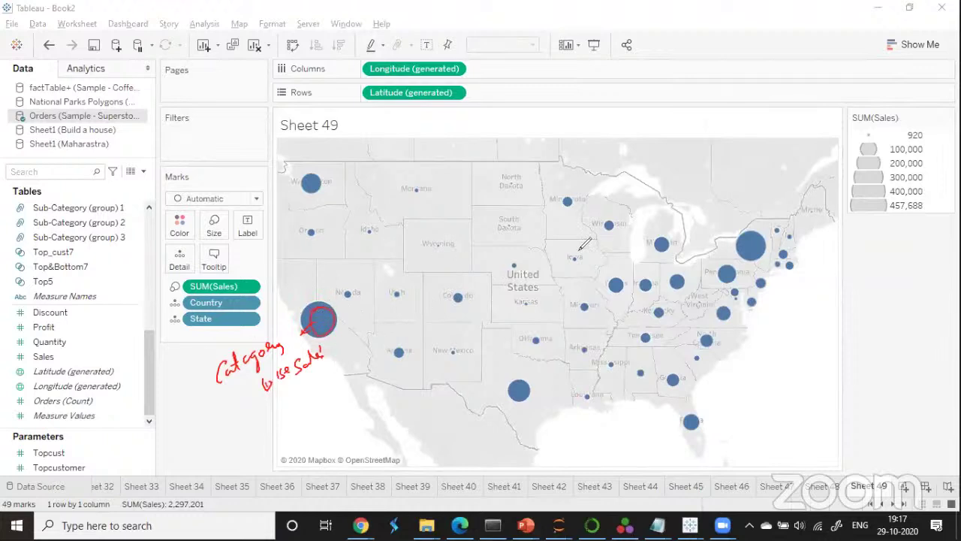
# Handwrite the boxed list "Office, Furniture, Technology" with an arrow beside the map's east coast.
pyautogui.moveTo(802, 265)
pyautogui.mouseDown()
pyautogui.moveTo(838, 255)
pyautogui.moveTo(851, 238)
pyautogui.moveTo(870, 245)
pyautogui.moveTo(847, 275)
pyautogui.moveTo(854, 293)
pyautogui.mouseUp()
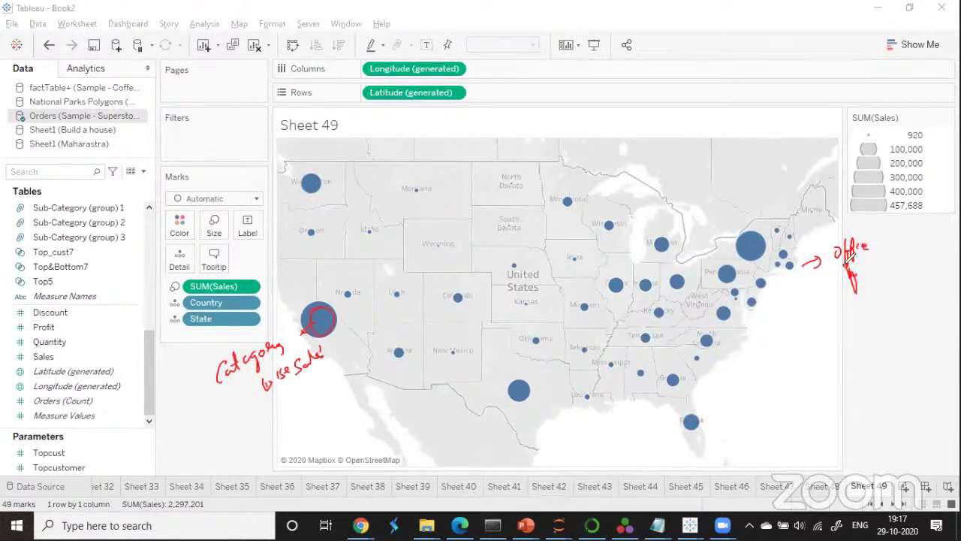
pyautogui.moveTo(849, 256); pyautogui.dragTo(905, 264)
pyautogui.moveTo(853, 298)
pyautogui.mouseDown()
pyautogui.moveTo(900, 283)
pyautogui.moveTo(917, 287)
pyautogui.moveTo(894, 308)
pyautogui.mouseUp()
pyautogui.moveTo(834, 248)
pyautogui.mouseDown()
pyautogui.moveTo(841, 312)
pyautogui.moveTo(922, 255)
pyautogui.moveTo(884, 295)
pyautogui.mouseUp()
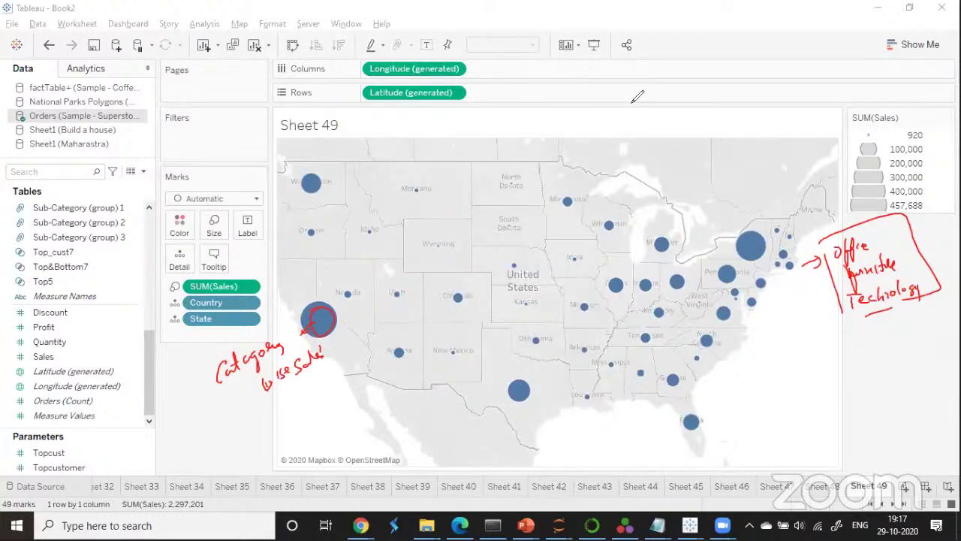
# Turn the state circles into pies coloured by Category and enlarge them.
pyautogui.click(258, 202)
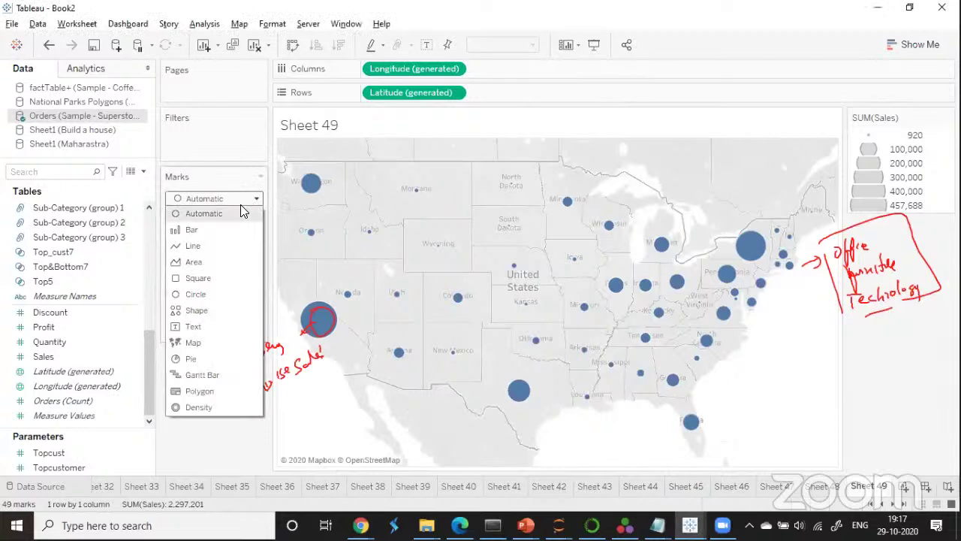
pyautogui.click(202, 354)
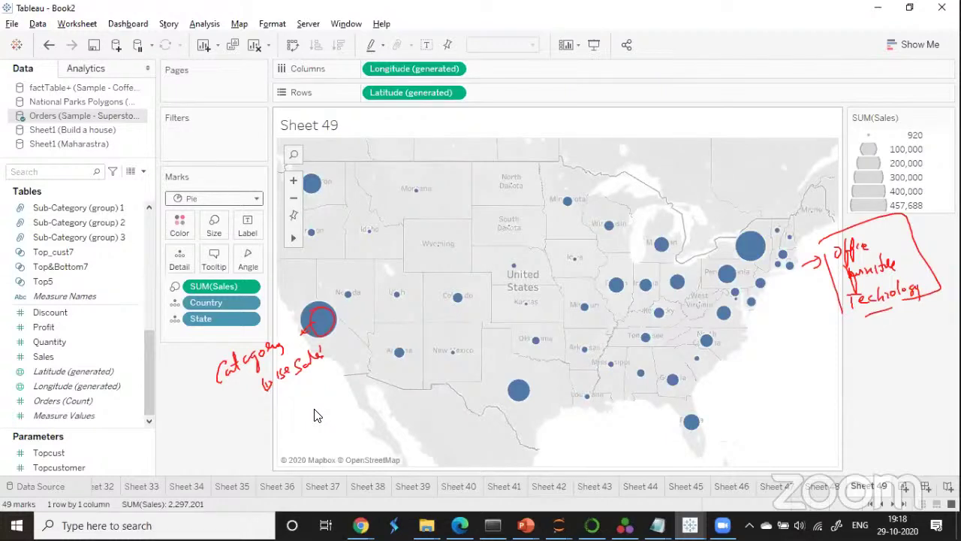
pyautogui.moveTo(149, 358); pyautogui.dragTo(148, 247)
pyautogui.click(121, 333)
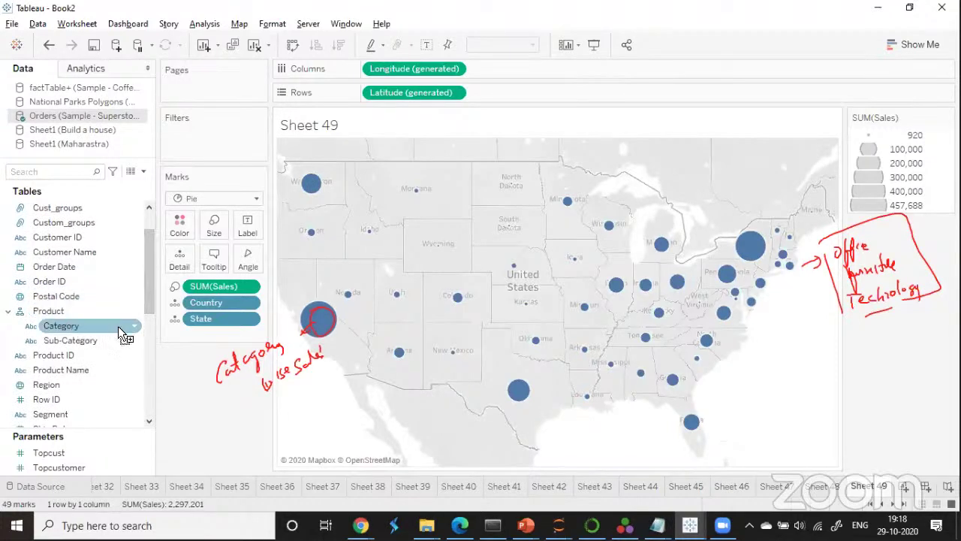
pyautogui.moveTo(120, 332); pyautogui.dragTo(200, 453)
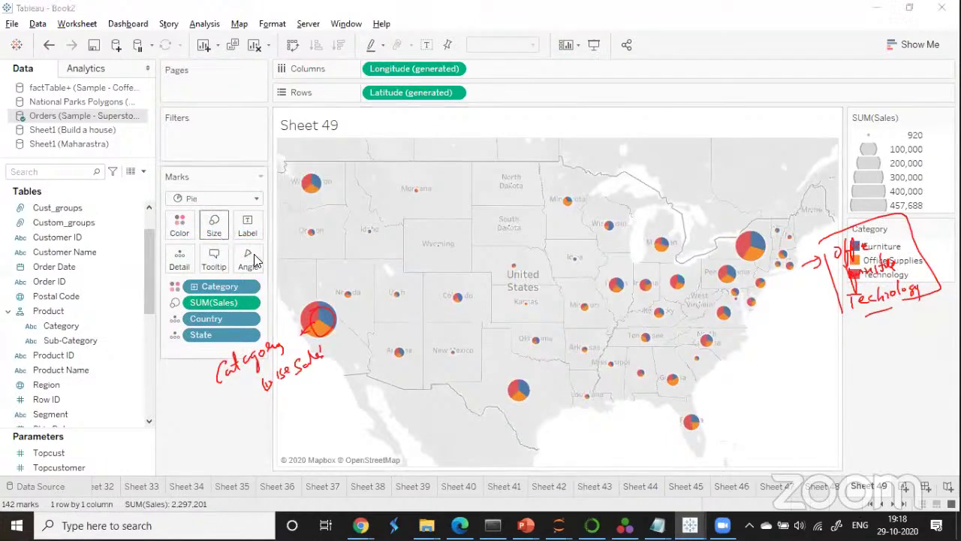
pyautogui.click(214, 225)
pyautogui.moveTo(276, 259); pyautogui.dragTo(296, 260)
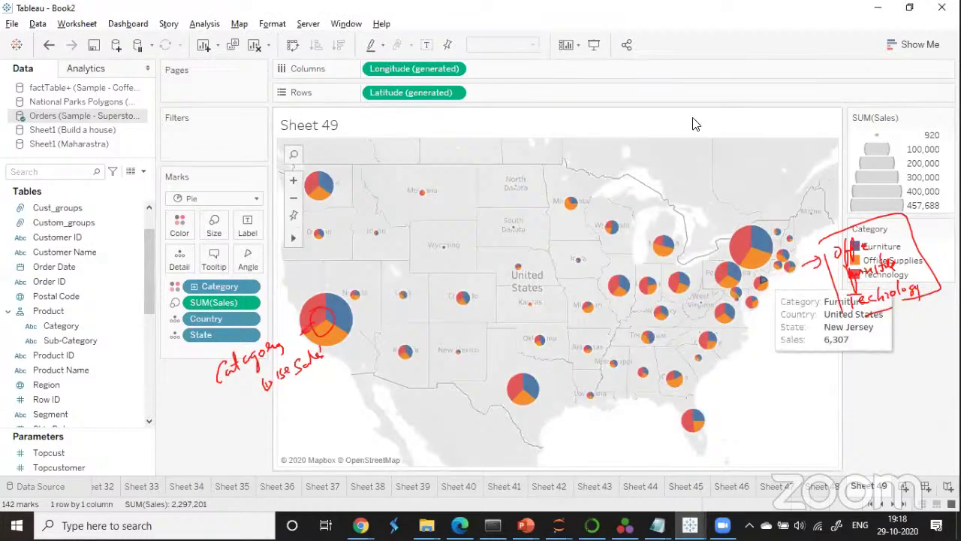
# Clear the handwritten notes, mark the California pie's slices with the pen and tick the entries in the Category legend.
pyautogui.click(642, 26)
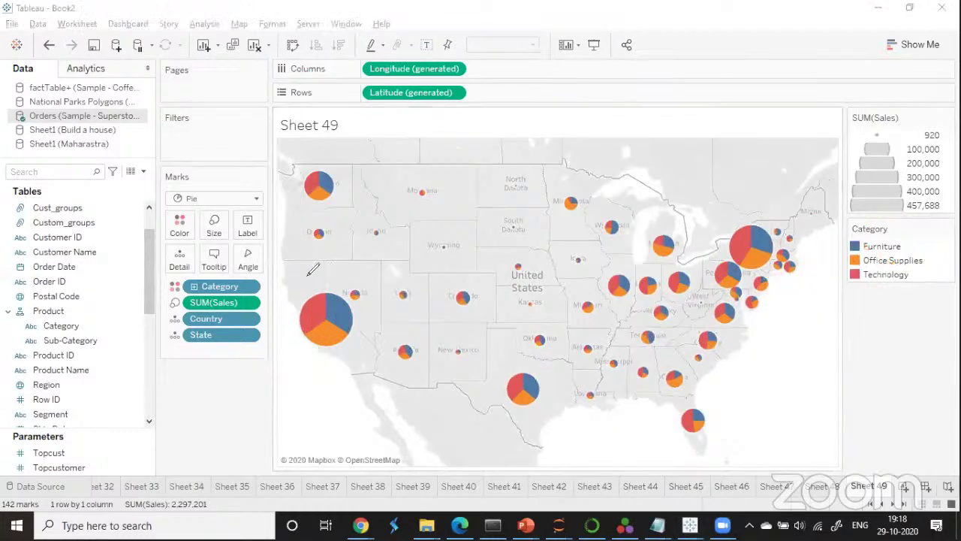
pyautogui.moveTo(333, 331); pyautogui.dragTo(324, 336)
pyautogui.moveTo(844, 243)
pyautogui.mouseDown()
pyautogui.moveTo(861, 239)
pyautogui.moveTo(862, 254)
pyautogui.mouseUp()
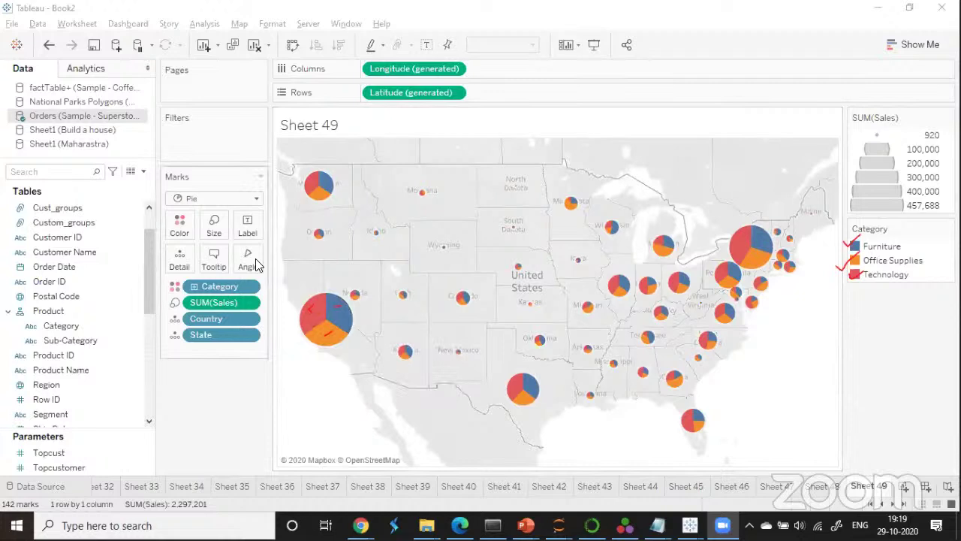
# Try the Automatic mark type on the category map and undo the change.
pyautogui.click(254, 202)
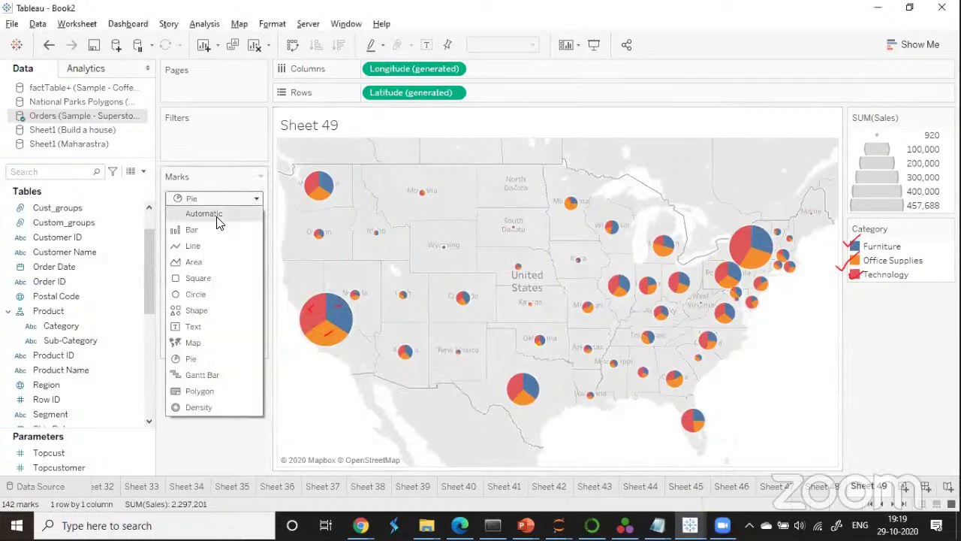
pyautogui.click(216, 217)
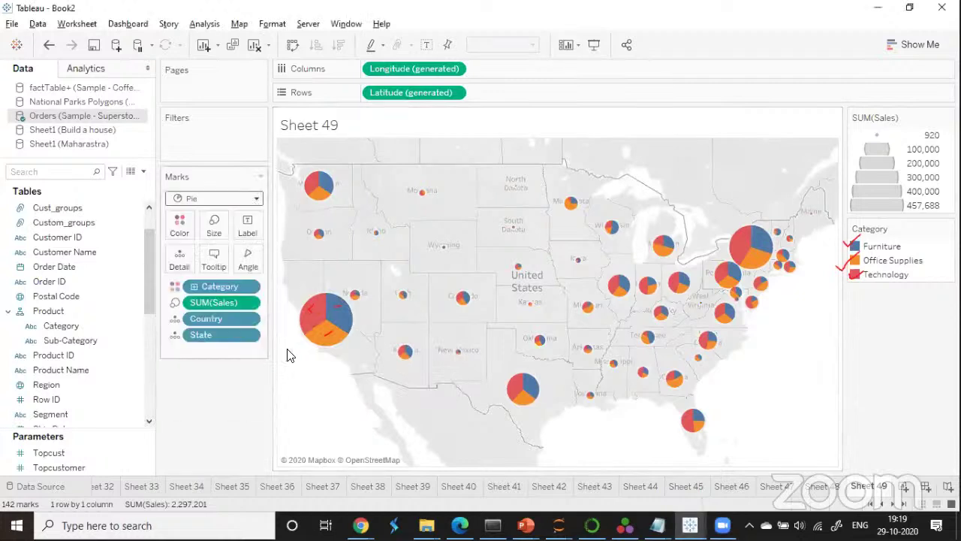
pyautogui.click(259, 198)
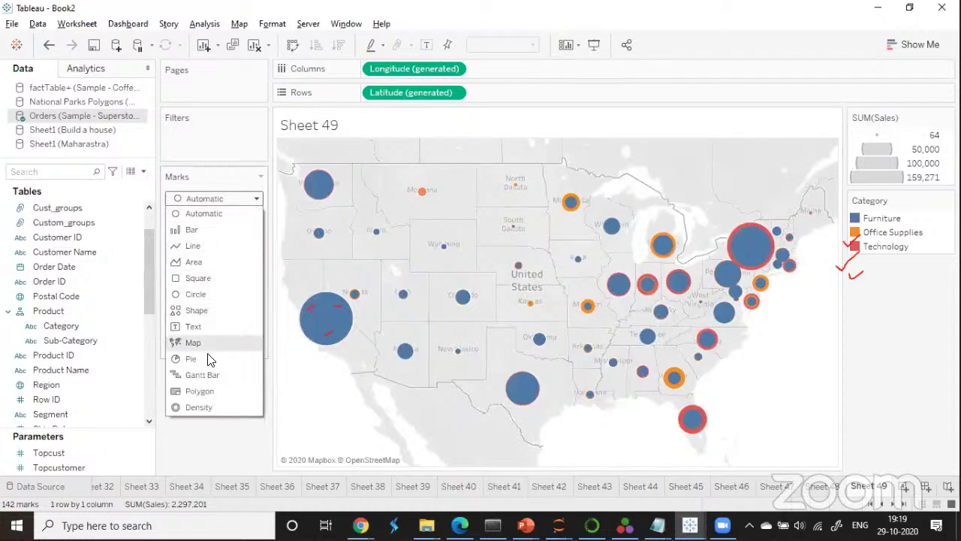
pyautogui.click(301, 424)
pyautogui.hotkey('ctrl', 'z')
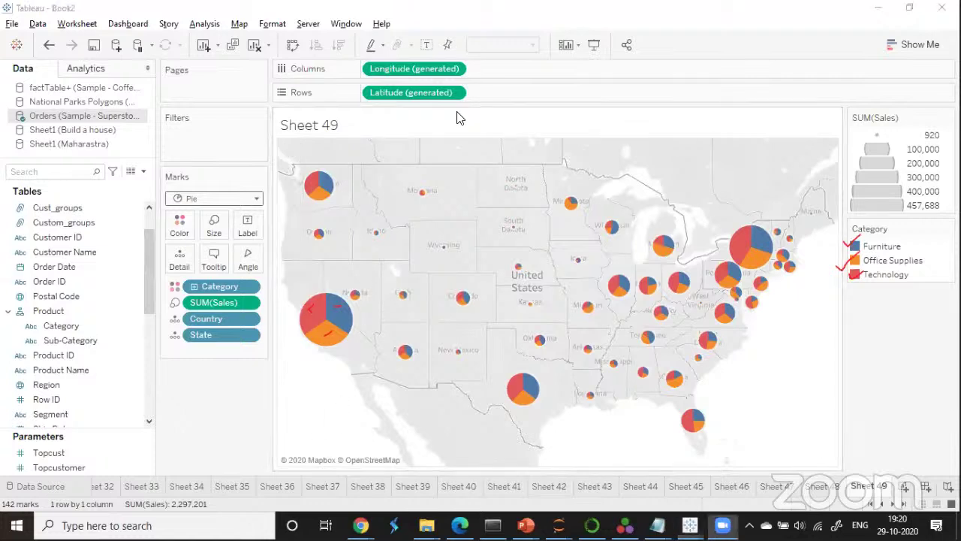
# Handwrite the bracketed note "Can I see my profits using symbol map" below California, an arrow at Color and a boxed "profits" near Wyoming.
pyautogui.moveTo(361, 365); pyautogui.dragTo(329, 381)
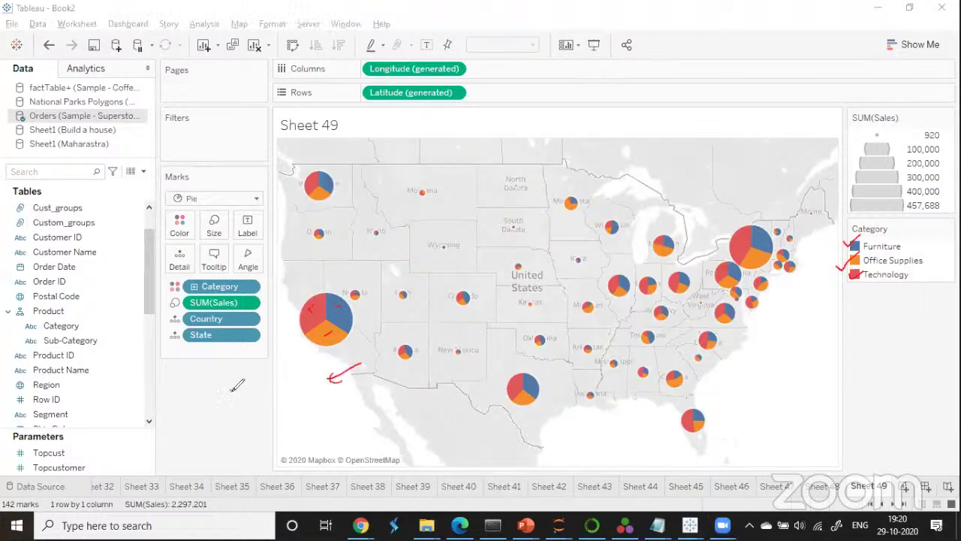
pyautogui.moveTo(228, 391)
pyautogui.mouseDown()
pyautogui.moveTo(236, 407)
pyautogui.moveTo(247, 398)
pyautogui.mouseUp()
pyautogui.moveTo(249, 386)
pyautogui.mouseDown()
pyautogui.moveTo(263, 383)
pyautogui.moveTo(253, 406)
pyautogui.mouseUp()
pyautogui.moveTo(284, 368)
pyautogui.mouseDown()
pyautogui.moveTo(275, 385)
pyautogui.moveTo(311, 361)
pyautogui.moveTo(312, 383)
pyautogui.moveTo(331, 353)
pyautogui.moveTo(330, 375)
pyautogui.mouseUp()
pyautogui.moveTo(269, 423)
pyautogui.mouseDown()
pyautogui.moveTo(297, 398)
pyautogui.moveTo(294, 409)
pyautogui.moveTo(300, 389)
pyautogui.moveTo(322, 412)
pyautogui.moveTo(337, 388)
pyautogui.moveTo(366, 374)
pyautogui.moveTo(353, 419)
pyautogui.moveTo(359, 427)
pyautogui.moveTo(384, 391)
pyautogui.moveTo(370, 420)
pyautogui.moveTo(387, 405)
pyautogui.moveTo(392, 425)
pyautogui.moveTo(391, 388)
pyautogui.mouseUp()
pyautogui.moveTo(367, 434); pyautogui.dragTo(353, 446)
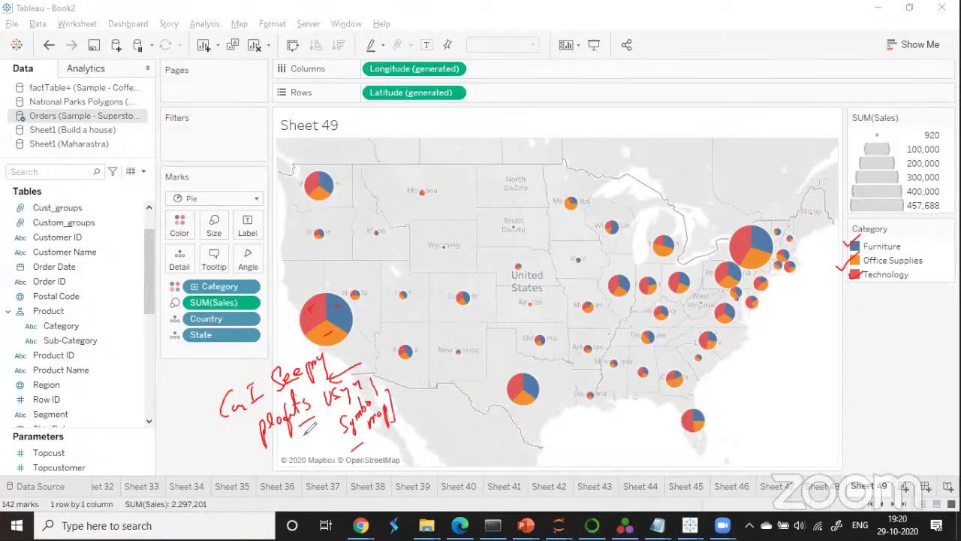
pyautogui.moveTo(223, 395); pyautogui.dragTo(236, 431)
pyautogui.moveTo(142, 245)
pyautogui.mouseDown()
pyautogui.moveTo(178, 232)
pyautogui.moveTo(159, 244)
pyautogui.mouseUp()
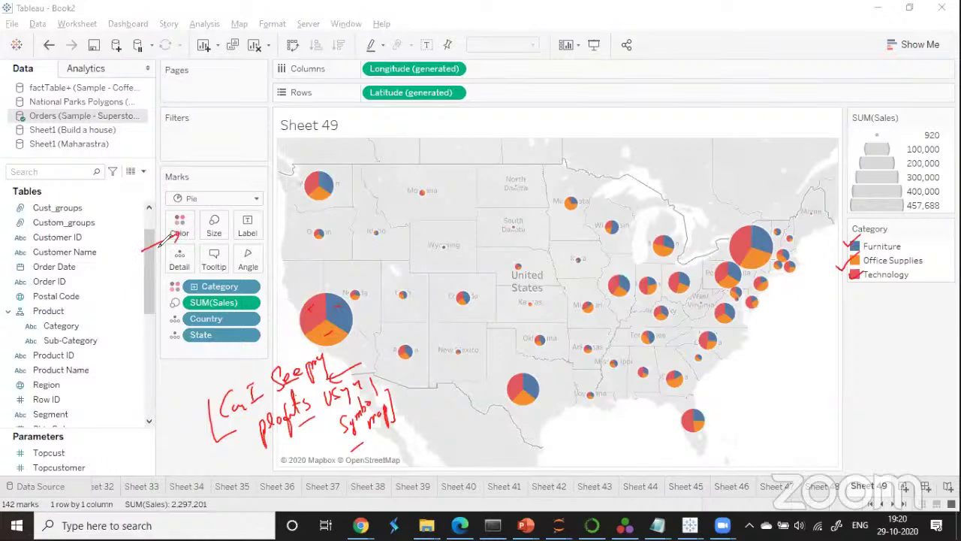
pyautogui.moveTo(421, 236); pyautogui.dragTo(441, 229)
pyautogui.moveTo(450, 220)
pyautogui.mouseDown()
pyautogui.moveTo(452, 231)
pyautogui.moveTo(489, 189)
pyautogui.moveTo(434, 201)
pyautogui.moveTo(451, 223)
pyautogui.mouseUp()
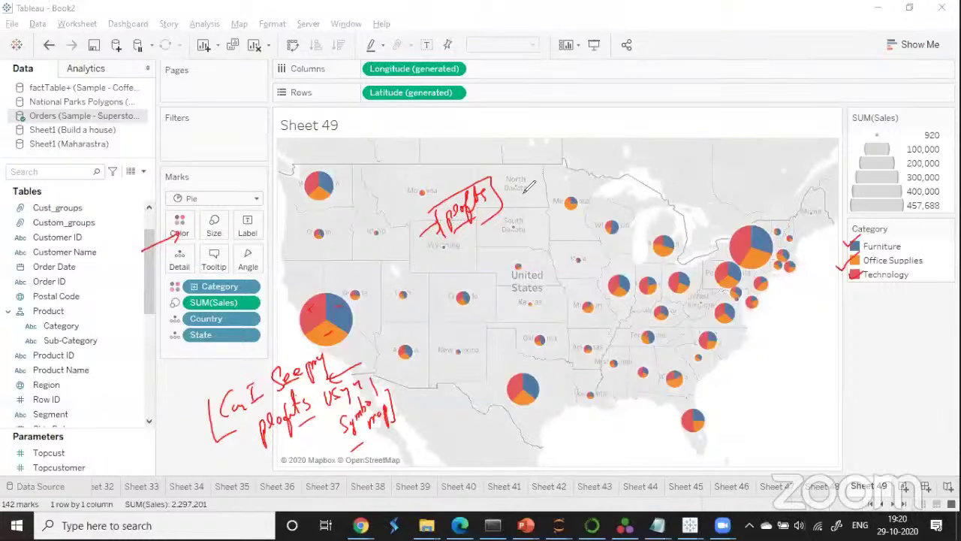
# Colour the state pies by Profit in place of Category.
pyautogui.scroll(-5, 97, 359)
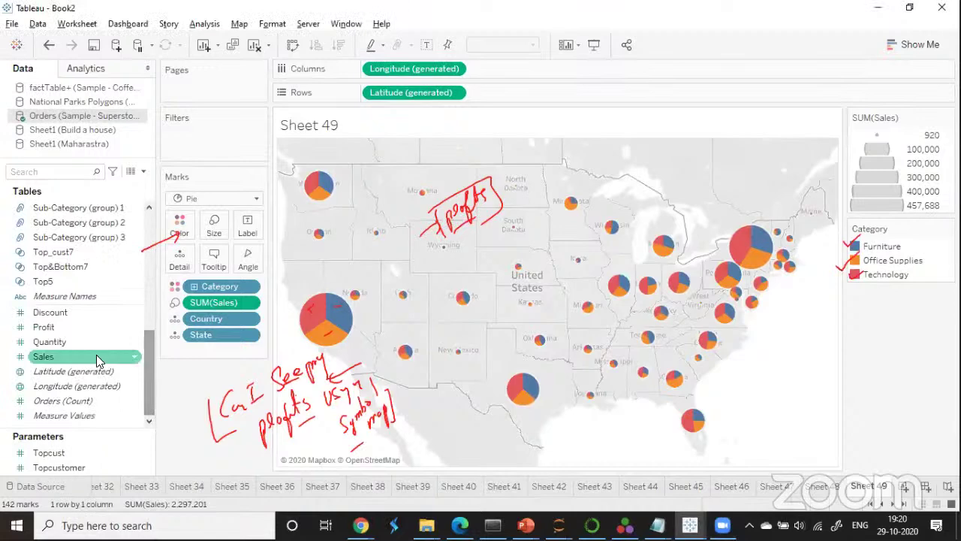
pyautogui.moveTo(96, 328); pyautogui.dragTo(170, 231)
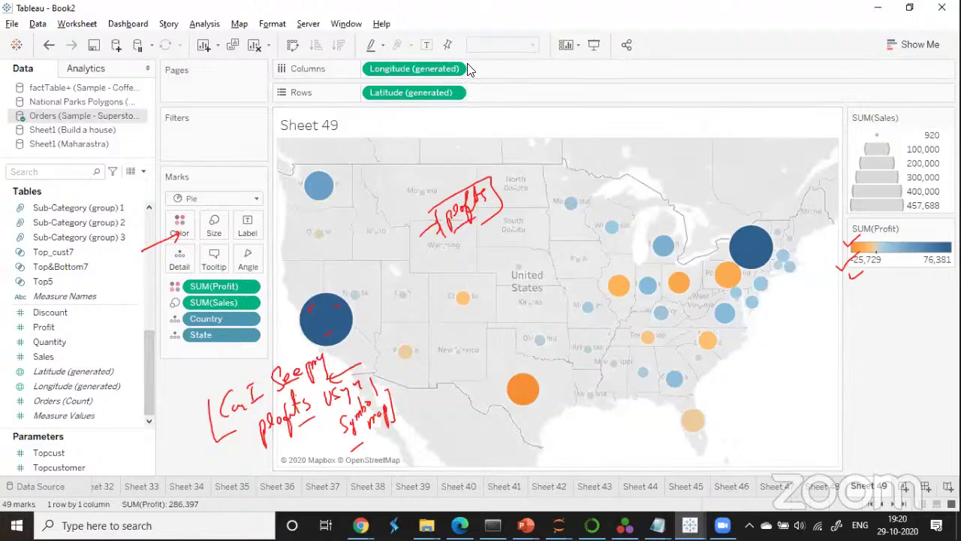
# Handwrite the bracketed note "pie chart getting disappeared" across the middle of the map.
pyautogui.moveTo(519, 263); pyautogui.dragTo(538, 272)
pyautogui.moveTo(545, 263); pyautogui.dragTo(566, 263)
pyautogui.moveTo(571, 238)
pyautogui.mouseDown()
pyautogui.moveTo(582, 255)
pyautogui.moveTo(600, 233)
pyautogui.moveTo(660, 227)
pyautogui.moveTo(582, 276)
pyautogui.moveTo(627, 271)
pyautogui.moveTo(652, 252)
pyautogui.moveTo(647, 270)
pyautogui.mouseUp()
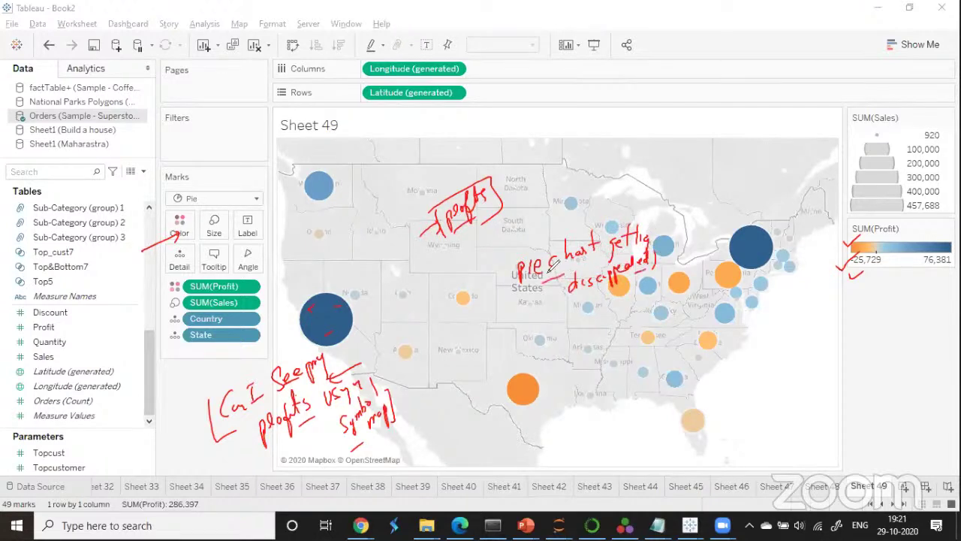
pyautogui.moveTo(515, 256); pyautogui.dragTo(514, 297)
# Extend the "profits" note by hand to read "Category wise sales & profits also" and add a boxed "State" beneath it.
pyautogui.moveTo(365, 188)
pyautogui.mouseDown()
pyautogui.moveTo(354, 218)
pyautogui.moveTo(433, 174)
pyautogui.moveTo(454, 180)
pyautogui.mouseUp()
pyautogui.moveTo(371, 229)
pyautogui.mouseDown()
pyautogui.moveTo(359, 251)
pyautogui.moveTo(378, 252)
pyautogui.mouseUp()
pyautogui.moveTo(374, 212)
pyautogui.mouseDown()
pyautogui.moveTo(392, 237)
pyautogui.moveTo(410, 230)
pyautogui.mouseUp()
pyautogui.moveTo(357, 274); pyautogui.dragTo(373, 261)
pyautogui.moveTo(376, 262); pyautogui.dragTo(398, 270)
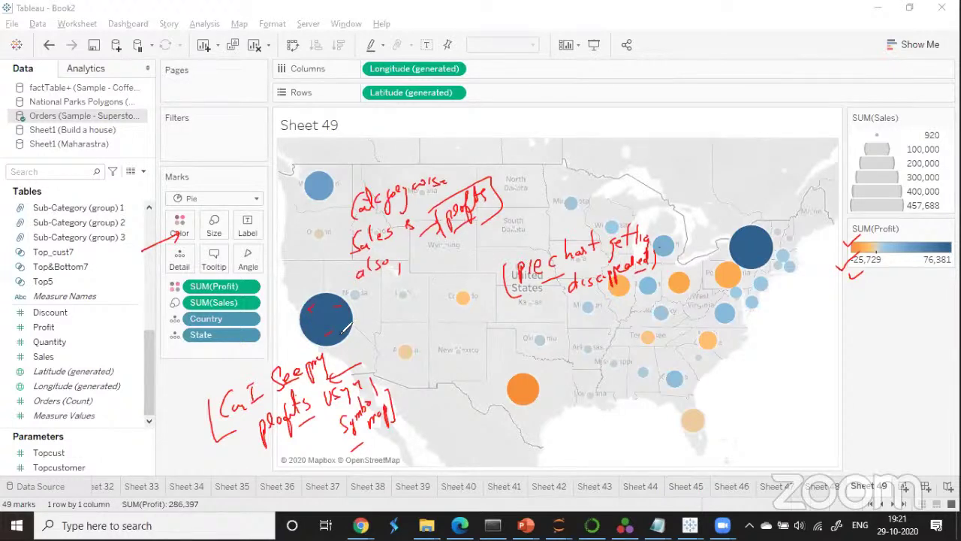
pyautogui.moveTo(422, 274)
pyautogui.mouseDown()
pyautogui.moveTo(429, 258)
pyautogui.moveTo(440, 271)
pyautogui.moveTo(446, 259)
pyautogui.moveTo(456, 267)
pyautogui.moveTo(409, 263)
pyautogui.mouseUp()
pyautogui.moveTo(459, 236); pyautogui.dragTo(465, 275)
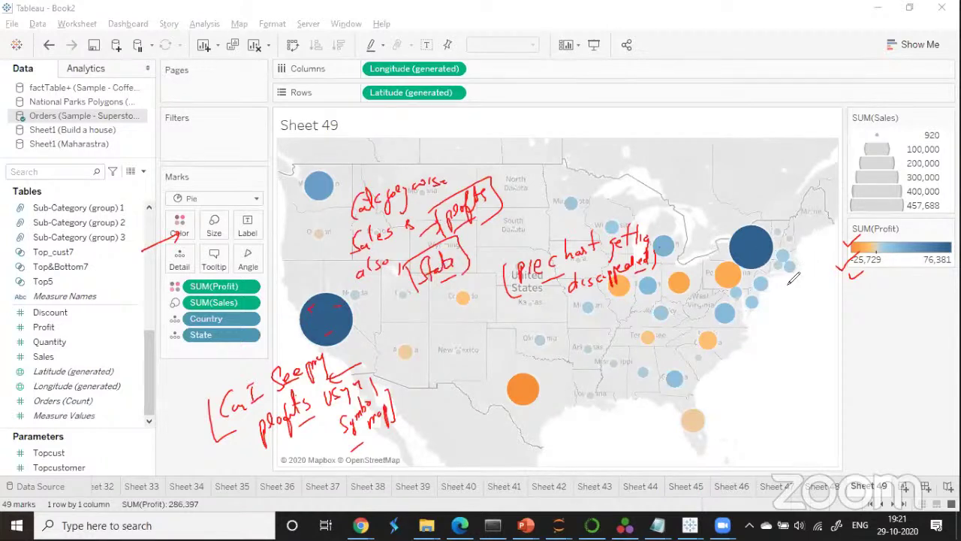
# Handwrite a boxed "Yes" off the map's east coast, followed by "It is possible for us" and "Combined maps".
pyautogui.moveTo(780, 287); pyautogui.dragTo(784, 308)
pyautogui.moveTo(786, 302); pyautogui.dragTo(798, 308)
pyautogui.moveTo(771, 276)
pyautogui.mouseDown()
pyautogui.moveTo(774, 321)
pyautogui.moveTo(817, 306)
pyautogui.moveTo(767, 335)
pyautogui.moveTo(797, 347)
pyautogui.moveTo(832, 329)
pyautogui.moveTo(838, 342)
pyautogui.moveTo(862, 314)
pyautogui.moveTo(906, 313)
pyautogui.moveTo(901, 298)
pyautogui.moveTo(930, 309)
pyautogui.moveTo(918, 323)
pyautogui.moveTo(931, 310)
pyautogui.moveTo(915, 290)
pyautogui.mouseUp()
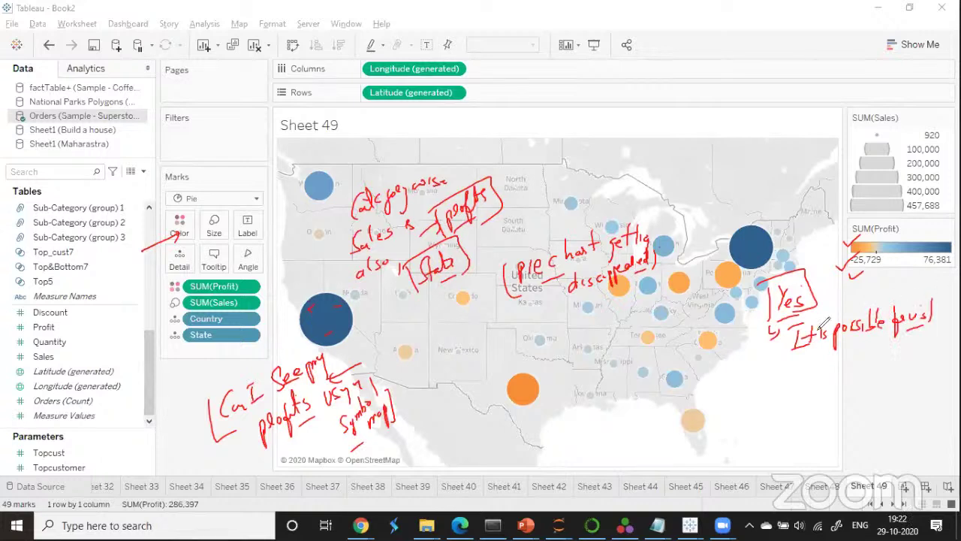
pyautogui.moveTo(788, 318)
pyautogui.mouseDown()
pyautogui.moveTo(783, 353)
pyautogui.moveTo(796, 349)
pyautogui.mouseUp()
pyautogui.moveTo(759, 369)
pyautogui.mouseDown()
pyautogui.moveTo(760, 379)
pyautogui.moveTo(784, 380)
pyautogui.moveTo(871, 357)
pyautogui.moveTo(886, 339)
pyautogui.moveTo(880, 367)
pyautogui.mouseUp()
pyautogui.moveTo(772, 353)
pyautogui.mouseDown()
pyautogui.moveTo(766, 388)
pyautogui.moveTo(781, 381)
pyautogui.mouseUp()
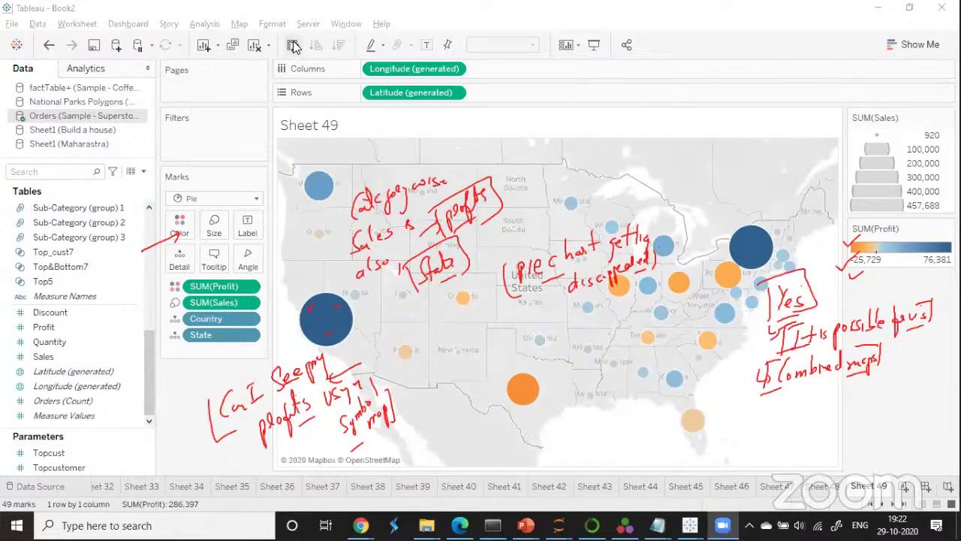
# Clear the entire worksheet along with the handwritten notes.
pyautogui.hotkey('ctrl', 'w')
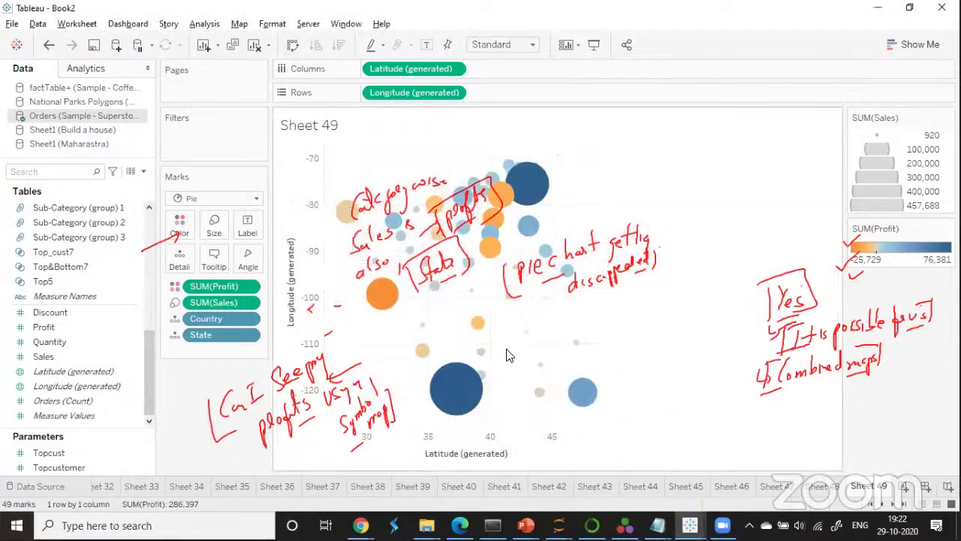
pyautogui.click(255, 46)
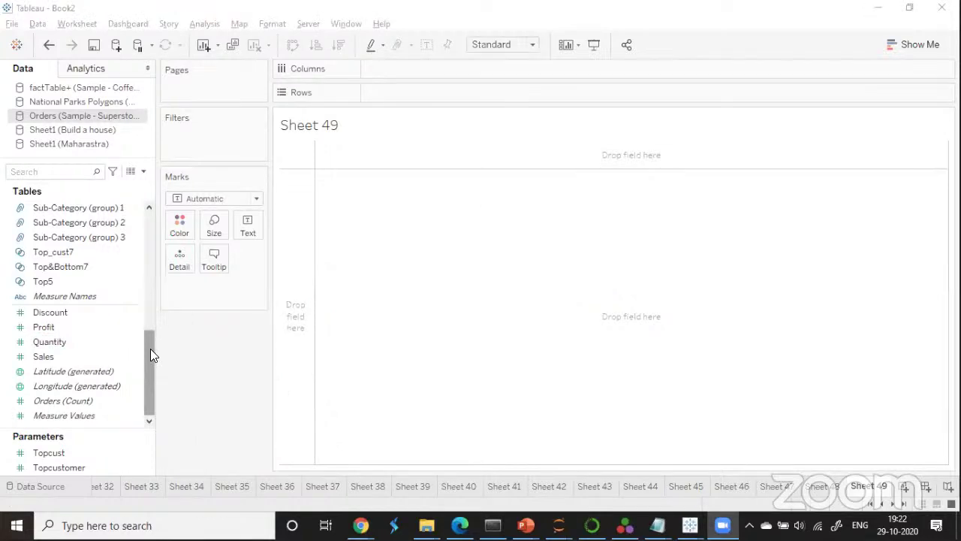
# Plot a symbol map with Country and State as detail and enlarge the state circles.
pyautogui.moveTo(144, 348); pyautogui.dragTo(139, 225)
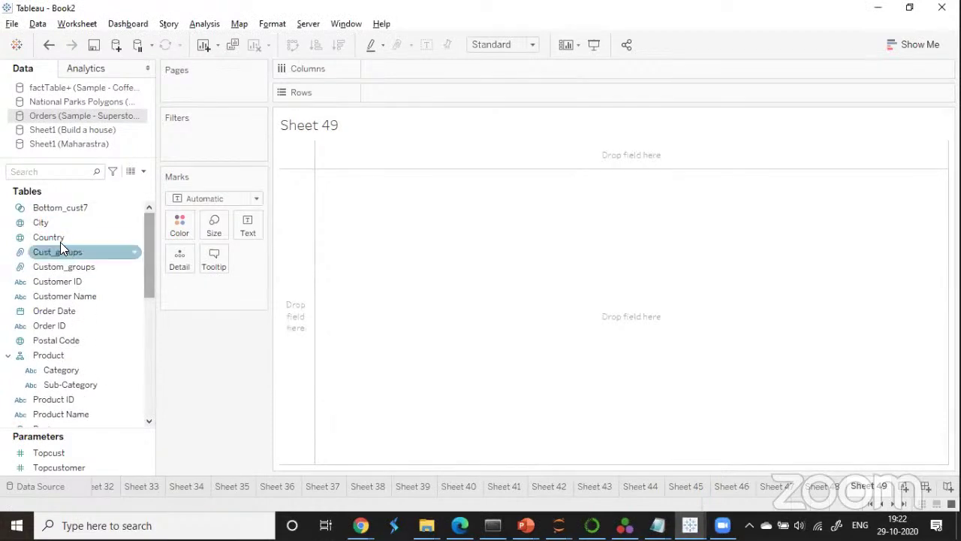
pyautogui.moveTo(61, 239); pyautogui.dragTo(196, 296)
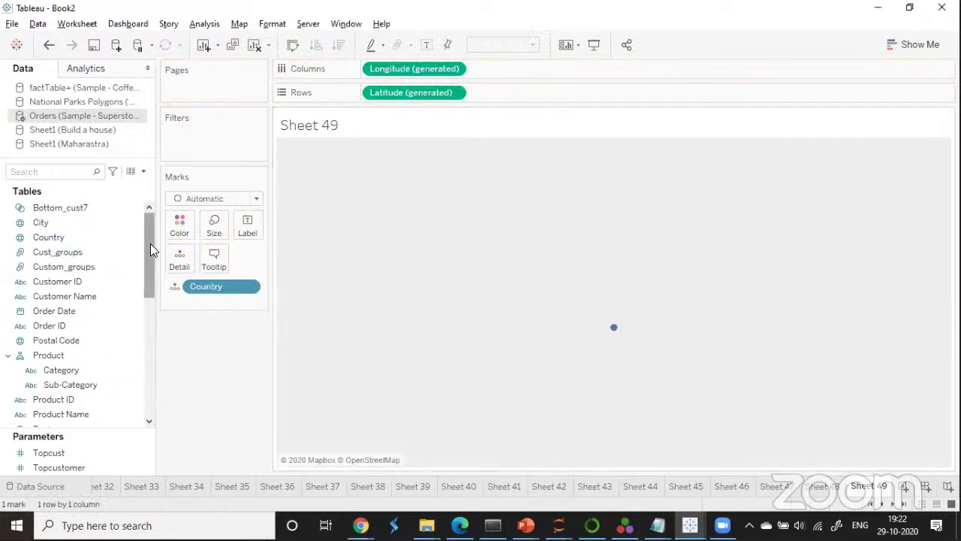
pyautogui.moveTo(150, 243); pyautogui.dragTo(151, 298)
pyautogui.moveTo(65, 356); pyautogui.dragTo(204, 308)
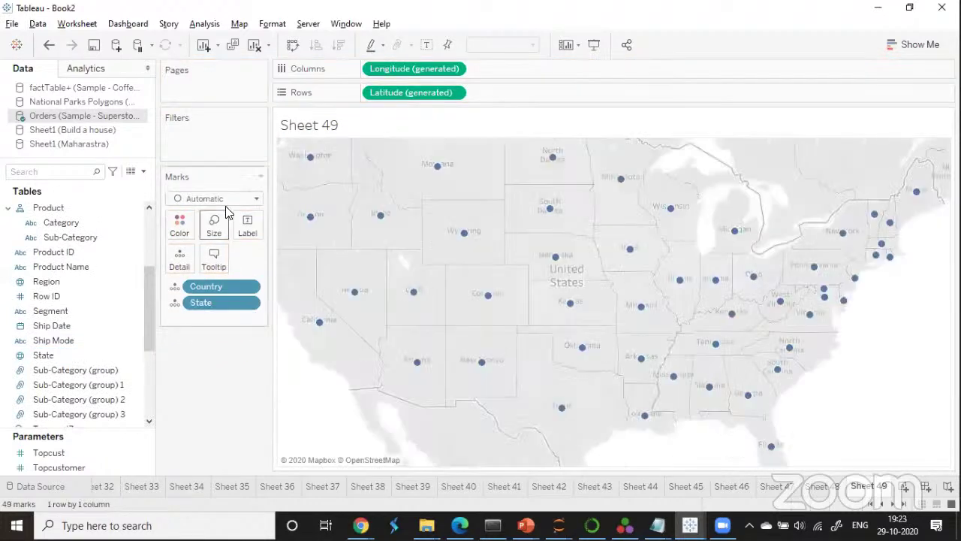
pyautogui.click(219, 227)
pyautogui.moveTo(238, 260); pyautogui.dragTo(278, 266)
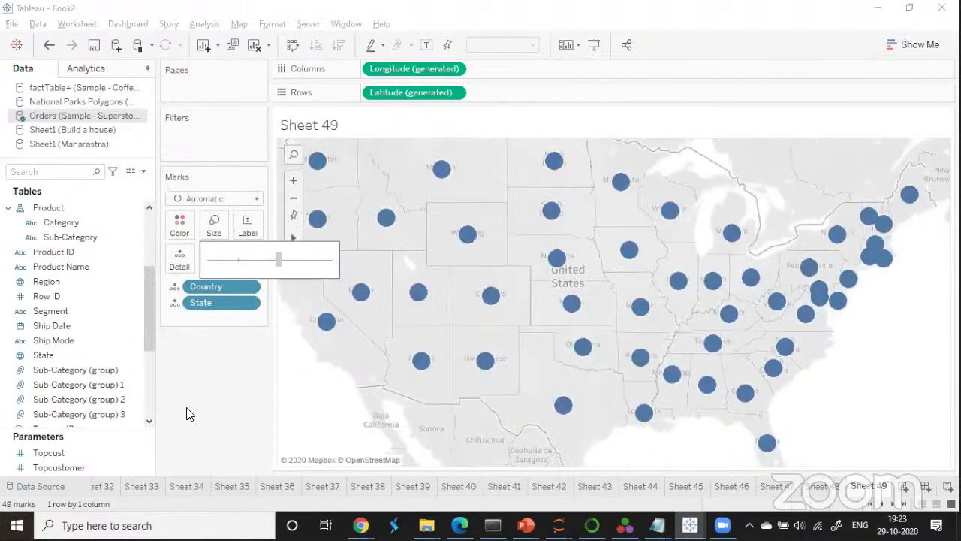
pyautogui.click(201, 356)
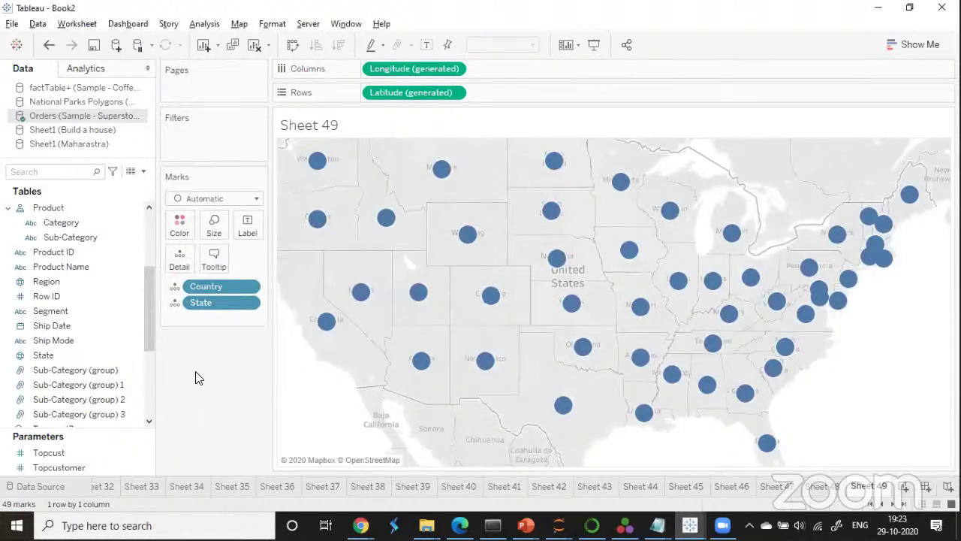
# Size the state circles by Sales and change the mark type to Pie.
pyautogui.moveTo(148, 316); pyautogui.dragTo(143, 381)
pyautogui.moveTo(54, 356); pyautogui.dragTo(212, 229)
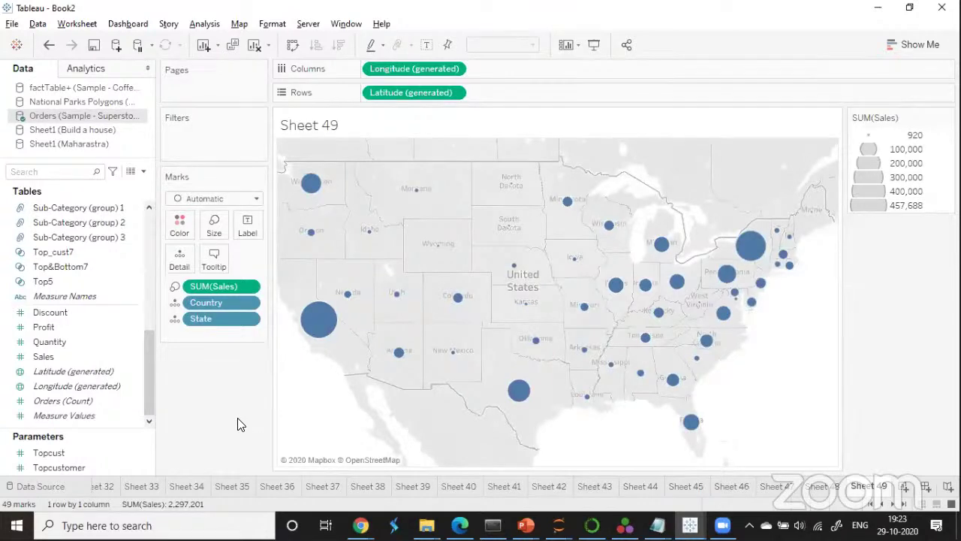
pyautogui.click(253, 201)
pyautogui.click(212, 358)
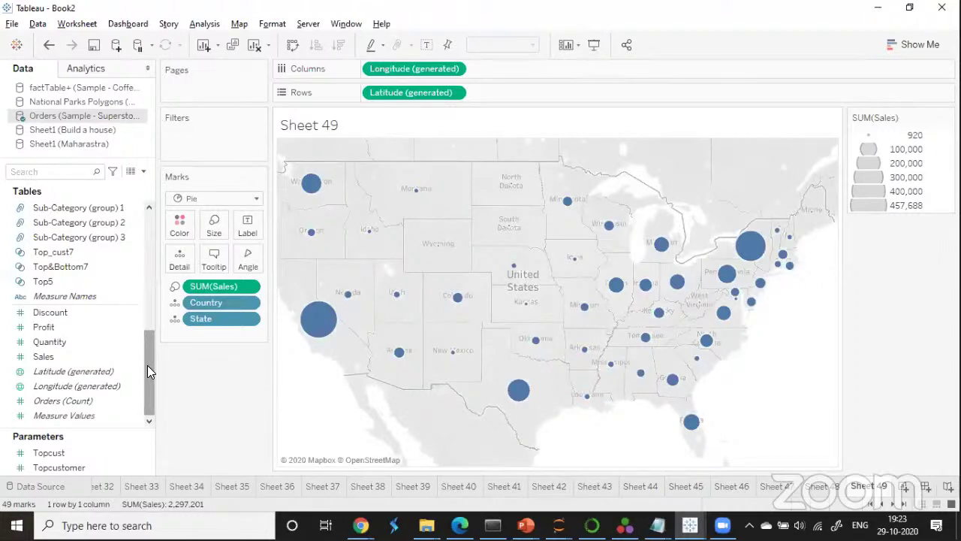
# Colour the state pies by Category and enlarge them.
pyautogui.moveTo(148, 365); pyautogui.dragTo(152, 236)
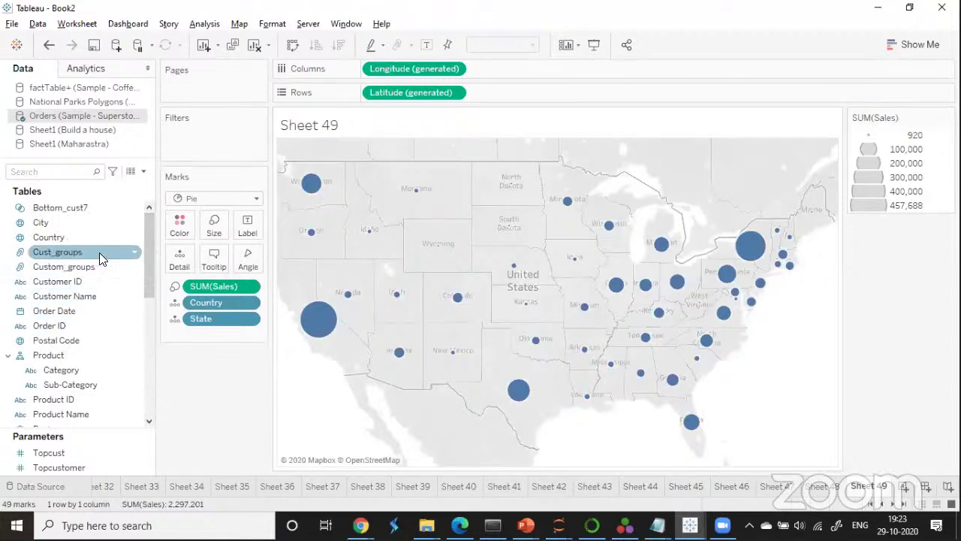
pyautogui.click(103, 280)
pyautogui.moveTo(78, 370); pyautogui.dragTo(177, 226)
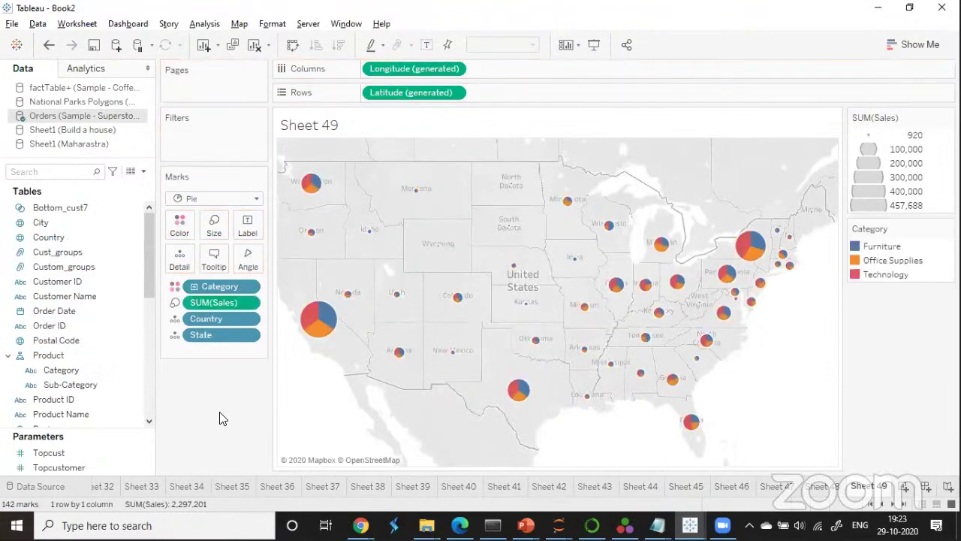
pyautogui.click(214, 225)
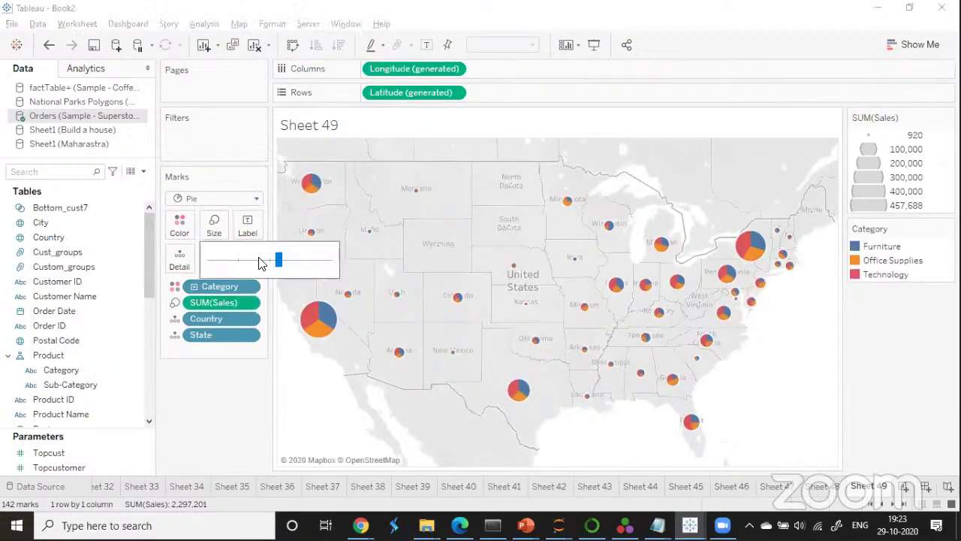
pyautogui.moveTo(284, 263); pyautogui.dragTo(296, 260)
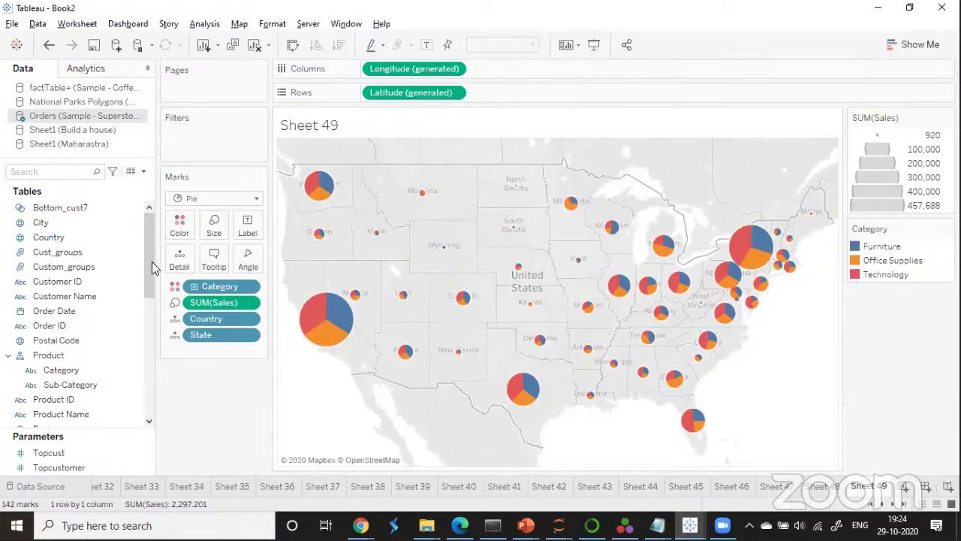
# Add a second Latitude (generated) to Rows to duplicate the pie map.
pyautogui.moveTo(152, 261); pyautogui.dragTo(158, 398)
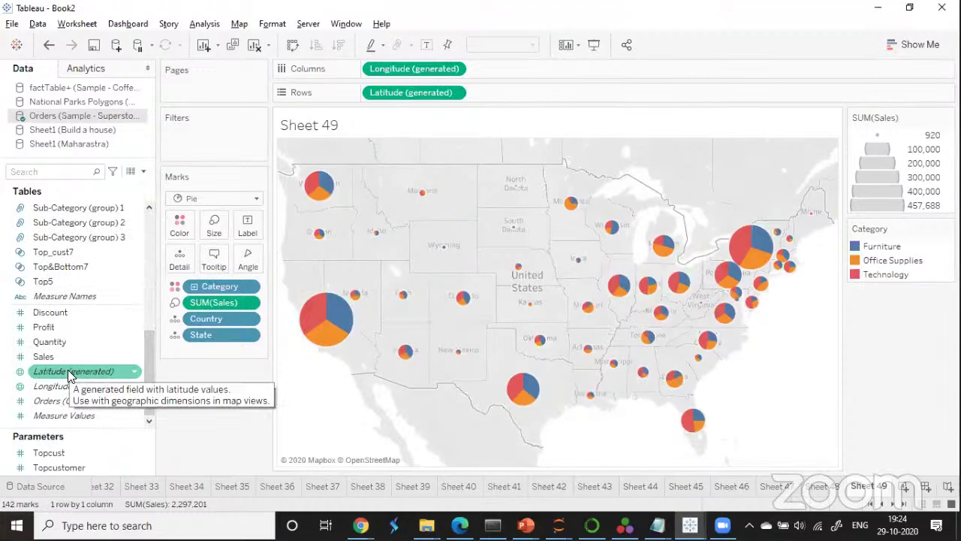
pyautogui.moveTo(69, 376); pyautogui.dragTo(514, 97)
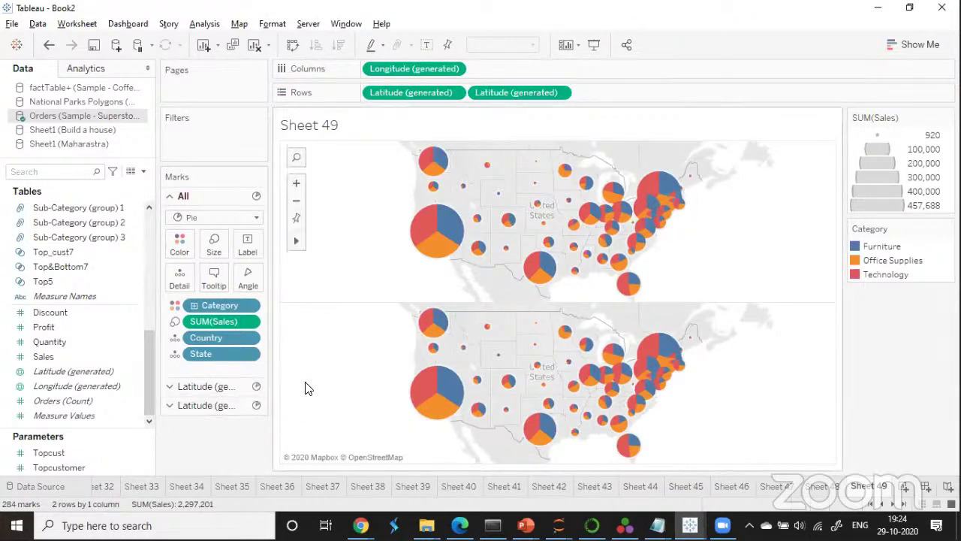
# Remove SUM(Sales) and Category from the marks of the first Latitude map only.
pyautogui.click(399, 98)
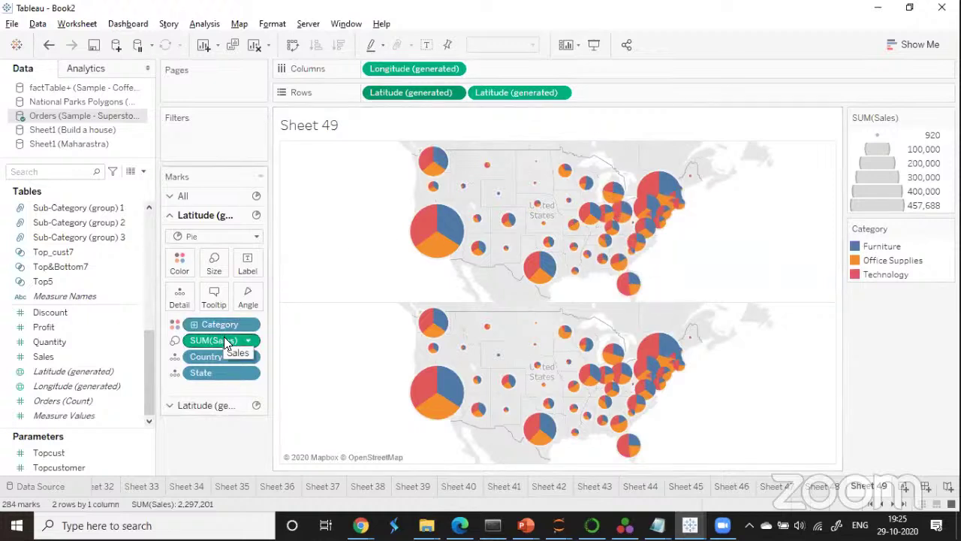
pyautogui.moveTo(221, 341); pyautogui.dragTo(228, 450)
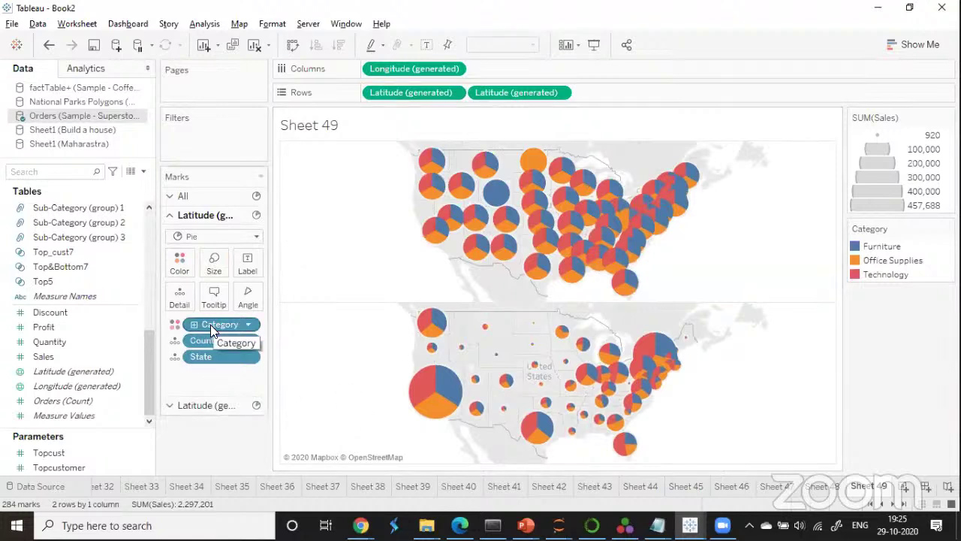
pyautogui.moveTo(211, 325); pyautogui.dragTo(223, 446)
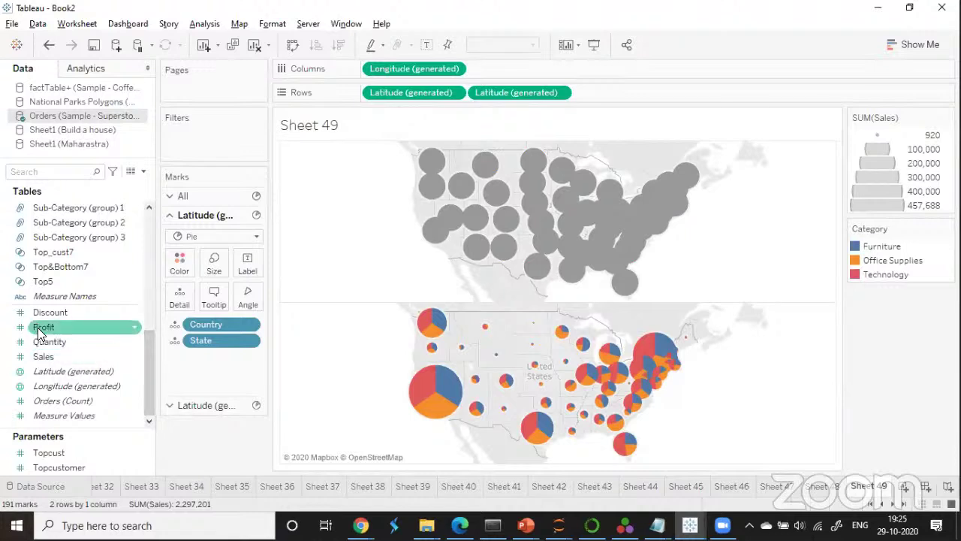
# Colour the first Latitude map by Profit and change its mark type to Map.
pyautogui.moveTo(39, 331); pyautogui.dragTo(174, 262)
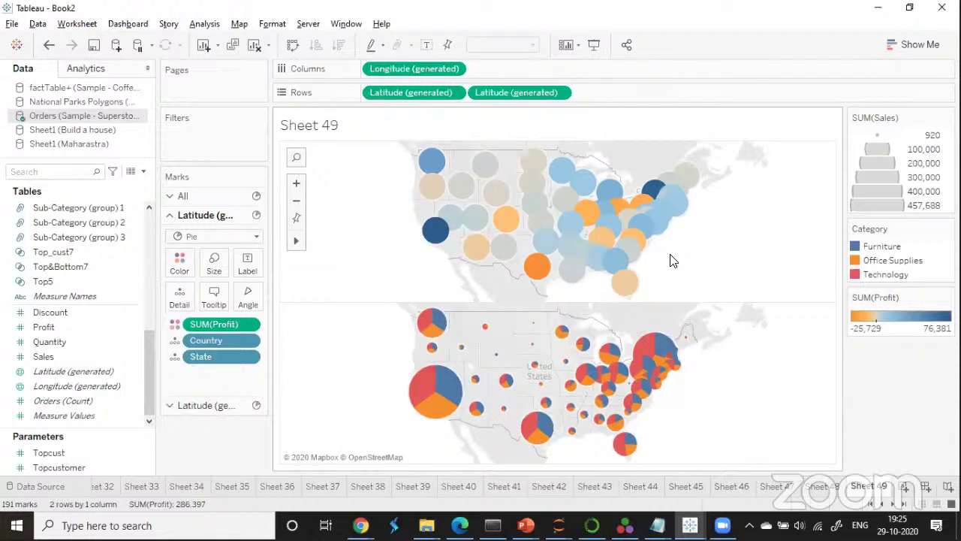
pyautogui.click(258, 239)
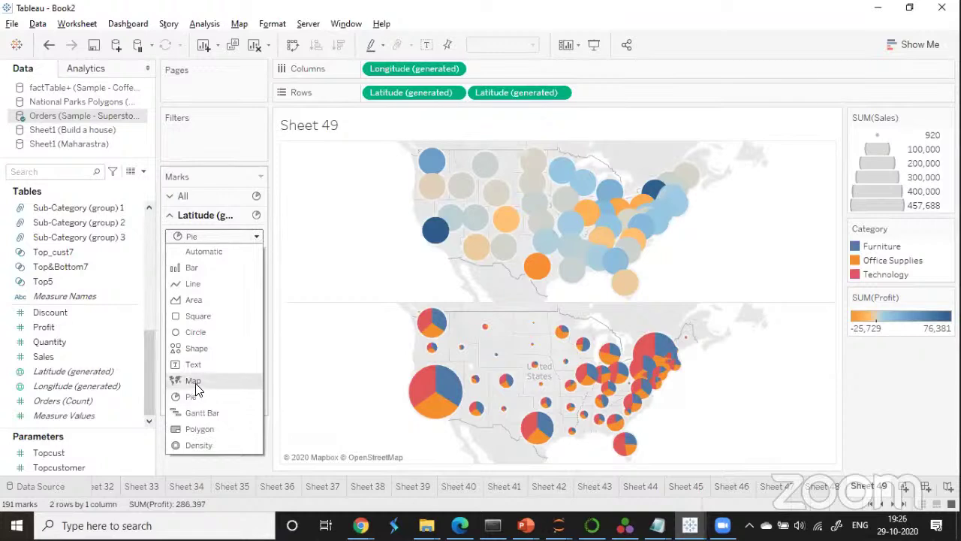
pyautogui.click(193, 381)
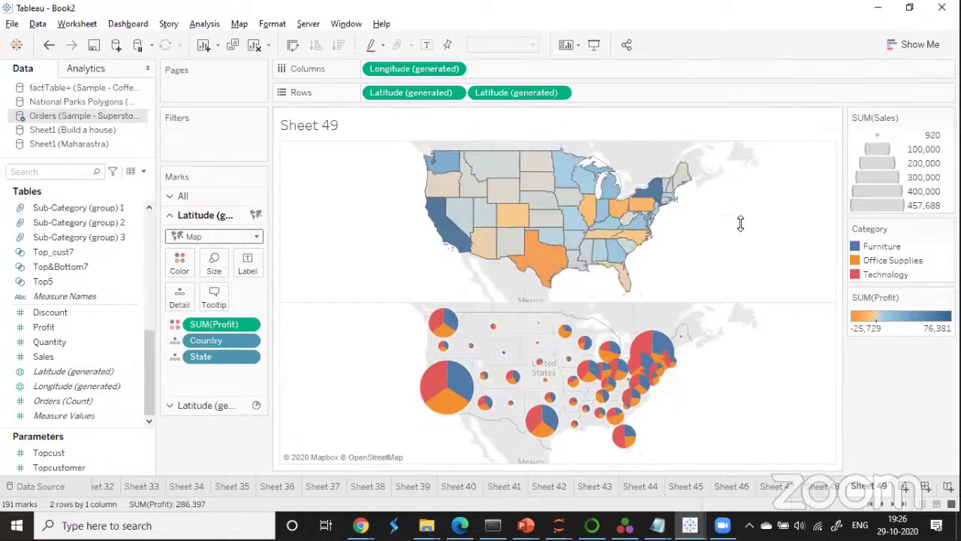
# Handwrite the bracketed note "map is known as filled map" beside the upper map's west coast.
pyautogui.moveTo(366, 257); pyautogui.dragTo(362, 265)
pyautogui.moveTo(429, 228)
pyautogui.mouseDown()
pyautogui.moveTo(432, 239)
pyautogui.moveTo(400, 244)
pyautogui.moveTo(376, 227)
pyautogui.moveTo(388, 239)
pyautogui.moveTo(392, 213)
pyautogui.mouseUp()
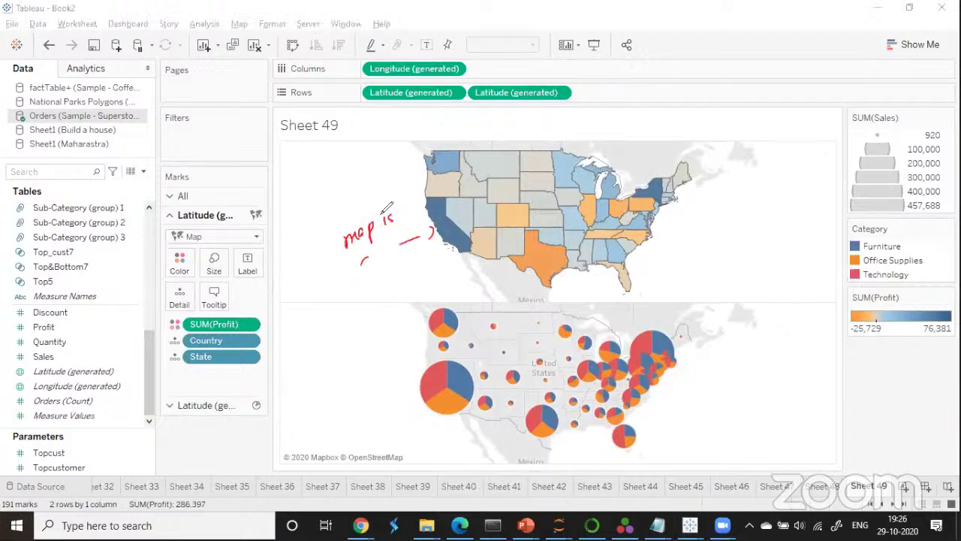
pyautogui.moveTo(355, 256)
pyautogui.mouseDown()
pyautogui.moveTo(344, 280)
pyautogui.moveTo(407, 247)
pyautogui.moveTo(384, 285)
pyautogui.moveTo(434, 261)
pyautogui.moveTo(473, 259)
pyautogui.moveTo(451, 280)
pyautogui.mouseUp()
pyautogui.moveTo(334, 229)
pyautogui.mouseDown()
pyautogui.moveTo(314, 279)
pyautogui.moveTo(349, 304)
pyautogui.mouseUp()
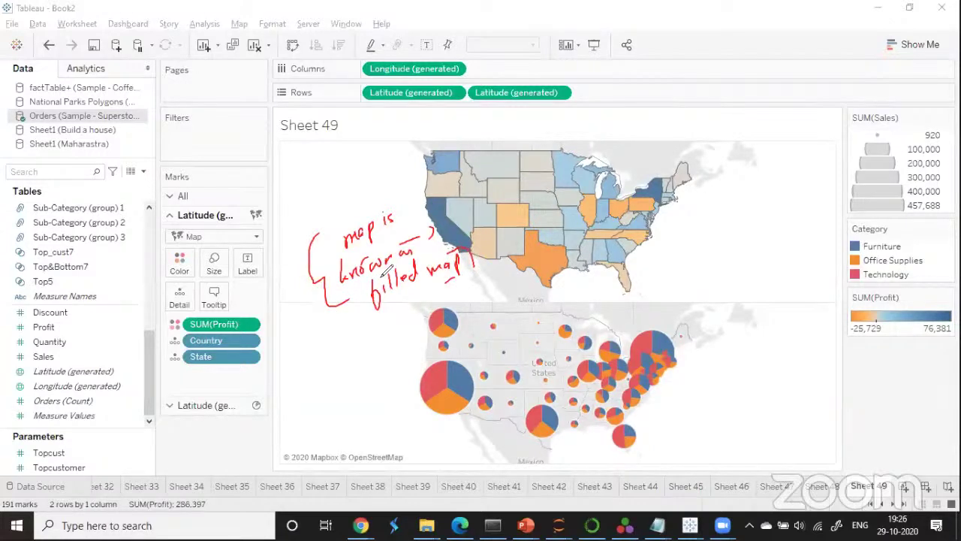
# Draw a curved double arrow near Florida on the upper map and handwrite "Sync the 2 maps" beside it.
pyautogui.moveTo(658, 239); pyautogui.dragTo(650, 268)
pyautogui.click(671, 254)
pyautogui.moveTo(695, 234)
pyautogui.mouseDown()
pyautogui.moveTo(684, 258)
pyautogui.moveTo(710, 261)
pyautogui.moveTo(725, 248)
pyautogui.moveTo(788, 243)
pyautogui.moveTo(826, 224)
pyautogui.mouseUp()
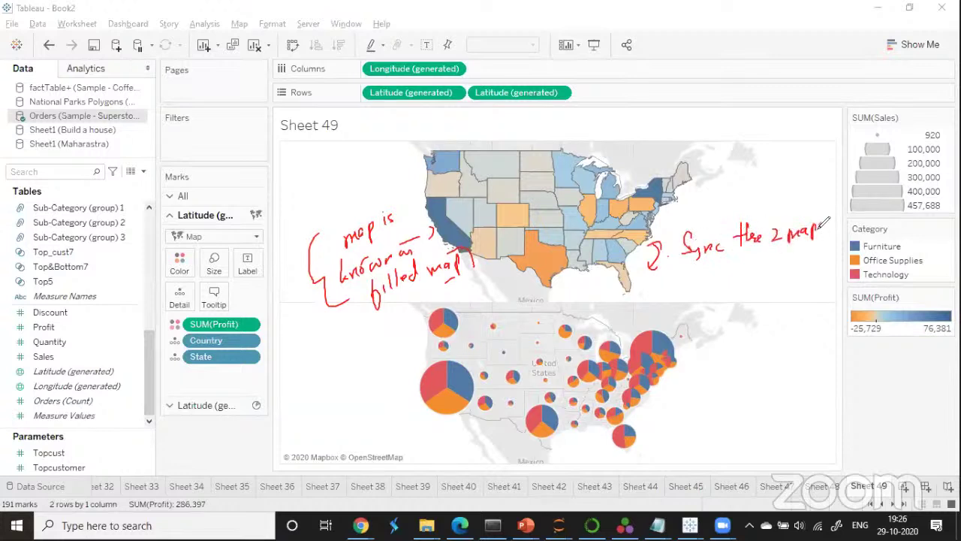
# Box and underline the handwritten "Sync the 2 maps" note and draw a curved arrow from it to the lower pie map.
pyautogui.moveTo(768, 256); pyautogui.dragTo(810, 246)
pyautogui.moveTo(678, 230)
pyautogui.mouseDown()
pyautogui.moveTo(671, 270)
pyautogui.moveTo(832, 239)
pyautogui.mouseUp()
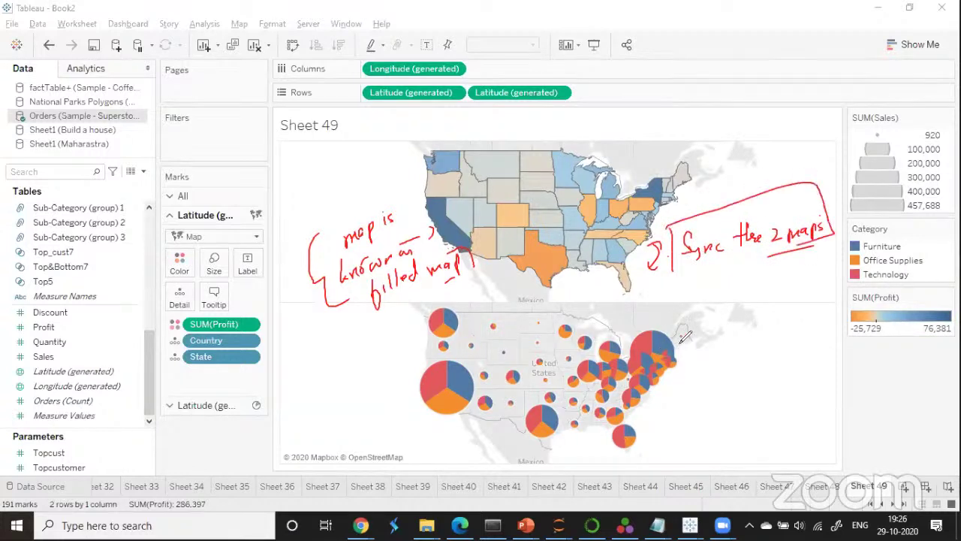
pyautogui.moveTo(685, 347); pyautogui.dragTo(679, 265)
pyautogui.moveTo(691, 339); pyautogui.dragTo(691, 350)
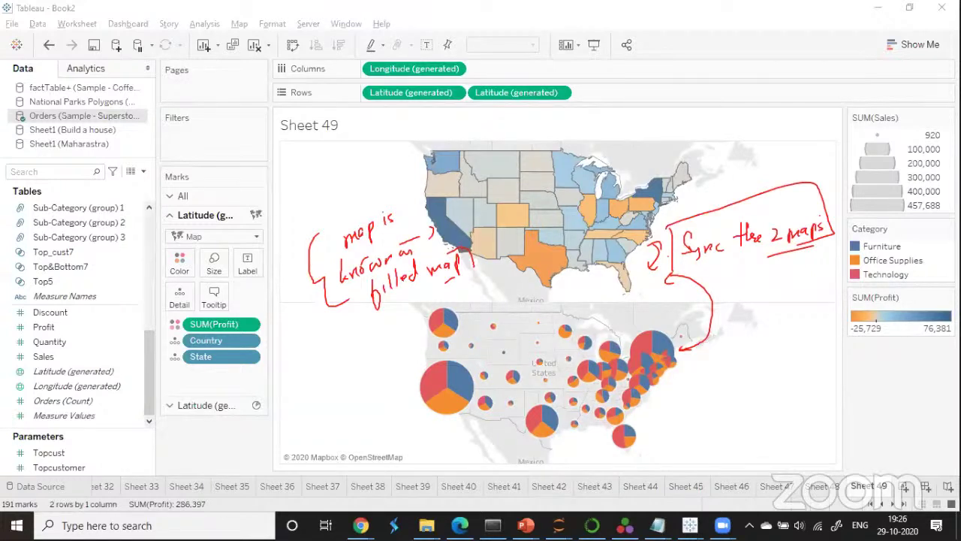
# Overlay the two maps by making the second Latitude (generated) field a dual axis.
pyautogui.click(562, 94)
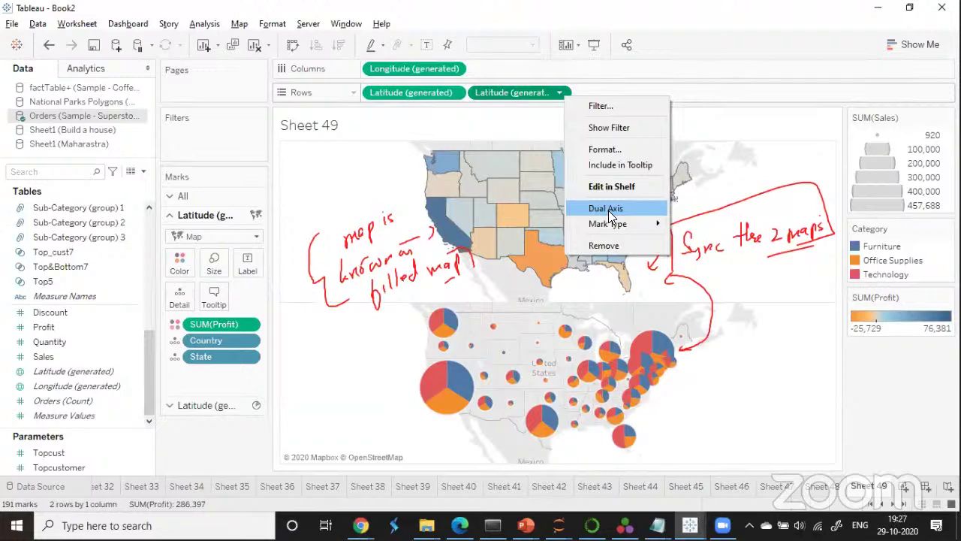
pyautogui.click(610, 215)
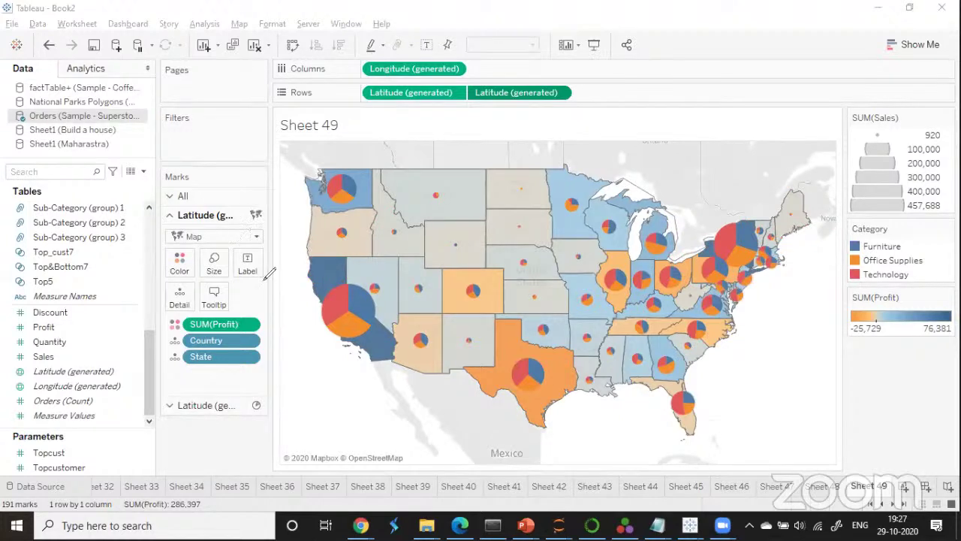
# Annotate California's pie with a boxed, handwritten "Sales" and Texas's fill with a boxed "profits", with arrows pointing to each.
pyautogui.moveTo(317, 326)
pyautogui.mouseDown()
pyautogui.moveTo(331, 311)
pyautogui.moveTo(345, 353)
pyautogui.moveTo(355, 333)
pyautogui.mouseUp()
pyautogui.moveTo(375, 308); pyautogui.dragTo(355, 309)
pyautogui.moveTo(305, 361)
pyautogui.mouseDown()
pyautogui.moveTo(331, 360)
pyautogui.moveTo(323, 383)
pyautogui.moveTo(279, 364)
pyautogui.moveTo(318, 383)
pyautogui.mouseUp()
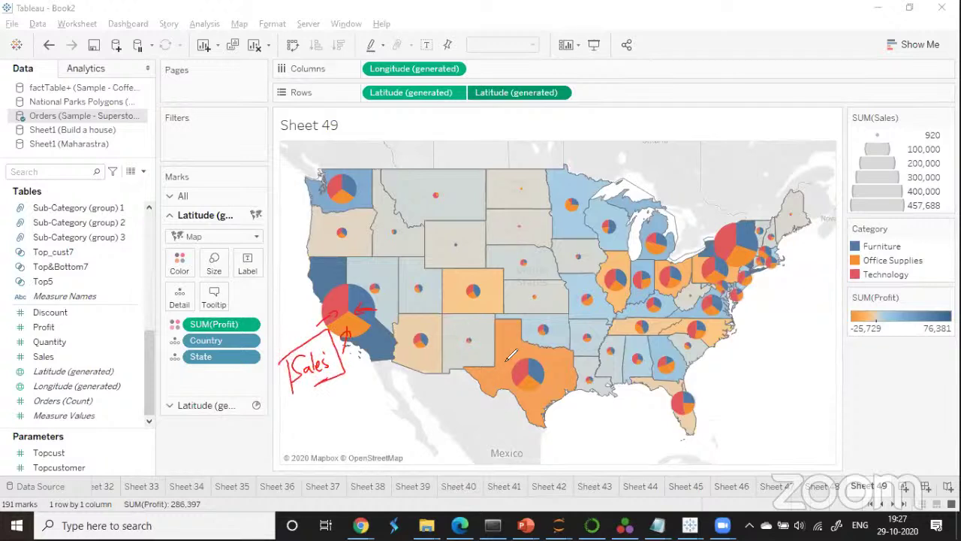
pyautogui.moveTo(495, 374)
pyautogui.mouseDown()
pyautogui.moveTo(478, 390)
pyautogui.moveTo(491, 393)
pyautogui.mouseUp()
pyautogui.moveTo(428, 409)
pyautogui.mouseDown()
pyautogui.moveTo(425, 426)
pyautogui.moveTo(467, 389)
pyautogui.moveTo(473, 405)
pyautogui.mouseUp()
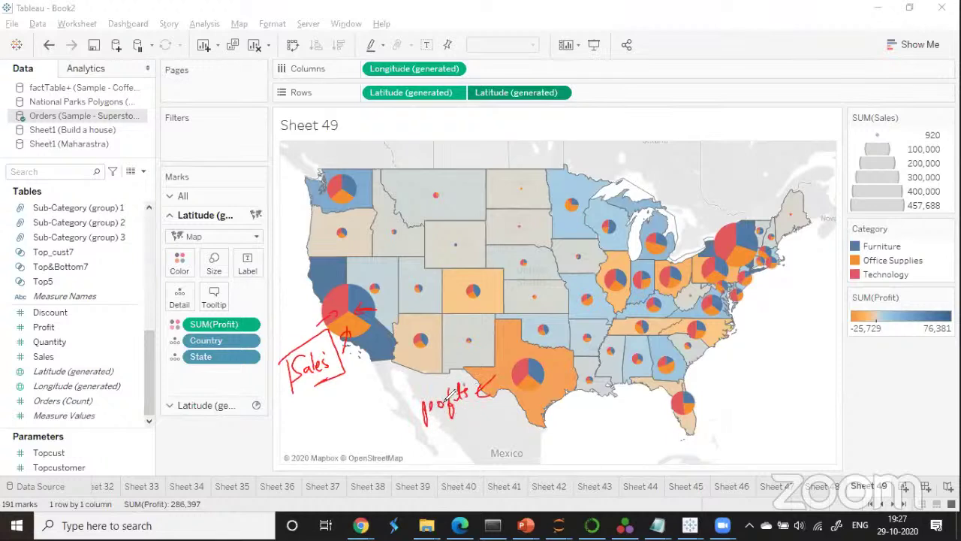
pyautogui.moveTo(407, 397); pyautogui.dragTo(410, 430)
pyautogui.moveTo(495, 374)
pyautogui.mouseDown()
pyautogui.moveTo(396, 410)
pyautogui.moveTo(497, 389)
pyautogui.mouseUp()
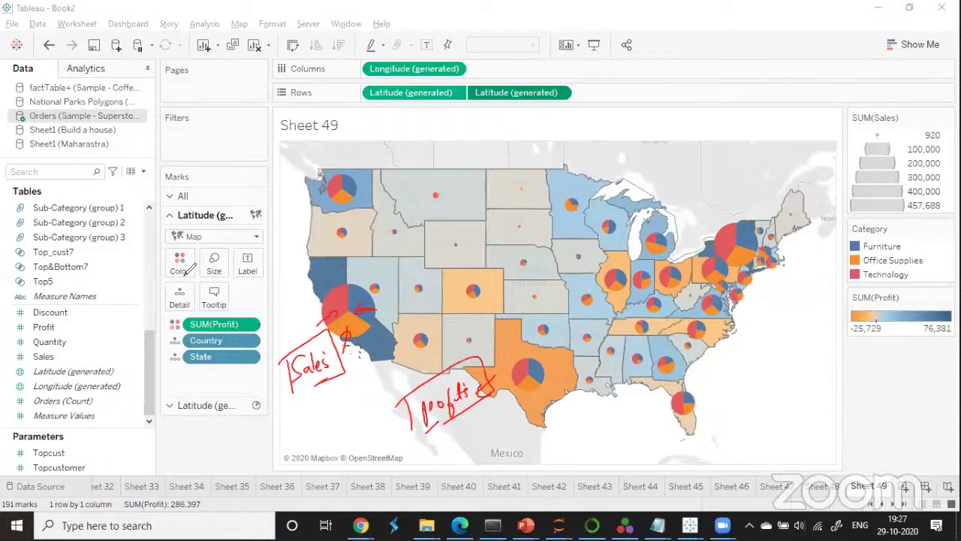
# Handwrite the bracketed notes "Categorywise Sales & profits" and "Combined map" beside the map's southeast coast.
pyautogui.moveTo(760, 285)
pyautogui.mouseDown()
pyautogui.moveTo(769, 297)
pyautogui.moveTo(794, 285)
pyautogui.moveTo(803, 301)
pyautogui.moveTo(813, 280)
pyautogui.moveTo(830, 287)
pyautogui.mouseUp()
pyautogui.moveTo(765, 310)
pyautogui.mouseDown()
pyautogui.moveTo(818, 319)
pyautogui.moveTo(747, 338)
pyautogui.moveTo(741, 367)
pyautogui.moveTo(780, 339)
pyautogui.moveTo(801, 342)
pyautogui.moveTo(797, 354)
pyautogui.mouseUp()
pyautogui.moveTo(757, 280); pyautogui.dragTo(751, 323)
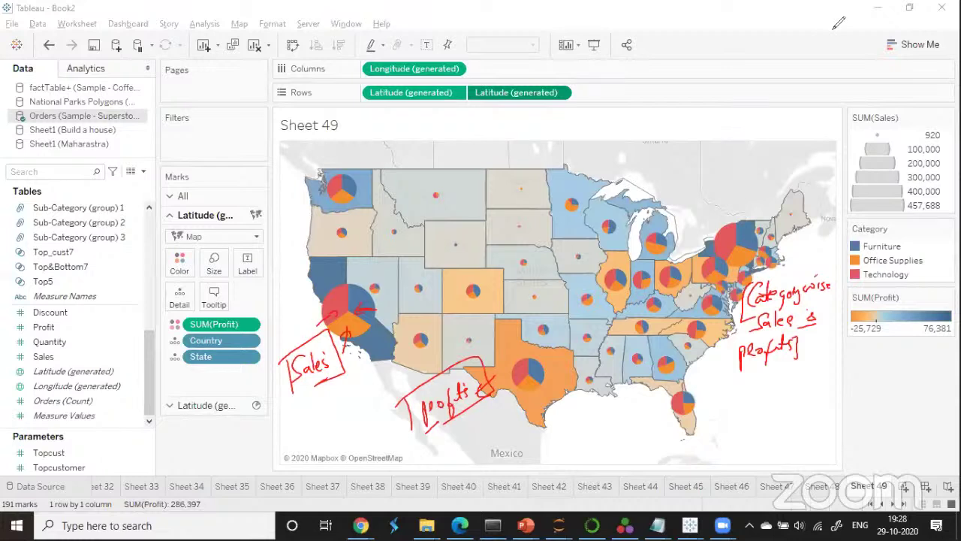
pyautogui.moveTo(746, 379)
pyautogui.mouseDown()
pyautogui.moveTo(719, 379)
pyautogui.moveTo(781, 380)
pyautogui.moveTo(795, 368)
pyautogui.moveTo(807, 379)
pyautogui.moveTo(855, 367)
pyautogui.moveTo(848, 386)
pyautogui.mouseUp()
pyautogui.moveTo(749, 357)
pyautogui.mouseDown()
pyautogui.moveTo(742, 398)
pyautogui.moveTo(762, 401)
pyautogui.mouseUp()
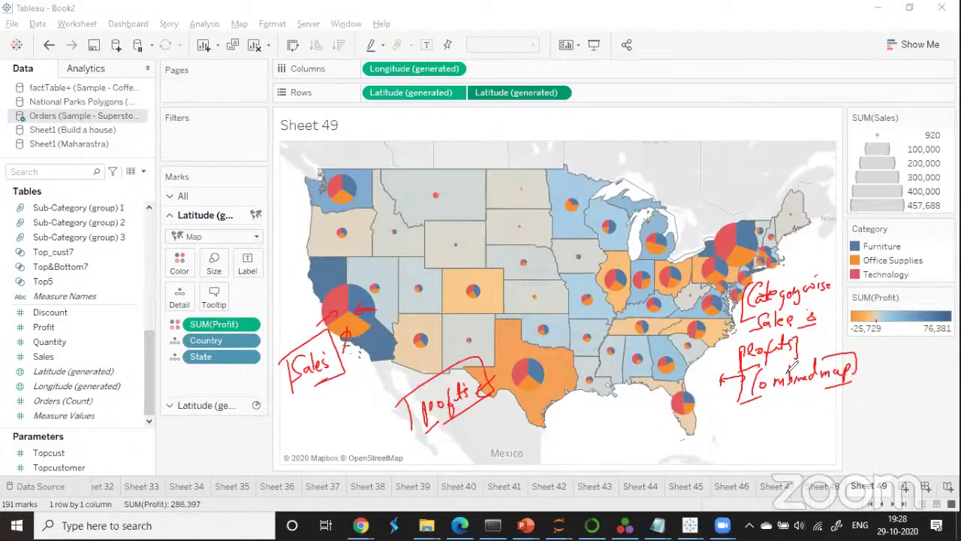
# Handwrite the arrow-bulleted entry "Symbol maps" below the "Combined map" note and start another arrow bullet beneath it.
pyautogui.moveTo(724, 419); pyautogui.dragTo(752, 425)
pyautogui.moveTo(763, 411)
pyautogui.mouseDown()
pyautogui.moveTo(774, 425)
pyautogui.moveTo(826, 400)
pyautogui.moveTo(853, 406)
pyautogui.mouseUp()
pyautogui.moveTo(727, 437)
pyautogui.mouseDown()
pyautogui.moveTo(750, 434)
pyautogui.moveTo(744, 441)
pyautogui.mouseUp()
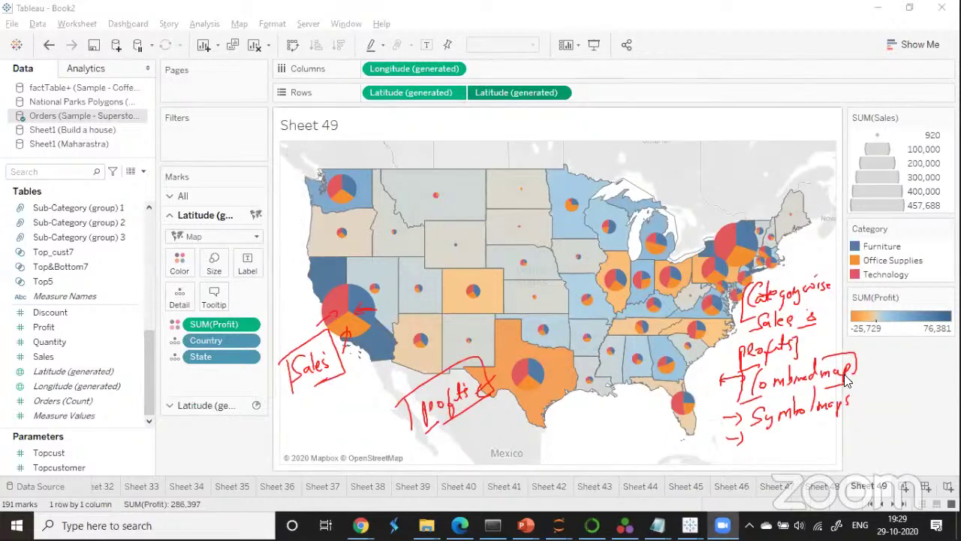
# Create a new worksheet and add Country and State to the marks to plot the US states.
pyautogui.click(905, 487)
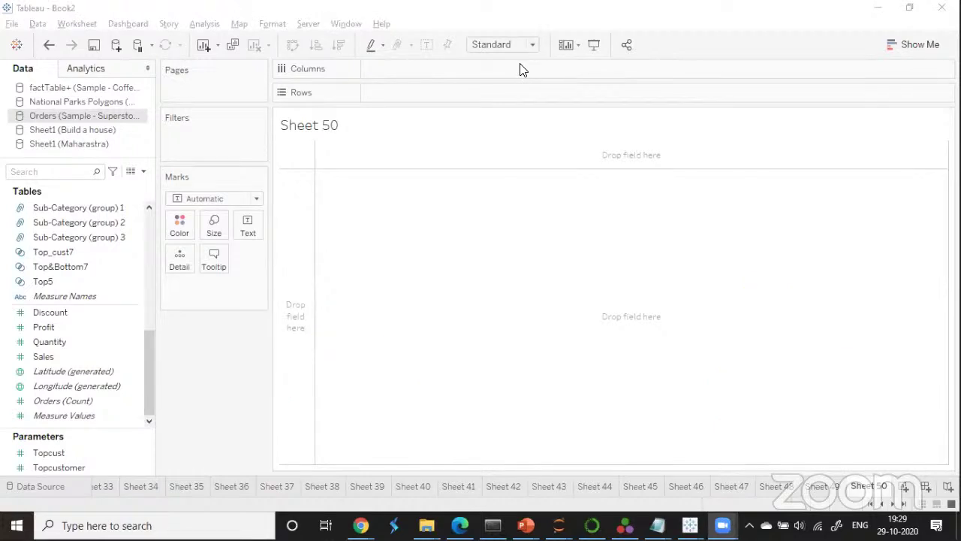
pyautogui.moveTo(147, 334); pyautogui.dragTo(150, 246)
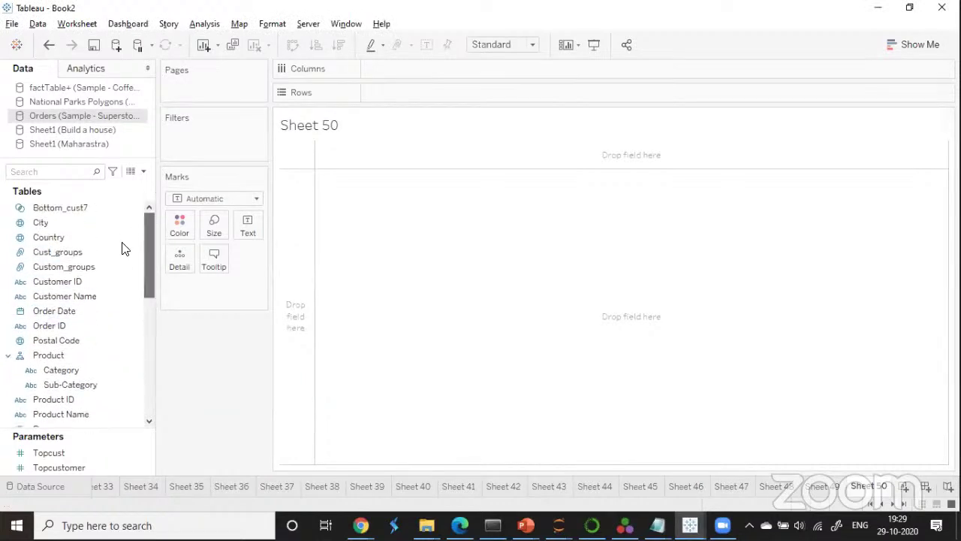
pyautogui.click(72, 241)
pyautogui.moveTo(72, 240); pyautogui.dragTo(212, 299)
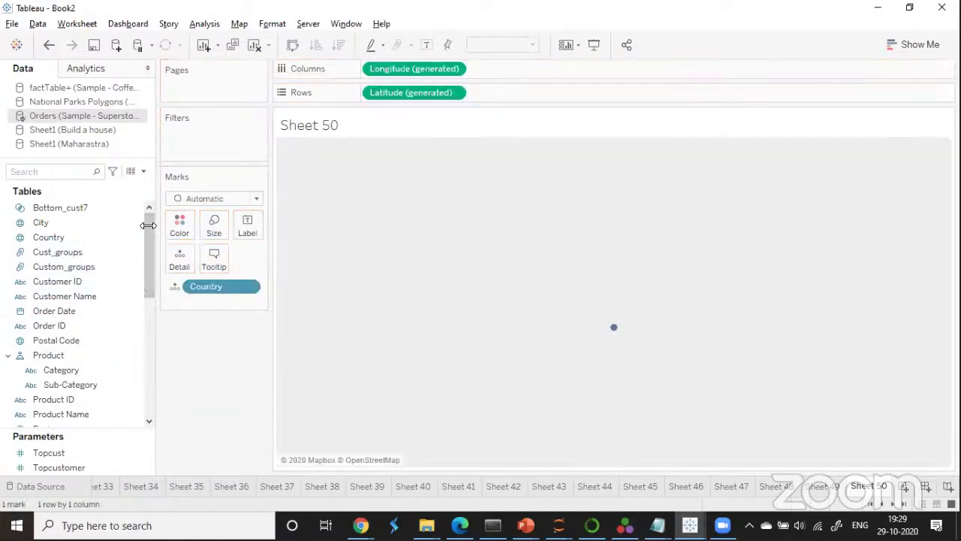
pyautogui.moveTo(150, 223); pyautogui.dragTo(153, 274)
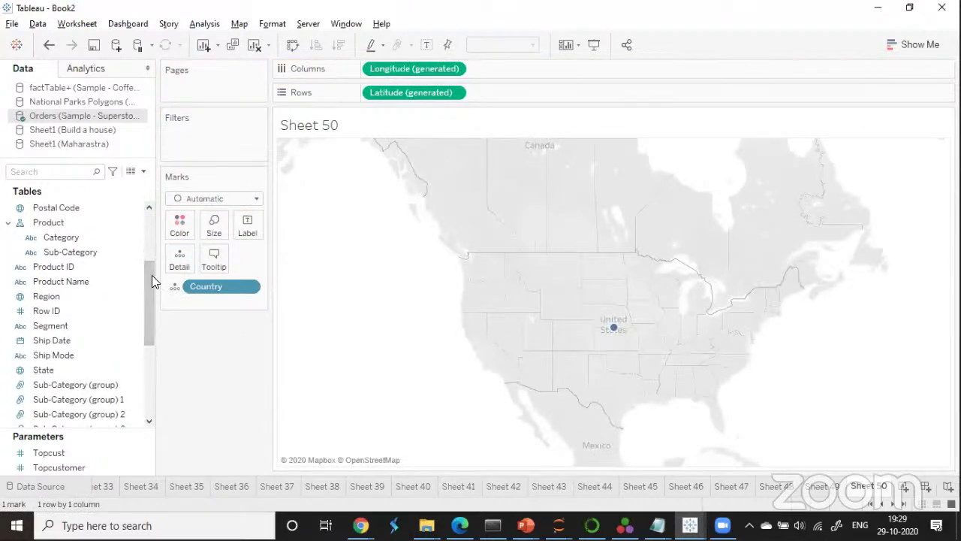
pyautogui.moveTo(63, 372); pyautogui.dragTo(197, 303)
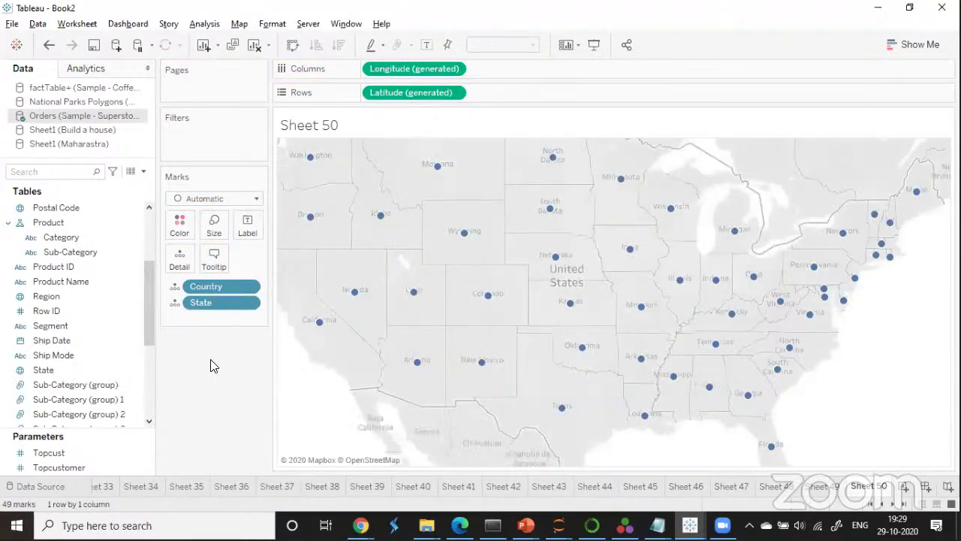
# Enlarge the state circle marks on the map.
pyautogui.click(209, 227)
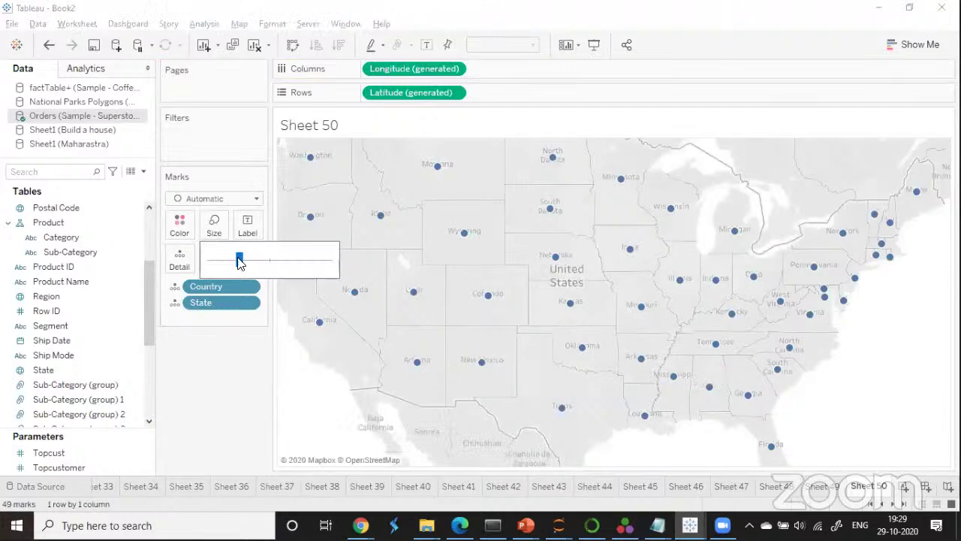
pyautogui.moveTo(238, 260); pyautogui.dragTo(285, 275)
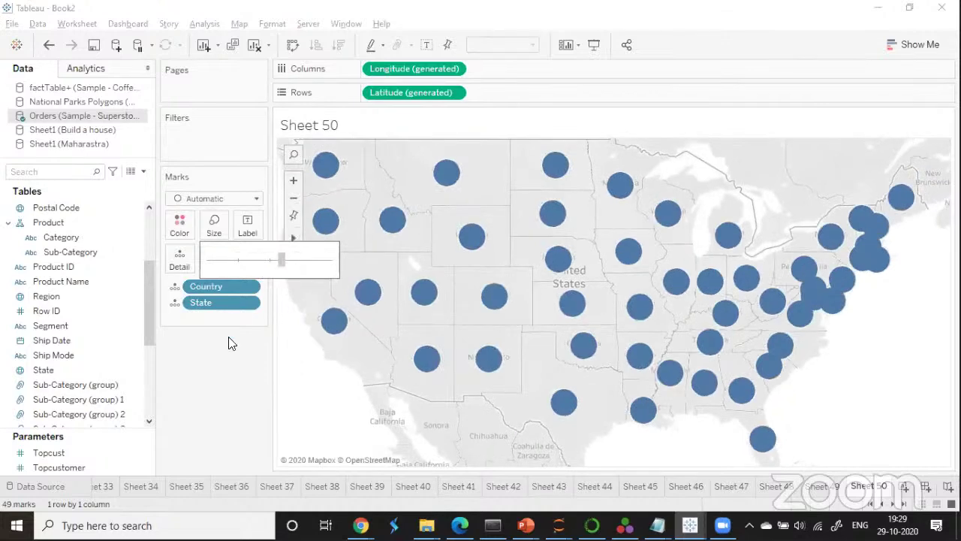
pyautogui.click(207, 369)
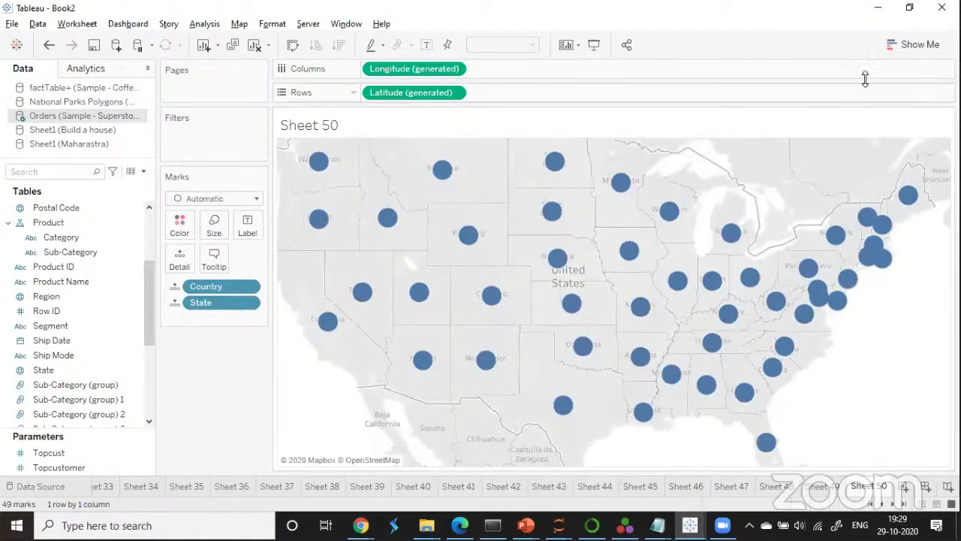
# Convert the symbol map to a filled map using Show Me.
pyautogui.click(905, 44)
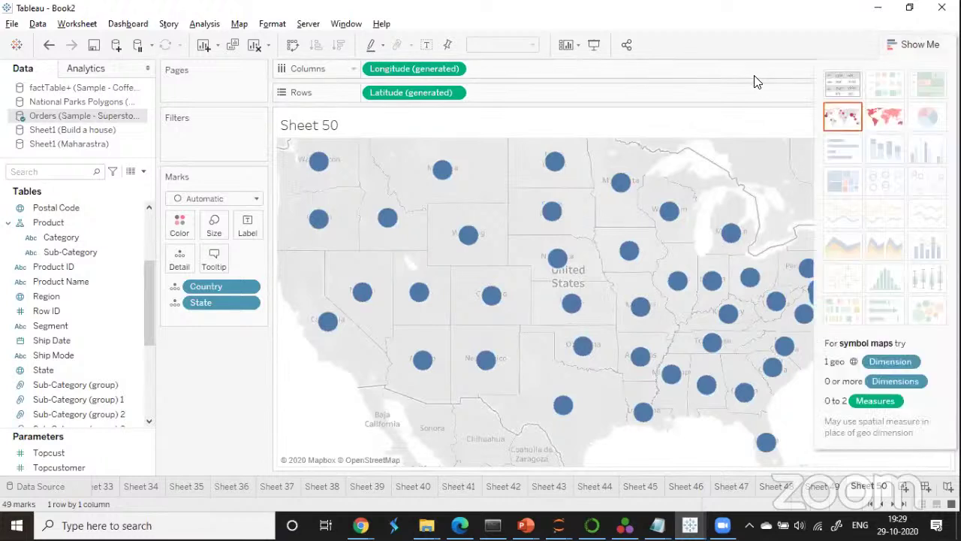
pyautogui.click(888, 120)
pyautogui.click(911, 41)
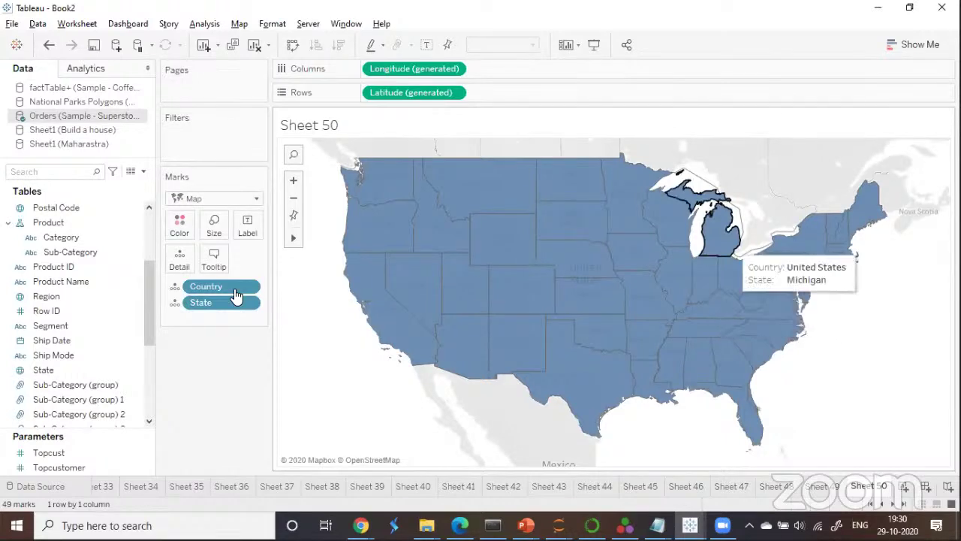
# Colour the filled states by Profit.
pyautogui.moveTo(146, 280); pyautogui.dragTo(145, 364)
pyautogui.click(50, 340)
pyautogui.moveTo(48, 329); pyautogui.dragTo(178, 226)
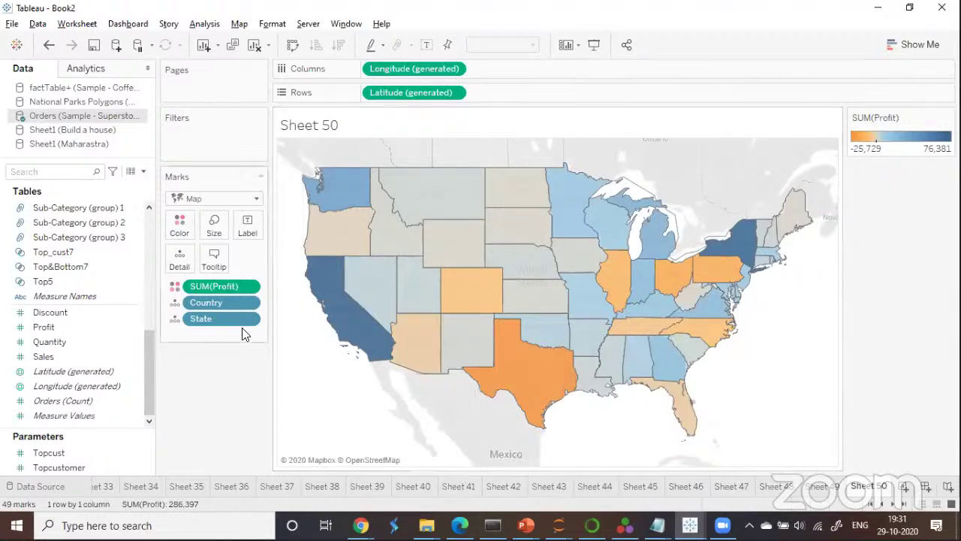
# Label the filled states with the State field.
pyautogui.moveTo(146, 364); pyautogui.dragTo(147, 266)
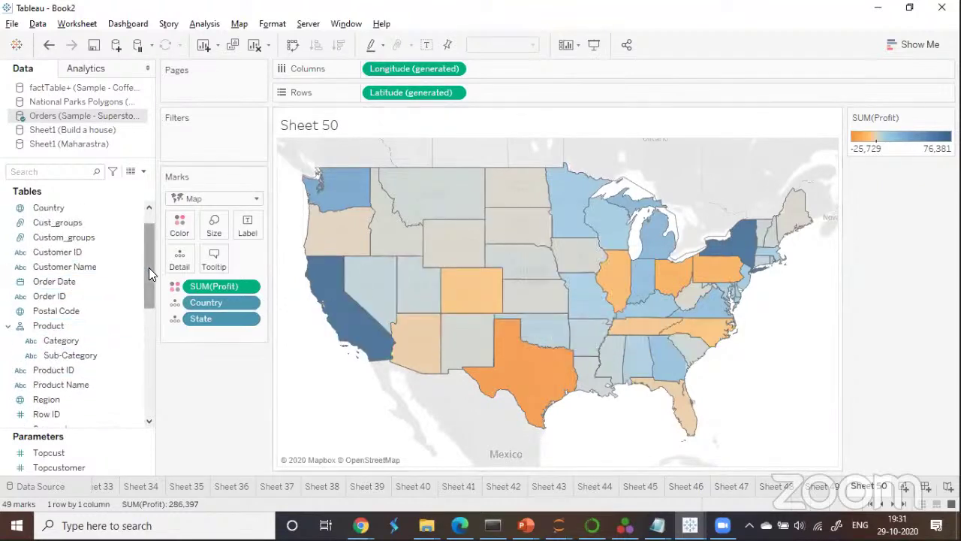
pyautogui.moveTo(149, 267); pyautogui.dragTo(145, 293)
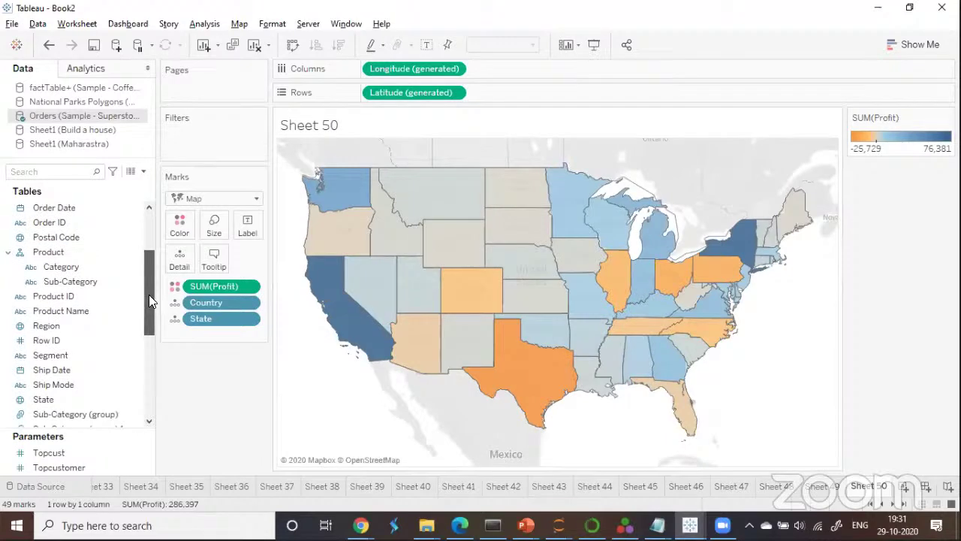
pyautogui.scroll(-1, 149, 294)
pyautogui.moveTo(43, 384); pyautogui.dragTo(246, 228)
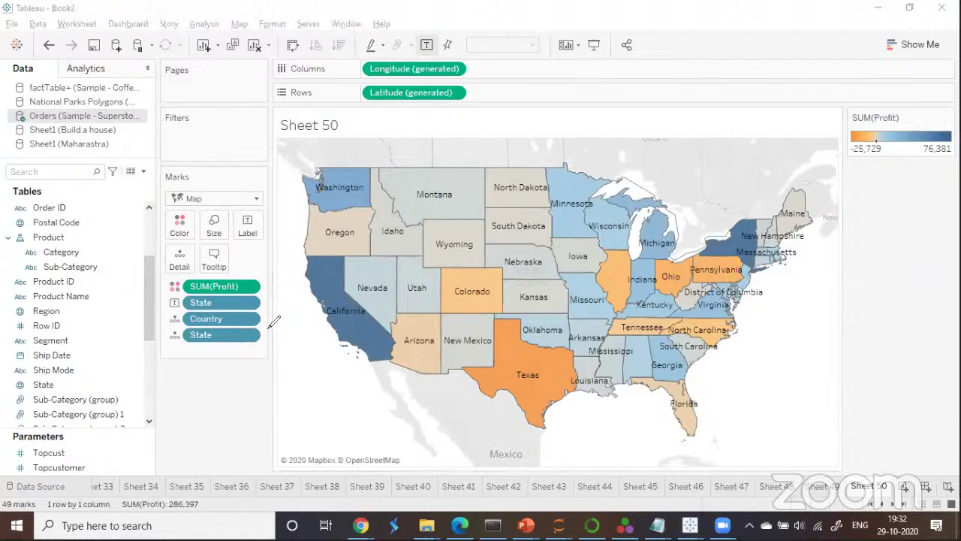
# Draw an arrow at California and handwrite the bracketed note "filled map" off the southwest coast.
pyautogui.moveTo(354, 335); pyautogui.dragTo(271, 396)
pyautogui.moveTo(287, 347)
pyautogui.mouseDown()
pyautogui.moveTo(312, 367)
pyautogui.moveTo(297, 395)
pyautogui.moveTo(326, 375)
pyautogui.moveTo(320, 398)
pyautogui.mouseUp()
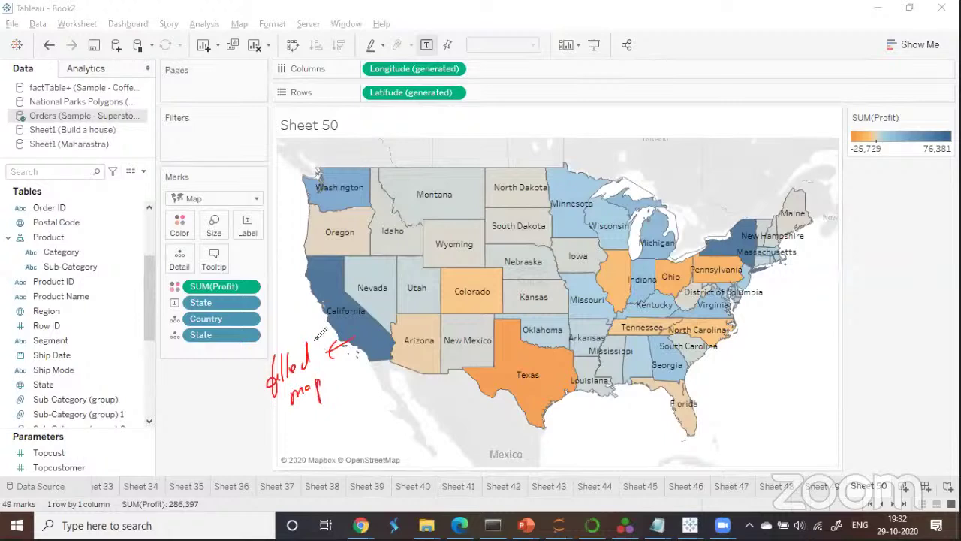
pyautogui.moveTo(264, 347); pyautogui.dragTo(262, 424)
pyautogui.moveTo(251, 360); pyautogui.dragTo(330, 342)
pyautogui.moveTo(314, 408); pyautogui.dragTo(272, 429)
pyautogui.moveTo(328, 374); pyautogui.dragTo(326, 388)
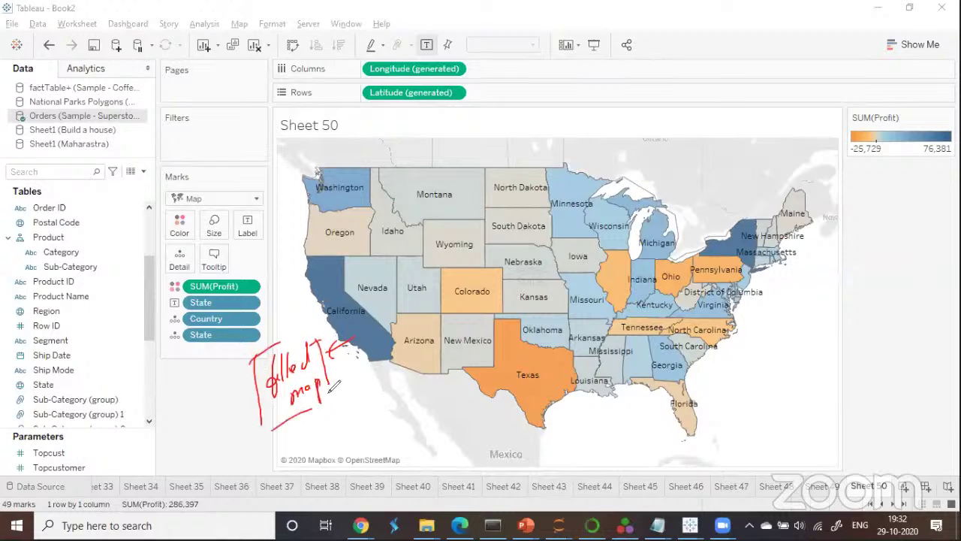
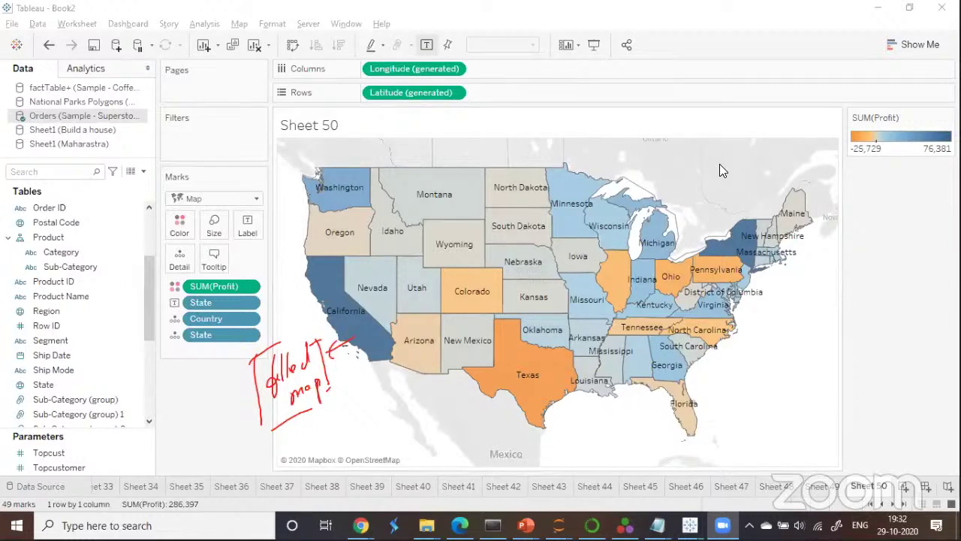
# Handwrite the bracketed heading "Editing unrecognized locations" off the map's east coast.
pyautogui.moveTo(797, 280)
pyautogui.mouseDown()
pyautogui.moveTo(788, 302)
pyautogui.moveTo(798, 291)
pyautogui.mouseUp()
pyautogui.moveTo(805, 295)
pyautogui.mouseDown()
pyautogui.moveTo(909, 277)
pyautogui.moveTo(880, 307)
pyautogui.moveTo(936, 301)
pyautogui.mouseUp()
pyautogui.moveTo(790, 268); pyautogui.dragTo(782, 325)
pyautogui.moveTo(928, 286); pyautogui.dragTo(923, 319)
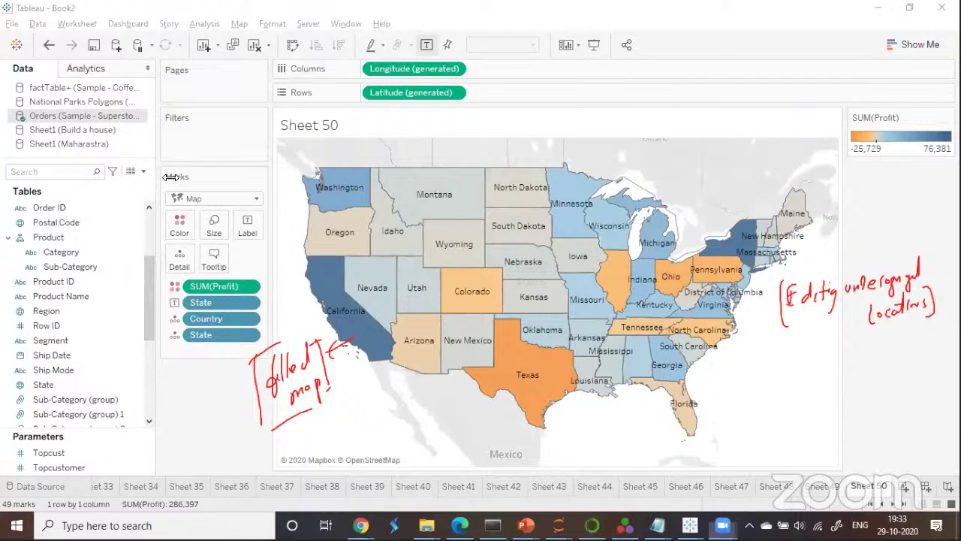
pyautogui.click(116, 45)
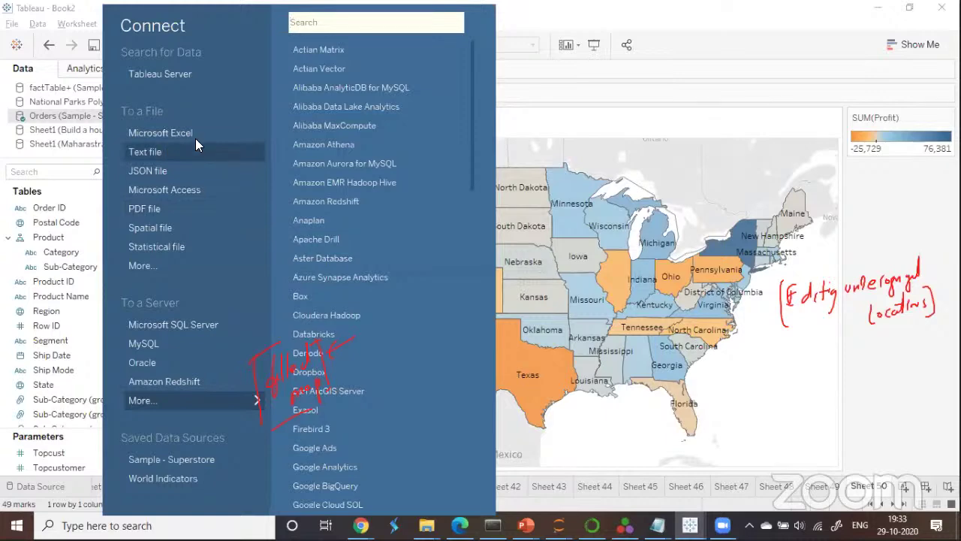
pyautogui.click(171, 156)
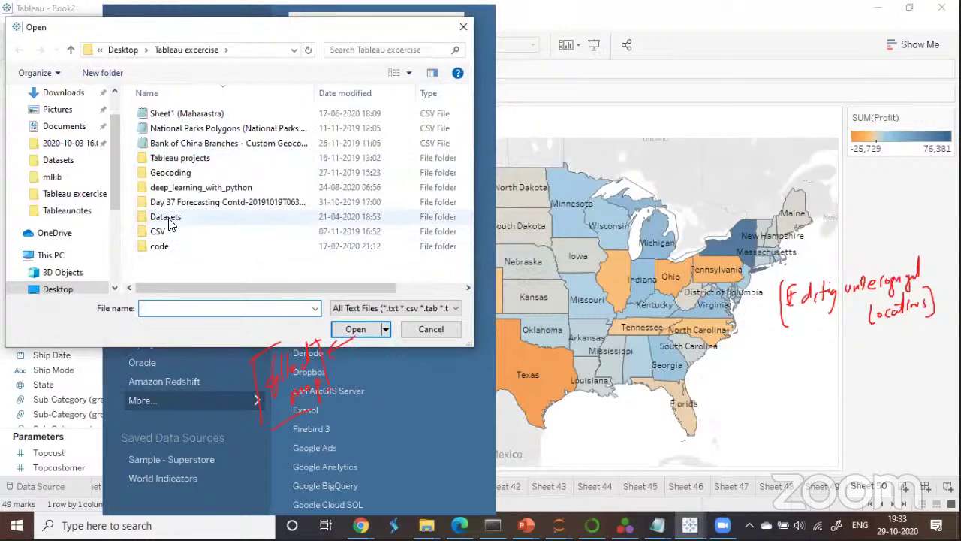
pyautogui.click(168, 219)
pyautogui.doubleClick(168, 220)
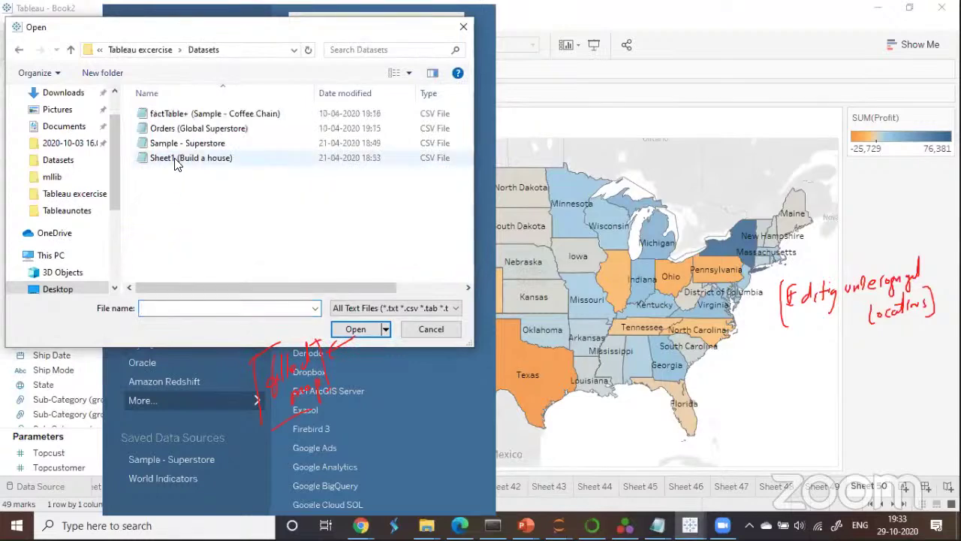
pyautogui.click(20, 52)
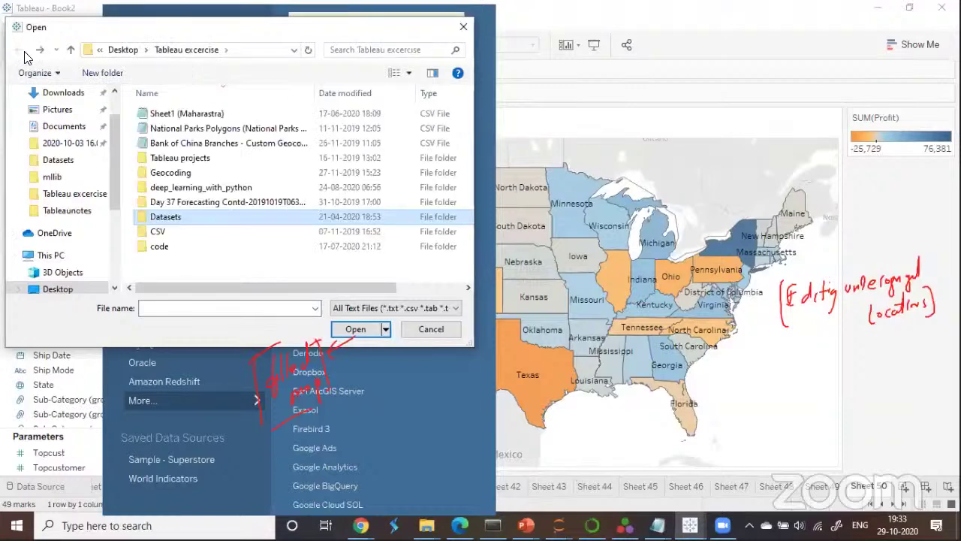
pyautogui.click(429, 331)
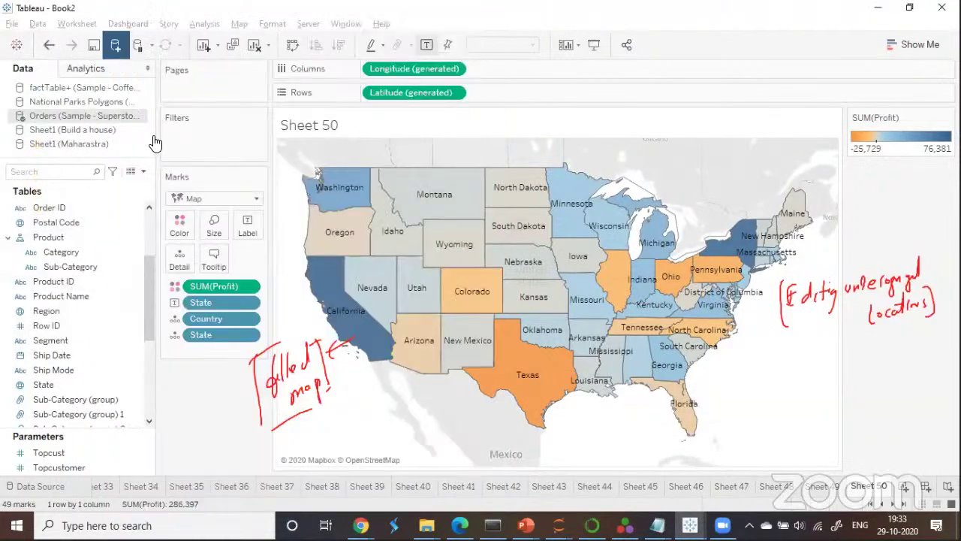
# Connect to the Microsoft Excel workbook Maharastra in the Tableau excercise folder as a new data source.
pyautogui.click(119, 47)
pyautogui.click(177, 133)
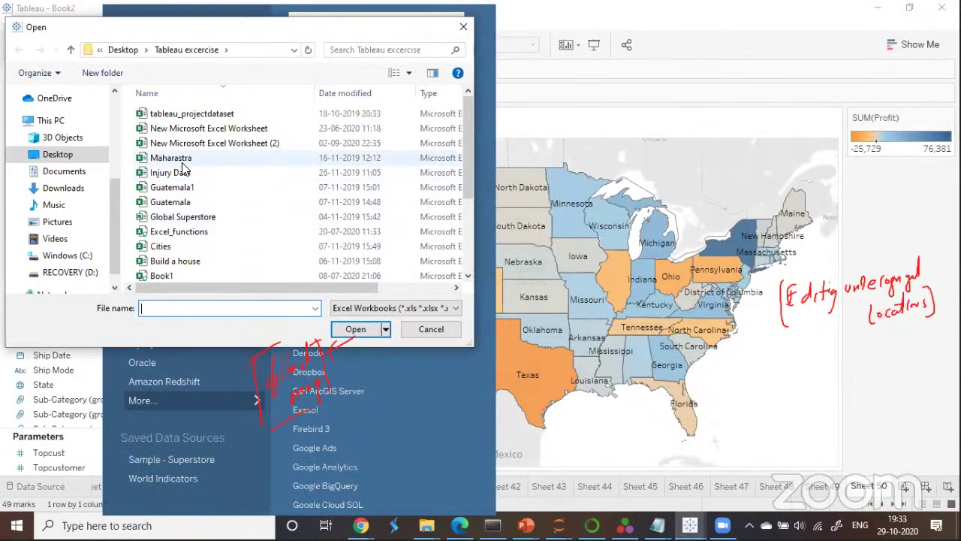
pyautogui.click(173, 158)
pyautogui.click(363, 327)
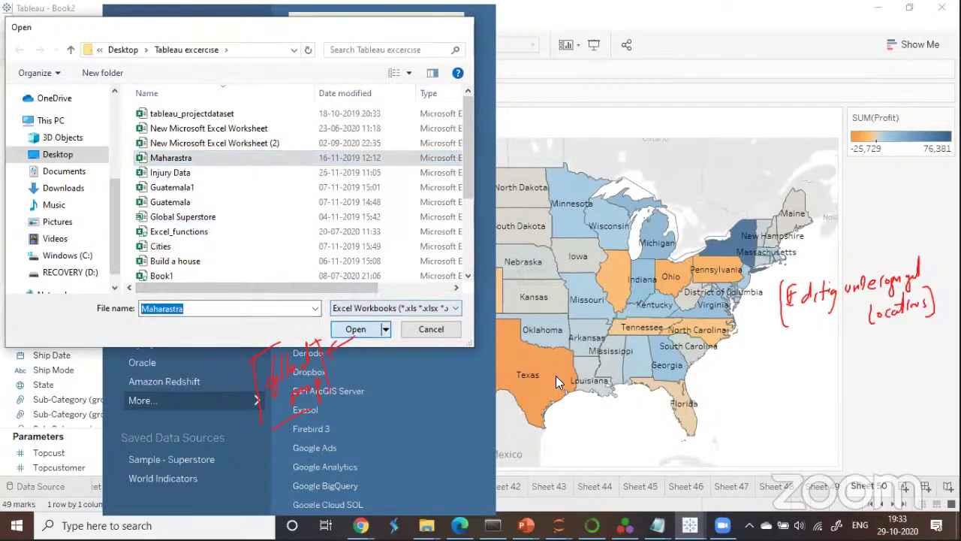
# Add Sheet1 from the Maharastra workbook to the data source canvas.
pyautogui.click(593, 331)
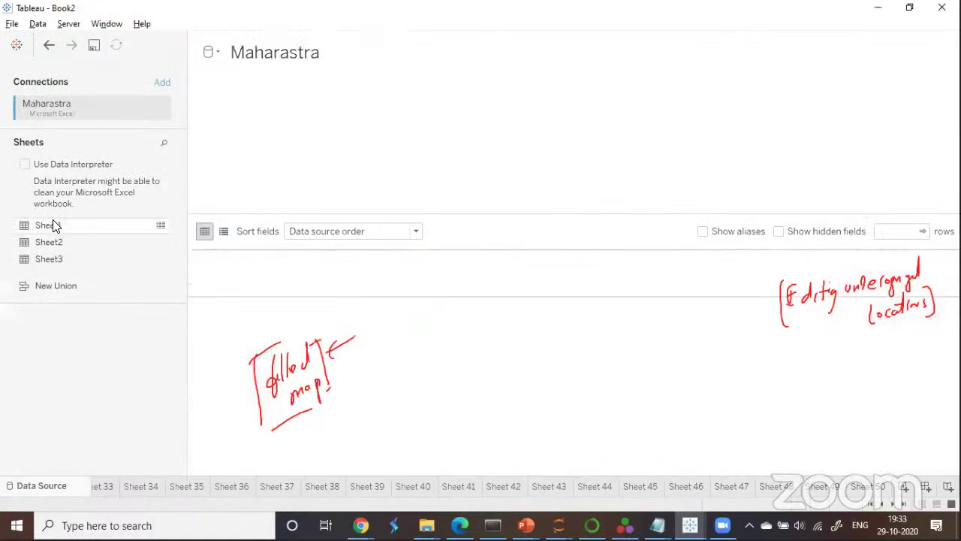
pyautogui.moveTo(57, 228); pyautogui.dragTo(248, 139)
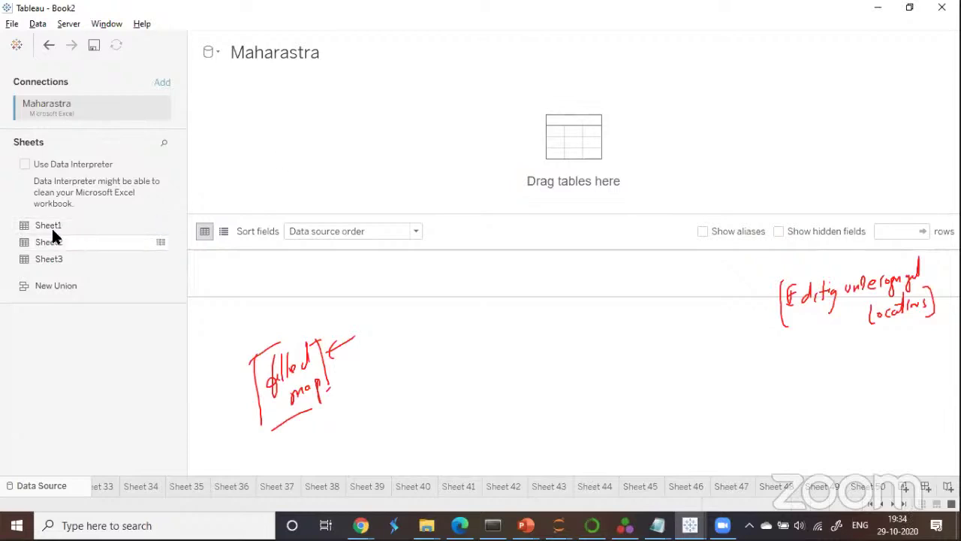
pyautogui.moveTo(52, 229); pyautogui.dragTo(308, 174)
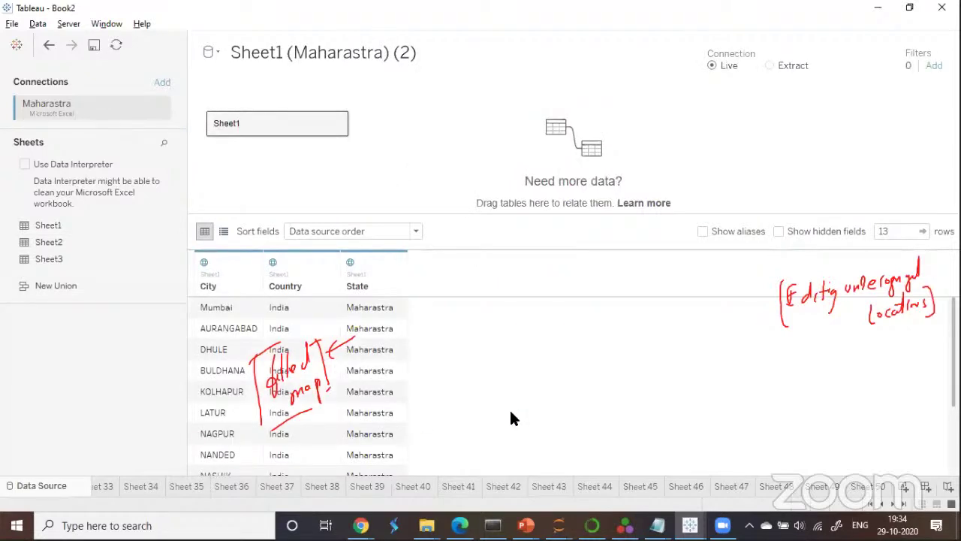
# Create a new worksheet, map the Country field on it and add State as a detail level.
pyautogui.click(883, 489)
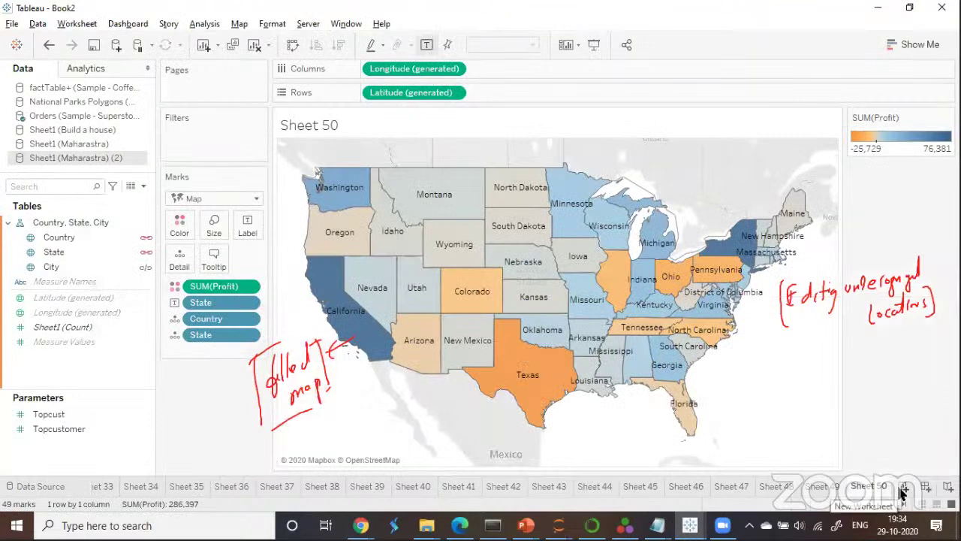
pyautogui.click(905, 487)
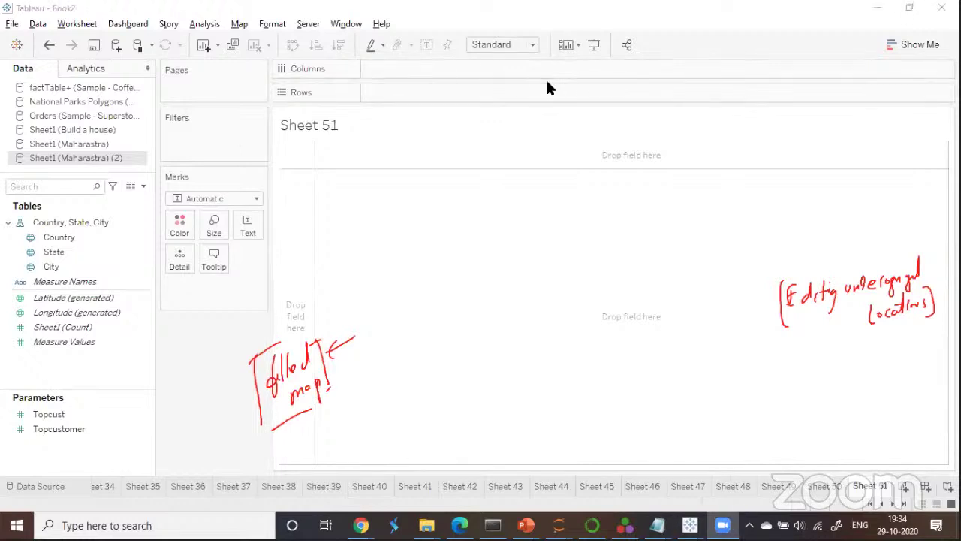
pyautogui.moveTo(128, 277); pyautogui.dragTo(718, 309)
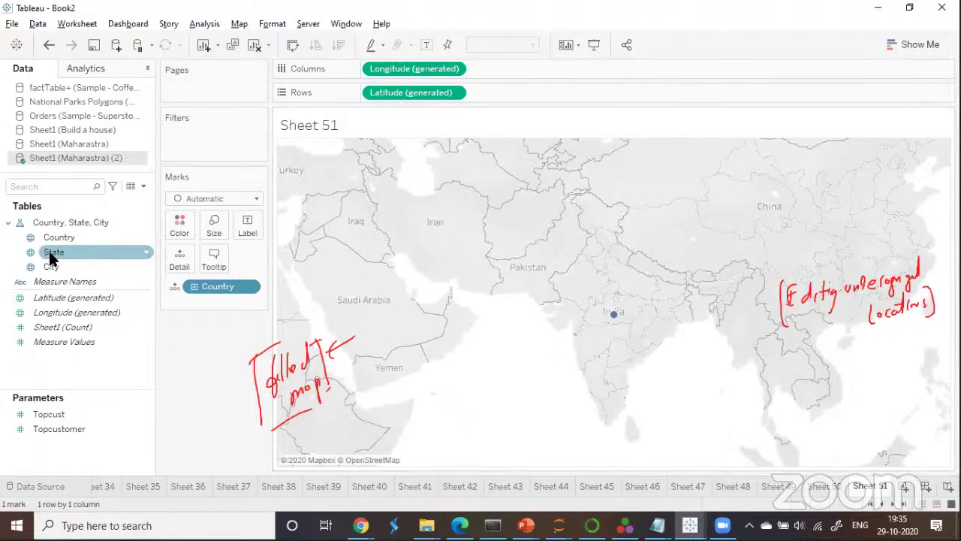
pyautogui.moveTo(51, 257); pyautogui.dragTo(193, 334)
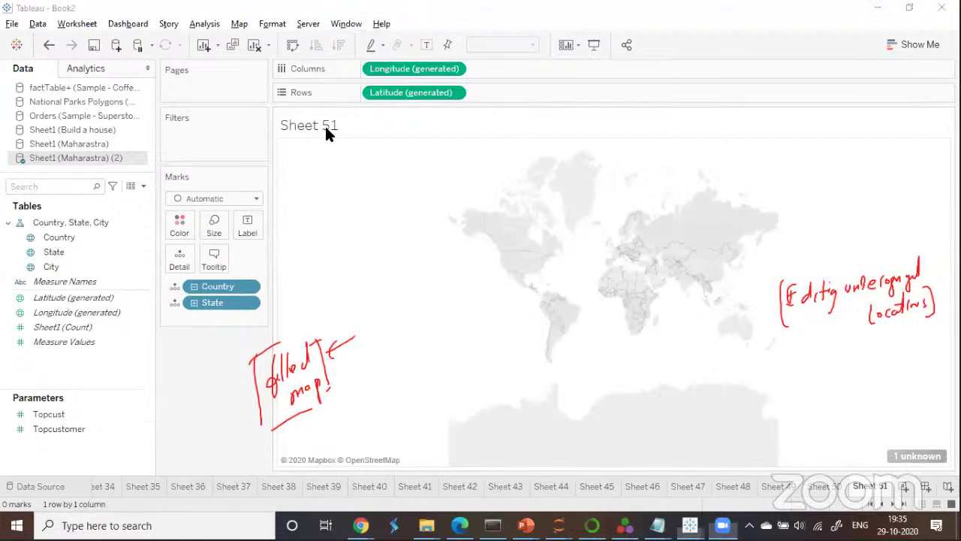
# Draw an arrow at the map's unknown indicator and handwrite "Unknown" in a box with "Unrecognized location" above it.
pyautogui.moveTo(899, 430); pyautogui.dragTo(895, 448)
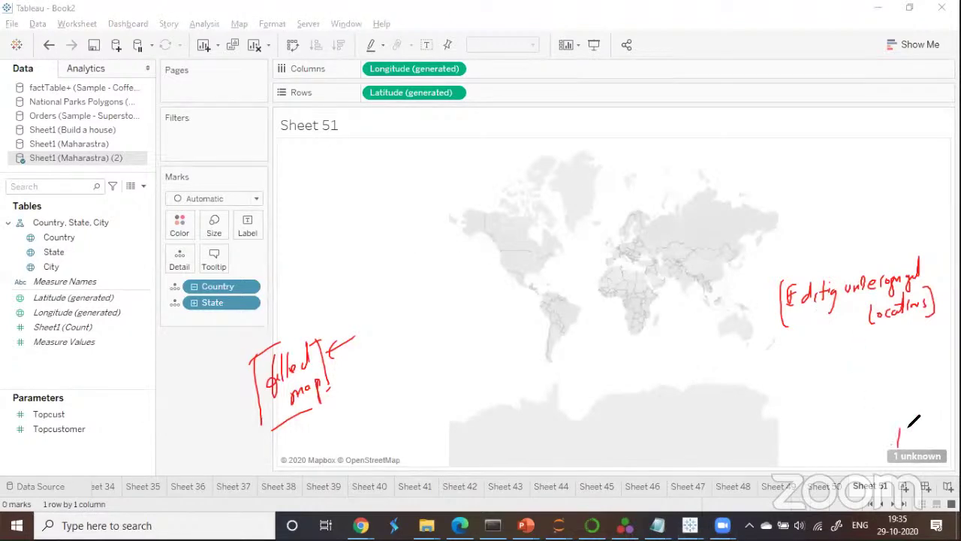
pyautogui.moveTo(861, 396)
pyautogui.mouseDown()
pyautogui.moveTo(865, 410)
pyautogui.moveTo(905, 375)
pyautogui.moveTo(935, 384)
pyautogui.moveTo(940, 405)
pyautogui.mouseUp()
pyautogui.moveTo(921, 409); pyautogui.dragTo(893, 413)
pyautogui.moveTo(853, 389)
pyautogui.mouseDown()
pyautogui.moveTo(850, 411)
pyautogui.moveTo(944, 404)
pyautogui.mouseUp()
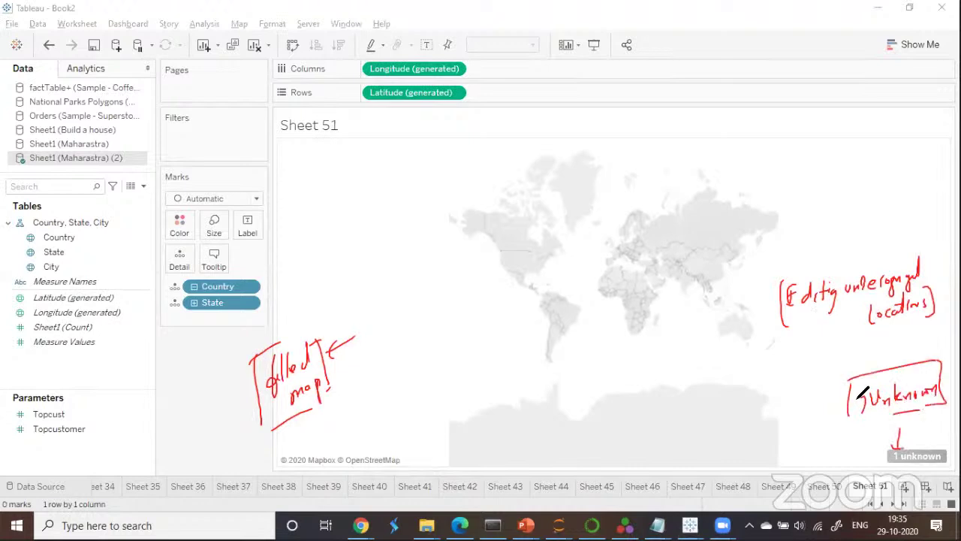
pyautogui.moveTo(793, 374)
pyautogui.mouseDown()
pyautogui.moveTo(885, 344)
pyautogui.moveTo(895, 353)
pyautogui.moveTo(916, 332)
pyautogui.moveTo(938, 338)
pyautogui.moveTo(952, 327)
pyautogui.mouseUp()
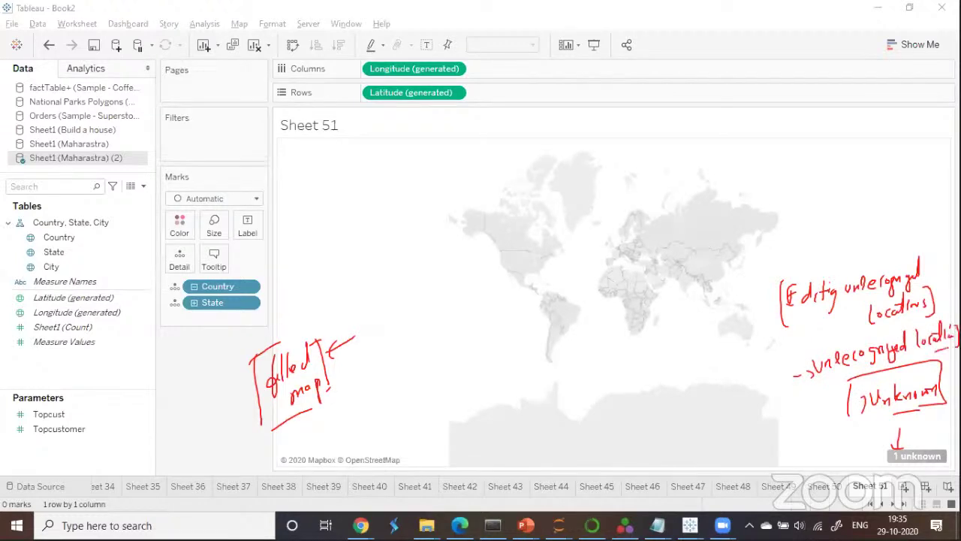
pyautogui.moveTo(826, 342)
pyautogui.mouseDown()
pyautogui.moveTo(811, 375)
pyautogui.moveTo(826, 380)
pyautogui.moveTo(814, 405)
pyautogui.moveTo(826, 395)
pyautogui.mouseUp()
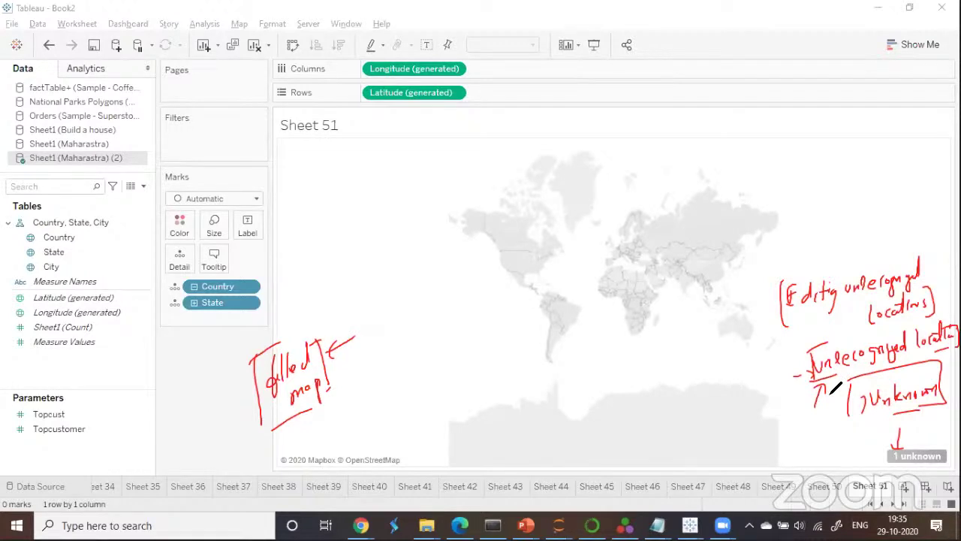
# Handwrite the word "Tableau" in the blank area west of the Americas and draw a box around it.
pyautogui.moveTo(364, 274); pyautogui.dragTo(382, 270)
pyautogui.moveTo(380, 271); pyautogui.dragTo(378, 292)
pyautogui.moveTo(386, 278)
pyautogui.mouseDown()
pyautogui.moveTo(396, 285)
pyautogui.moveTo(443, 261)
pyautogui.mouseUp()
pyautogui.moveTo(369, 303)
pyautogui.mouseDown()
pyautogui.moveTo(433, 289)
pyautogui.moveTo(359, 261)
pyautogui.mouseUp()
pyautogui.moveTo(342, 268)
pyautogui.mouseDown()
pyautogui.moveTo(368, 254)
pyautogui.moveTo(412, 294)
pyautogui.mouseUp()
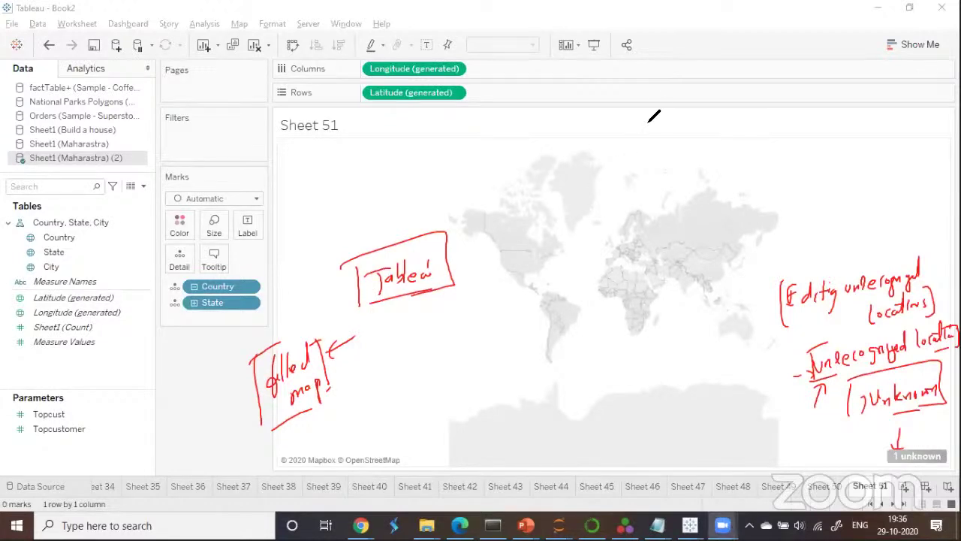
# Edit the unknown State location by matching Maharastra to Maharashtra.
pyautogui.click(918, 455)
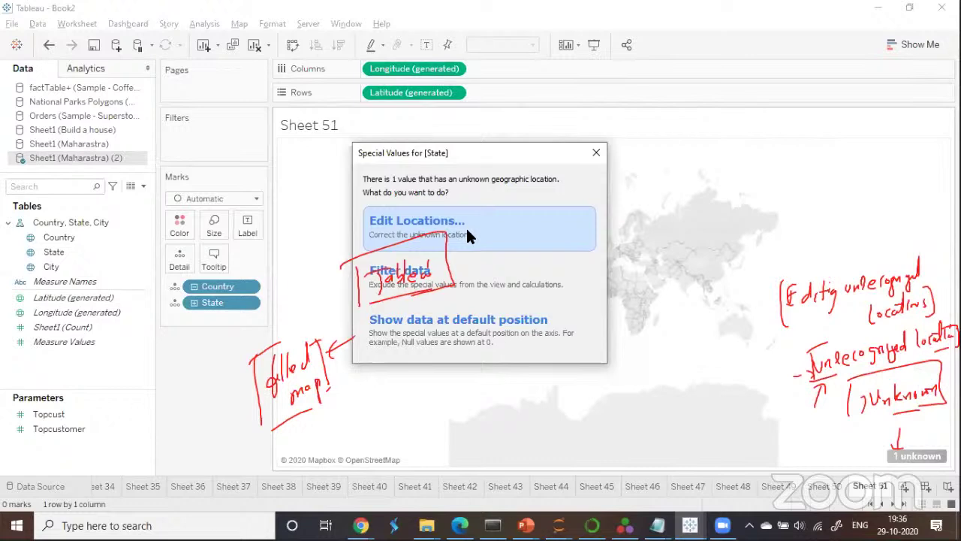
pyautogui.click(466, 232)
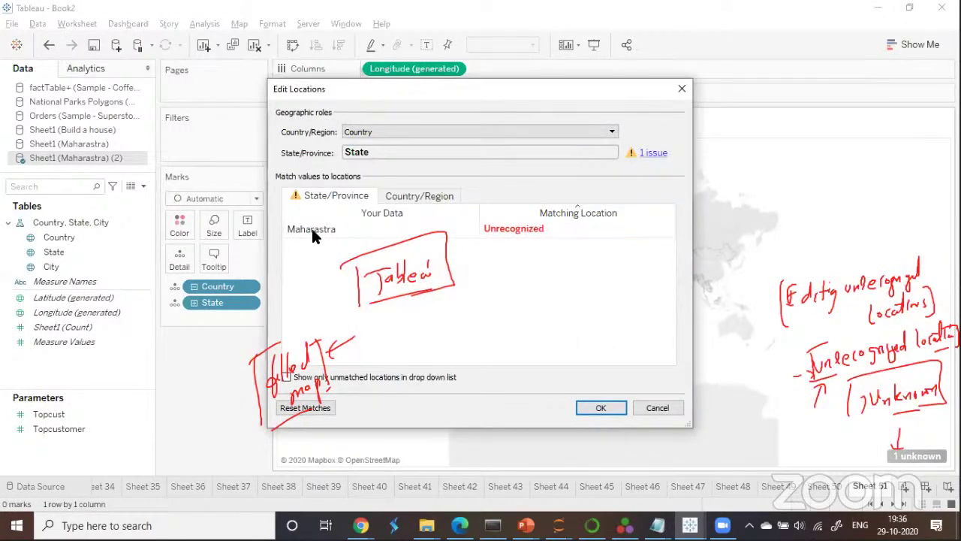
pyautogui.doubleClick(533, 230)
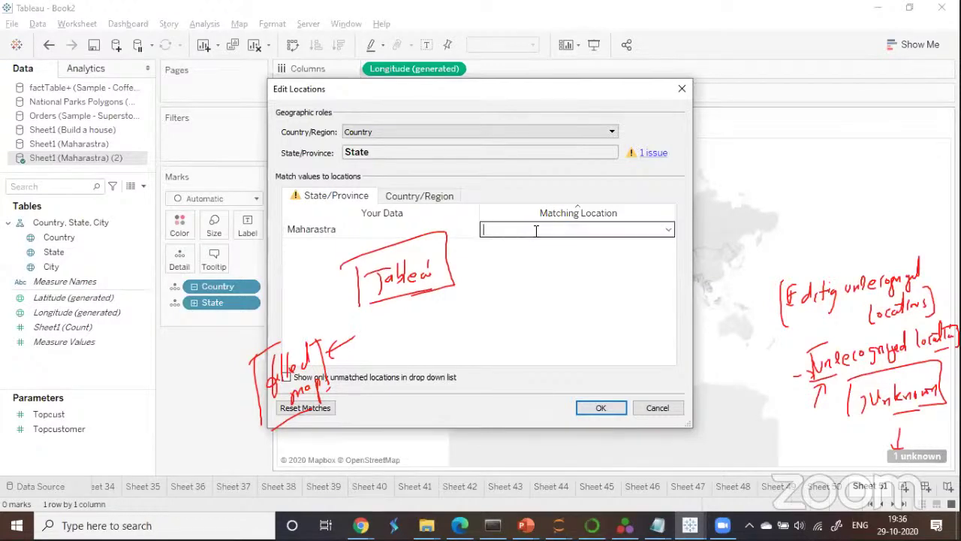
pyautogui.write('Maha')
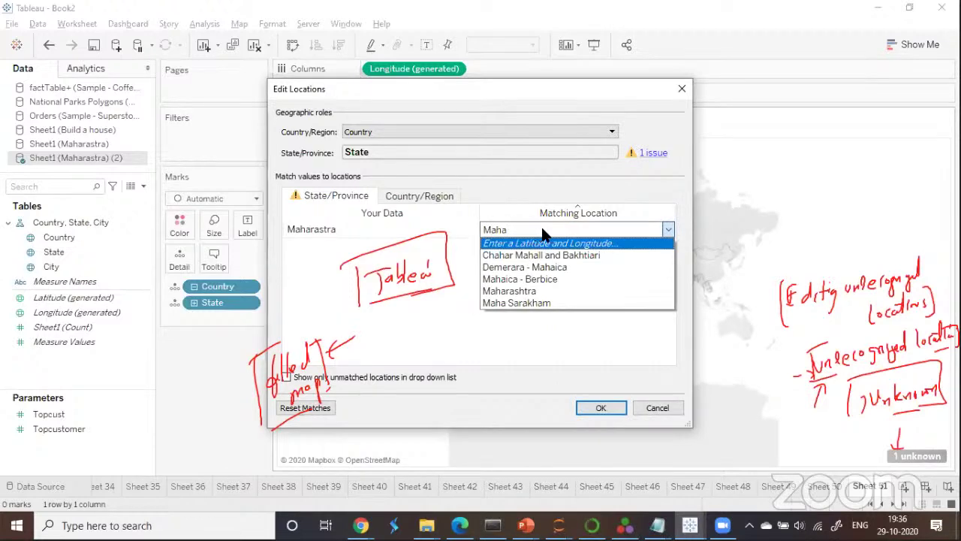
pyautogui.click(532, 292)
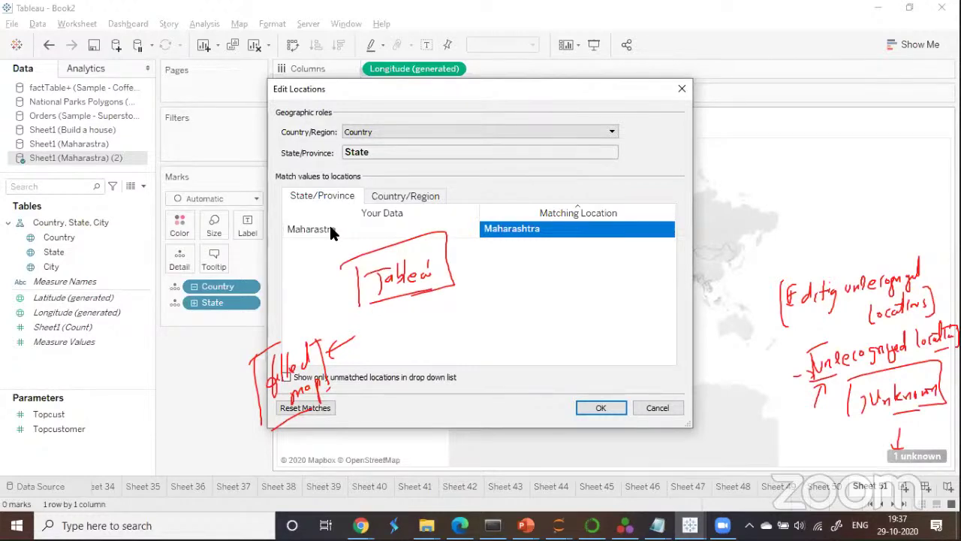
pyautogui.click(605, 408)
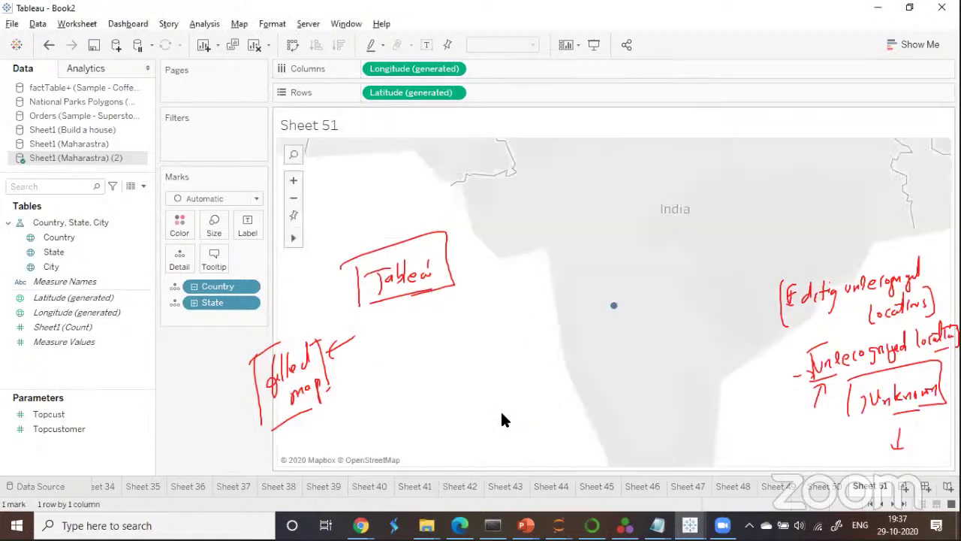
# Add City to the map's detail and open the location editor for the unknown city value.
pyautogui.moveTo(612, 310)
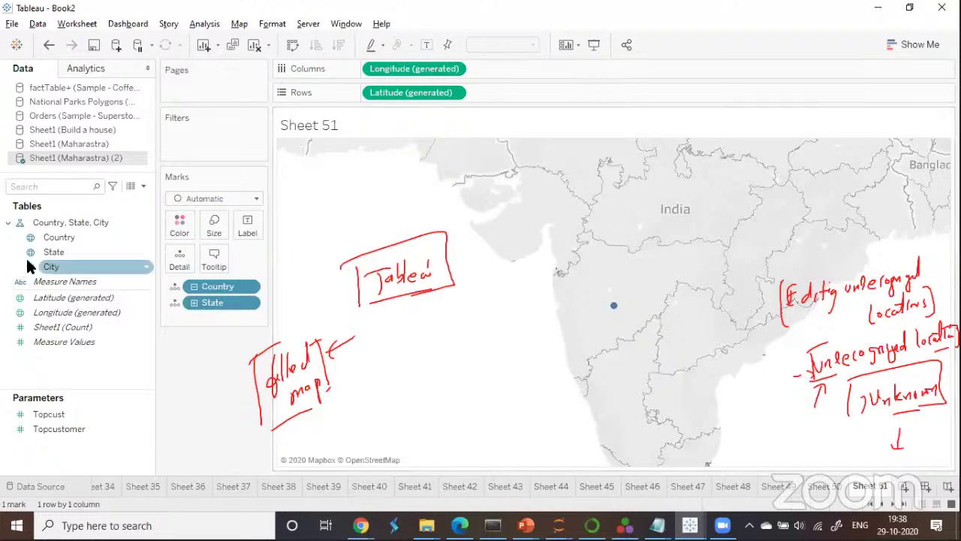
pyautogui.moveTo(53, 269); pyautogui.dragTo(184, 316)
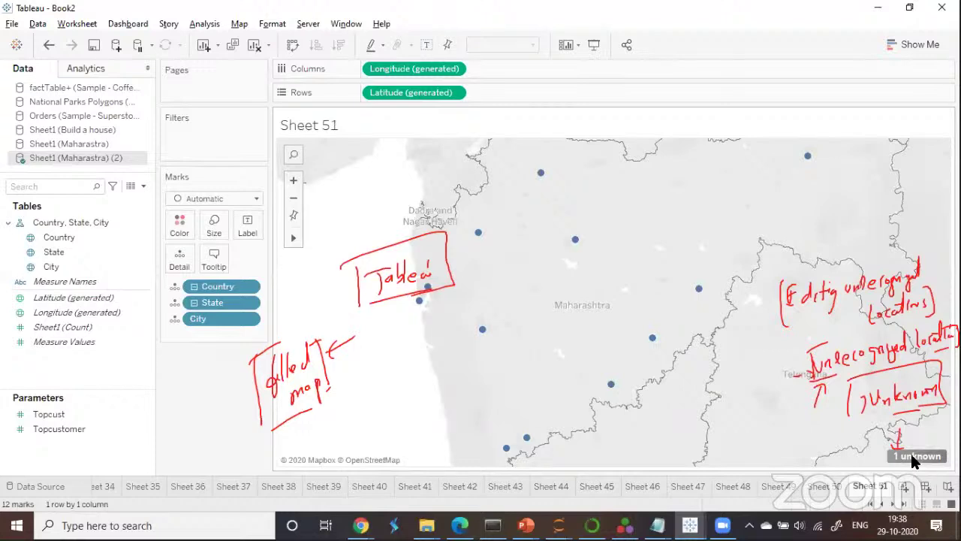
pyautogui.click(913, 456)
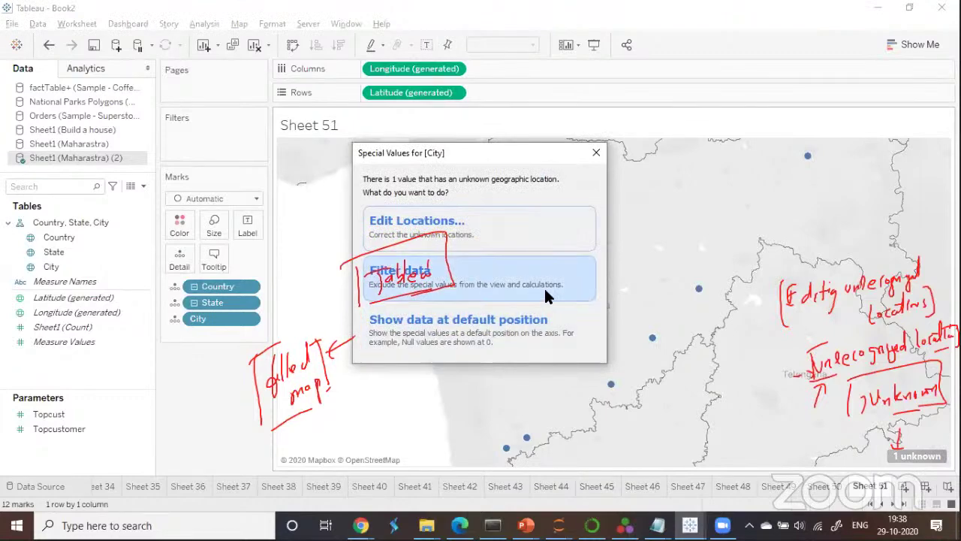
pyautogui.click(463, 235)
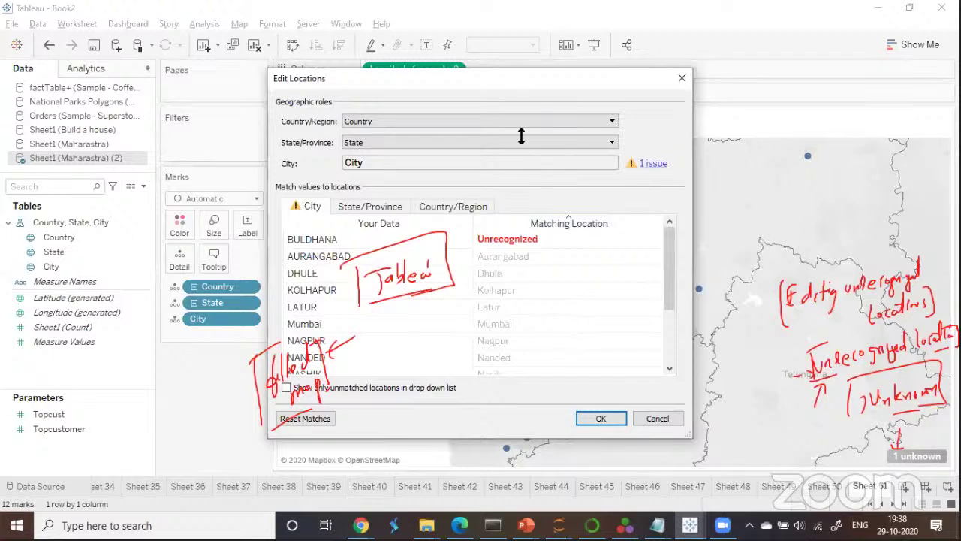
# Clear the handwritten notes, then tick off the cities in the Edit Locations list and circle BULDHANA.
pyautogui.click(509, 64)
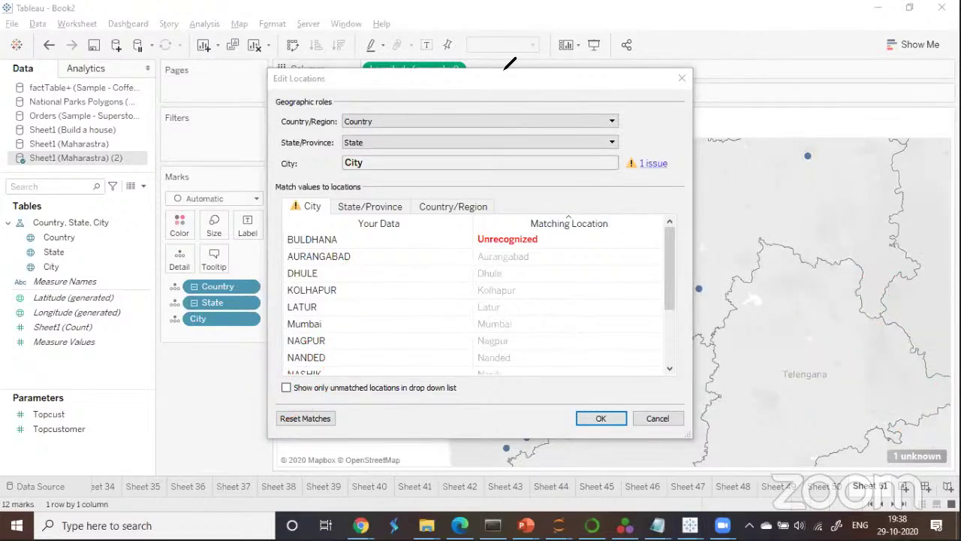
pyautogui.moveTo(347, 240); pyautogui.dragTo(360, 237)
pyautogui.moveTo(323, 264)
pyautogui.mouseDown()
pyautogui.moveTo(358, 264)
pyautogui.moveTo(369, 251)
pyautogui.moveTo(332, 275)
pyautogui.moveTo(353, 286)
pyautogui.moveTo(336, 303)
pyautogui.moveTo(353, 350)
pyautogui.mouseUp()
pyautogui.click(359, 257)
pyautogui.moveTo(343, 369); pyautogui.dragTo(359, 361)
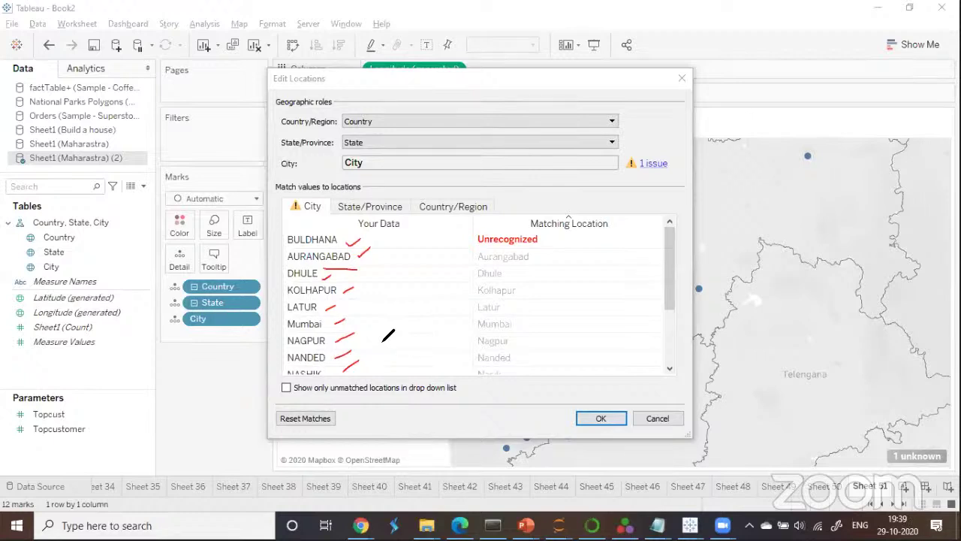
pyautogui.moveTo(308, 220)
pyautogui.mouseDown()
pyautogui.moveTo(290, 248)
pyautogui.moveTo(353, 226)
pyautogui.mouseUp()
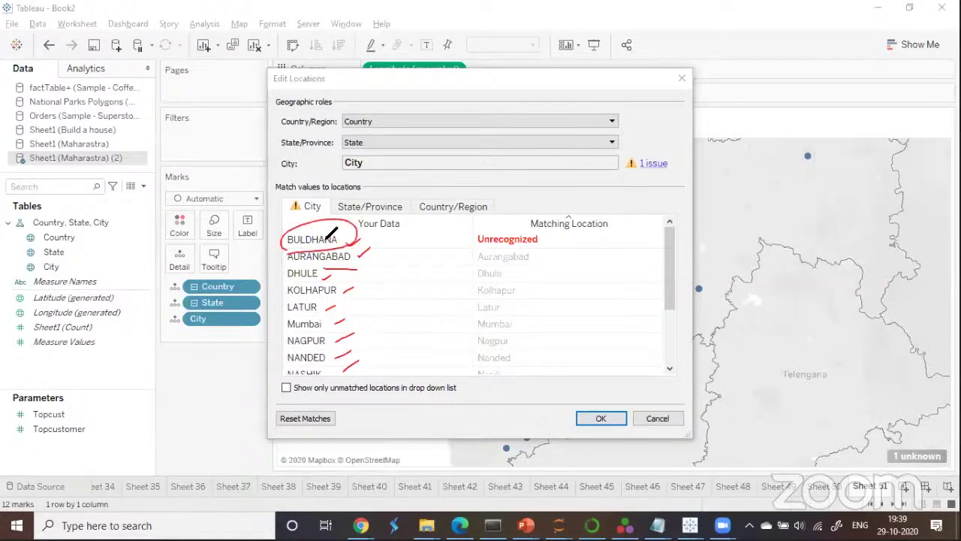
pyautogui.moveTo(370, 280); pyautogui.dragTo(373, 260)
# Match the unrecognized city BULDHANA to the location Buldana and apply the change.
pyautogui.click(516, 239)
pyautogui.click(523, 239)
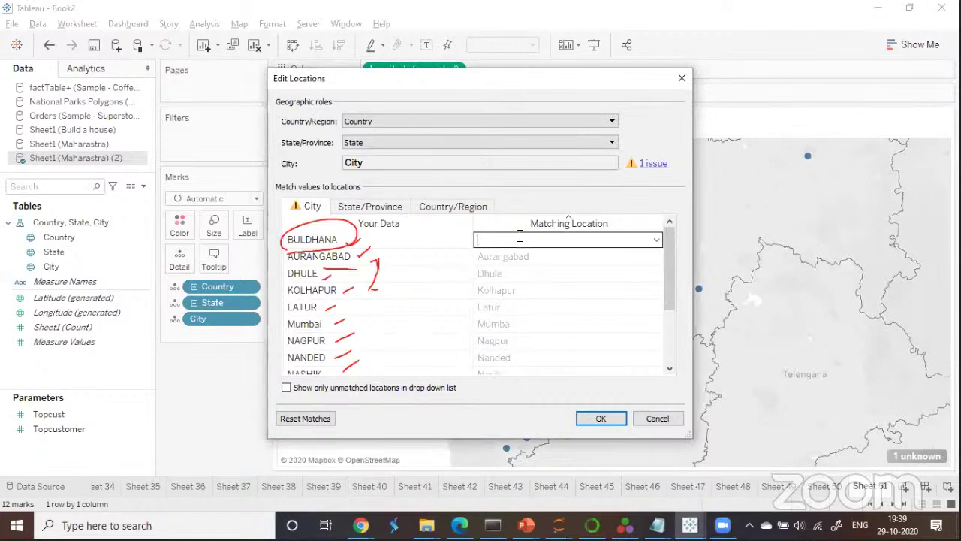
pyautogui.write('Buld')
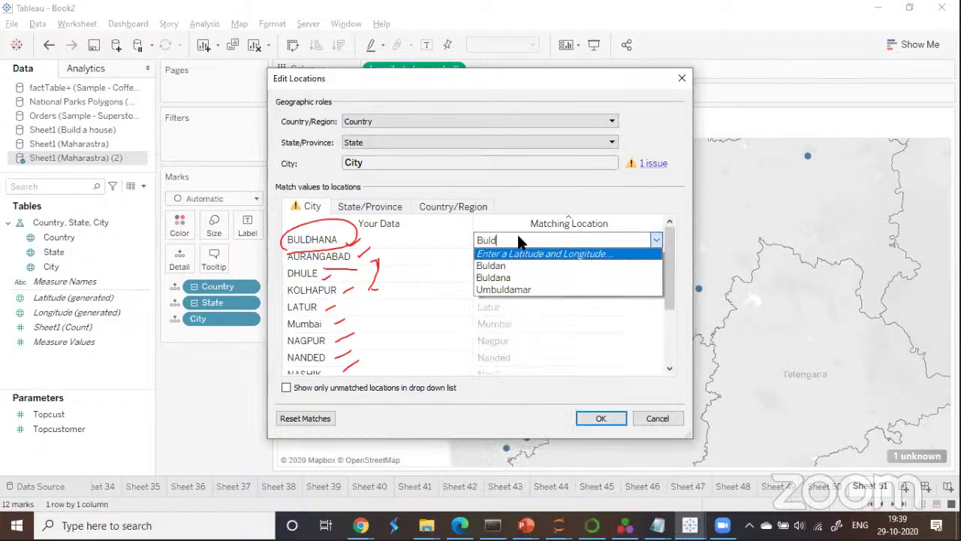
pyautogui.click(500, 278)
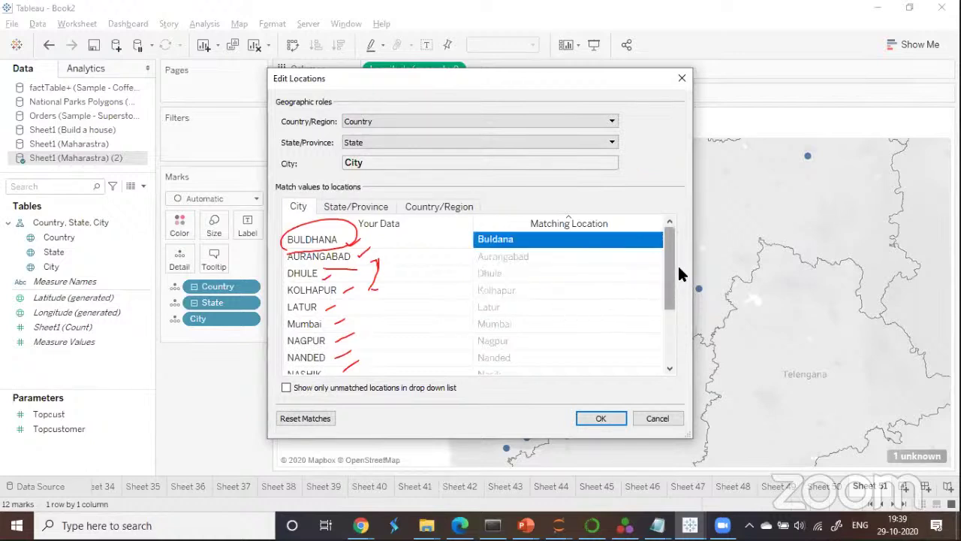
pyautogui.click(600, 418)
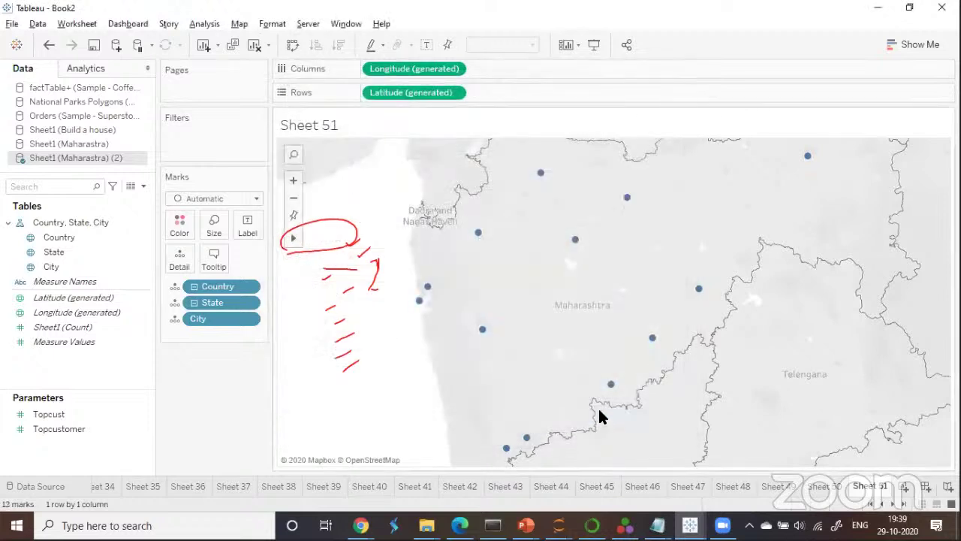
# Label the map points with the City field.
pyautogui.moveTo(627, 201)
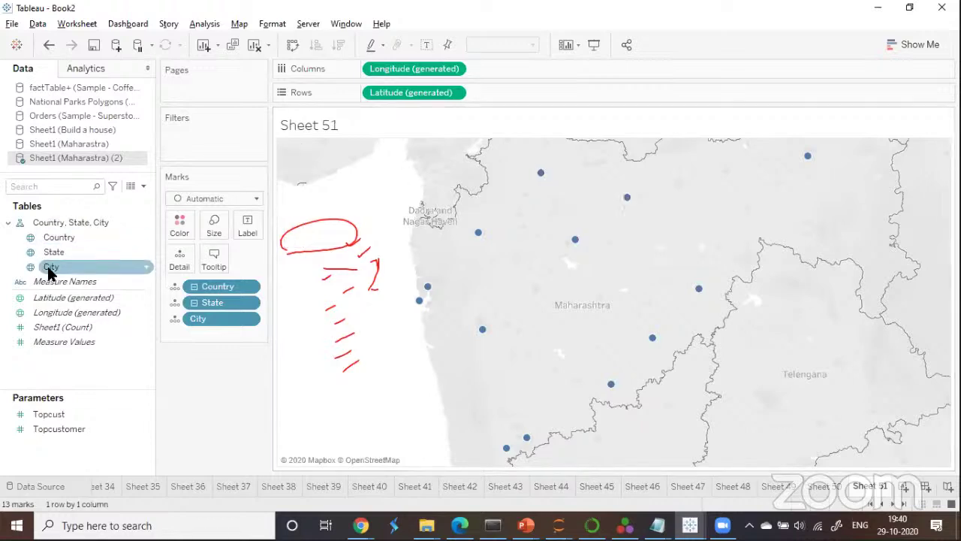
pyautogui.moveTo(49, 268); pyautogui.dragTo(247, 239)
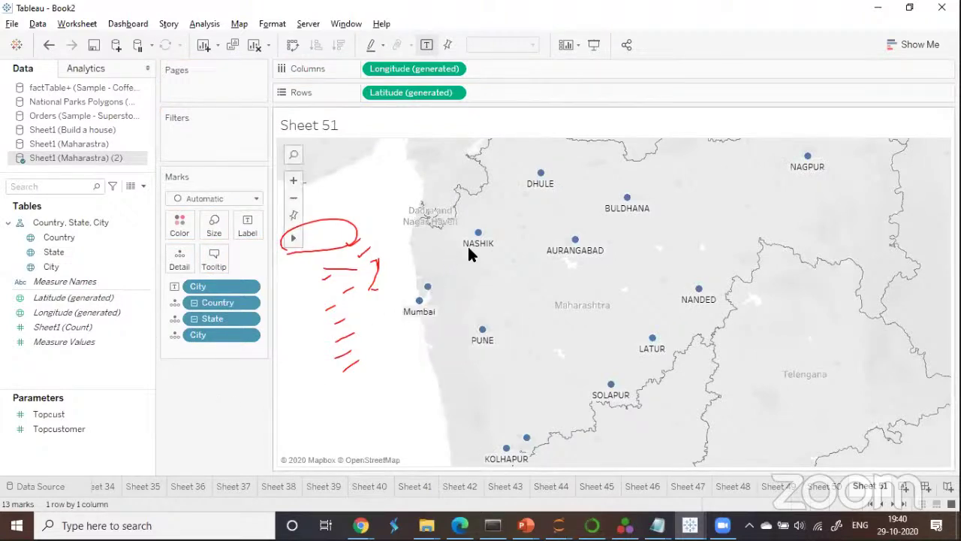
pyautogui.moveTo(484, 246)
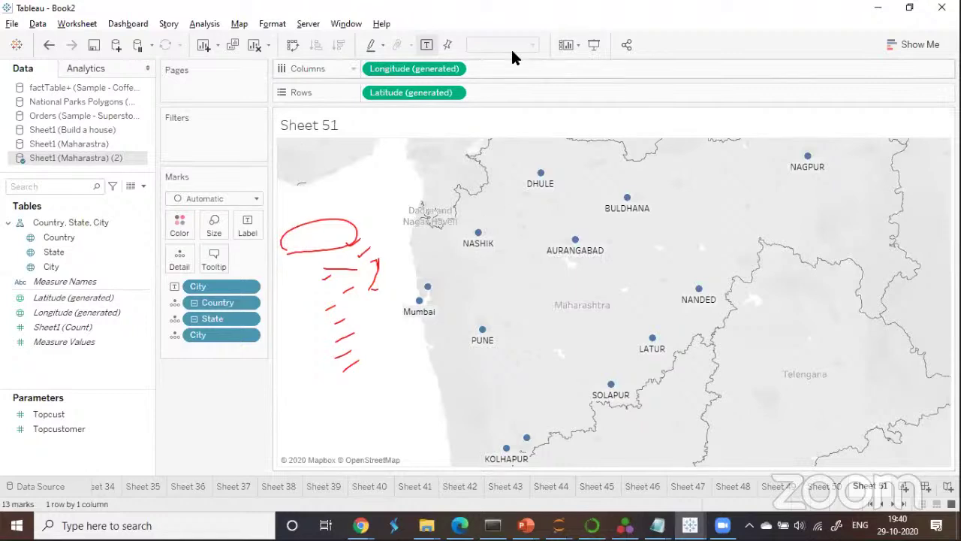
# Start a handwritten numbered list off Maharashtra's west coast with "1) Symbol maps" as its first item.
pyautogui.hotkey('ctrl', 'shift', 'p')
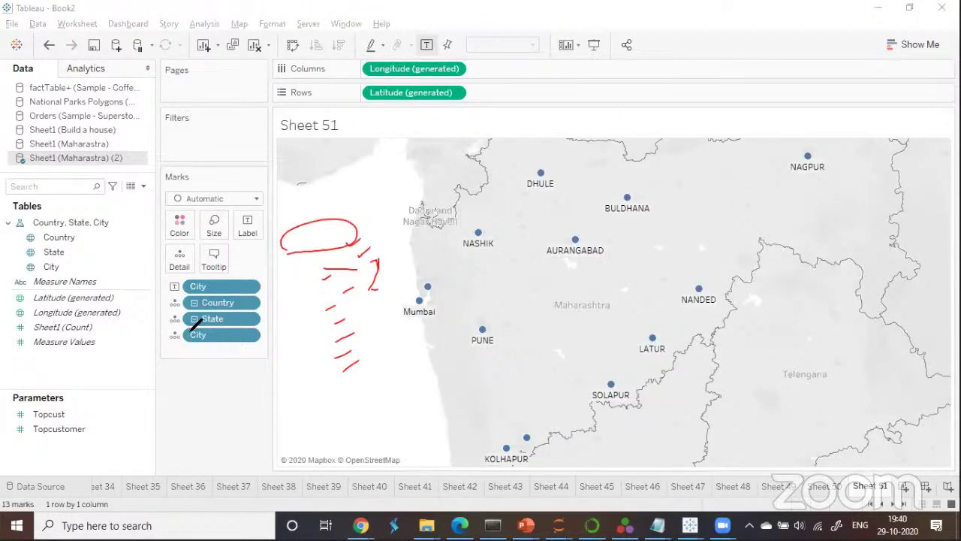
pyautogui.moveTo(264, 352); pyautogui.dragTo(265, 379)
pyautogui.moveTo(280, 336)
pyautogui.mouseDown()
pyautogui.moveTo(271, 360)
pyautogui.moveTo(347, 326)
pyautogui.mouseUp()
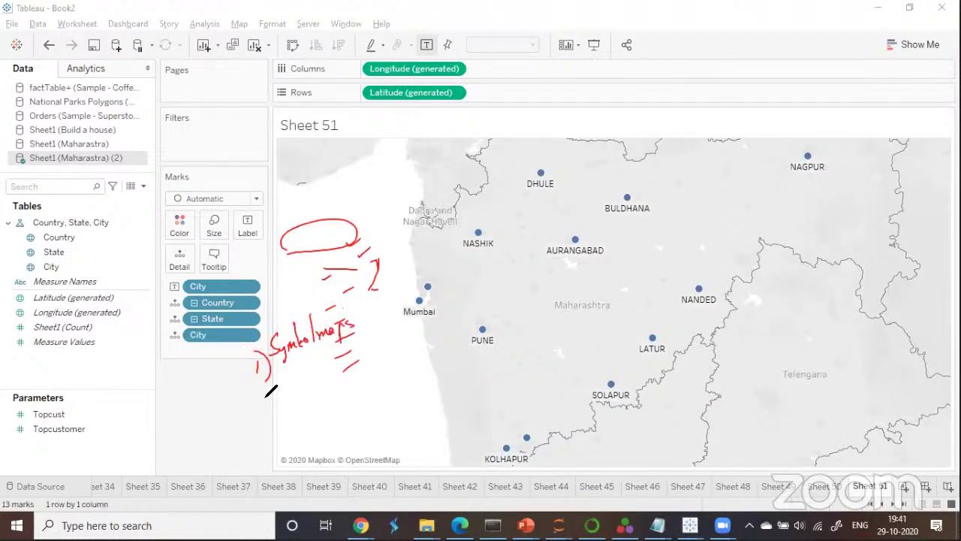
pyautogui.moveTo(264, 386); pyautogui.dragTo(275, 404)
pyautogui.moveTo(288, 372)
pyautogui.mouseDown()
pyautogui.moveTo(290, 383)
pyautogui.moveTo(322, 377)
pyautogui.moveTo(361, 350)
pyautogui.moveTo(359, 338)
pyautogui.mouseUp()
pyautogui.moveTo(275, 408)
pyautogui.mouseDown()
pyautogui.moveTo(291, 425)
pyautogui.moveTo(330, 388)
pyautogui.moveTo(362, 379)
pyautogui.moveTo(370, 387)
pyautogui.moveTo(377, 376)
pyautogui.mouseUp()
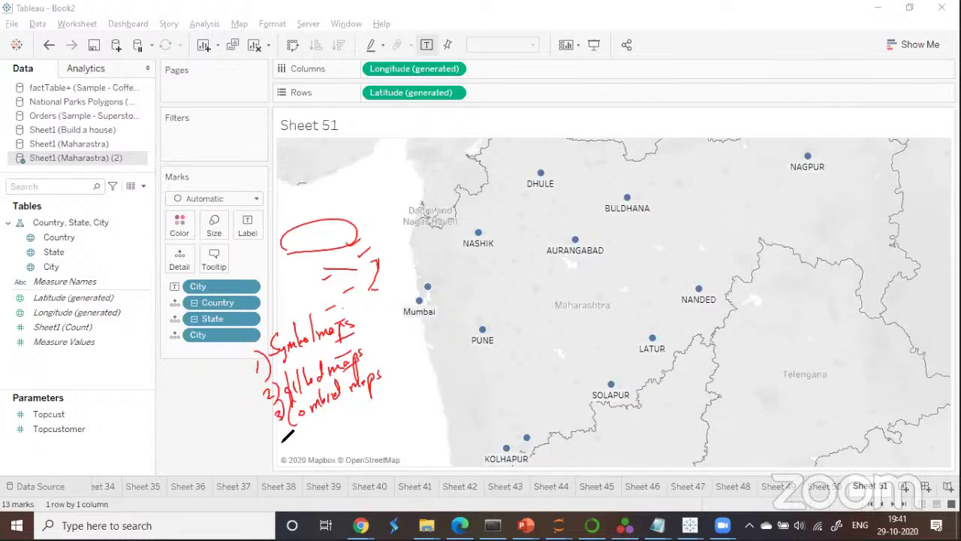
pyautogui.moveTo(285, 422)
pyautogui.mouseDown()
pyautogui.moveTo(291, 438)
pyautogui.moveTo(318, 415)
pyautogui.moveTo(314, 425)
pyautogui.moveTo(357, 406)
pyautogui.moveTo(370, 411)
pyautogui.moveTo(427, 364)
pyautogui.moveTo(446, 365)
pyautogui.moveTo(449, 343)
pyautogui.mouseUp()
pyautogui.moveTo(245, 347)
pyautogui.mouseDown()
pyautogui.moveTo(245, 443)
pyautogui.moveTo(425, 328)
pyautogui.moveTo(455, 361)
pyautogui.mouseUp()
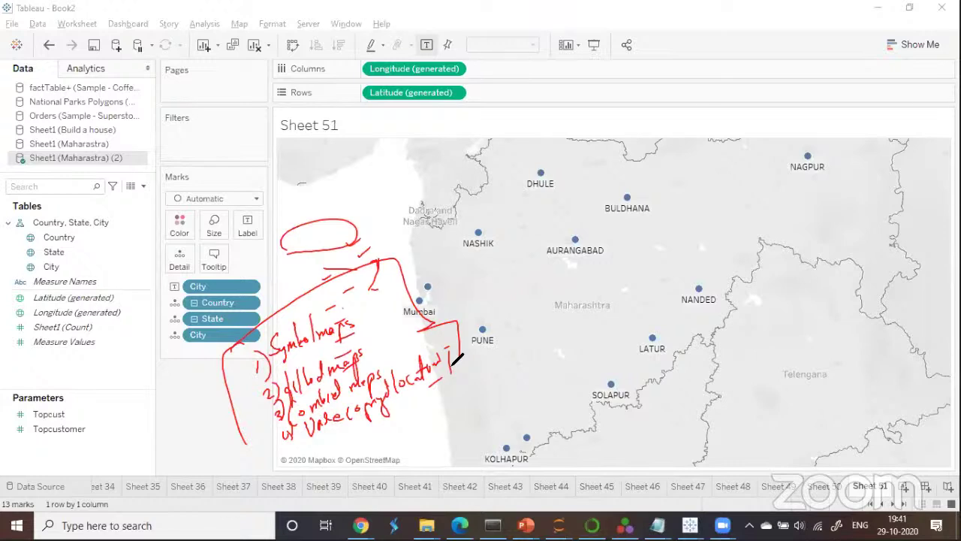
pyautogui.moveTo(528, 284)
pyautogui.mouseDown()
pyautogui.moveTo(533, 270)
pyautogui.moveTo(553, 268)
pyautogui.moveTo(555, 279)
pyautogui.moveTo(576, 260)
pyautogui.moveTo(579, 268)
pyautogui.moveTo(611, 257)
pyautogui.moveTo(604, 272)
pyautogui.mouseUp()
pyautogui.moveTo(524, 268); pyautogui.dragTo(522, 299)
pyautogui.moveTo(507, 267)
pyautogui.mouseDown()
pyautogui.moveTo(618, 235)
pyautogui.moveTo(588, 279)
pyautogui.mouseUp()
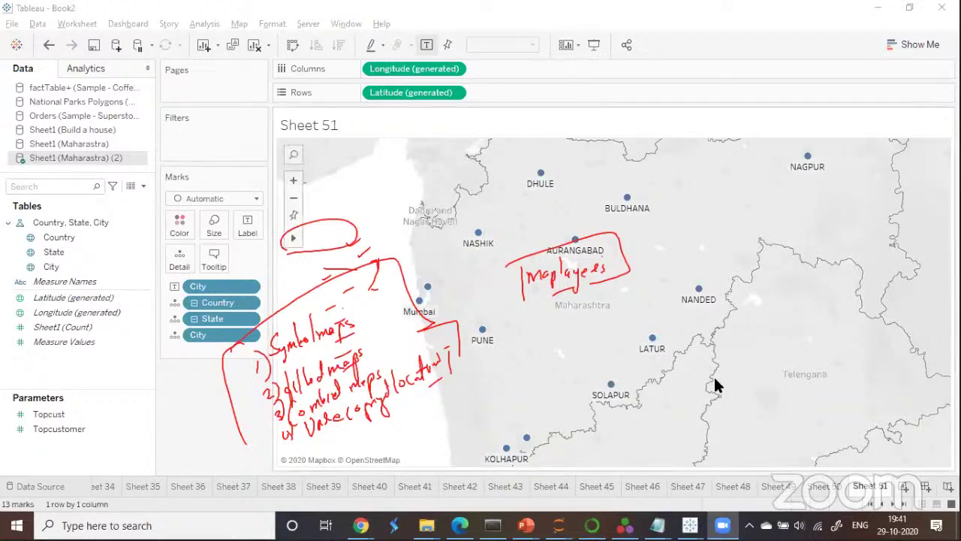
# Create a new worksheet and switch to the Orders (Sample - Superstore) data source.
pyautogui.click(904, 488)
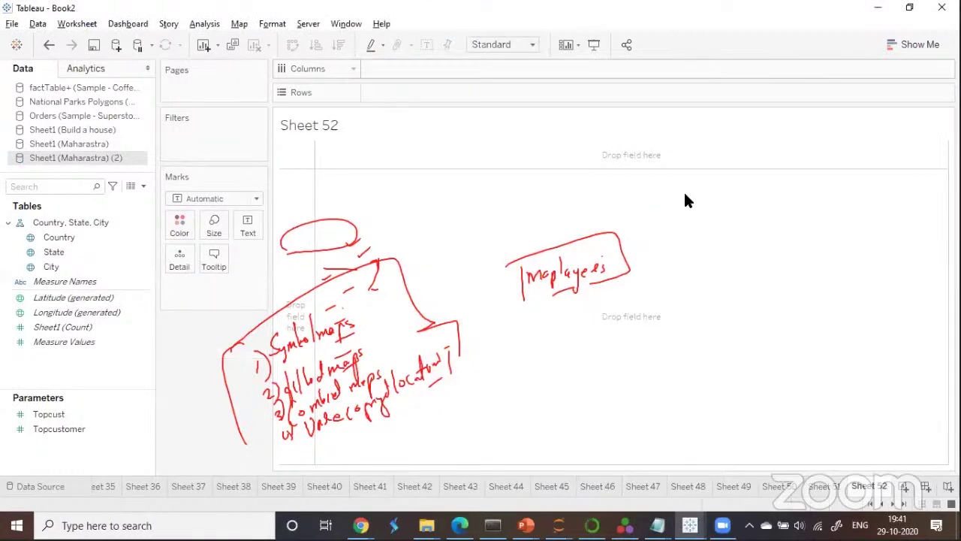
pyautogui.click(85, 116)
pyautogui.moveTo(148, 304); pyautogui.dragTo(148, 256)
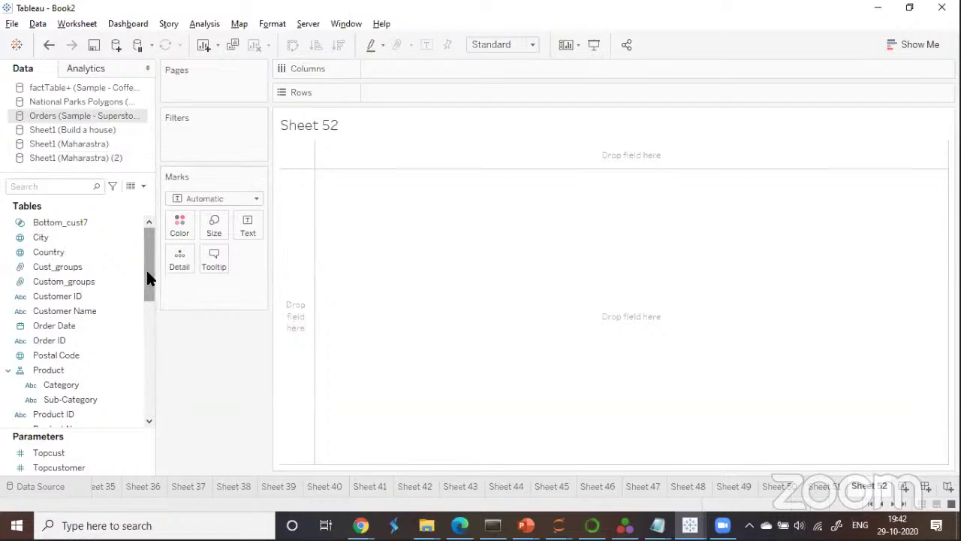
# Add the Country and State fields as mark details to plot the US states on a map.
pyautogui.moveTo(147, 276); pyautogui.dragTo(151, 255)
pyautogui.moveTo(58, 253); pyautogui.dragTo(199, 286)
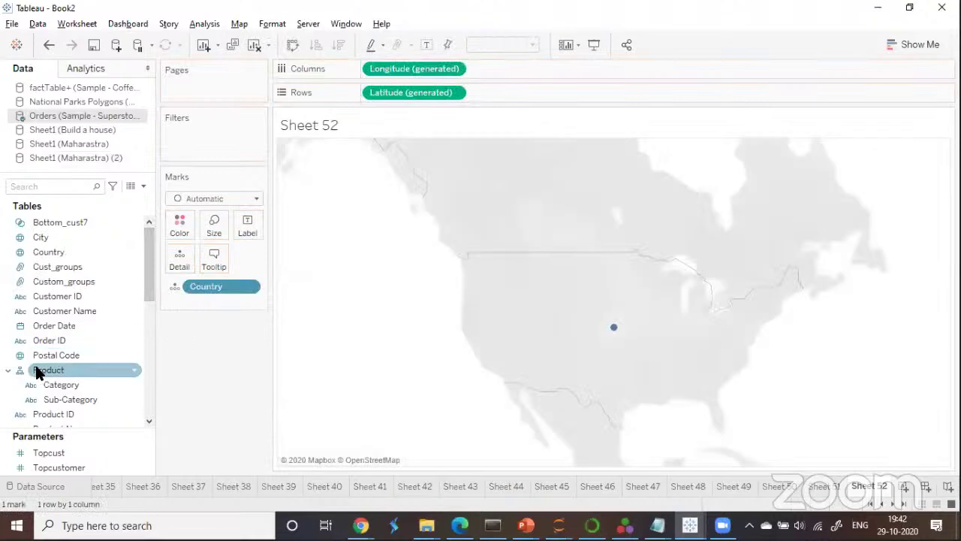
pyautogui.moveTo(146, 255); pyautogui.dragTo(152, 319)
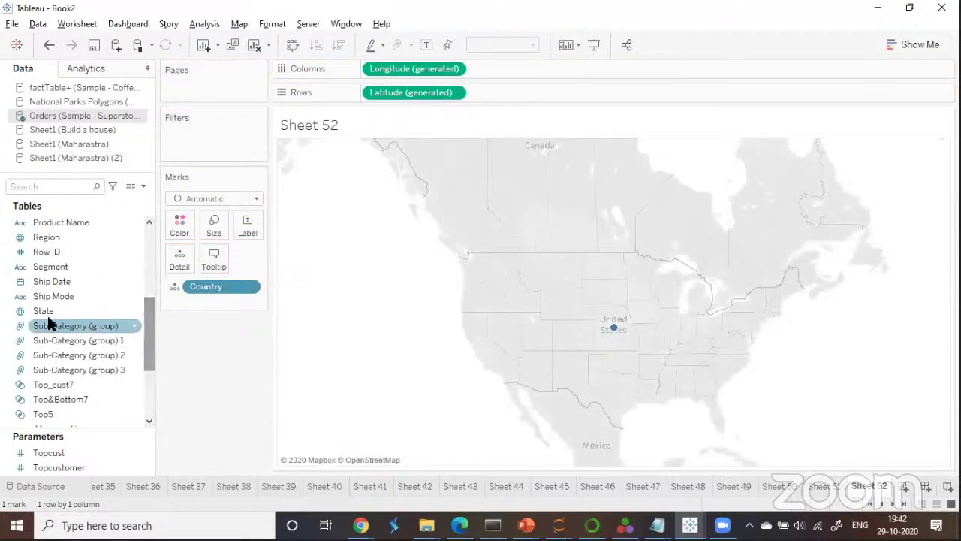
pyautogui.moveTo(47, 314); pyautogui.dragTo(196, 351)
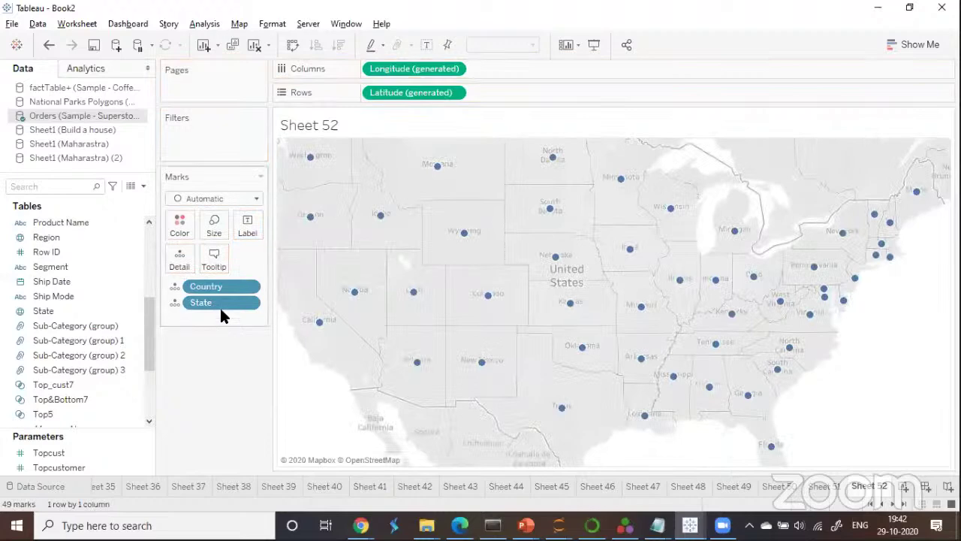
# Open the Map Layers settings for the US states map.
pyautogui.click(240, 27)
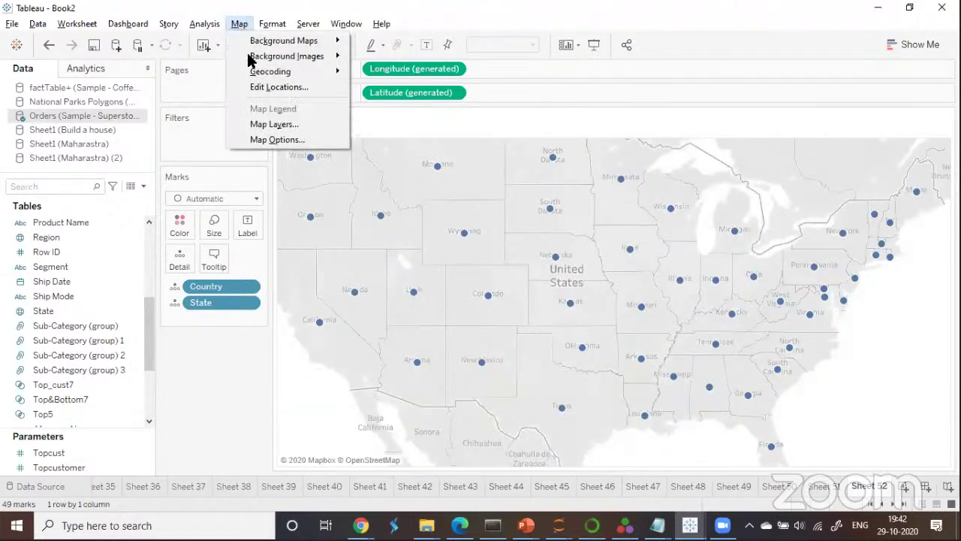
pyautogui.moveTo(264, 58)
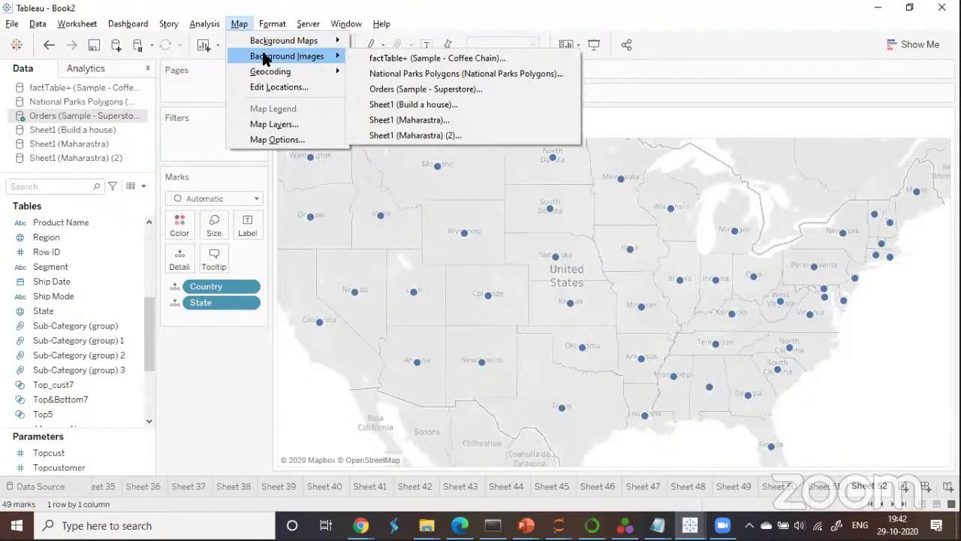
pyautogui.click(276, 124)
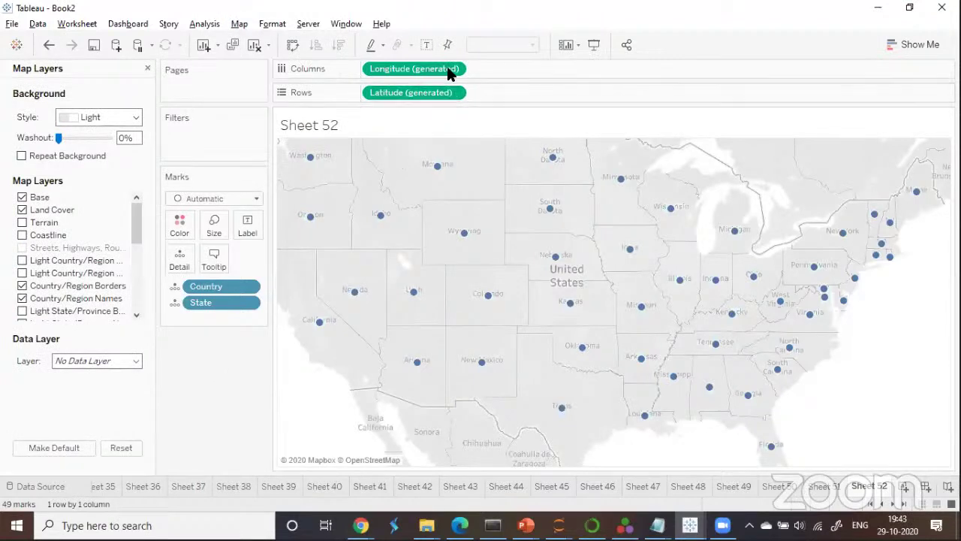
pyautogui.moveTo(93, 91); pyautogui.dragTo(107, 88)
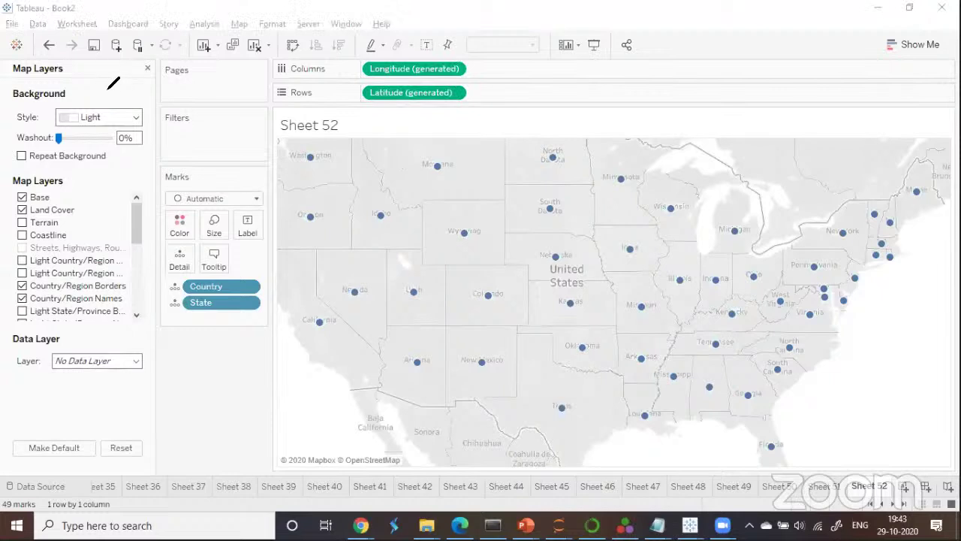
pyautogui.moveTo(211, 116)
pyautogui.mouseDown()
pyautogui.moveTo(218, 137)
pyautogui.moveTo(273, 125)
pyautogui.moveTo(200, 123)
pyautogui.mouseUp()
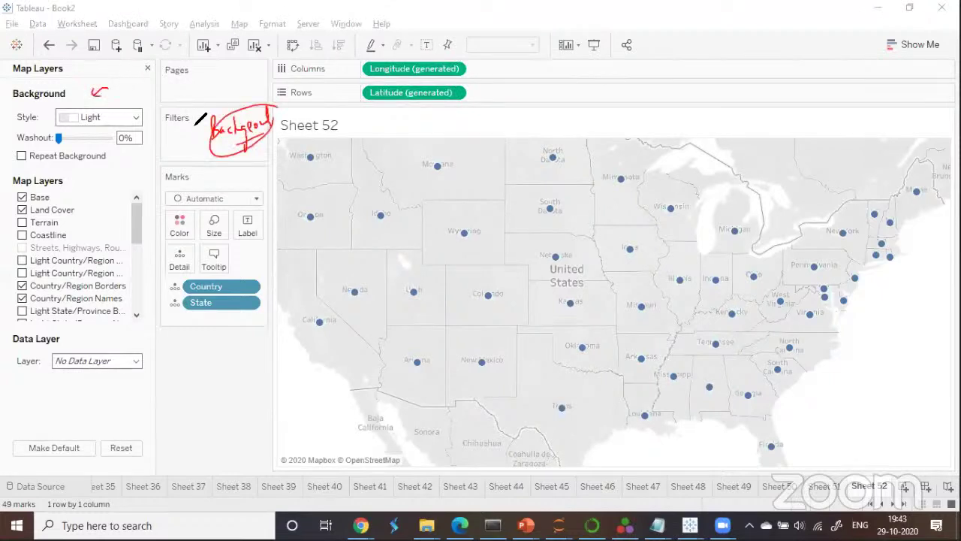
pyautogui.moveTo(43, 190)
pyautogui.mouseDown()
pyautogui.moveTo(157, 156)
pyautogui.moveTo(99, 197)
pyautogui.moveTo(152, 177)
pyautogui.mouseUp()
pyautogui.moveTo(15, 350); pyautogui.dragTo(57, 335)
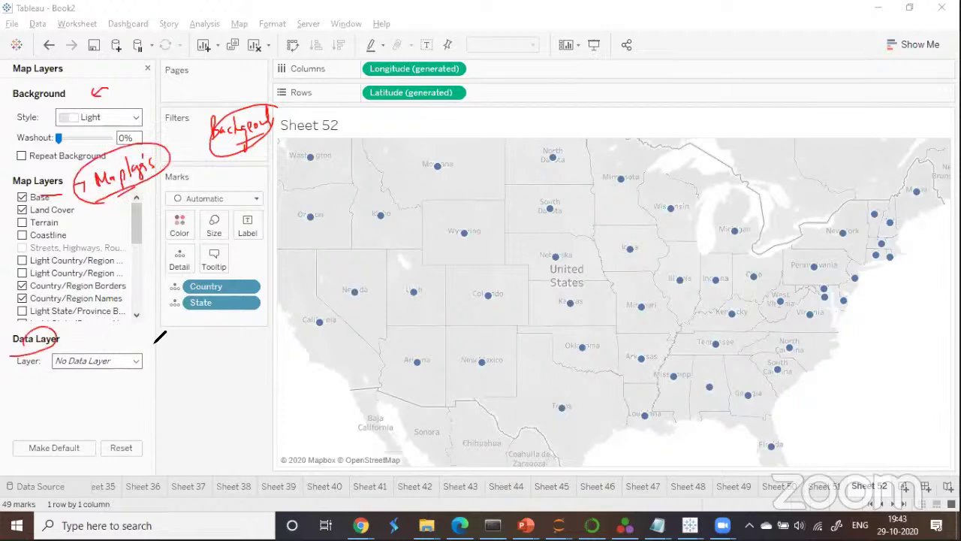
pyautogui.moveTo(152, 359)
pyautogui.mouseDown()
pyautogui.moveTo(193, 328)
pyautogui.moveTo(215, 330)
pyautogui.moveTo(150, 344)
pyautogui.moveTo(226, 303)
pyautogui.moveTo(226, 353)
pyautogui.moveTo(228, 327)
pyautogui.mouseUp()
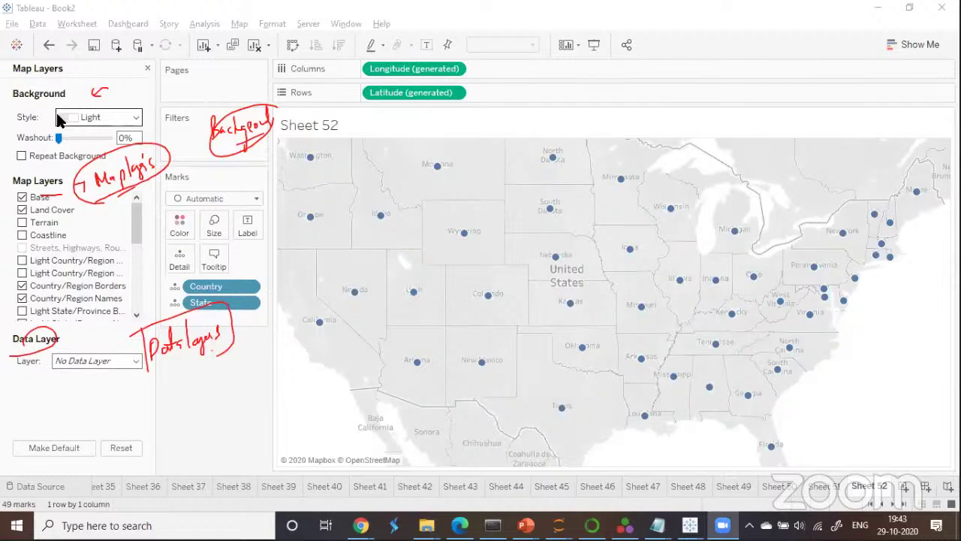
# Try the Normal and Dark background styles on the states map.
pyautogui.click(136, 120)
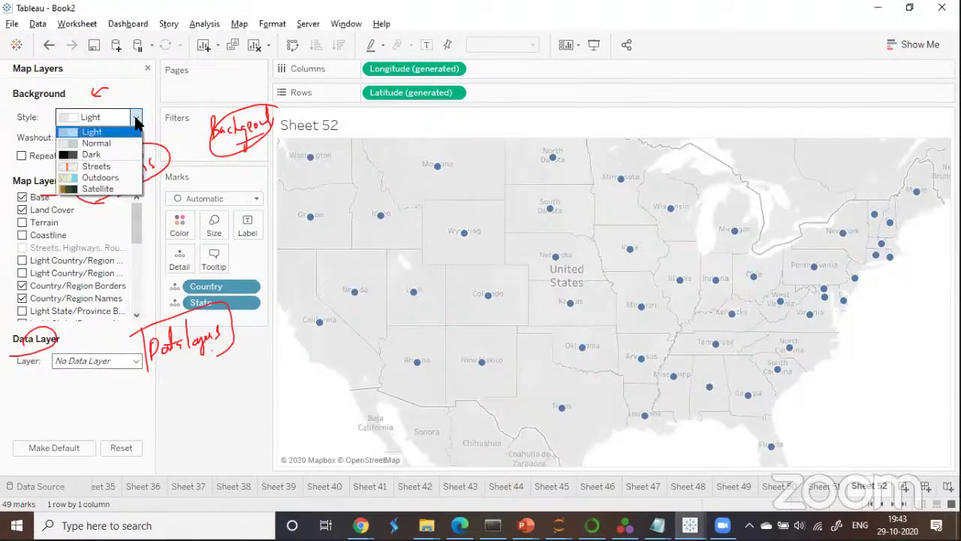
pyautogui.click(97, 143)
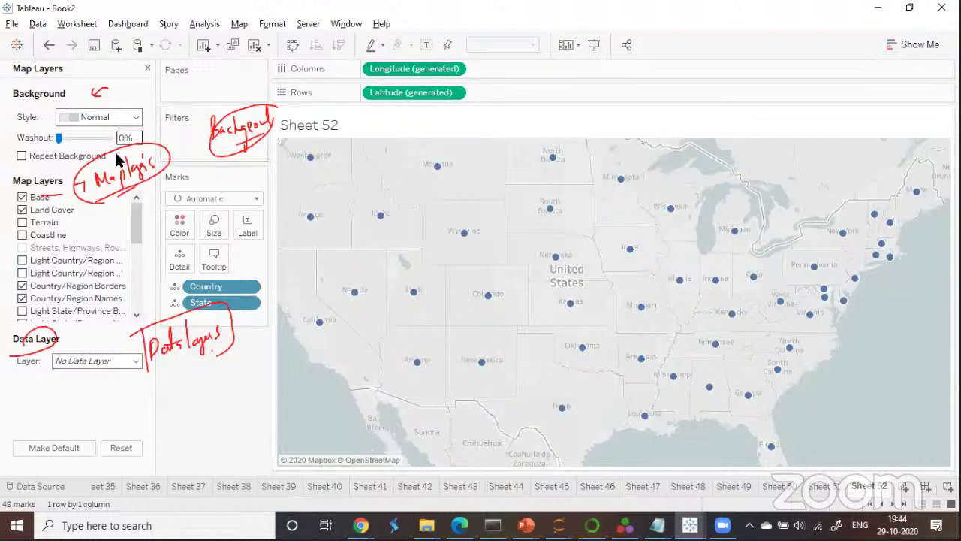
pyautogui.click(132, 120)
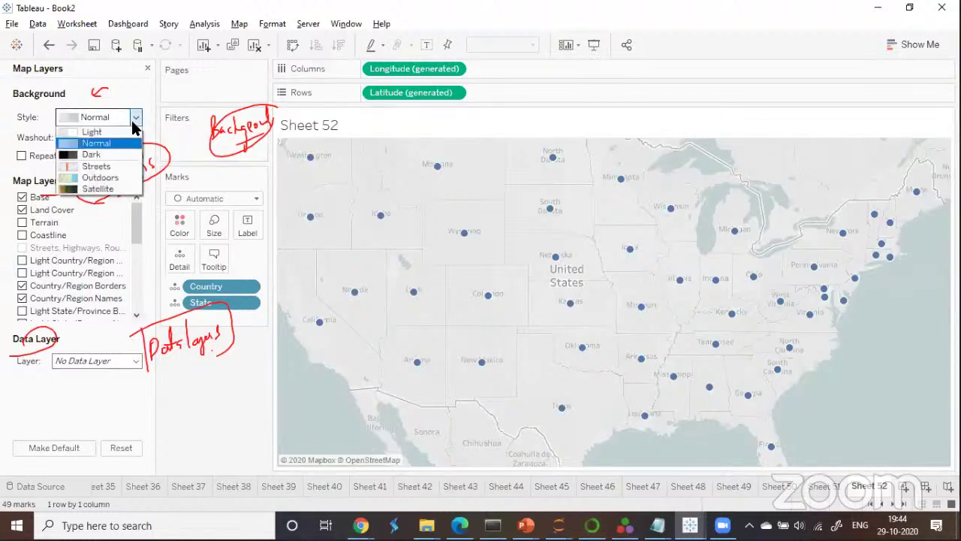
pyautogui.click(114, 156)
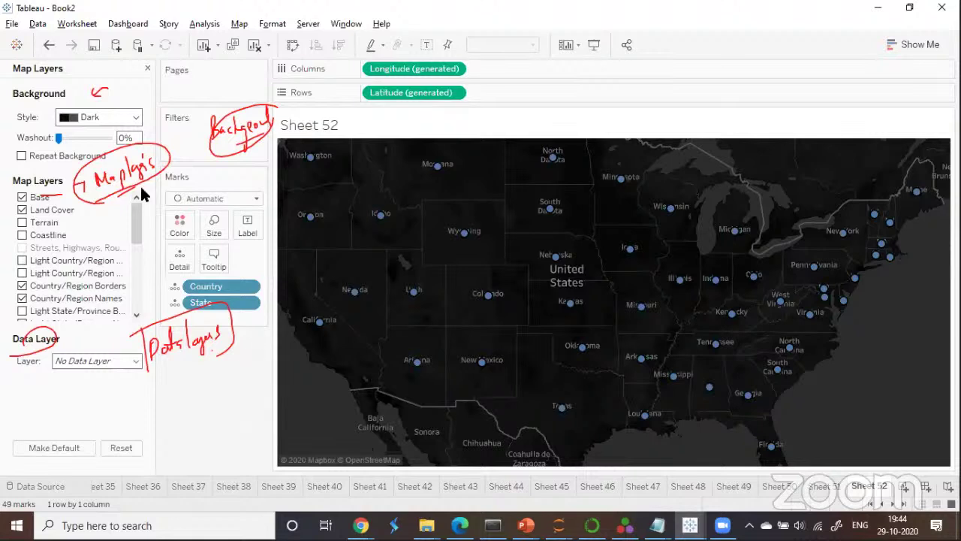
# Try the Streets and Satellite background styles on the states map.
pyautogui.click(136, 119)
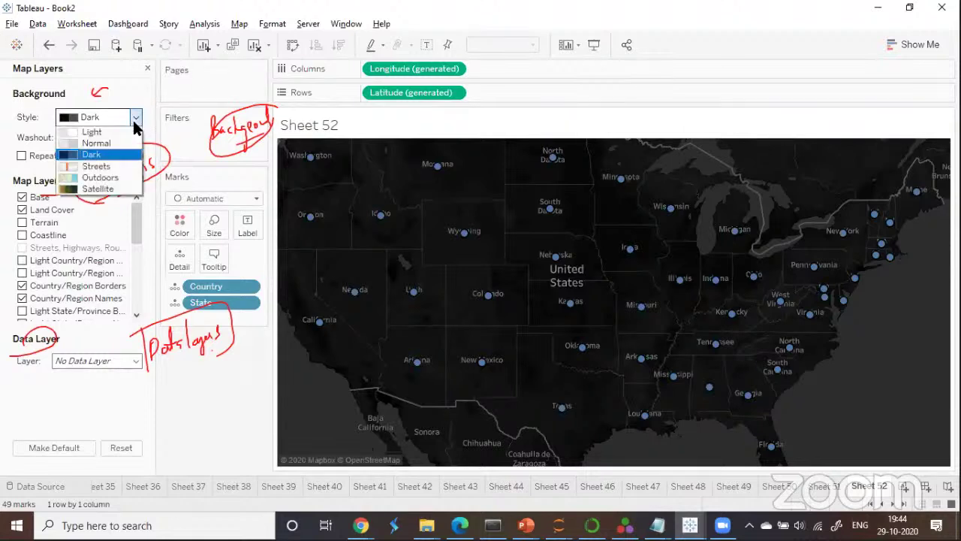
pyautogui.click(97, 156)
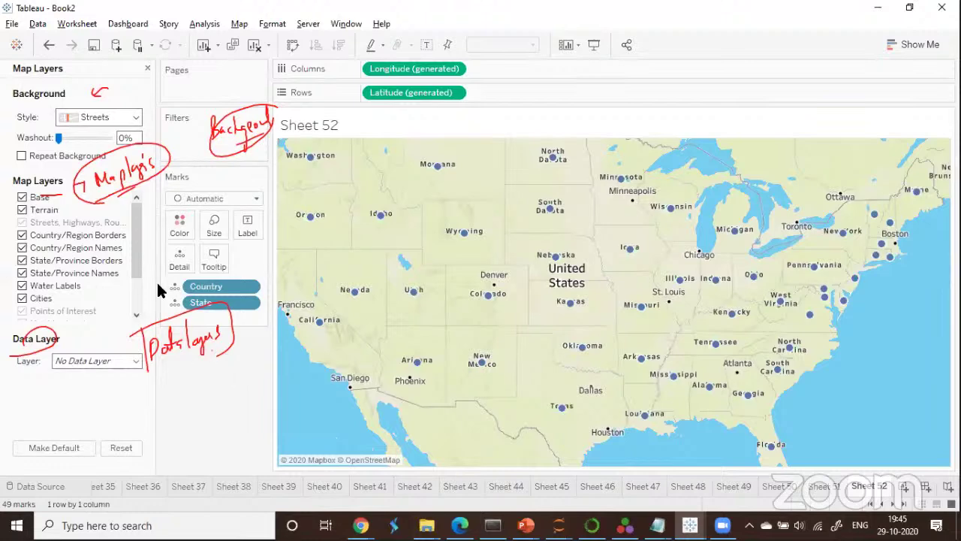
pyautogui.click(129, 118)
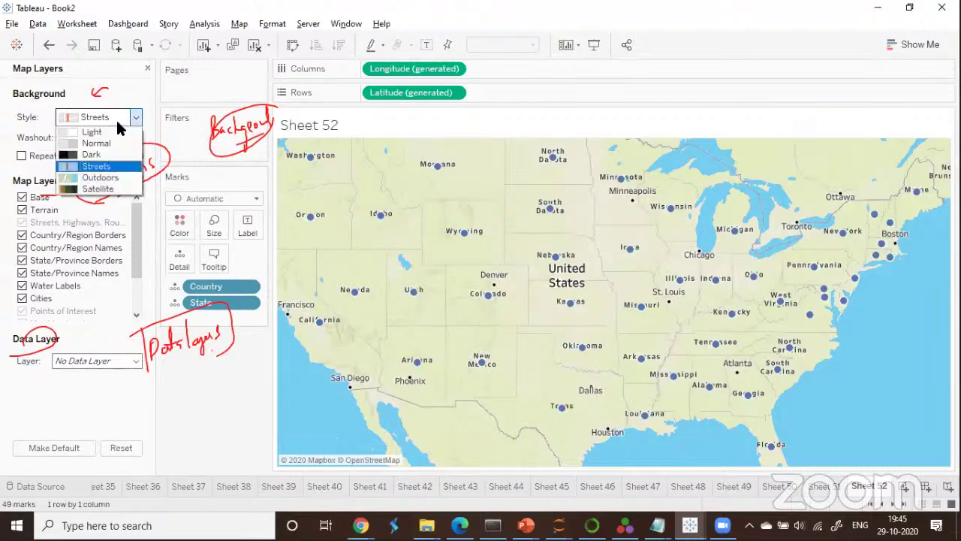
pyautogui.click(114, 190)
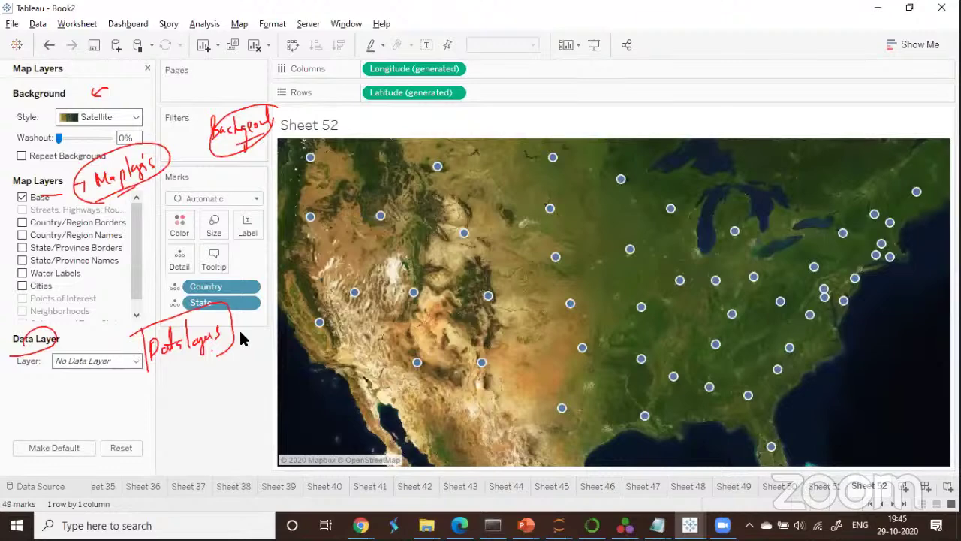
# Set the map's background style back to Light.
pyautogui.click(137, 118)
pyautogui.click(137, 118)
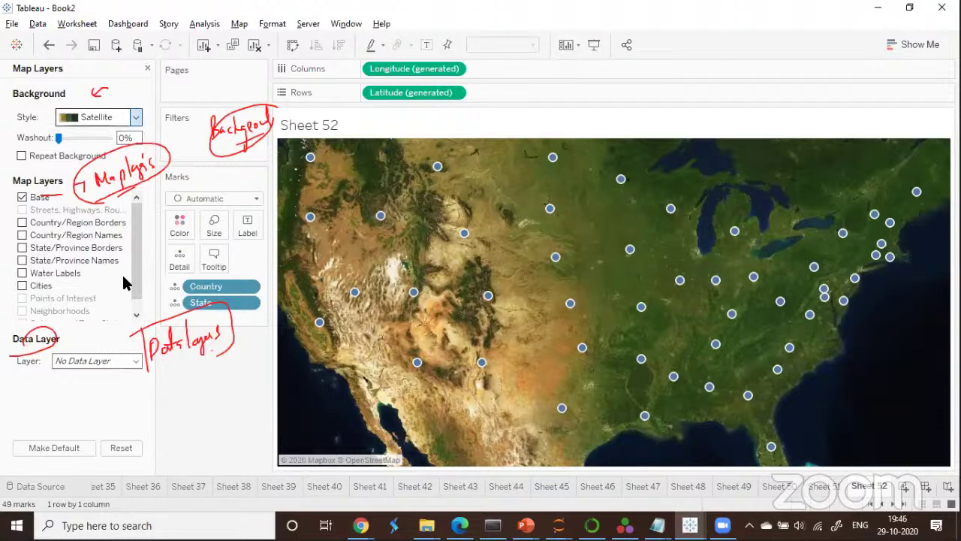
pyautogui.press('l')
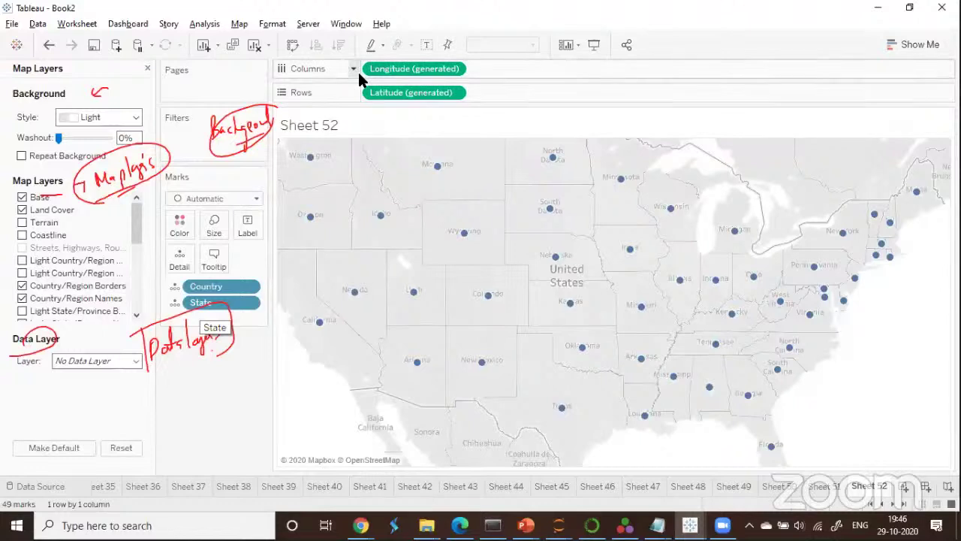
pyautogui.click(52, 199)
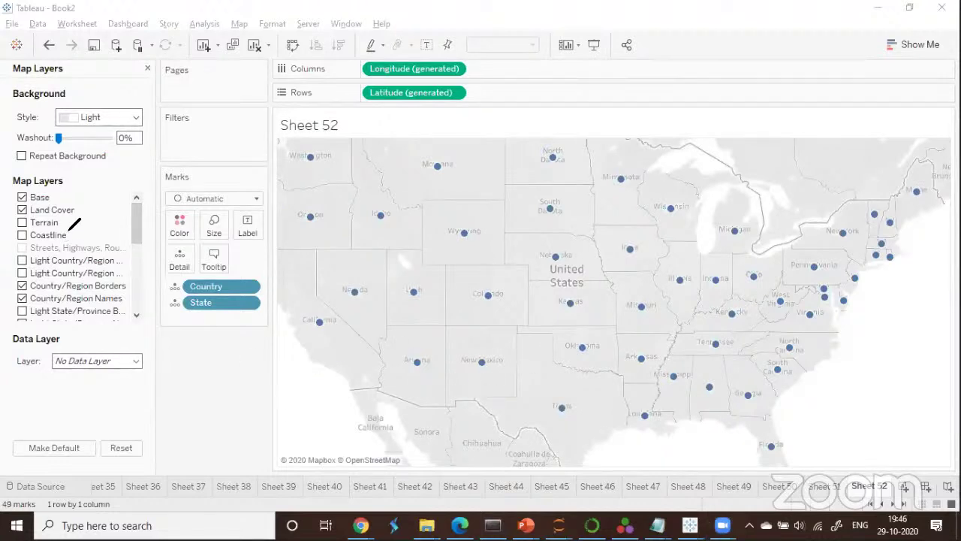
pyautogui.moveTo(67, 232); pyautogui.dragTo(94, 211)
pyautogui.moveTo(295, 334)
pyautogui.mouseDown()
pyautogui.moveTo(290, 310)
pyautogui.moveTo(407, 471)
pyautogui.moveTo(398, 425)
pyautogui.moveTo(459, 470)
pyautogui.mouseUp()
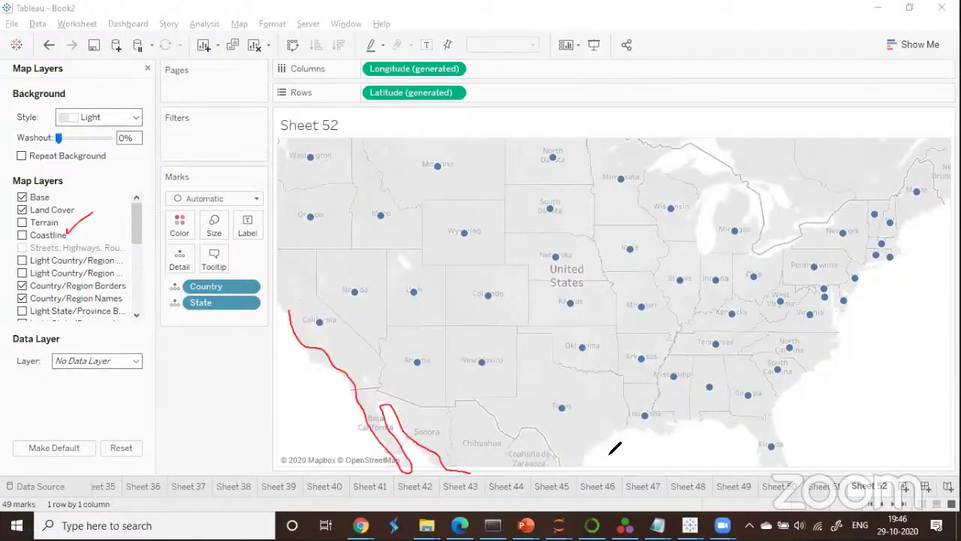
pyautogui.moveTo(577, 466); pyautogui.dragTo(680, 424)
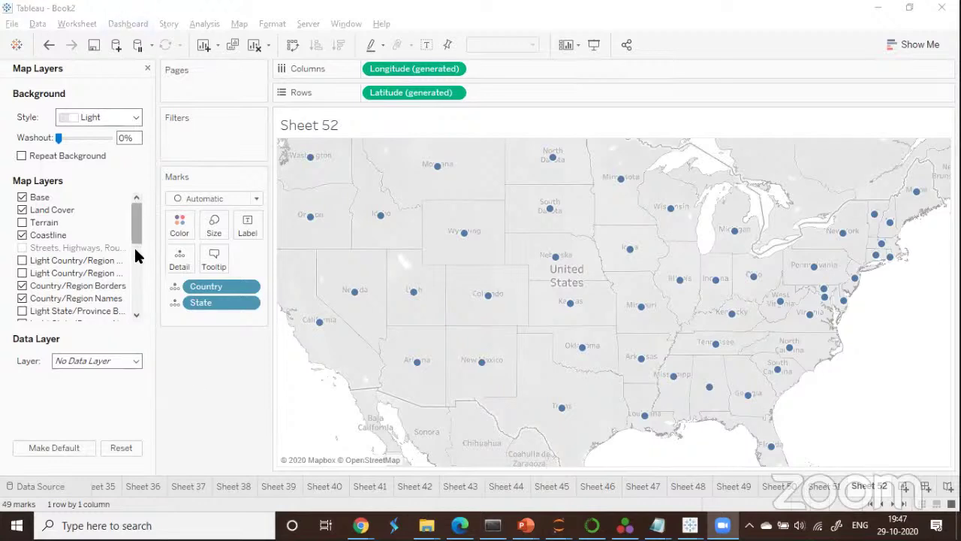
# Turn on the US Metro Labels (CBSA) and Area Code Boundaries map layers, and try out Area Code Labels without keeping it.
pyautogui.scroll(-4, 136, 259)
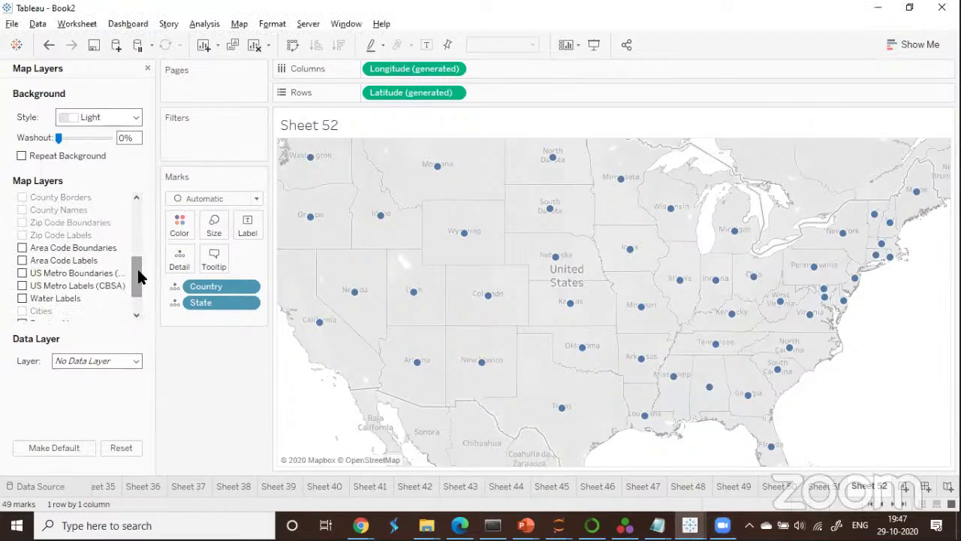
pyautogui.scroll(-2, 137, 277)
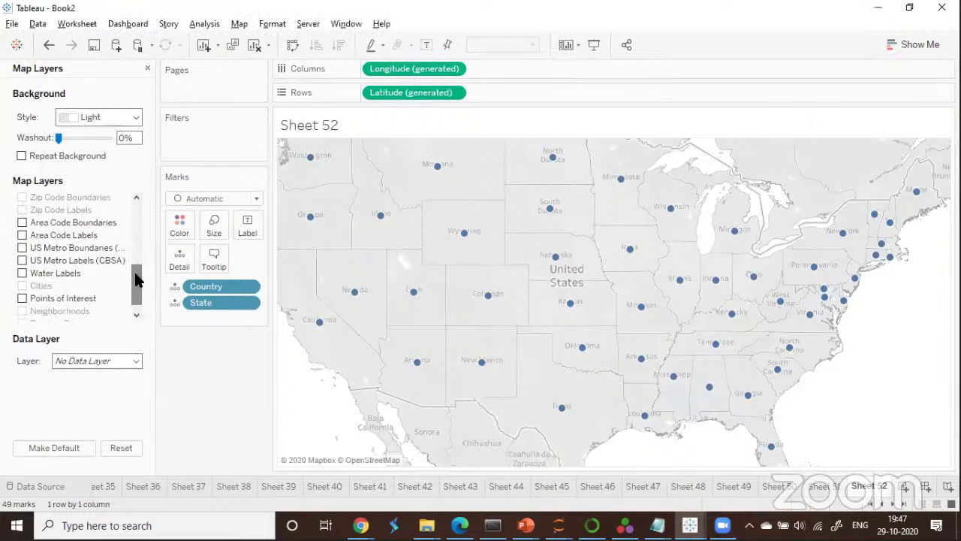
pyautogui.click(21, 261)
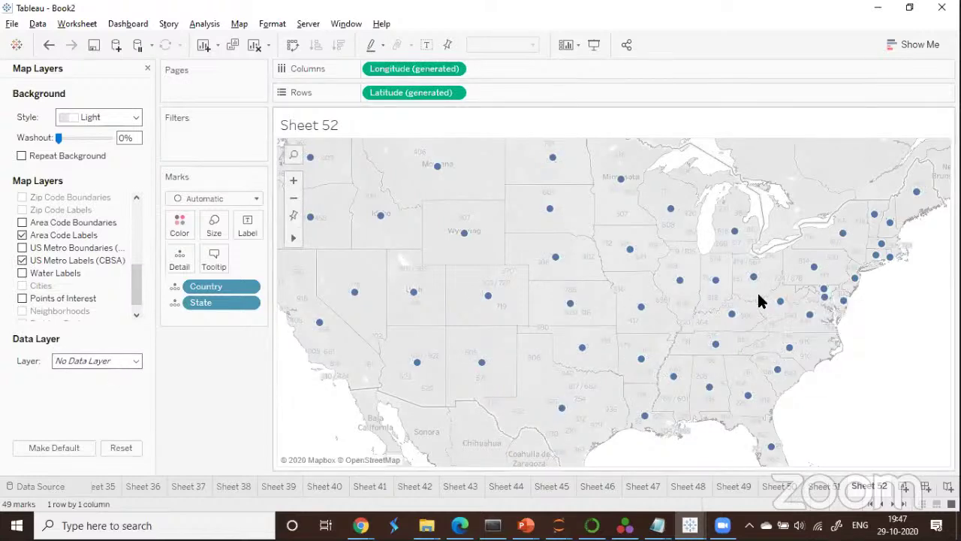
pyautogui.click(22, 235)
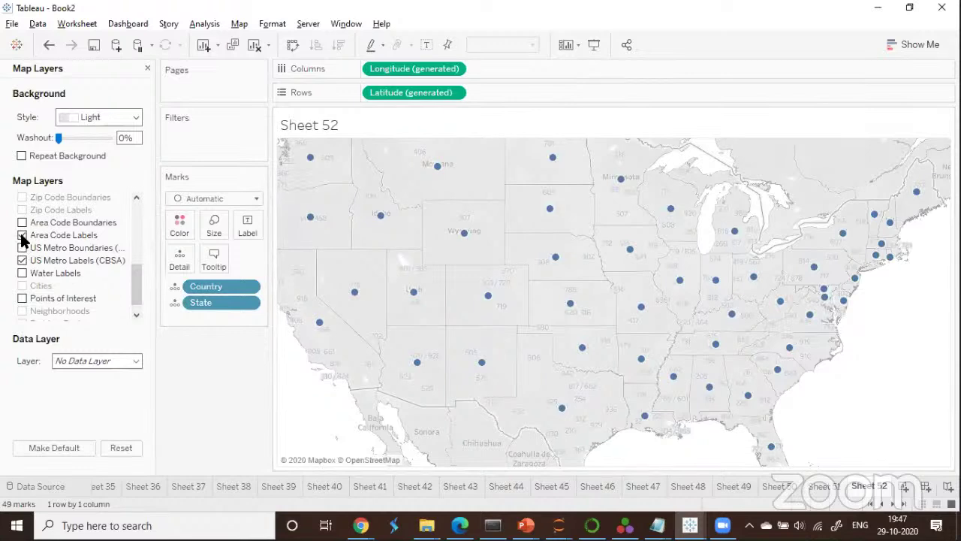
pyautogui.click(22, 223)
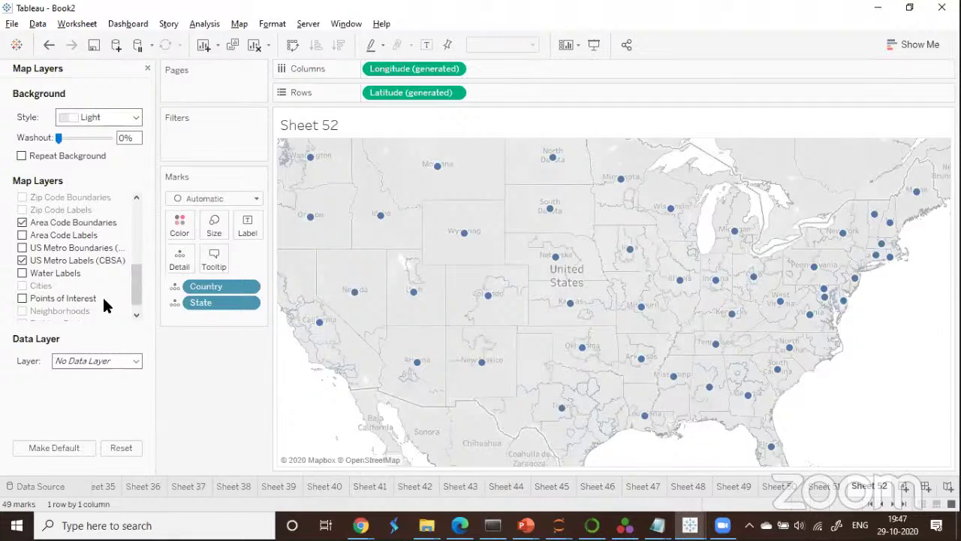
pyautogui.moveTo(136, 271); pyautogui.dragTo(141, 205)
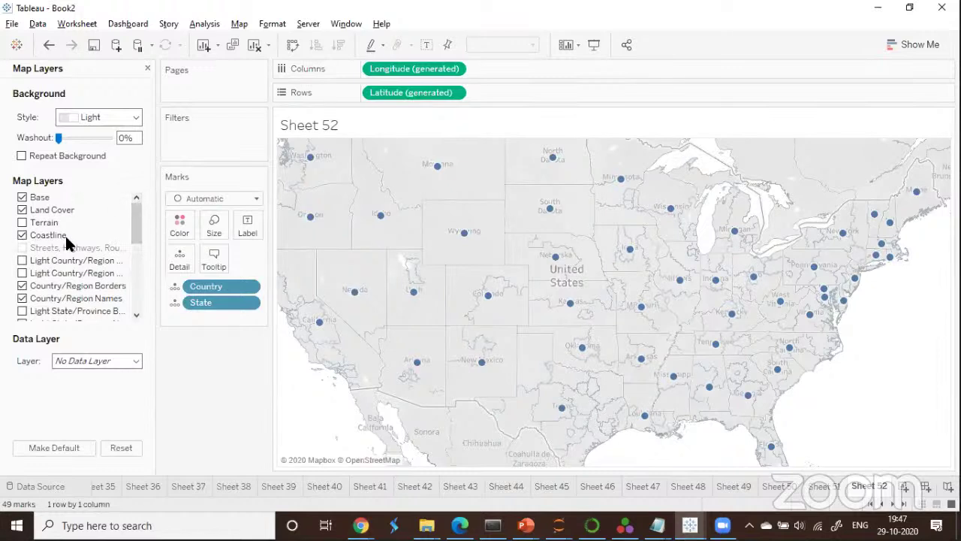
pyautogui.moveTo(135, 225); pyautogui.dragTo(139, 261)
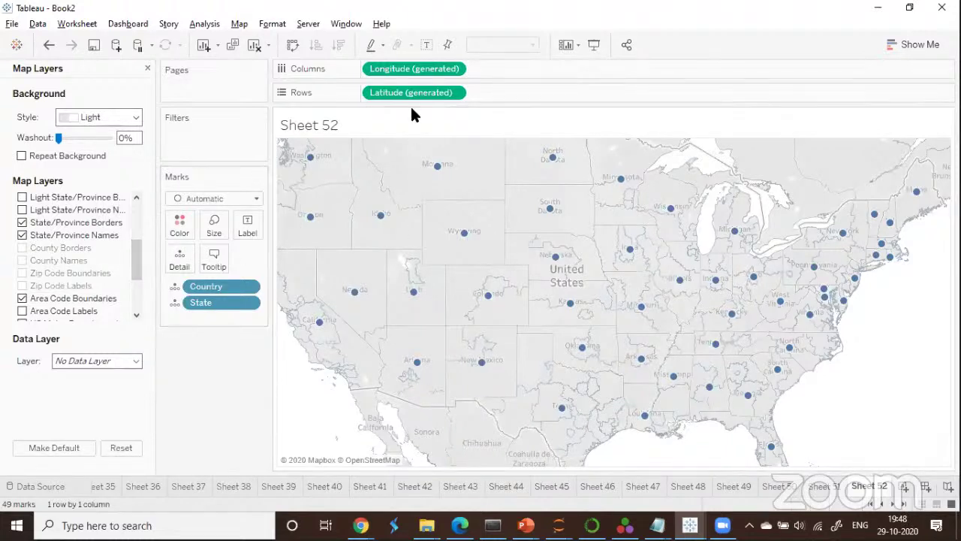
# Mark the greyed-out county and zip code layers and handwrite the boxed notes "Zoom into" and "unlocked" over the map.
pyautogui.moveTo(322, 255); pyautogui.dragTo(367, 252)
pyautogui.moveTo(398, 236); pyautogui.dragTo(418, 239)
pyautogui.moveTo(426, 248)
pyautogui.mouseDown()
pyautogui.moveTo(428, 210)
pyautogui.moveTo(342, 290)
pyautogui.mouseUp()
pyautogui.moveTo(99, 250); pyautogui.dragTo(115, 258)
pyautogui.moveTo(110, 278); pyautogui.dragTo(120, 274)
pyautogui.moveTo(215, 347)
pyautogui.mouseDown()
pyautogui.moveTo(262, 328)
pyautogui.moveTo(275, 336)
pyautogui.mouseUp()
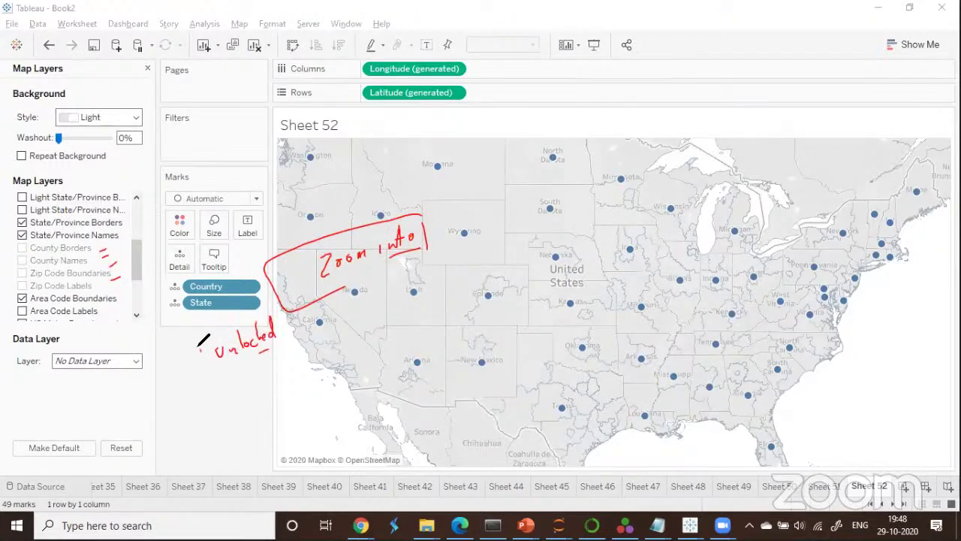
pyautogui.moveTo(198, 346); pyautogui.dragTo(212, 379)
pyautogui.moveTo(198, 345); pyautogui.dragTo(253, 362)
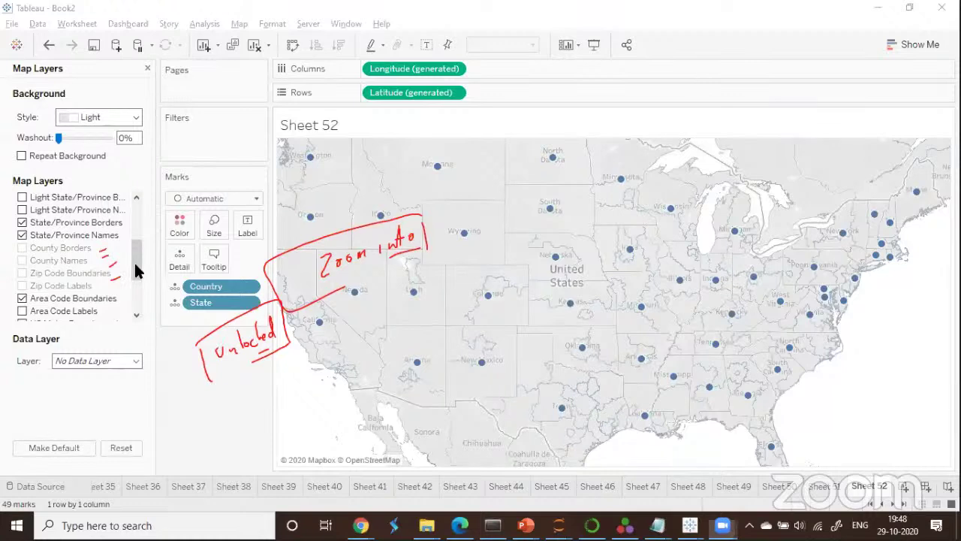
# Zoom into the central states and try the Cities map layer on and off.
pyautogui.scroll(-2, 138, 276)
pyautogui.moveTo(137, 276); pyautogui.dragTo(137, 275)
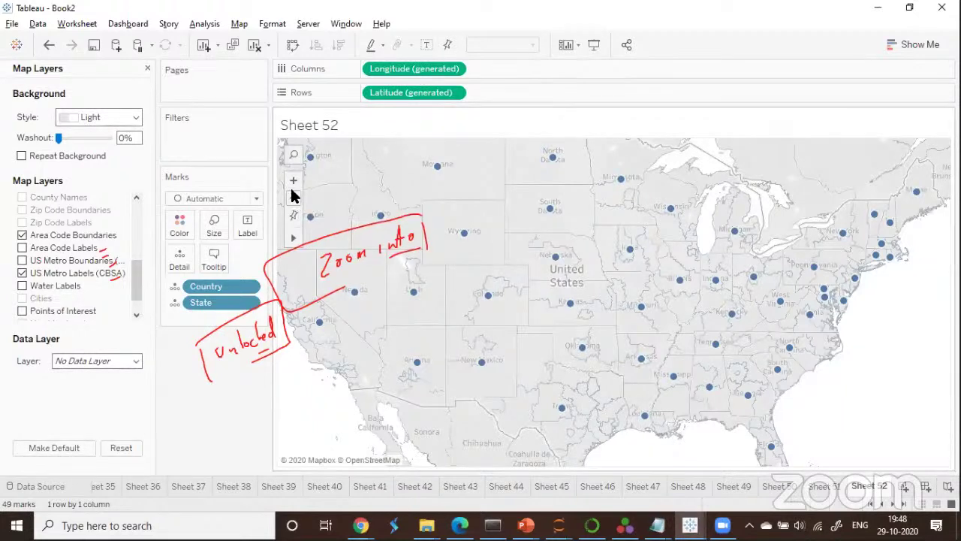
pyautogui.click(293, 186)
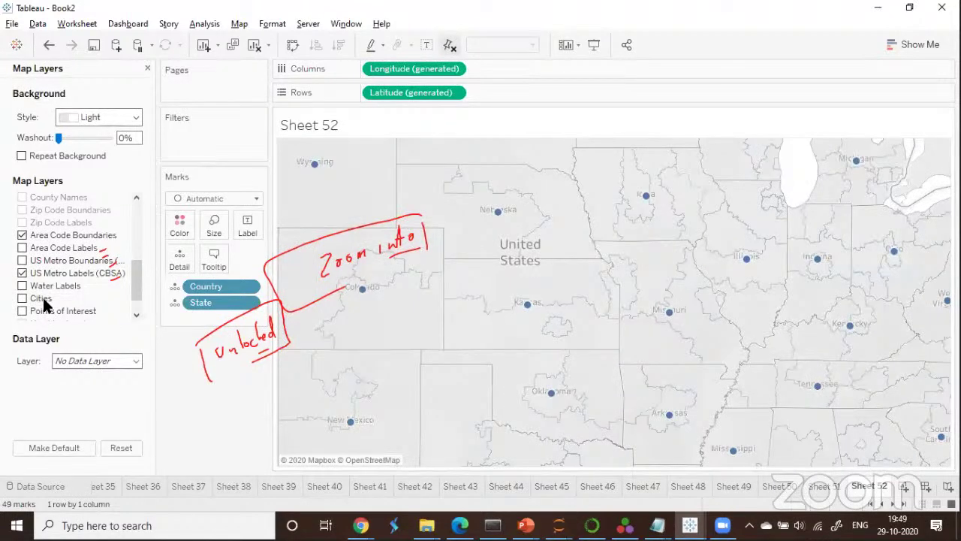
pyautogui.click(22, 298)
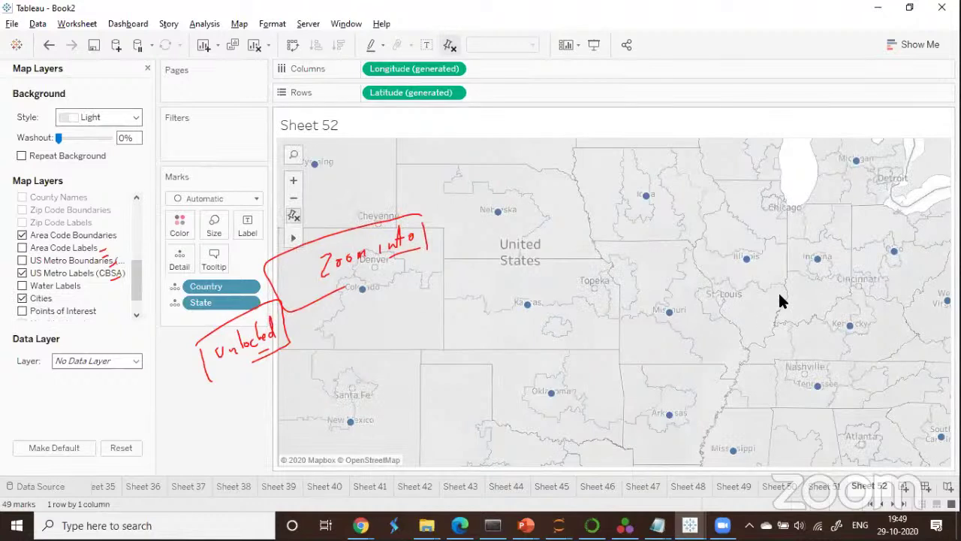
pyautogui.click(23, 300)
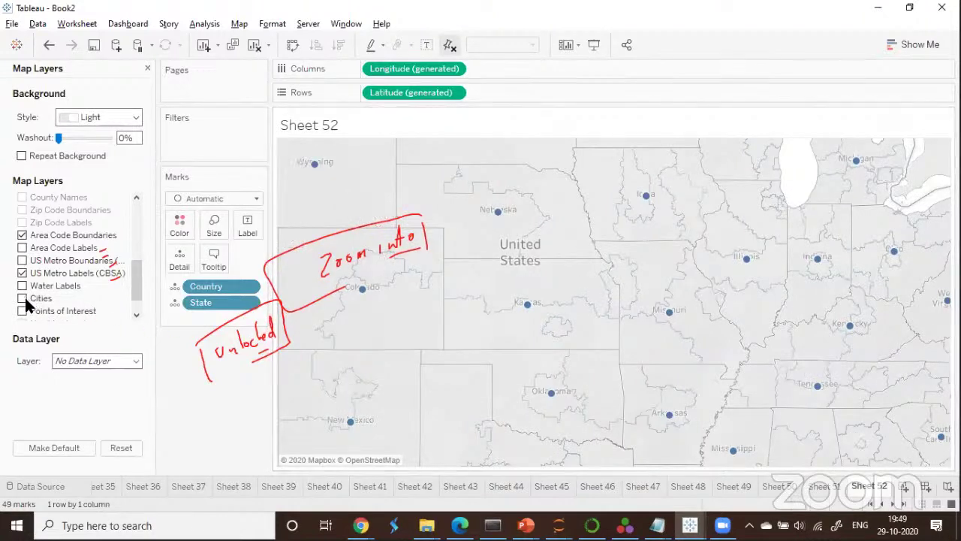
# Turn the Cities map layer on again and return the view to the whole country.
pyautogui.moveTo(136, 290); pyautogui.dragTo(141, 225)
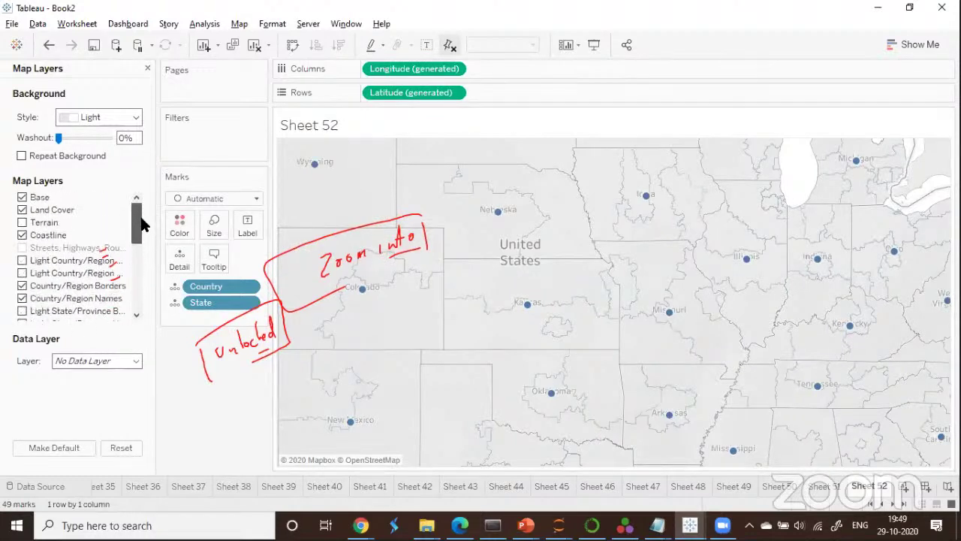
pyautogui.scroll(-1, 141, 226)
pyautogui.scroll(-6, 141, 229)
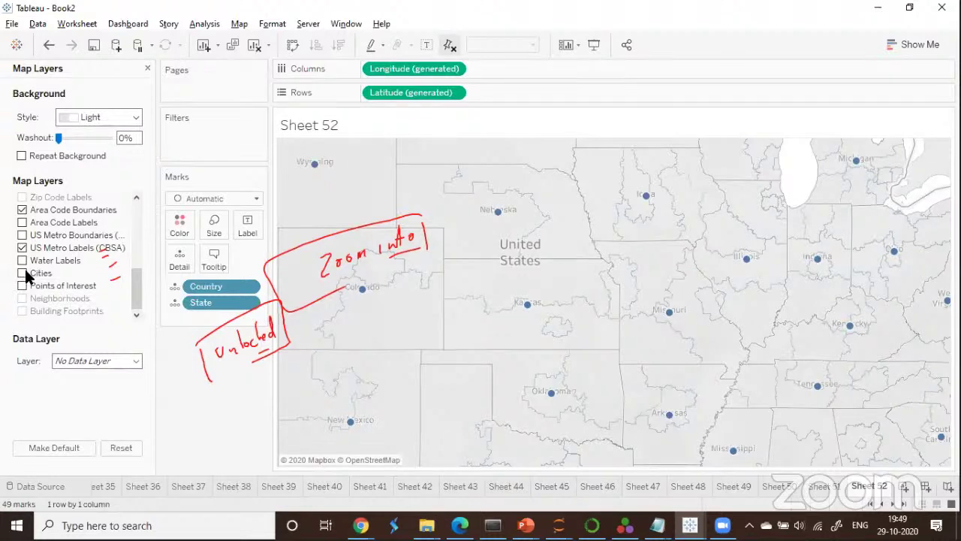
pyautogui.click(23, 273)
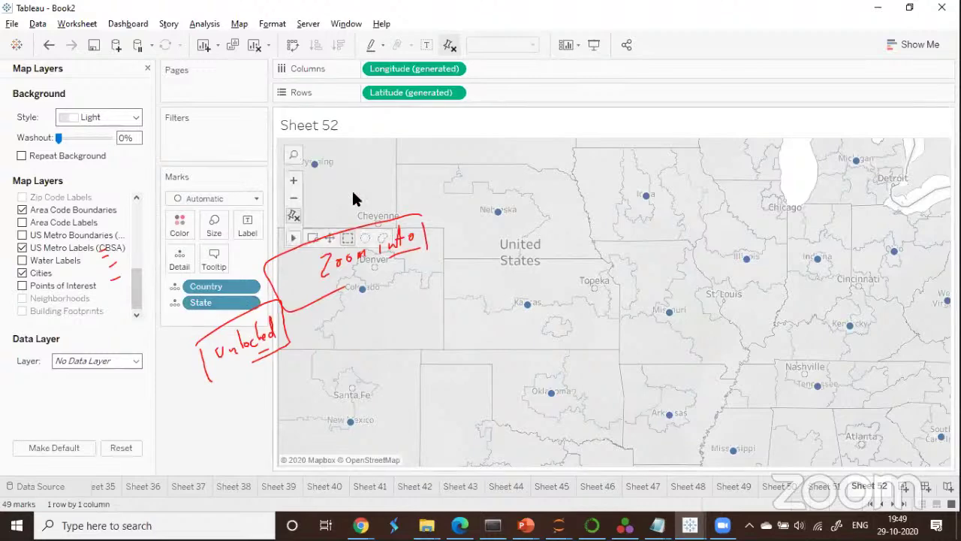
pyautogui.scroll(-3, 466, 247)
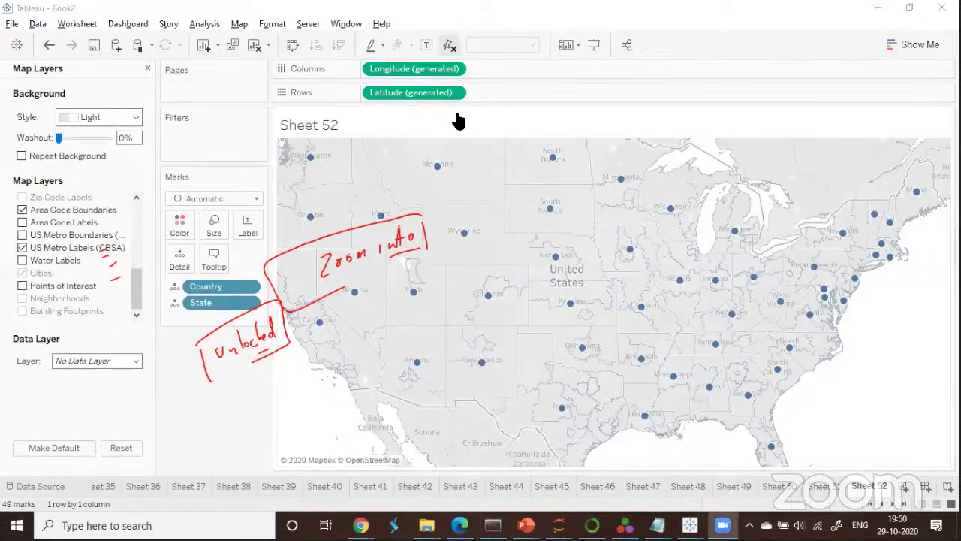
# Handwrite a boxed "Data layers" note and add the Male/Female Ratio data layer to the map.
pyautogui.moveTo(158, 369)
pyautogui.mouseDown()
pyautogui.moveTo(138, 380)
pyautogui.moveTo(187, 390)
pyautogui.moveTo(252, 368)
pyautogui.moveTo(218, 409)
pyautogui.moveTo(173, 419)
pyautogui.moveTo(187, 425)
pyautogui.mouseUp()
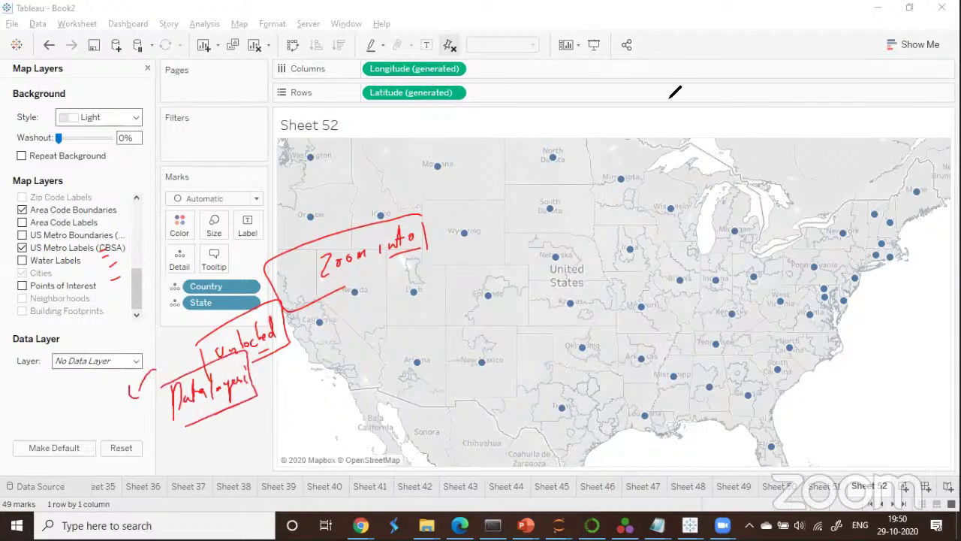
pyautogui.click(133, 363)
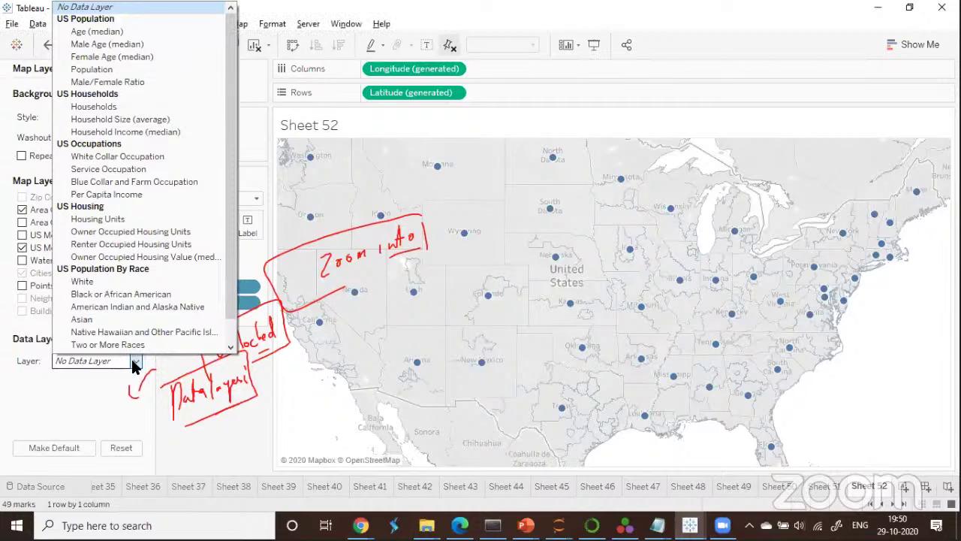
pyautogui.scroll(-1, 128, 330)
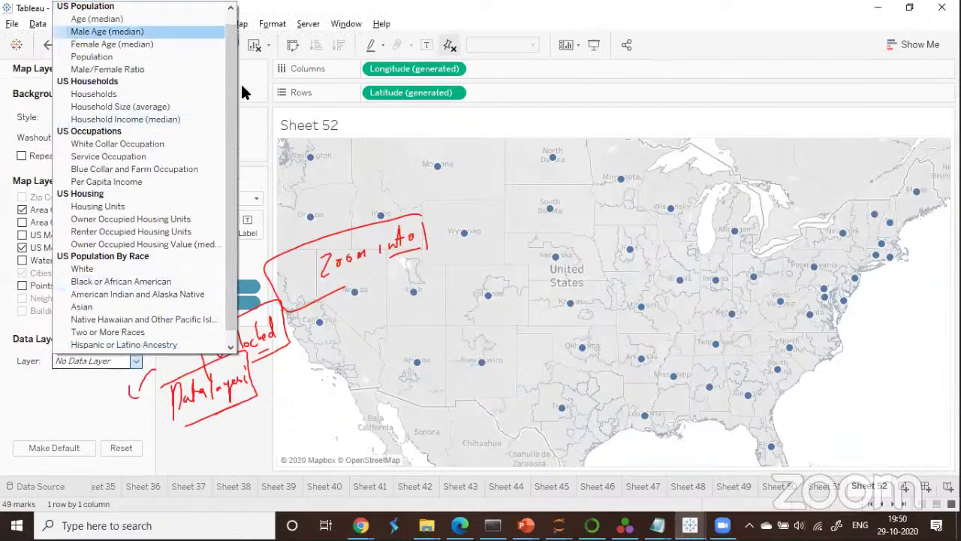
pyautogui.scroll(1, 229, 81)
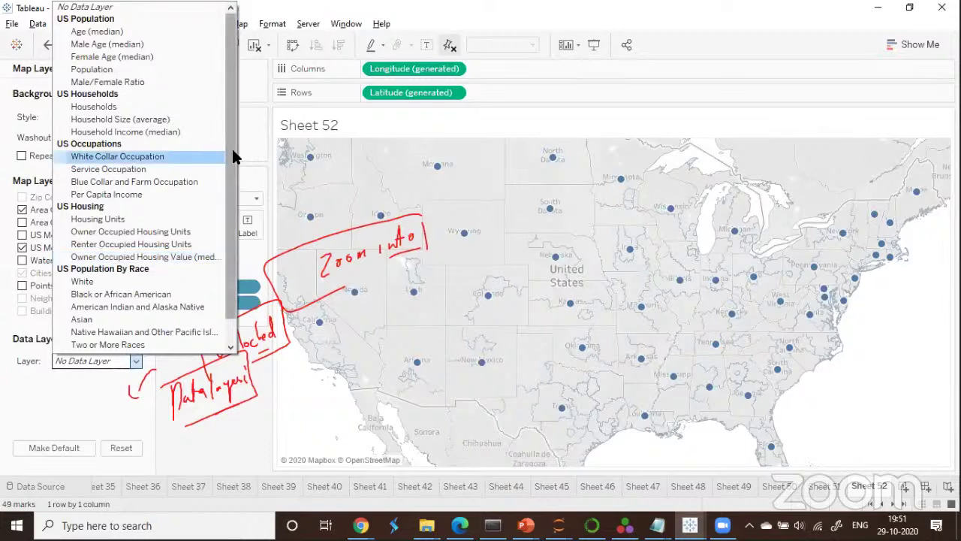
pyautogui.click(109, 84)
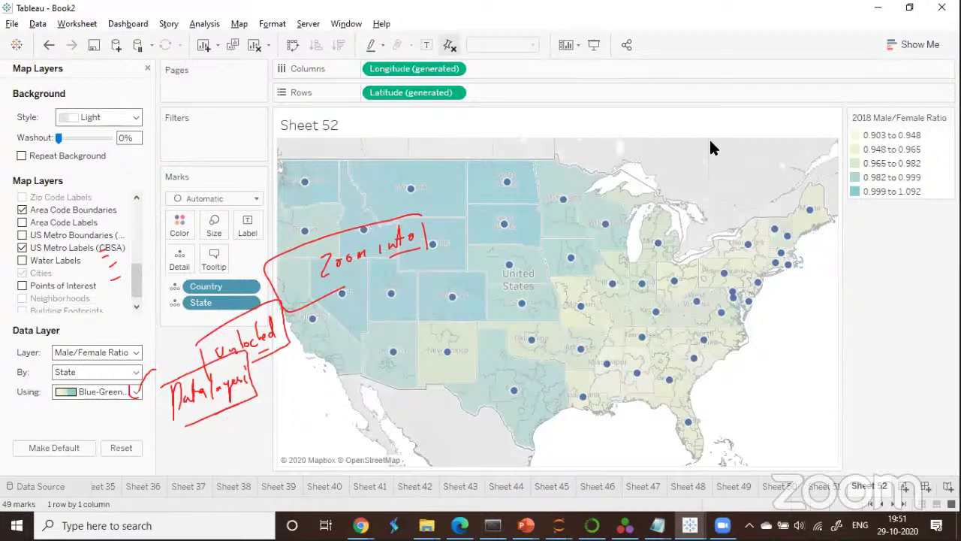
# Clear the handwritten notes and mark the data layer settings and the two highest ratio ranges in the legend.
pyautogui.click(685, 35)
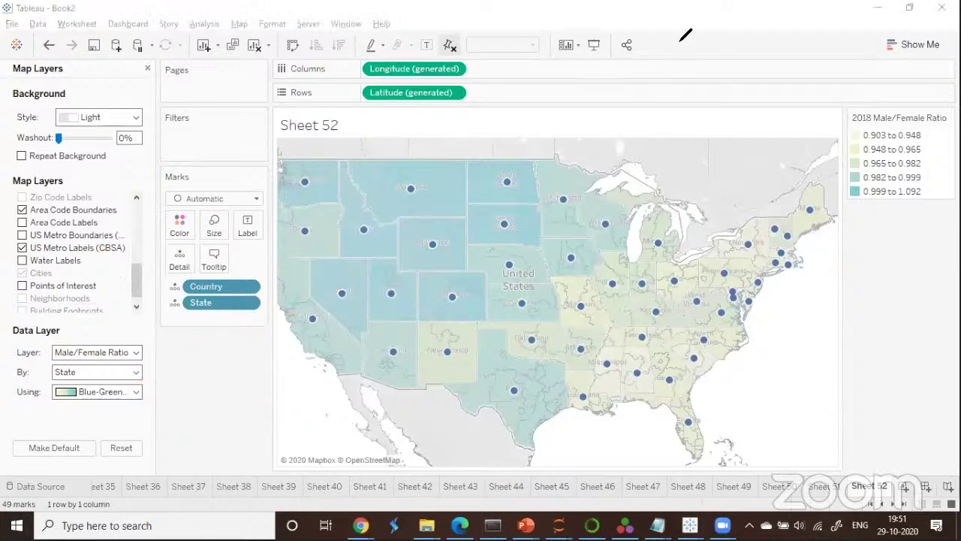
pyautogui.moveTo(150, 349)
pyautogui.mouseDown()
pyautogui.moveTo(176, 345)
pyautogui.moveTo(150, 369)
pyautogui.moveTo(166, 369)
pyautogui.mouseUp()
pyautogui.moveTo(164, 377); pyautogui.dragTo(155, 391)
pyautogui.moveTo(412, 234); pyautogui.dragTo(417, 234)
pyautogui.moveTo(523, 223); pyautogui.dragTo(527, 223)
pyautogui.moveTo(919, 199)
pyautogui.mouseDown()
pyautogui.moveTo(896, 202)
pyautogui.moveTo(920, 182)
pyautogui.mouseUp()
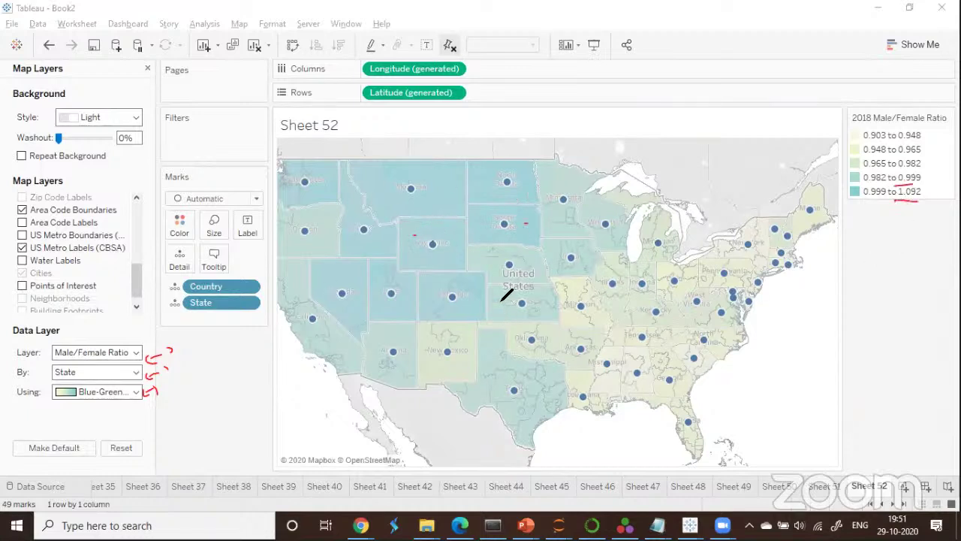
# Mark Montana, the Dakotas, Wyoming, New York and Pennsylvania on the map and handwrite the boxed note "Male female Ratio".
pyautogui.moveTo(422, 190); pyautogui.dragTo(501, 186)
pyautogui.moveTo(522, 210); pyautogui.dragTo(490, 217)
pyautogui.moveTo(414, 236); pyautogui.dragTo(425, 234)
pyautogui.moveTo(738, 265); pyautogui.dragTo(749, 250)
pyautogui.moveTo(212, 357)
pyautogui.mouseDown()
pyautogui.moveTo(217, 343)
pyautogui.moveTo(232, 348)
pyautogui.moveTo(252, 323)
pyautogui.moveTo(259, 342)
pyautogui.moveTo(267, 331)
pyautogui.moveTo(276, 336)
pyautogui.moveTo(293, 309)
pyautogui.moveTo(334, 299)
pyautogui.moveTo(323, 323)
pyautogui.mouseUp()
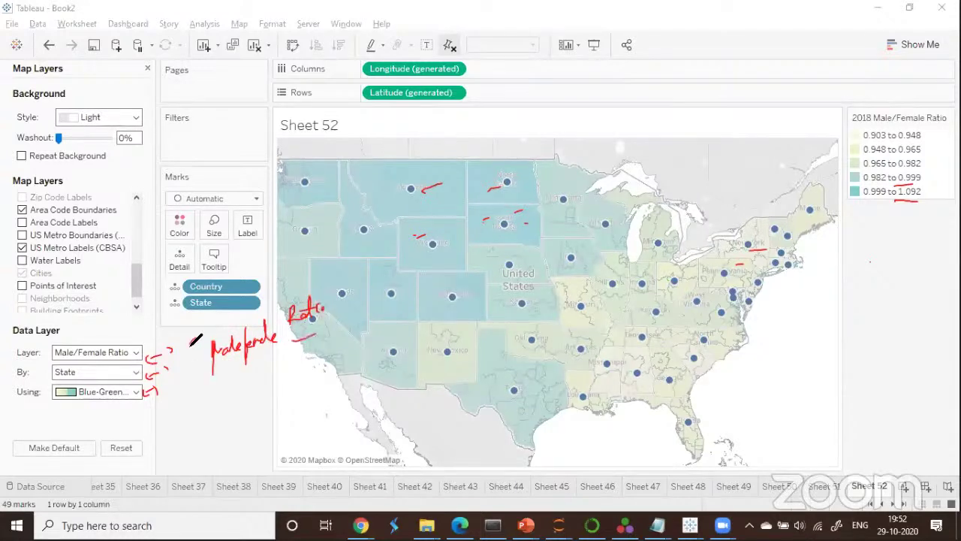
pyautogui.moveTo(194, 340); pyautogui.dragTo(214, 350)
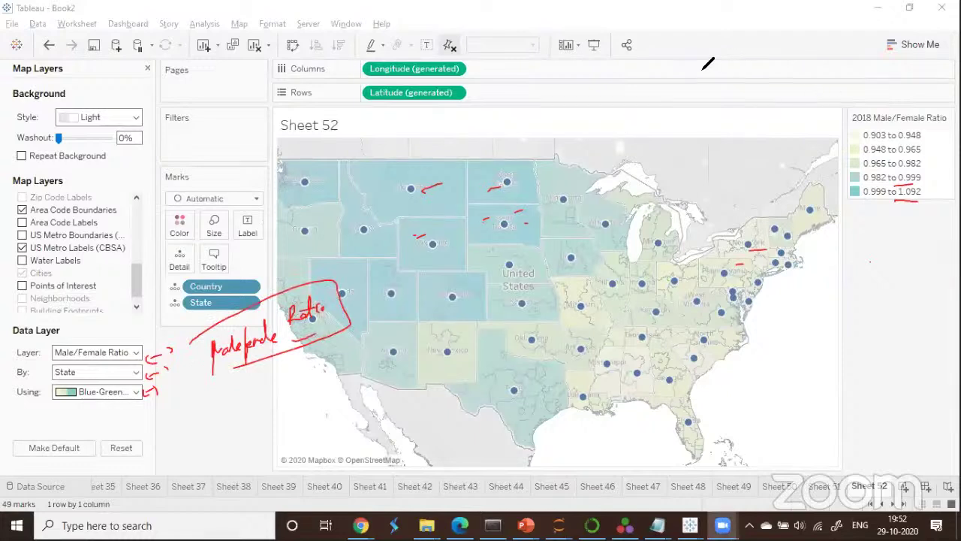
# Recolour the data layer with the Area Red-Green Diverging palette and switch it to Population.
pyautogui.click(132, 393)
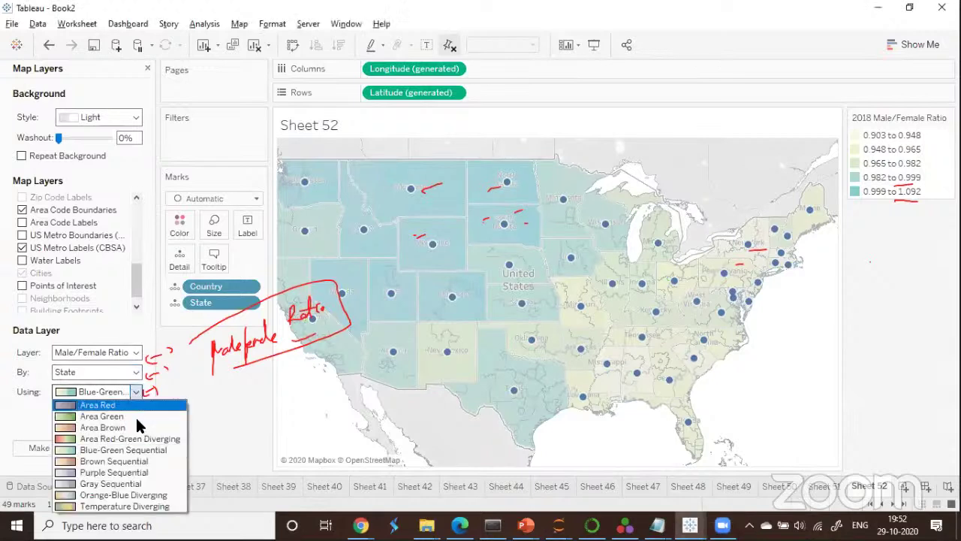
pyautogui.click(122, 440)
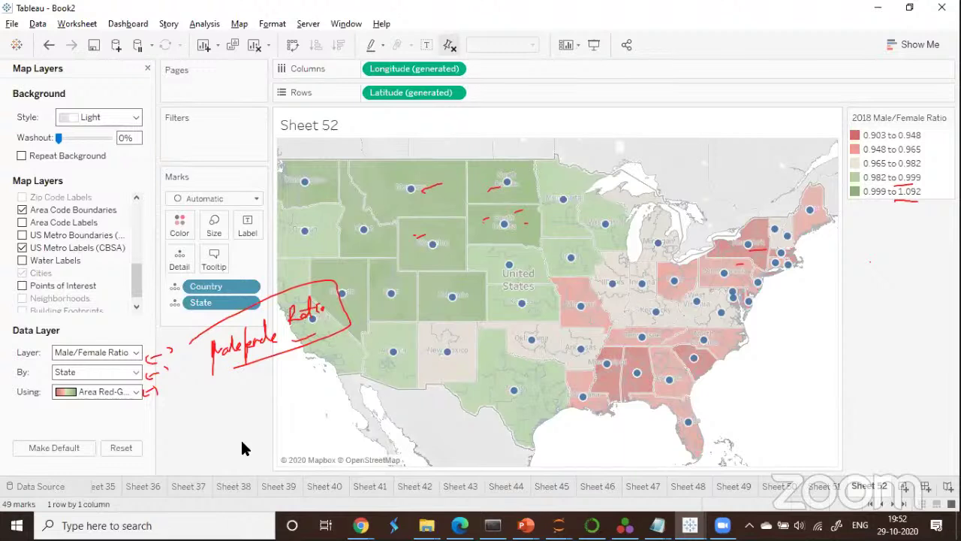
pyautogui.click(134, 353)
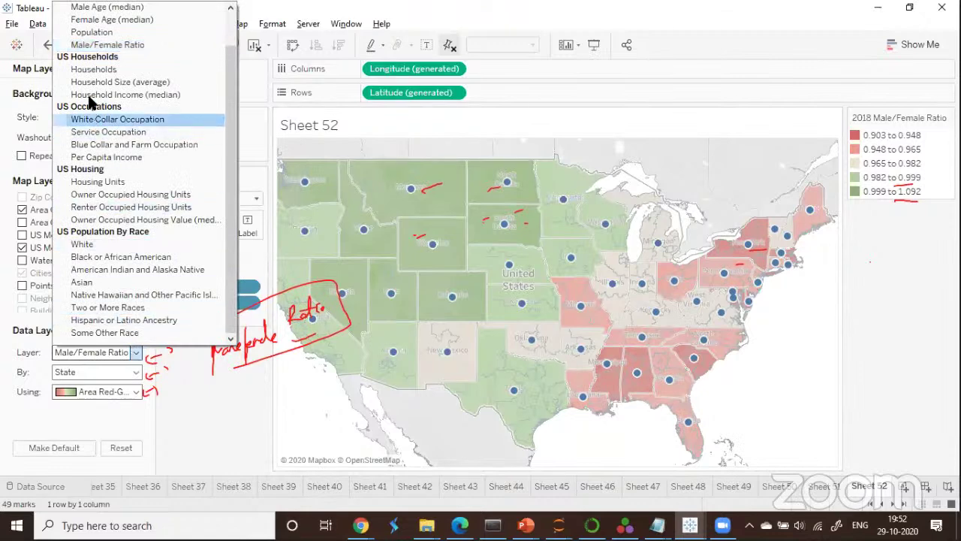
pyautogui.click(91, 33)
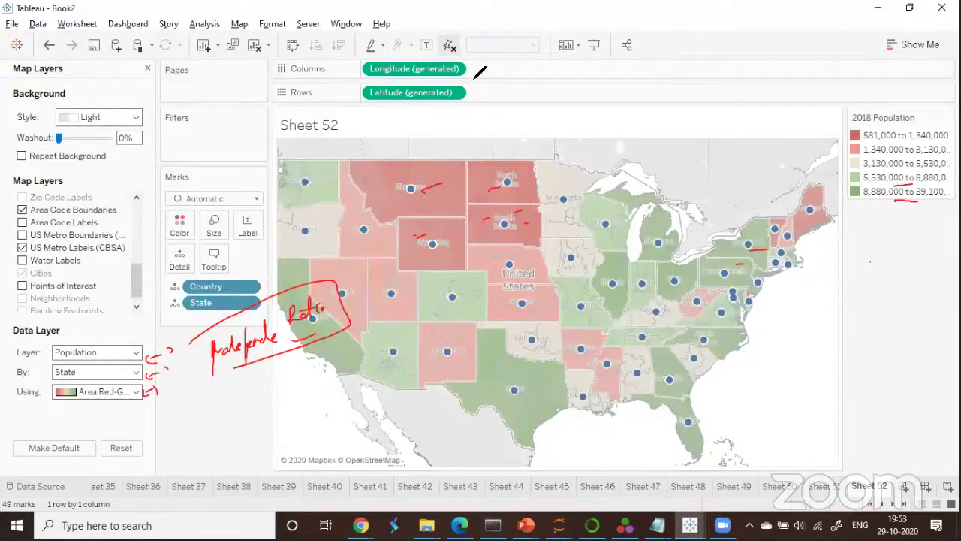
# Handwrite the boxed note "Data layers to USA" in the ocean area east of the map.
pyautogui.moveTo(787, 302); pyautogui.dragTo(790, 321)
pyautogui.moveTo(805, 297)
pyautogui.mouseDown()
pyautogui.moveTo(802, 317)
pyautogui.moveTo(826, 286)
pyautogui.moveTo(832, 302)
pyautogui.moveTo(853, 295)
pyautogui.mouseUp()
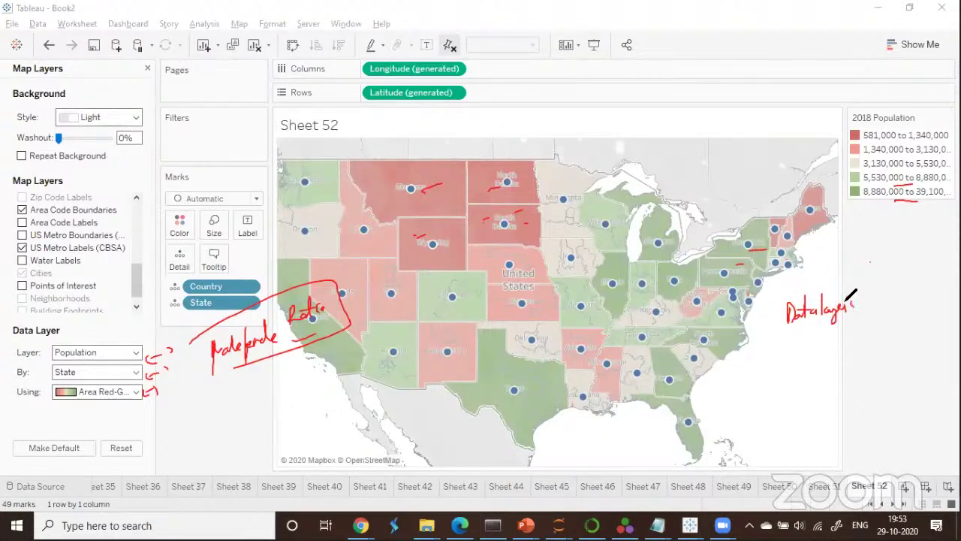
pyautogui.moveTo(786, 334)
pyautogui.mouseDown()
pyautogui.moveTo(853, 320)
pyautogui.moveTo(886, 293)
pyautogui.moveTo(921, 284)
pyautogui.mouseUp()
pyautogui.moveTo(778, 308)
pyautogui.mouseDown()
pyautogui.moveTo(918, 263)
pyautogui.moveTo(785, 332)
pyautogui.mouseUp()
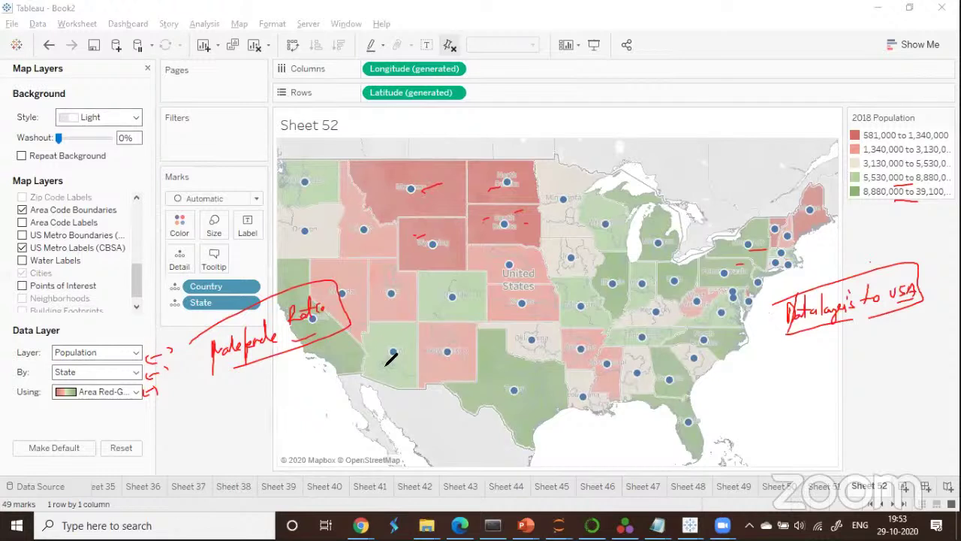
# Handwrite the note "limited option in terms of layers" below the ratio note and look through the available data layers.
pyautogui.moveTo(217, 380)
pyautogui.mouseDown()
pyautogui.moveTo(248, 385)
pyautogui.moveTo(332, 347)
pyautogui.mouseUp()
pyautogui.moveTo(250, 405); pyautogui.dragTo(353, 356)
pyautogui.moveTo(218, 365); pyautogui.dragTo(212, 413)
pyautogui.moveTo(355, 344); pyautogui.dragTo(360, 387)
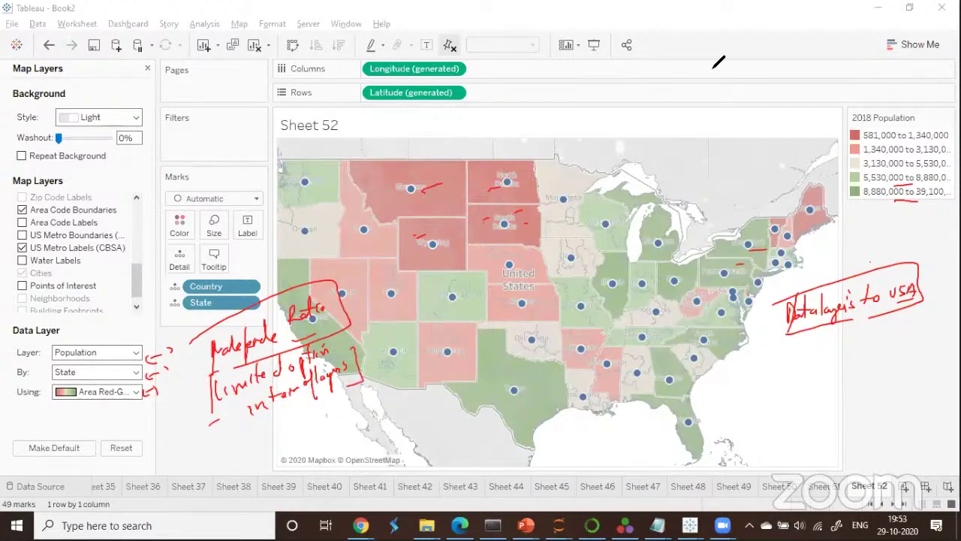
pyautogui.click(135, 352)
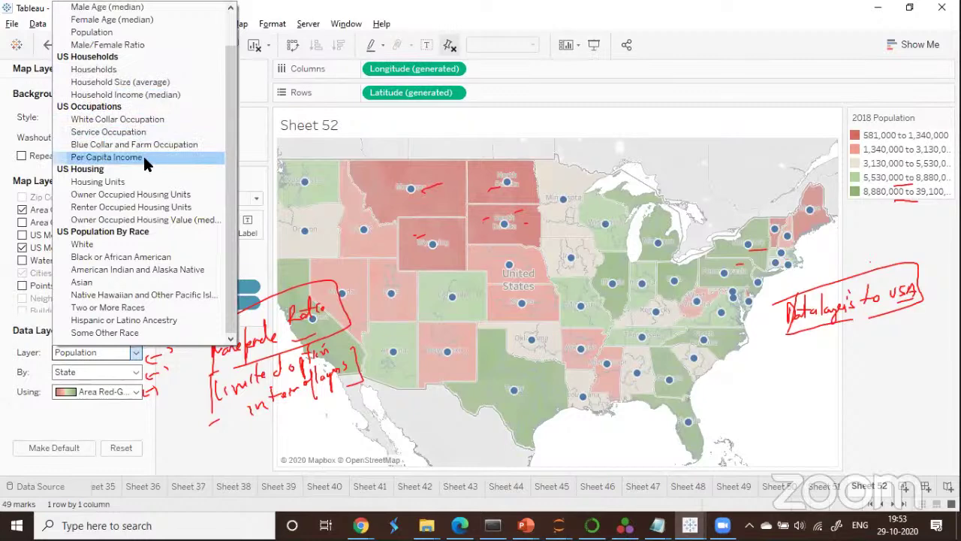
pyautogui.click(307, 421)
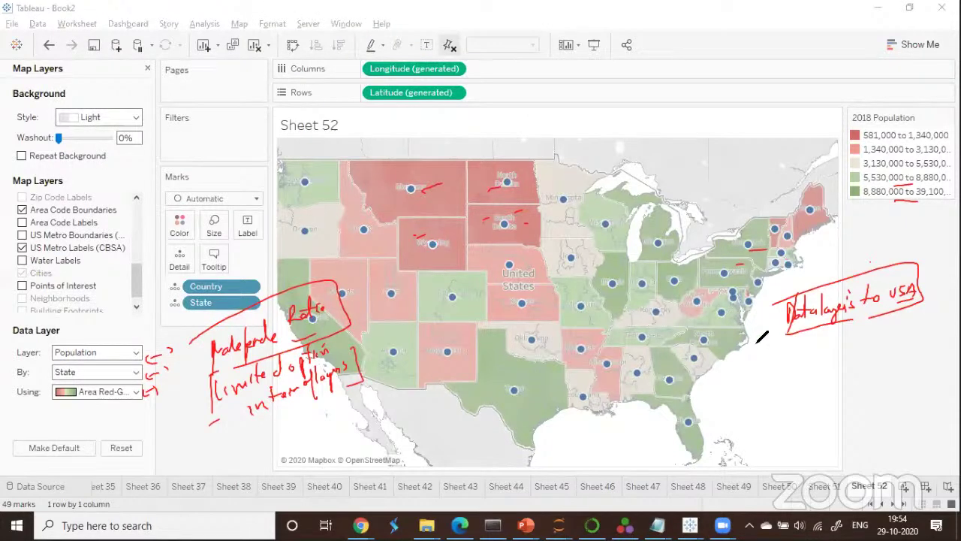
# Handwrite the bracketed notes "1 layer" and "Population layer map" beneath the "Data layers to USA" note.
pyautogui.moveTo(758, 344)
pyautogui.mouseDown()
pyautogui.moveTo(760, 361)
pyautogui.moveTo(790, 358)
pyautogui.moveTo(744, 339)
pyautogui.moveTo(789, 321)
pyautogui.moveTo(762, 356)
pyautogui.mouseUp()
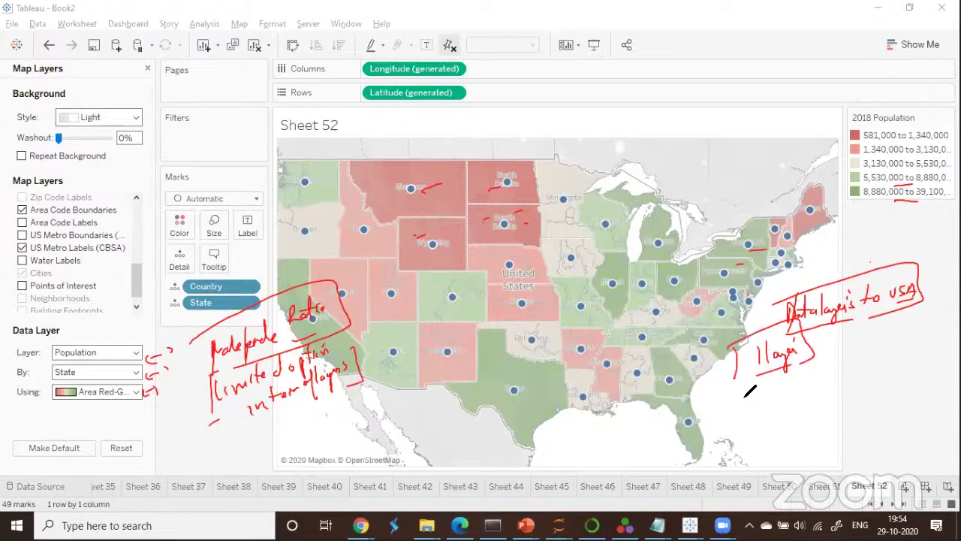
pyautogui.moveTo(746, 389)
pyautogui.mouseDown()
pyautogui.moveTo(811, 382)
pyautogui.moveTo(840, 365)
pyautogui.mouseUp()
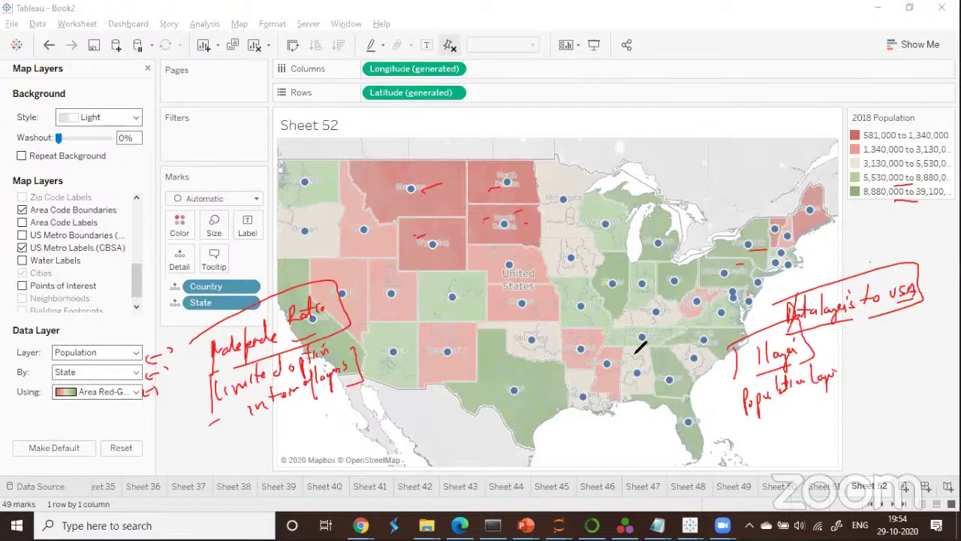
pyautogui.moveTo(757, 412)
pyautogui.mouseDown()
pyautogui.moveTo(760, 428)
pyautogui.moveTo(785, 409)
pyautogui.moveTo(787, 435)
pyautogui.mouseUp()
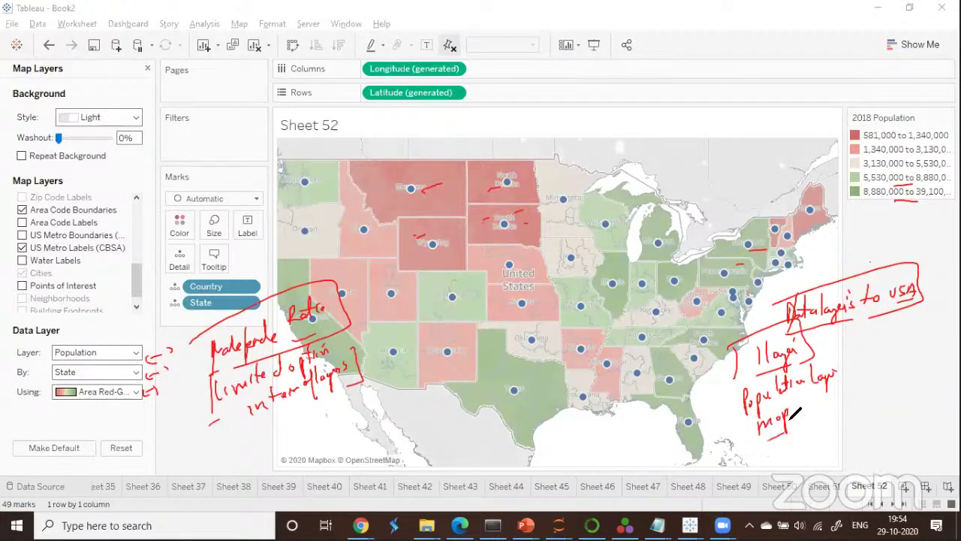
pyautogui.moveTo(739, 379); pyautogui.dragTo(734, 440)
pyautogui.moveTo(721, 392); pyautogui.dragTo(822, 422)
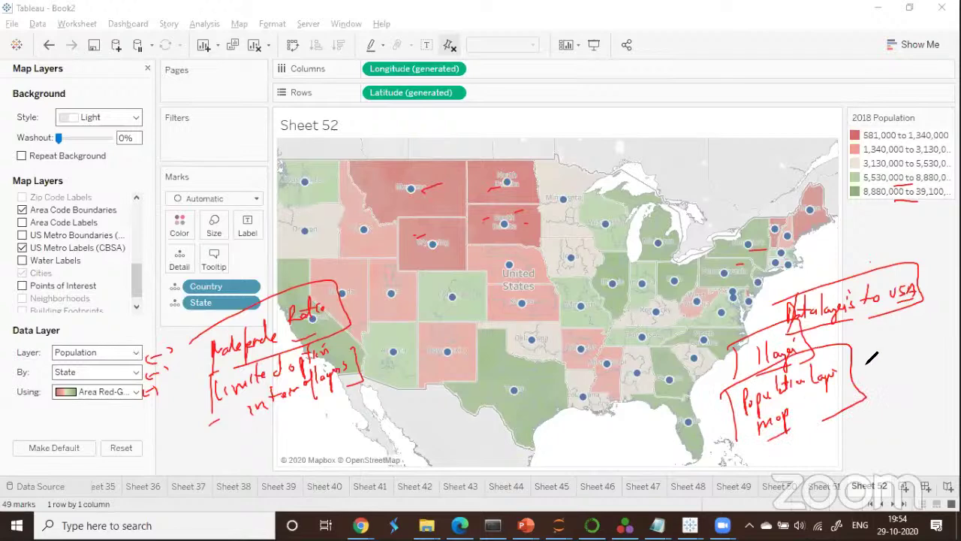
# Handwrite "not possible" and a boxed "Income layer" beside the population note, and add boxed notes about layers, including "Importing layers from web".
pyautogui.moveTo(859, 372)
pyautogui.mouseDown()
pyautogui.moveTo(882, 351)
pyautogui.moveTo(937, 340)
pyautogui.mouseUp()
pyautogui.moveTo(893, 385)
pyautogui.mouseDown()
pyautogui.moveTo(901, 398)
pyautogui.moveTo(936, 388)
pyautogui.moveTo(943, 372)
pyautogui.moveTo(940, 382)
pyautogui.mouseUp()
pyautogui.moveTo(869, 407)
pyautogui.mouseDown()
pyautogui.moveTo(879, 420)
pyautogui.moveTo(912, 420)
pyautogui.moveTo(940, 394)
pyautogui.moveTo(860, 424)
pyautogui.moveTo(855, 412)
pyautogui.mouseUp()
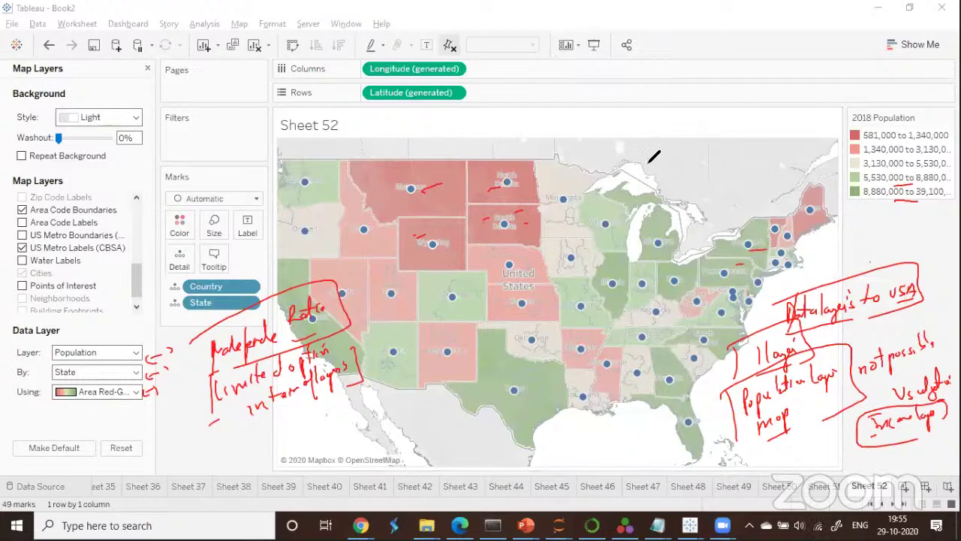
pyautogui.moveTo(645, 171)
pyautogui.mouseDown()
pyautogui.moveTo(703, 138)
pyautogui.moveTo(736, 155)
pyautogui.moveTo(755, 143)
pyautogui.moveTo(753, 129)
pyautogui.moveTo(680, 185)
pyautogui.mouseUp()
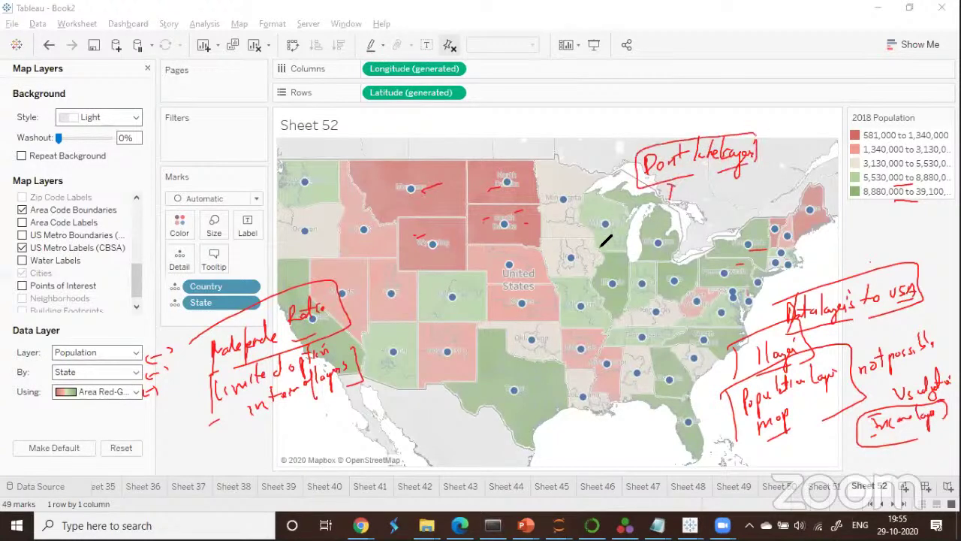
pyautogui.moveTo(573, 418)
pyautogui.mouseDown()
pyautogui.moveTo(640, 409)
pyautogui.moveTo(655, 383)
pyautogui.moveTo(676, 406)
pyautogui.moveTo(655, 428)
pyautogui.moveTo(676, 409)
pyautogui.moveTo(552, 411)
pyautogui.moveTo(612, 468)
pyautogui.moveTo(628, 467)
pyautogui.mouseUp()
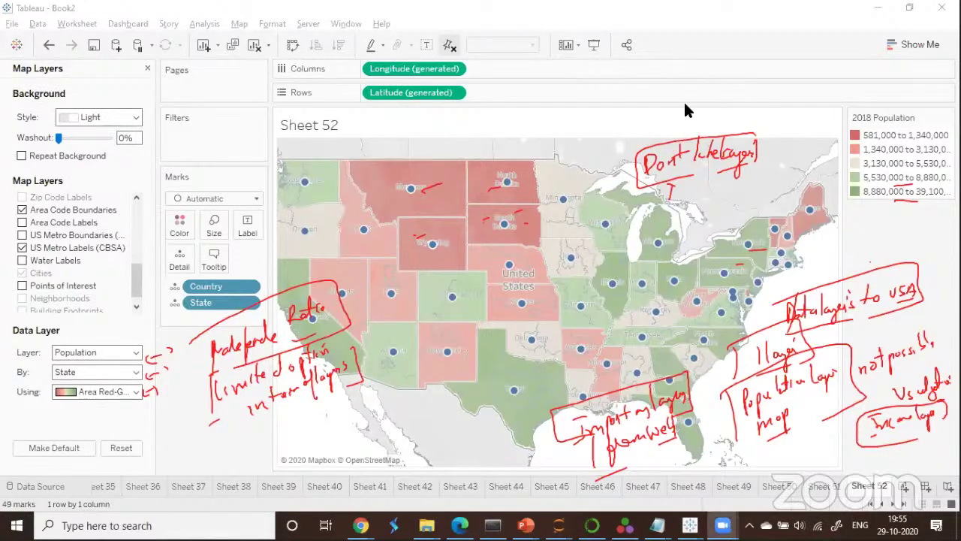
# Add a new worksheet, clear the old handwriting, and handwrite the boxed heading "Download these layers" on the empty canvas.
pyautogui.click(904, 488)
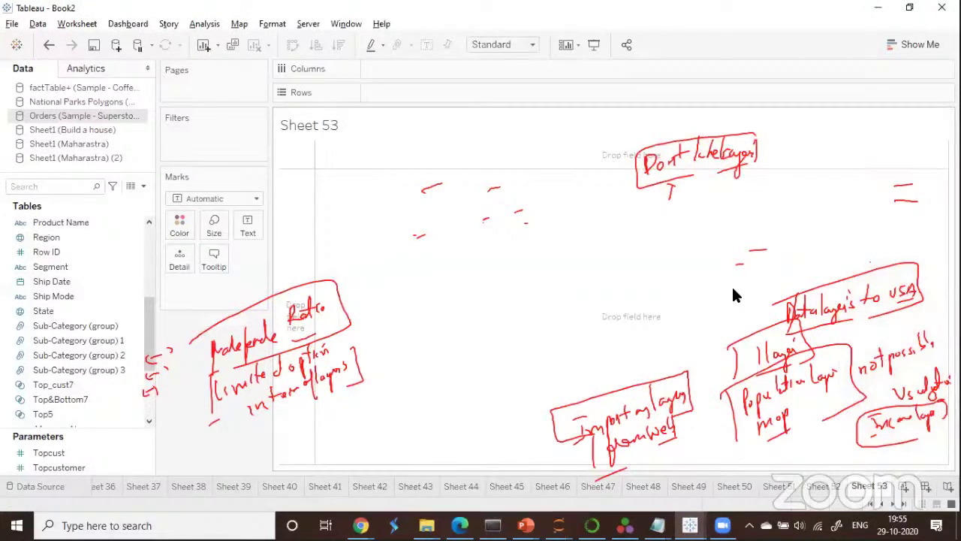
pyautogui.moveTo(419, 145)
pyautogui.mouseDown()
pyautogui.moveTo(487, 141)
pyautogui.moveTo(517, 128)
pyautogui.moveTo(559, 147)
pyautogui.moveTo(572, 132)
pyautogui.mouseUp()
pyautogui.moveTo(502, 160)
pyautogui.mouseDown()
pyautogui.moveTo(565, 156)
pyautogui.moveTo(363, 161)
pyautogui.moveTo(490, 161)
pyautogui.moveTo(467, 183)
pyautogui.mouseUp()
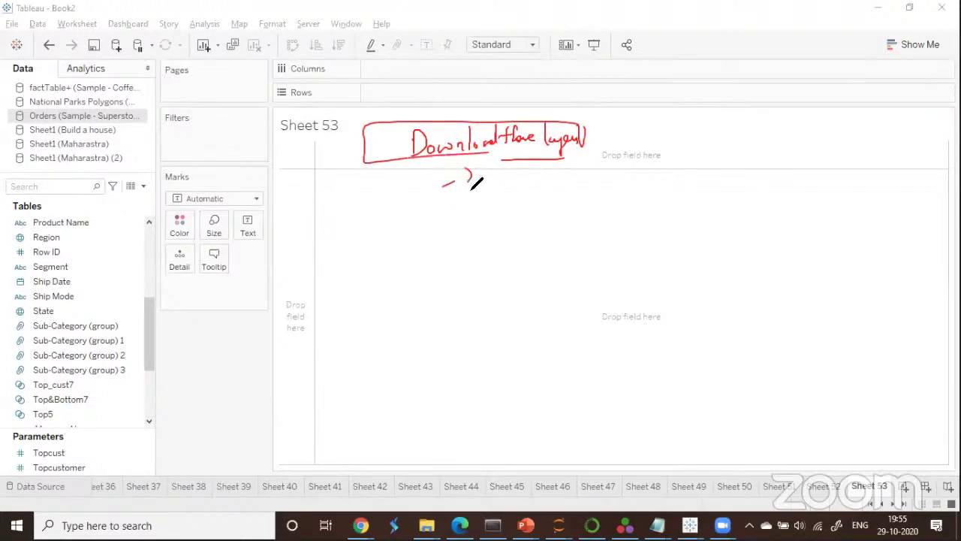
# Handwrite the underlined "WMS" with the bracketed explanation "web map services urls for tableau" below the heading.
pyautogui.moveTo(454, 220)
pyautogui.mouseDown()
pyautogui.moveTo(470, 203)
pyautogui.moveTo(504, 218)
pyautogui.moveTo(535, 200)
pyautogui.moveTo(569, 197)
pyautogui.mouseUp()
pyautogui.moveTo(572, 197); pyautogui.dragTo(698, 187)
pyautogui.moveTo(593, 214); pyautogui.dragTo(725, 191)
pyautogui.moveTo(727, 183); pyautogui.dragTo(741, 190)
pyautogui.moveTo(750, 180)
pyautogui.mouseDown()
pyautogui.moveTo(743, 191)
pyautogui.moveTo(765, 173)
pyautogui.moveTo(788, 180)
pyautogui.moveTo(822, 168)
pyautogui.moveTo(848, 180)
pyautogui.moveTo(872, 172)
pyautogui.moveTo(864, 169)
pyautogui.mouseUp()
pyautogui.moveTo(865, 165); pyautogui.dragTo(868, 188)
pyautogui.moveTo(531, 186); pyautogui.dragTo(534, 228)
pyautogui.moveTo(537, 233); pyautogui.dragTo(548, 232)
pyautogui.moveTo(531, 186); pyautogui.dragTo(593, 171)
# Handwrite "[url] → act as layer on map" under the explanation and a bracketed "Web map services" note below "WMS".
pyautogui.moveTo(545, 251); pyautogui.dragTo(562, 229)
pyautogui.moveTo(574, 231)
pyautogui.mouseDown()
pyautogui.moveTo(583, 239)
pyautogui.moveTo(593, 229)
pyautogui.mouseUp()
pyautogui.moveTo(599, 222); pyautogui.dragTo(602, 242)
pyautogui.moveTo(567, 225); pyautogui.dragTo(565, 253)
pyautogui.moveTo(605, 223)
pyautogui.mouseDown()
pyautogui.moveTo(627, 232)
pyautogui.moveTo(706, 217)
pyautogui.moveTo(714, 205)
pyautogui.moveTo(717, 223)
pyautogui.moveTo(761, 211)
pyautogui.moveTo(770, 193)
pyautogui.moveTo(767, 201)
pyautogui.mouseUp()
pyautogui.moveTo(702, 203); pyautogui.dragTo(738, 235)
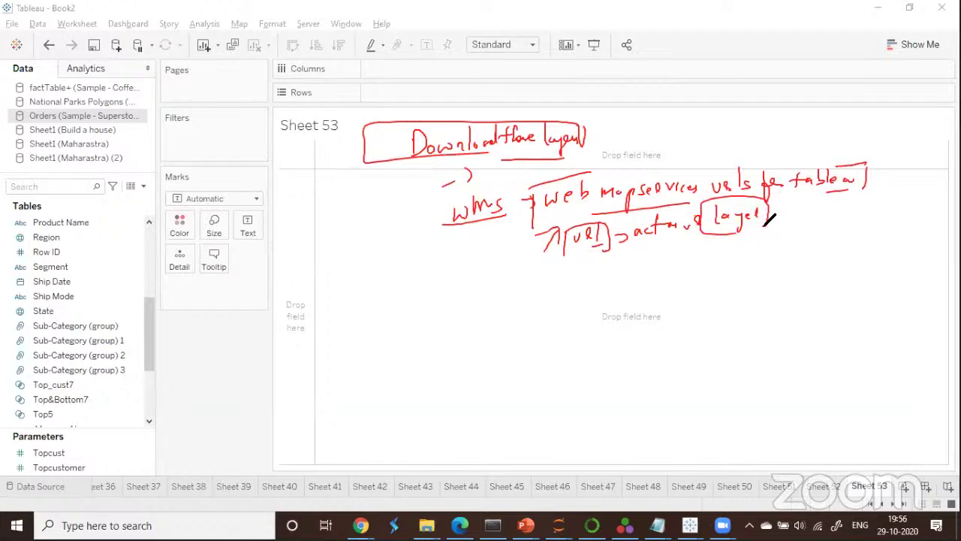
pyautogui.moveTo(767, 220)
pyautogui.mouseDown()
pyautogui.moveTo(776, 208)
pyautogui.moveTo(826, 201)
pyautogui.moveTo(815, 210)
pyautogui.moveTo(802, 202)
pyautogui.moveTo(815, 212)
pyautogui.mouseUp()
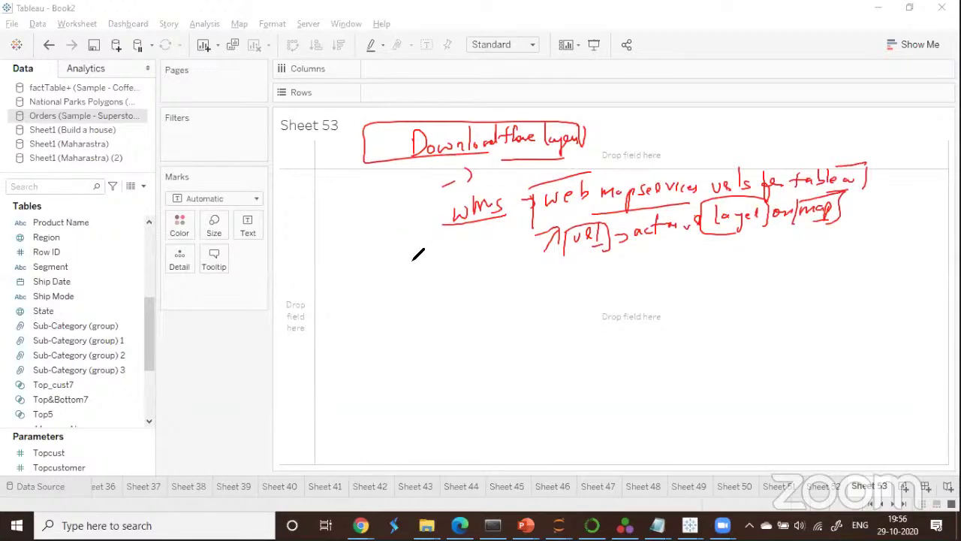
pyautogui.moveTo(411, 260)
pyautogui.mouseDown()
pyautogui.moveTo(437, 251)
pyautogui.moveTo(448, 272)
pyautogui.moveTo(539, 280)
pyautogui.moveTo(599, 264)
pyautogui.moveTo(611, 290)
pyautogui.moveTo(409, 302)
pyautogui.moveTo(440, 306)
pyautogui.mouseUp()
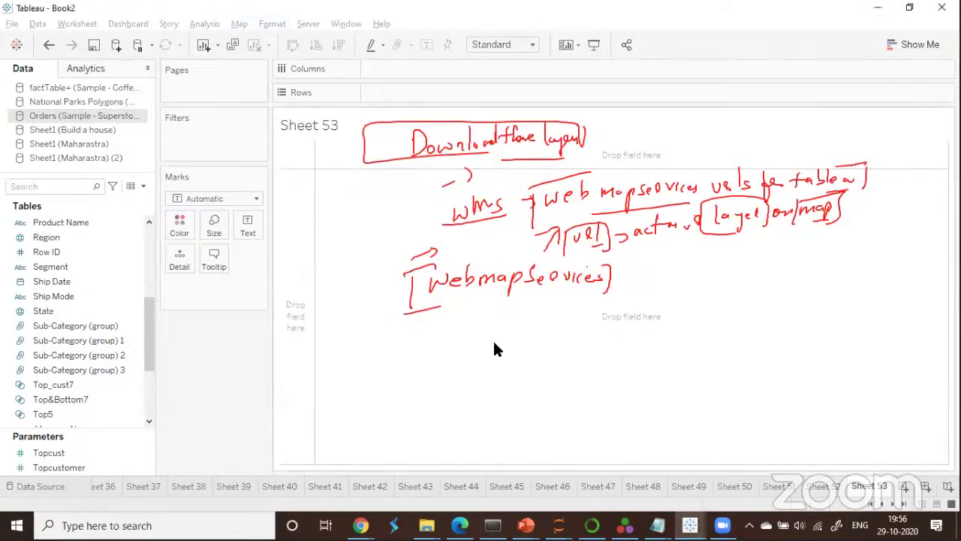
# Build a US states map on the empty worksheet from the Country and State fields of the Superstore orders.
pyautogui.click(239, 25)
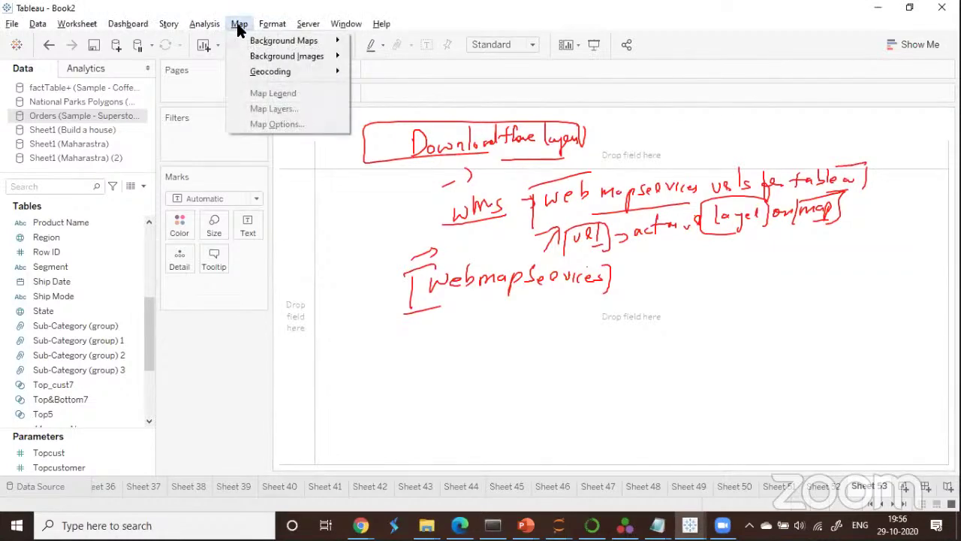
pyautogui.click(327, 287)
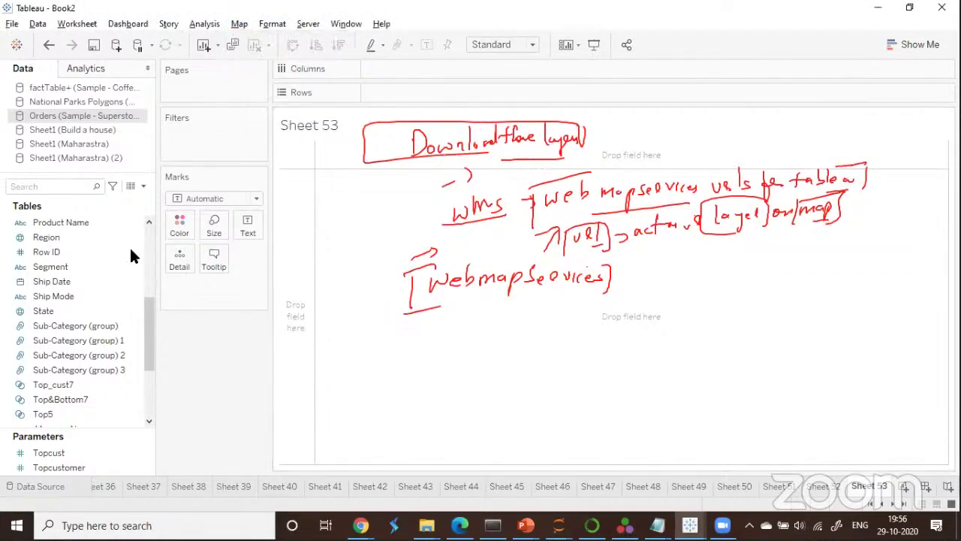
pyautogui.moveTo(141, 339); pyautogui.dragTo(143, 242)
pyautogui.moveTo(63, 253); pyautogui.dragTo(148, 351)
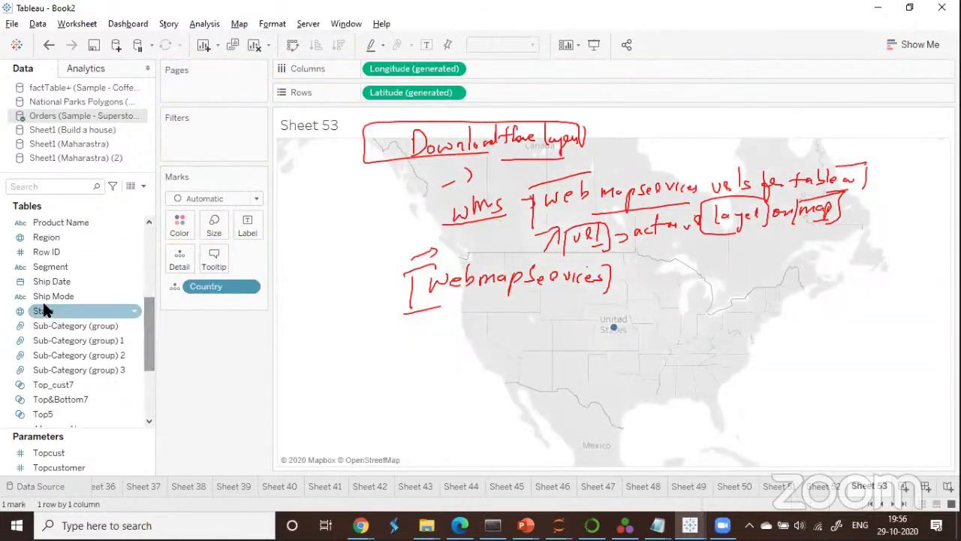
pyautogui.moveTo(43, 310); pyautogui.dragTo(188, 303)
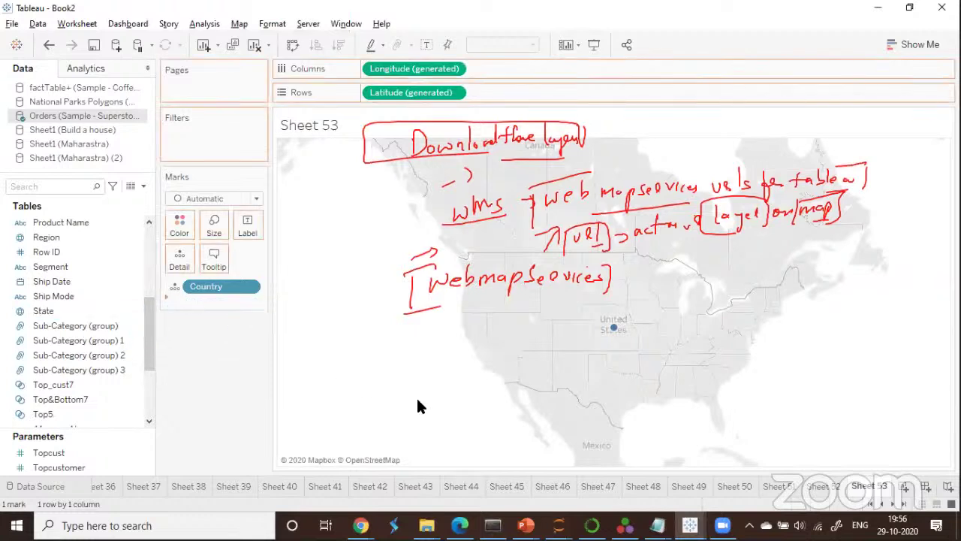
# Review the background map options and the configured map services in Manage Maps, clear the handwriting, and close the dialog.
pyautogui.click(240, 24)
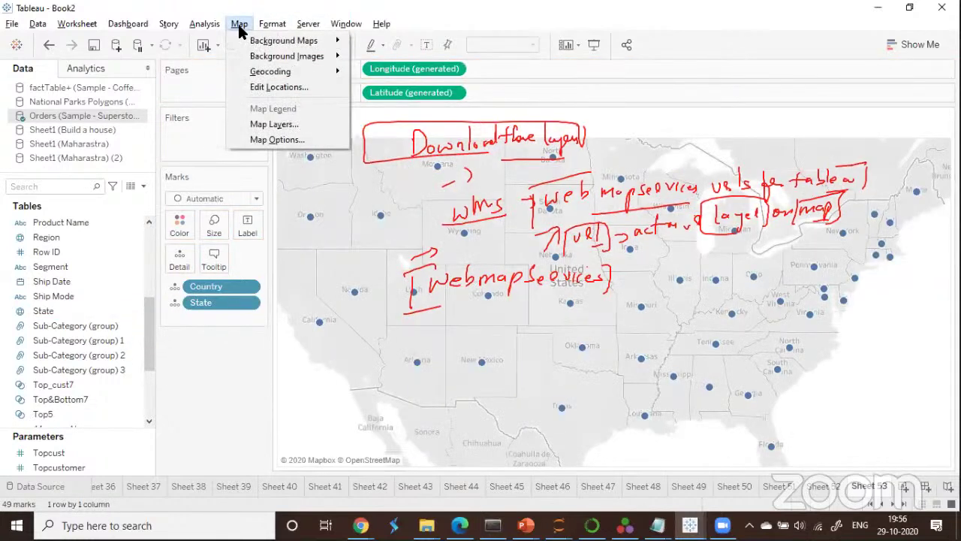
pyautogui.moveTo(245, 43)
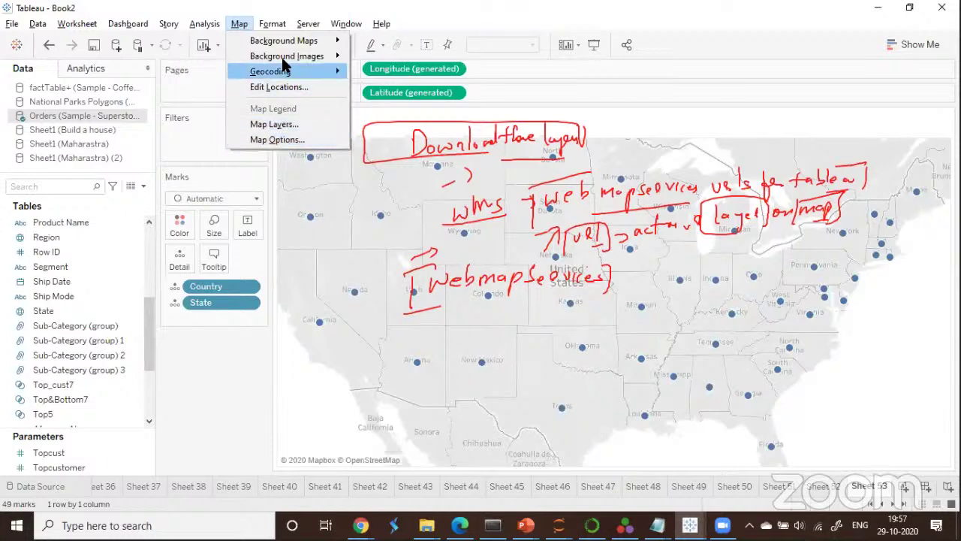
pyautogui.moveTo(283, 33)
pyautogui.moveTo(239, 24)
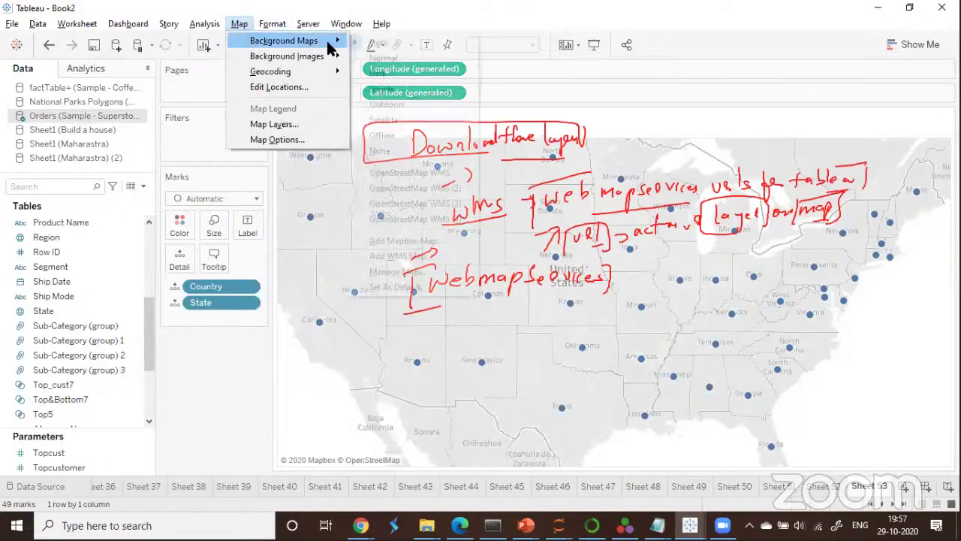
pyautogui.moveTo(327, 46)
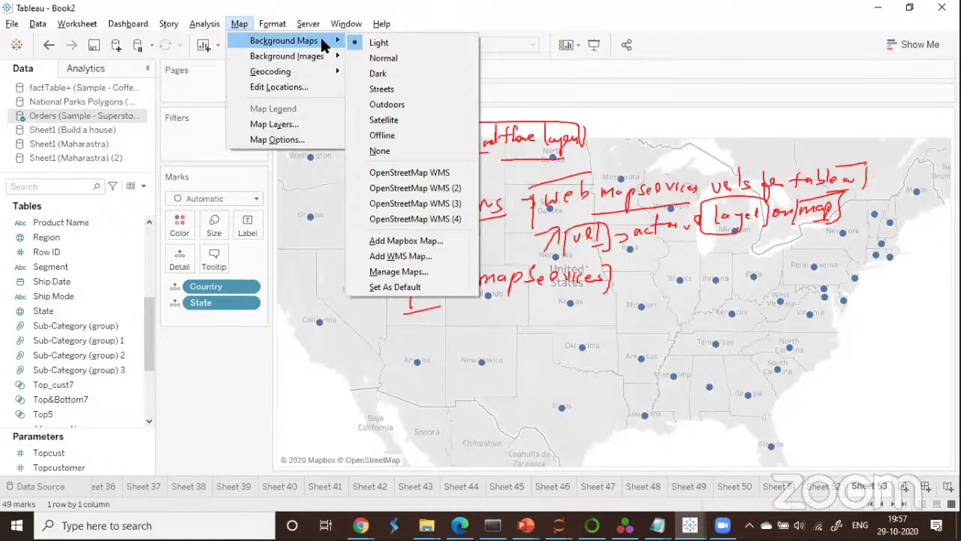
pyautogui.click(417, 273)
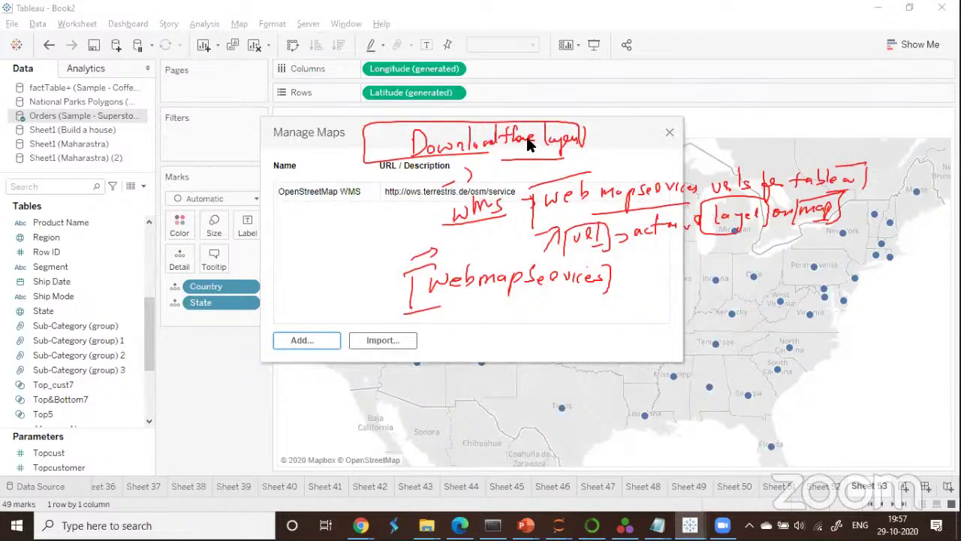
pyautogui.press('e')
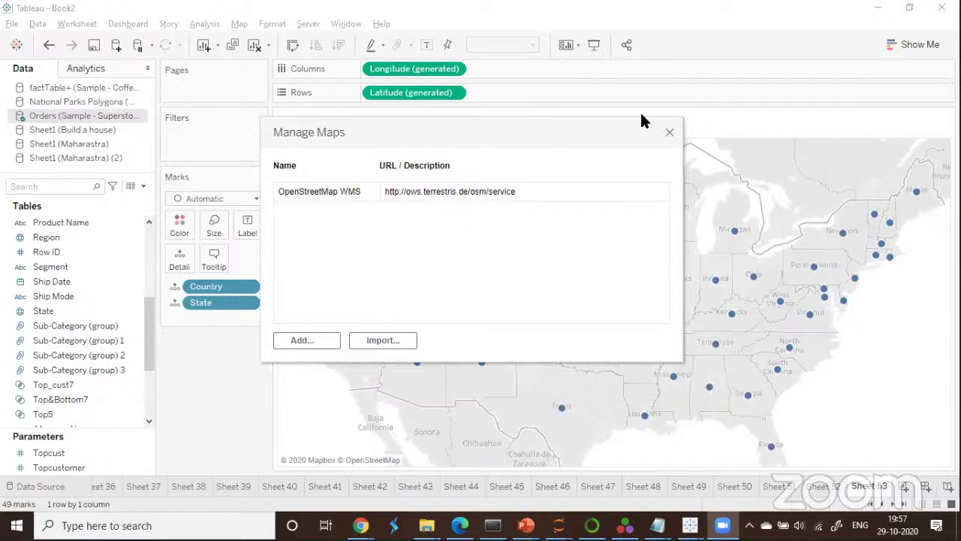
pyautogui.click(668, 134)
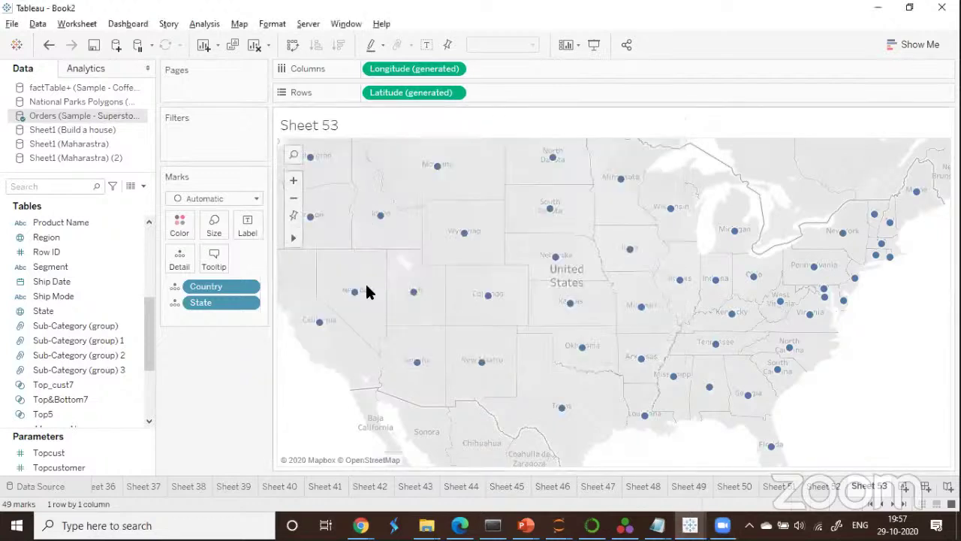
# Change the map's background to OpenStreetMap WMS.
pyautogui.click(238, 24)
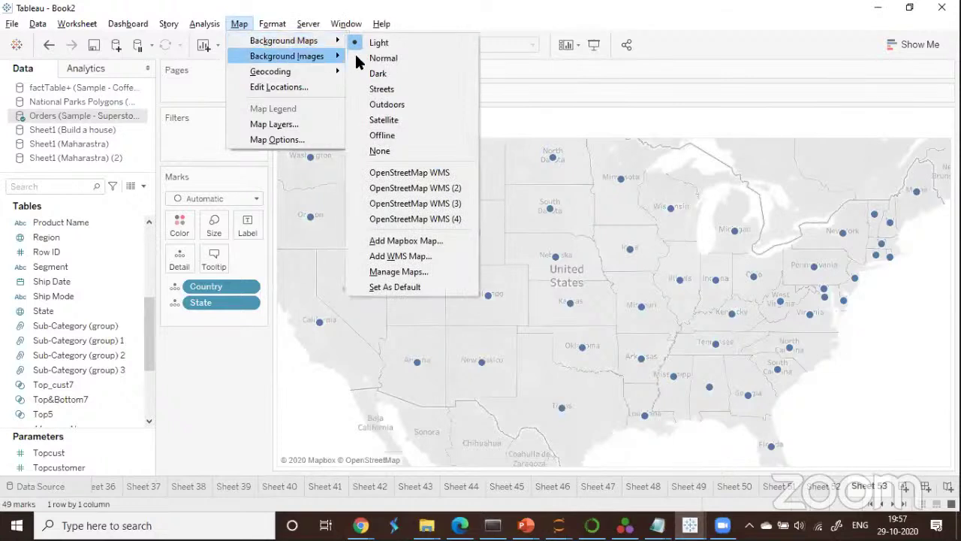
pyautogui.click(406, 176)
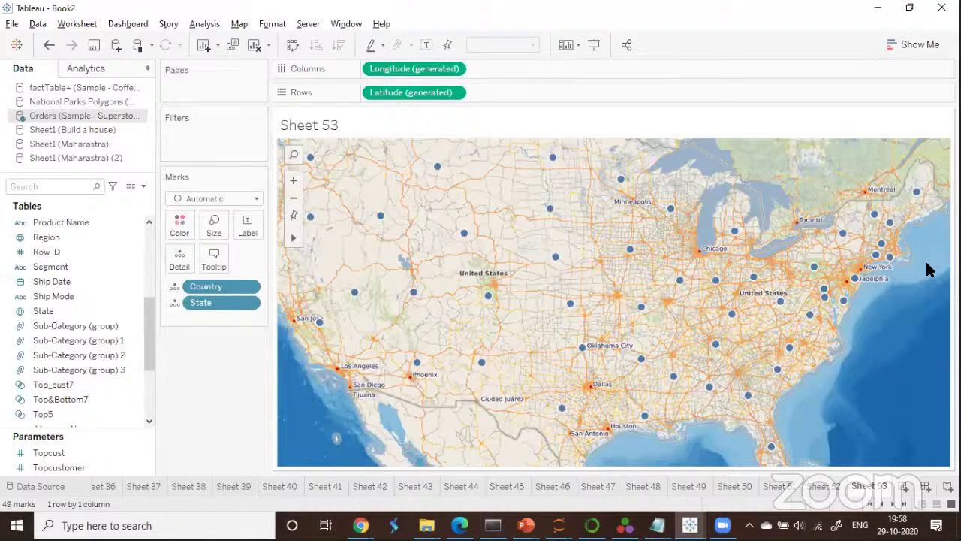
# Enable the OSM Overlay, Topographic, Topographic OSM, SRTM30 Hillshade, Colored, Colored Hillshade and Contour Lines map layers.
pyautogui.click(237, 25)
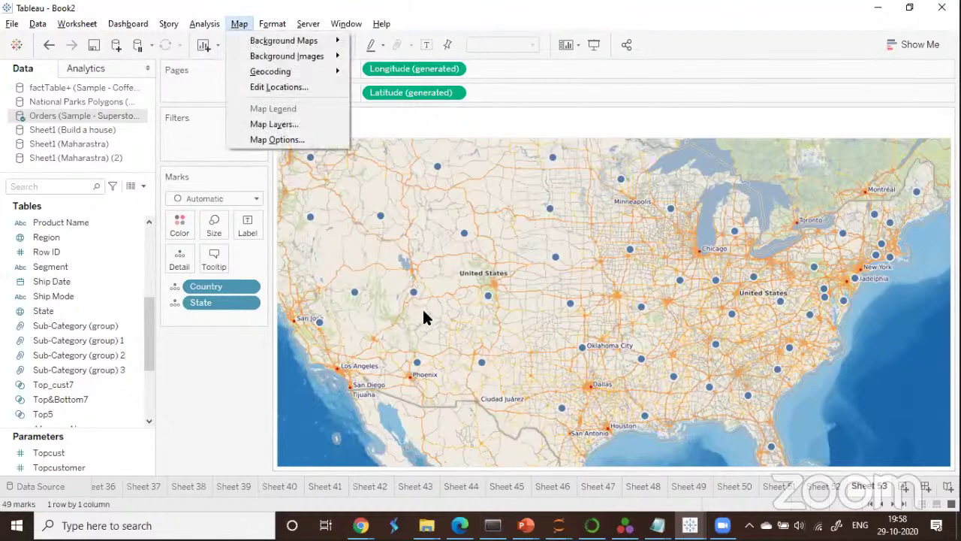
pyautogui.click(288, 128)
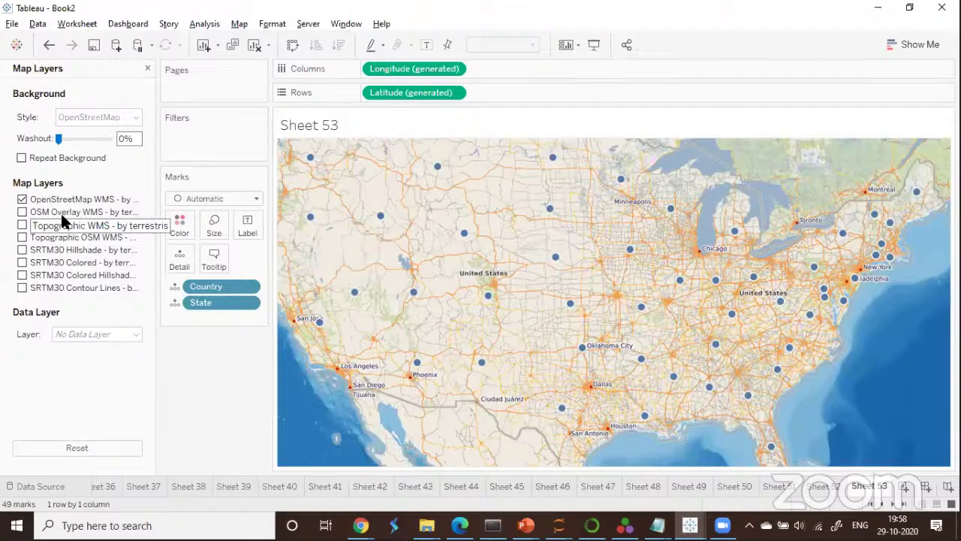
pyautogui.click(22, 212)
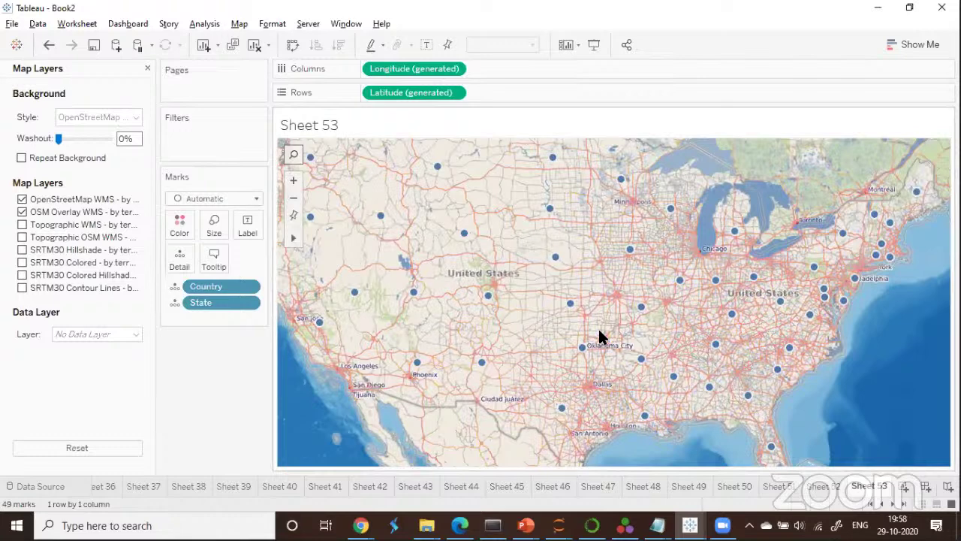
pyautogui.click(23, 225)
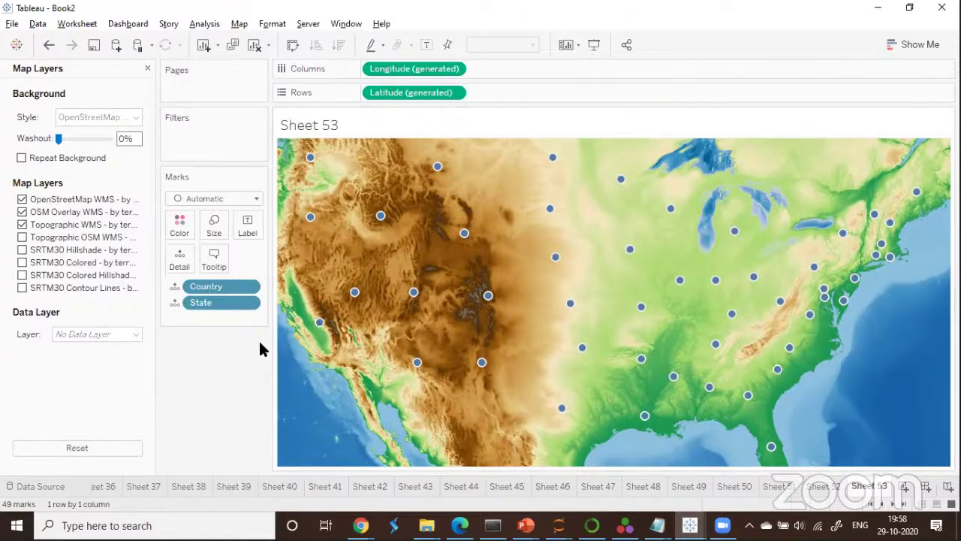
pyautogui.click(22, 237)
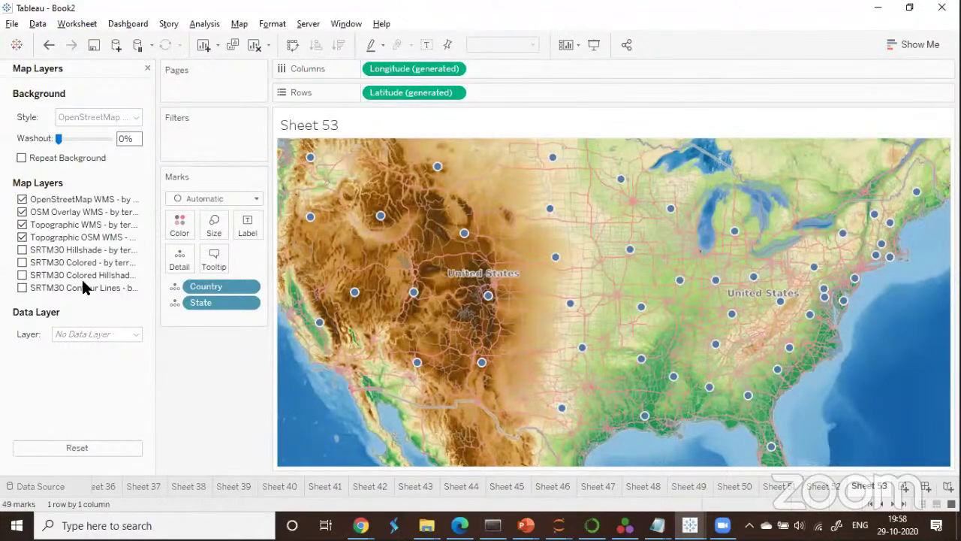
pyautogui.click(22, 250)
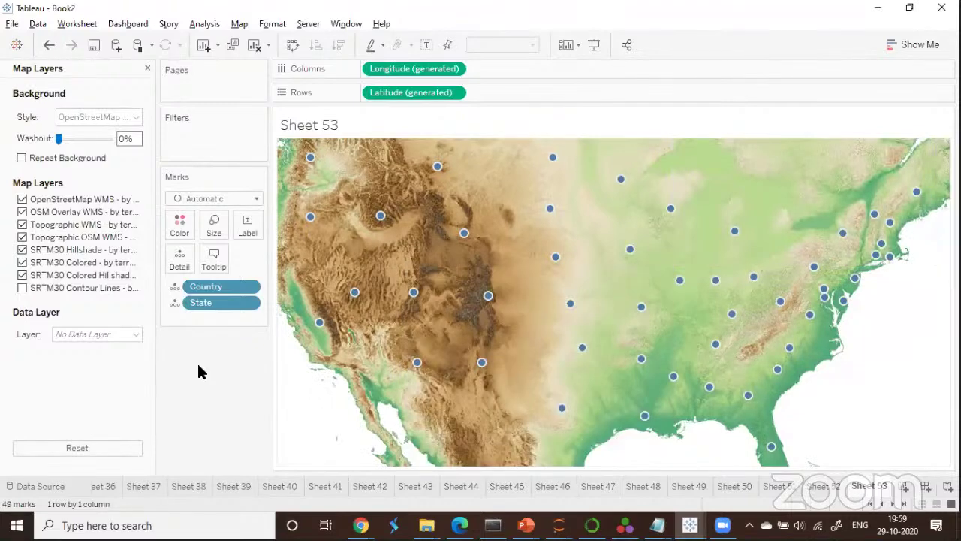
pyautogui.click(22, 289)
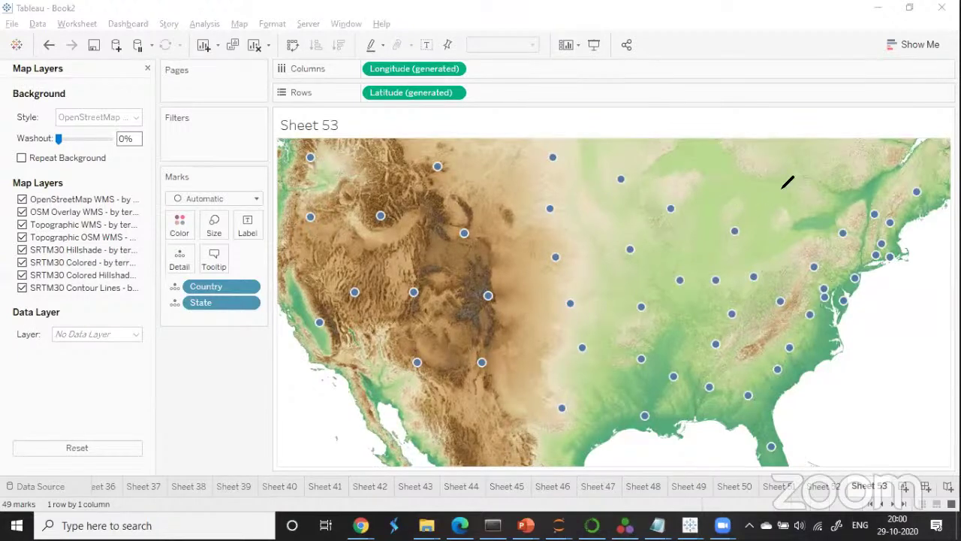
# Handwrite the boxed note "@ 8:15pm" over the northeastern part of the map and add another new worksheet.
pyautogui.moveTo(736, 180)
pyautogui.mouseDown()
pyautogui.moveTo(744, 190)
pyautogui.moveTo(727, 200)
pyautogui.moveTo(780, 178)
pyautogui.moveTo(758, 208)
pyautogui.moveTo(688, 184)
pyautogui.moveTo(706, 212)
pyautogui.moveTo(684, 216)
pyautogui.moveTo(698, 203)
pyautogui.moveTo(697, 225)
pyautogui.mouseUp()
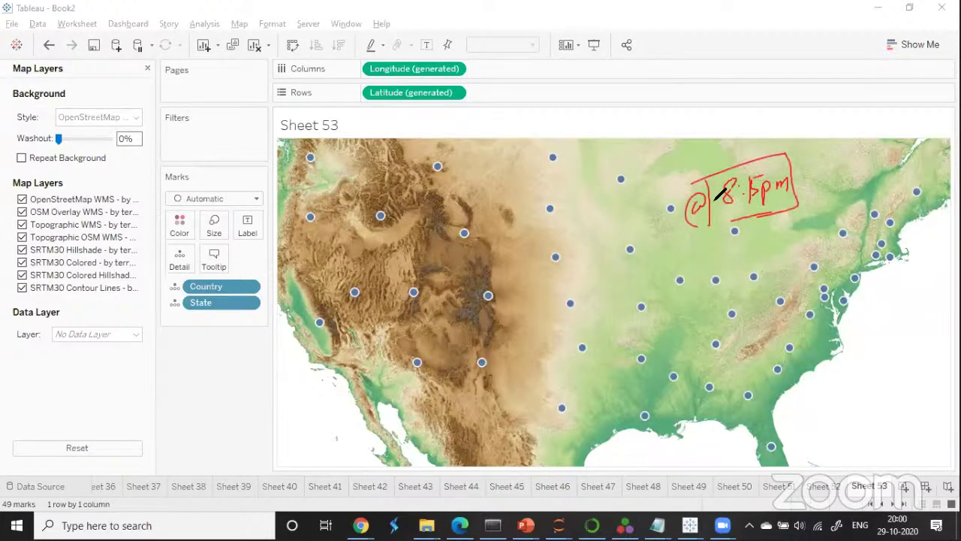
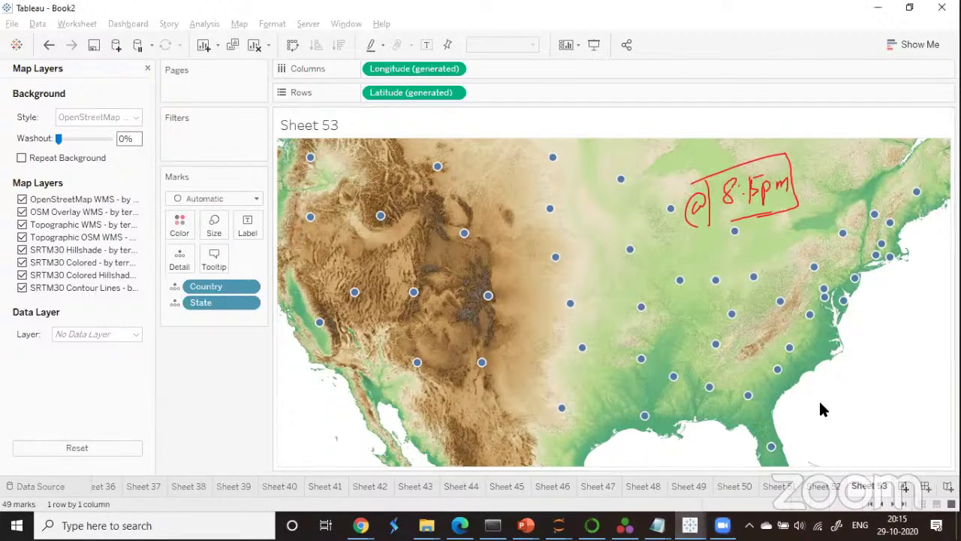
pyautogui.hotkey('ctrl', 'm')
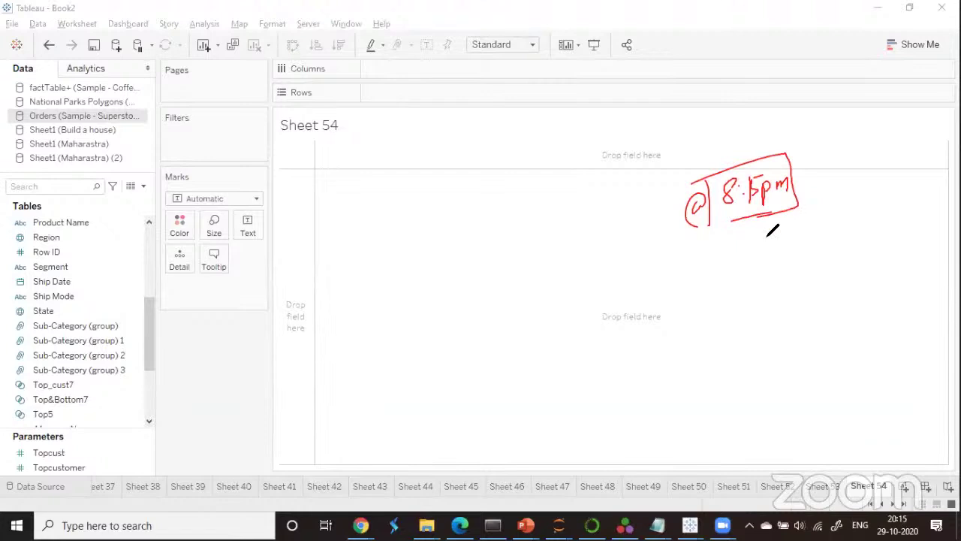
# Handwrite and bracket the note "Polygon maps" below the time note on the empty worksheet.
pyautogui.moveTo(757, 231)
pyautogui.mouseDown()
pyautogui.moveTo(757, 260)
pyautogui.moveTo(763, 238)
pyautogui.mouseUp()
pyautogui.moveTo(767, 242); pyautogui.dragTo(784, 249)
pyautogui.moveTo(789, 235)
pyautogui.mouseDown()
pyautogui.moveTo(791, 257)
pyautogui.moveTo(824, 234)
pyautogui.mouseUp()
pyautogui.moveTo(827, 234); pyautogui.dragTo(868, 205)
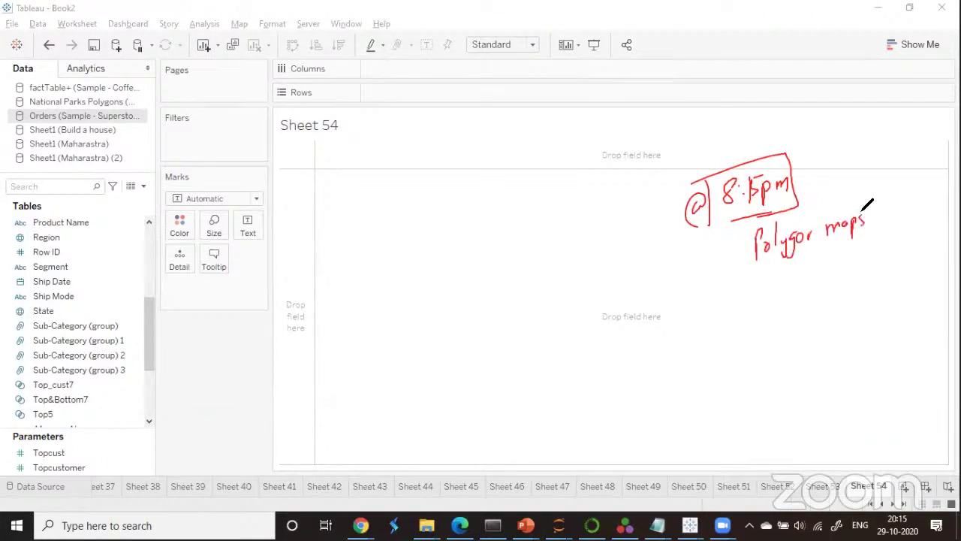
pyautogui.moveTo(784, 258); pyautogui.dragTo(831, 245)
pyautogui.moveTo(748, 231); pyautogui.dragTo(746, 271)
pyautogui.moveTo(870, 204)
pyautogui.mouseDown()
pyautogui.moveTo(735, 239)
pyautogui.moveTo(834, 250)
pyautogui.mouseUp()
pyautogui.moveTo(814, 219); pyautogui.dragTo(817, 238)
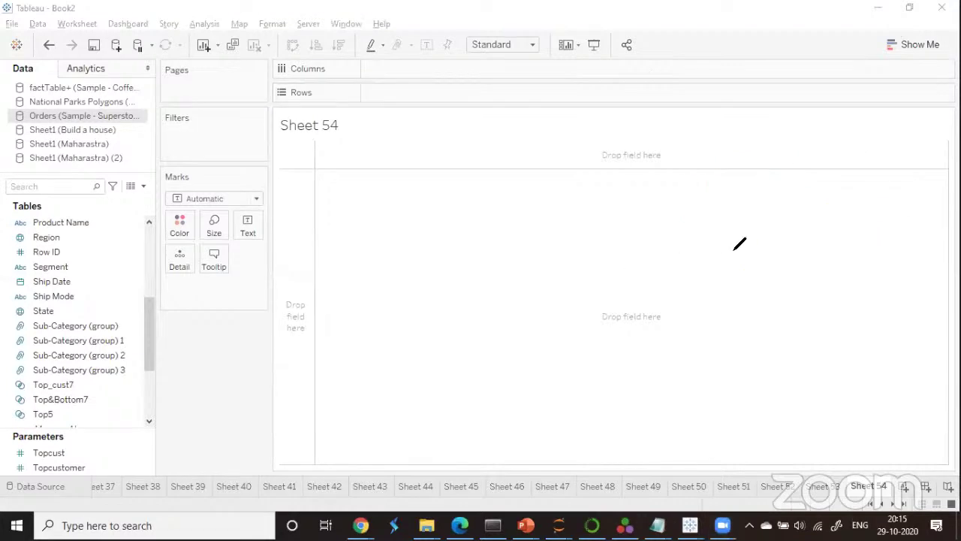
# Handwrite "polygon maps →" on the cleared canvas with the bracketed explanation about visualizing nonstandard regions beneath it.
pyautogui.moveTo(695, 225)
pyautogui.mouseDown()
pyautogui.moveTo(702, 198)
pyautogui.moveTo(817, 192)
pyautogui.mouseUp()
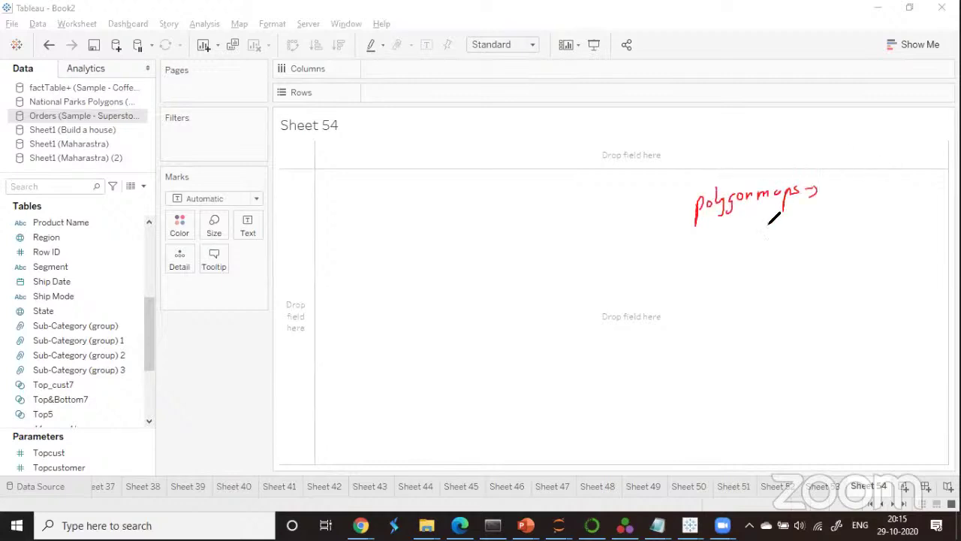
pyautogui.moveTo(761, 212)
pyautogui.mouseDown()
pyautogui.moveTo(786, 222)
pyautogui.moveTo(866, 200)
pyautogui.moveTo(863, 216)
pyautogui.moveTo(902, 214)
pyautogui.moveTo(903, 197)
pyautogui.mouseUp()
pyautogui.moveTo(862, 243)
pyautogui.mouseDown()
pyautogui.moveTo(911, 222)
pyautogui.moveTo(924, 240)
pyautogui.mouseUp()
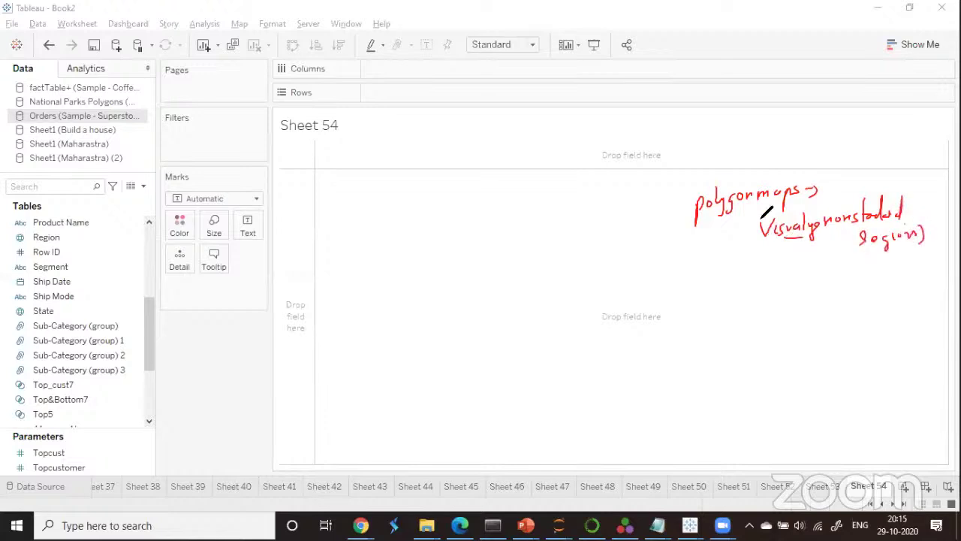
pyautogui.moveTo(756, 217); pyautogui.dragTo(759, 253)
# Handwrite "paths, public places" and the bracketed note "longitude, latitude present in your dataset" beneath the polygon maps explanation.
pyautogui.moveTo(767, 263)
pyautogui.mouseDown()
pyautogui.moveTo(801, 269)
pyautogui.moveTo(768, 293)
pyautogui.moveTo(801, 271)
pyautogui.moveTo(823, 284)
pyautogui.moveTo(831, 273)
pyautogui.moveTo(834, 281)
pyautogui.moveTo(849, 275)
pyautogui.moveTo(857, 290)
pyautogui.mouseUp()
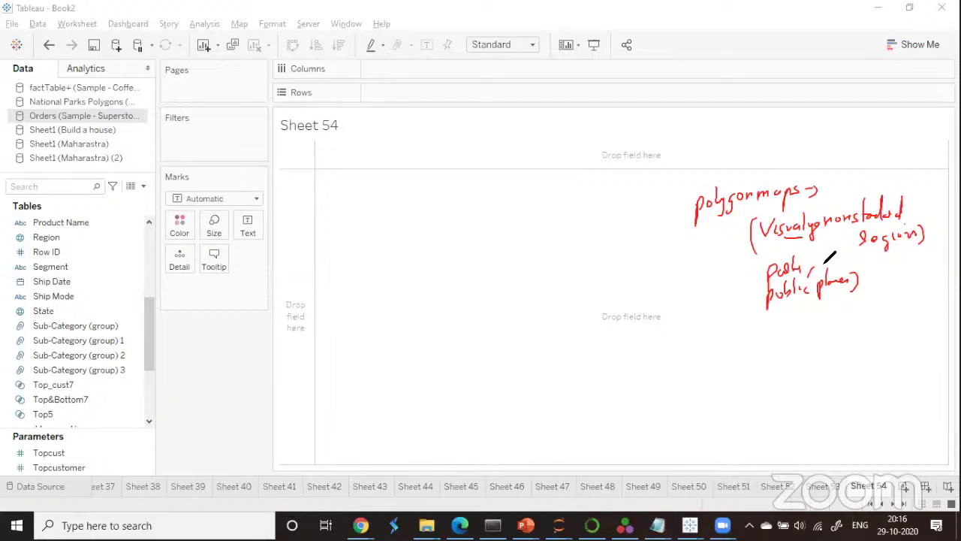
pyautogui.moveTo(743, 281); pyautogui.dragTo(759, 281)
pyautogui.moveTo(678, 275)
pyautogui.mouseDown()
pyautogui.moveTo(703, 283)
pyautogui.moveTo(722, 265)
pyautogui.moveTo(719, 282)
pyautogui.moveTo(740, 277)
pyautogui.mouseUp()
pyautogui.moveTo(666, 299)
pyautogui.mouseDown()
pyautogui.moveTo(688, 309)
pyautogui.moveTo(725, 304)
pyautogui.mouseUp()
pyautogui.moveTo(690, 332)
pyautogui.mouseDown()
pyautogui.moveTo(689, 345)
pyautogui.moveTo(709, 323)
pyautogui.moveTo(829, 315)
pyautogui.moveTo(856, 301)
pyautogui.moveTo(854, 321)
pyautogui.mouseUp()
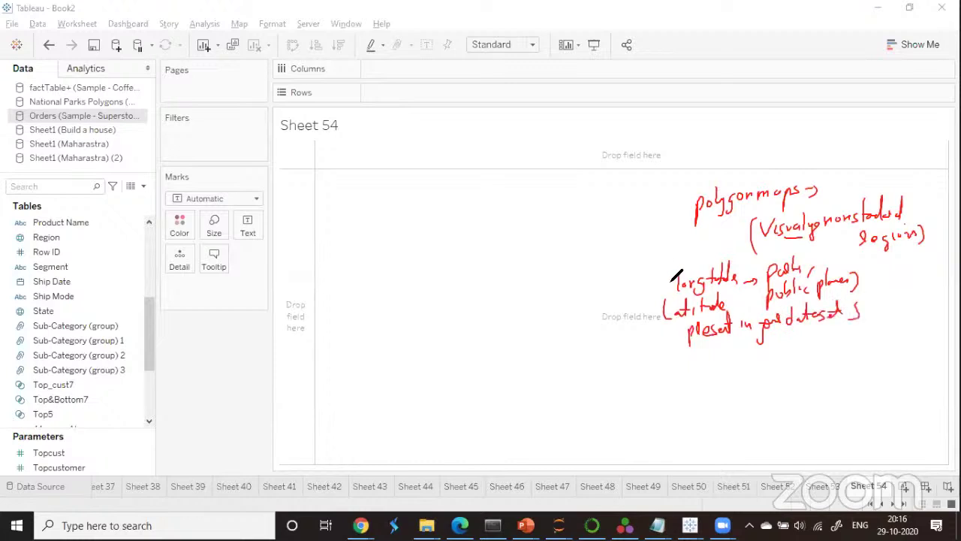
pyautogui.moveTo(663, 274); pyautogui.dragTo(661, 307)
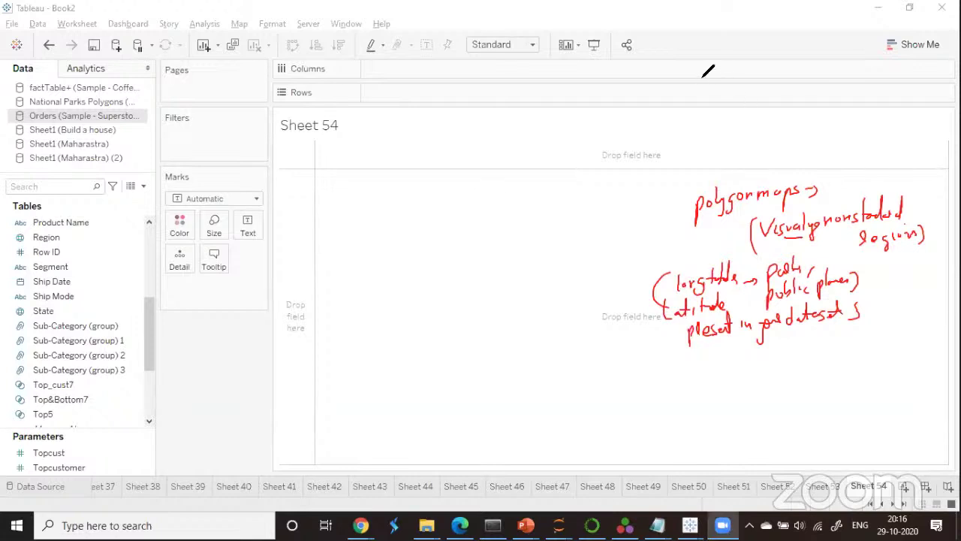
# Select the National Parks Polygons data source, view its underlying data and close the data view.
pyautogui.click(84, 102)
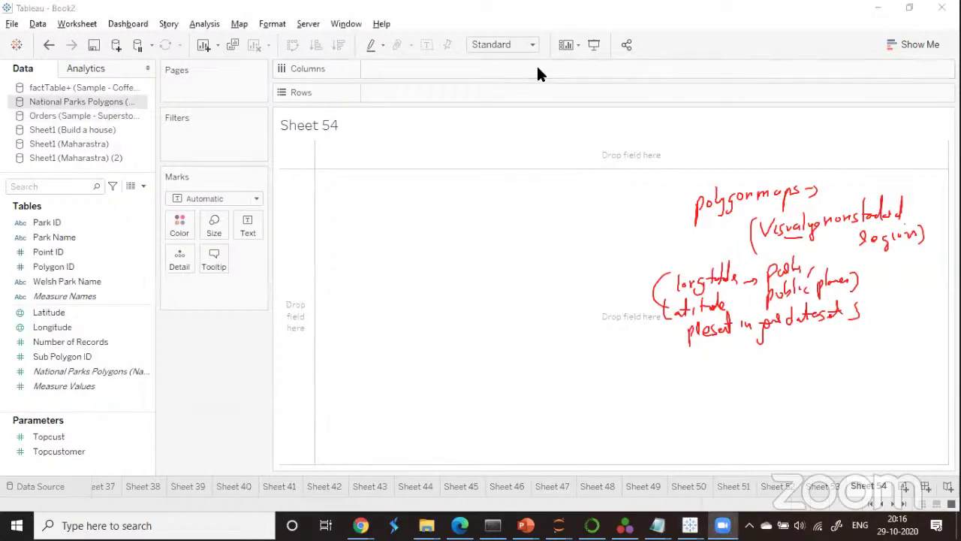
pyautogui.click(130, 190)
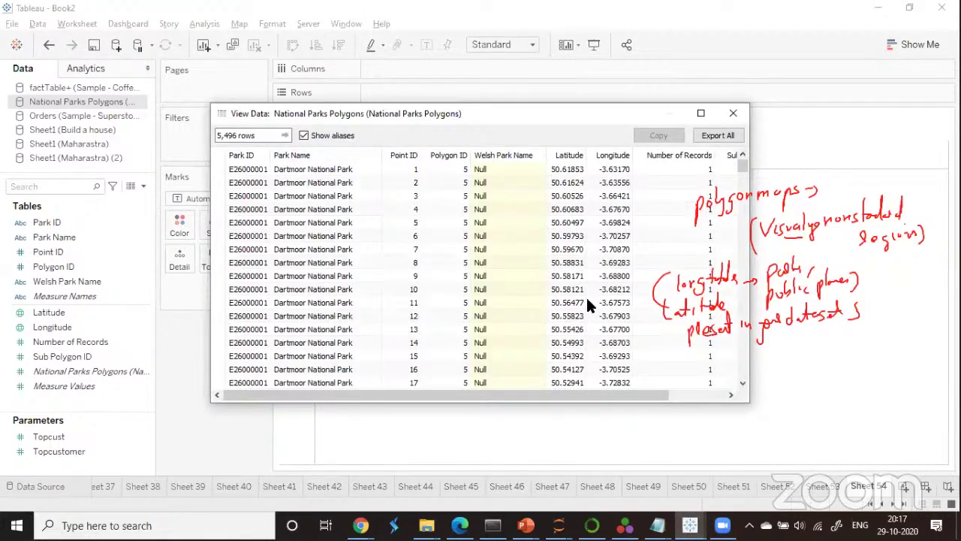
pyautogui.click(730, 112)
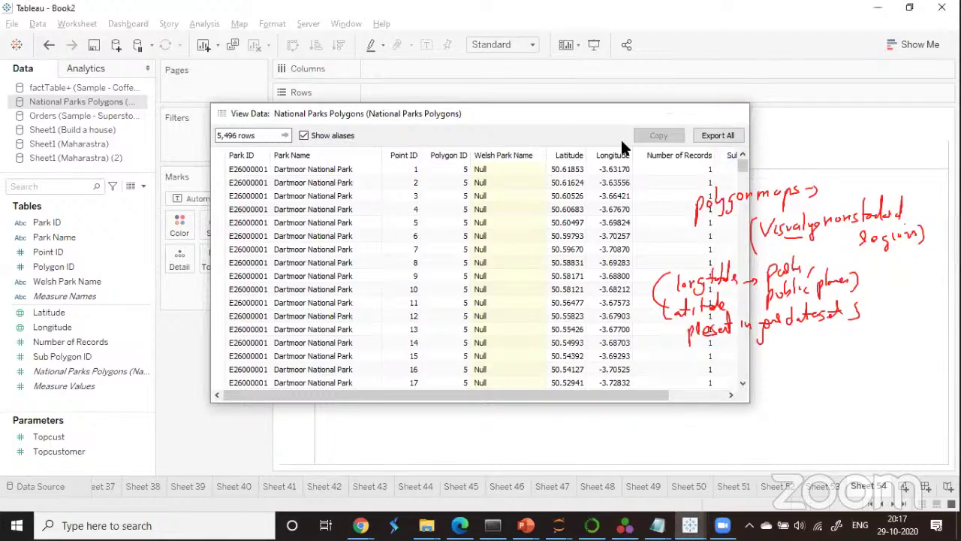
# View the underlying data of the Orders (Sample - Superstore) source, examining which location columns it contains.
pyautogui.click(73, 118)
pyautogui.click(130, 186)
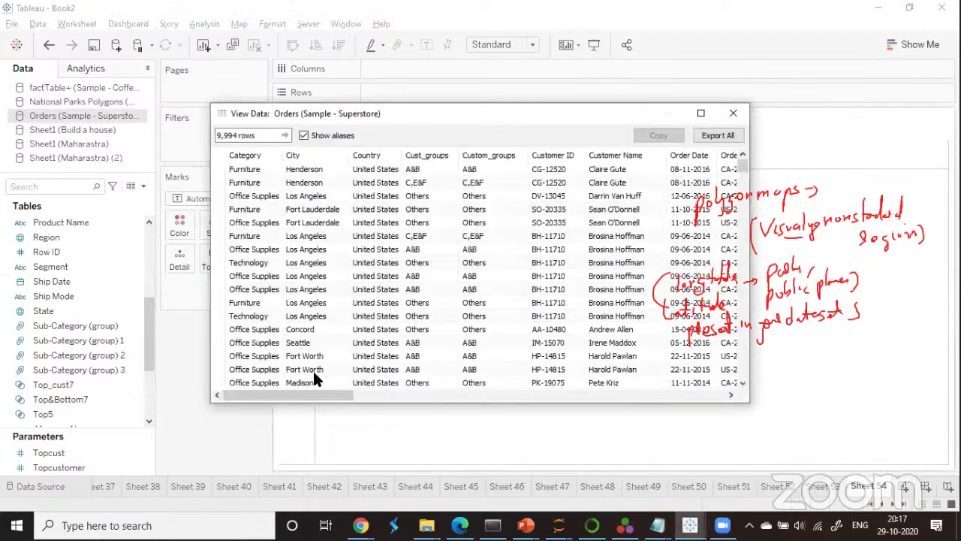
pyautogui.moveTo(321, 400); pyautogui.dragTo(642, 389)
pyautogui.hscroll(5, 713, 381)
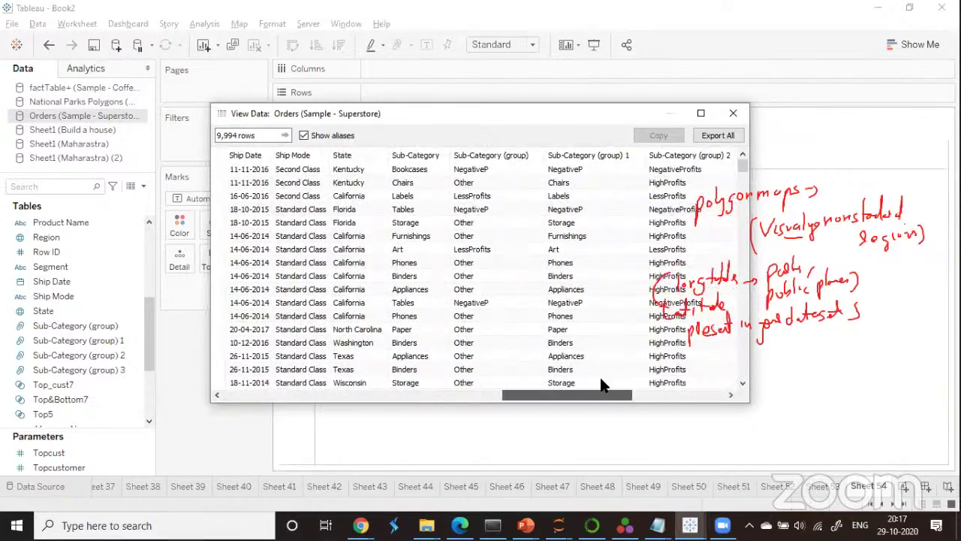
pyautogui.hscroll(3, 359, 372)
pyautogui.hscroll(-15, 441, 369)
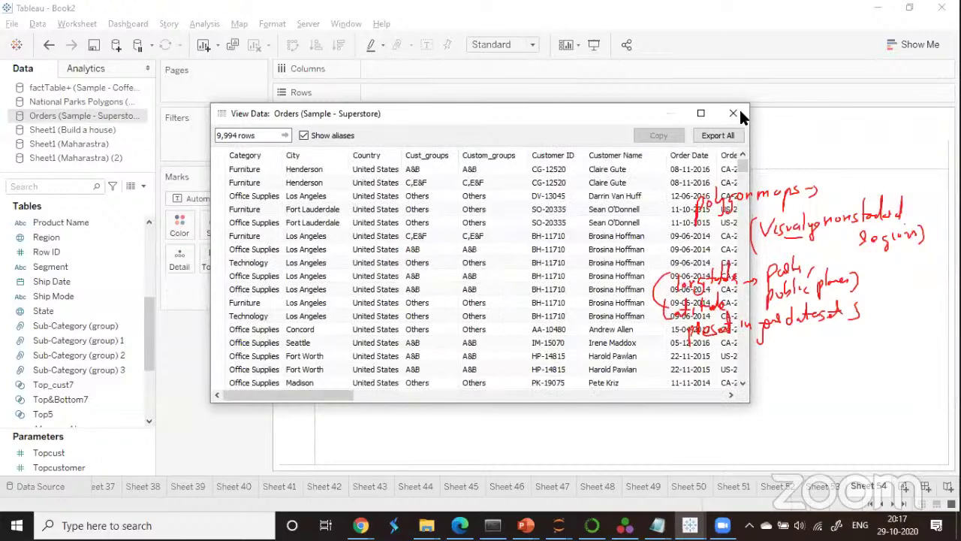
pyautogui.click(148, 213)
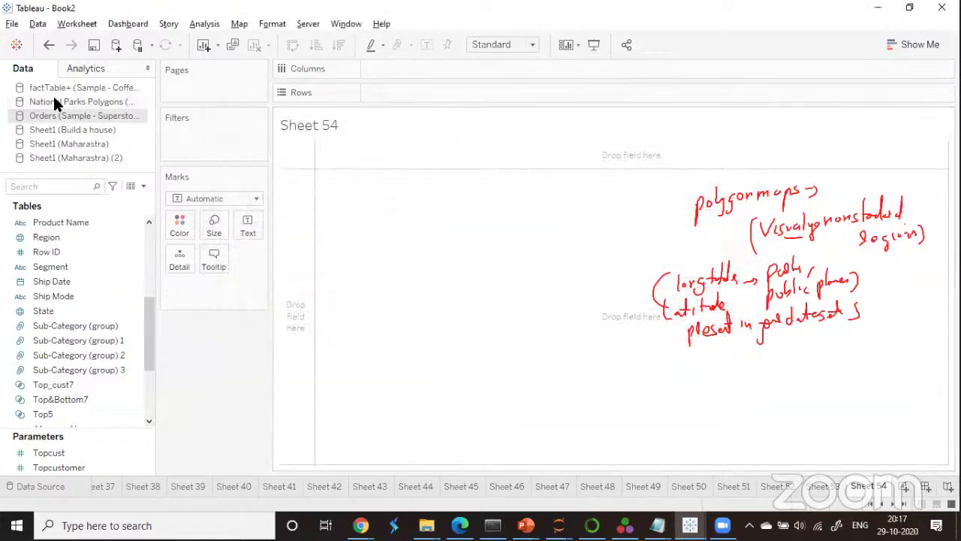
# Return to the National Parks Polygons source and examine its point, polygon, latitude, longitude and sub polygon columns.
pyautogui.press('Up')
pyautogui.click(132, 187)
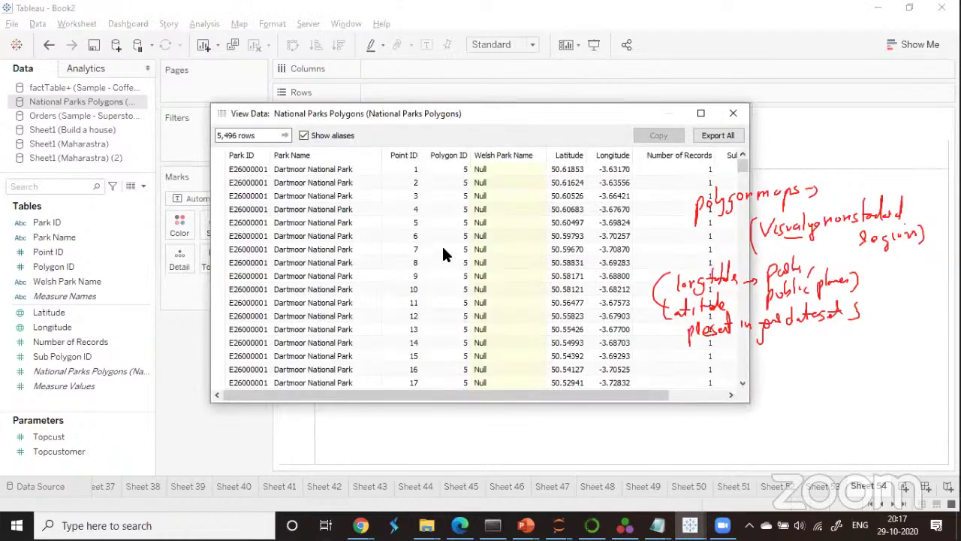
pyautogui.moveTo(569, 395); pyautogui.dragTo(626, 395)
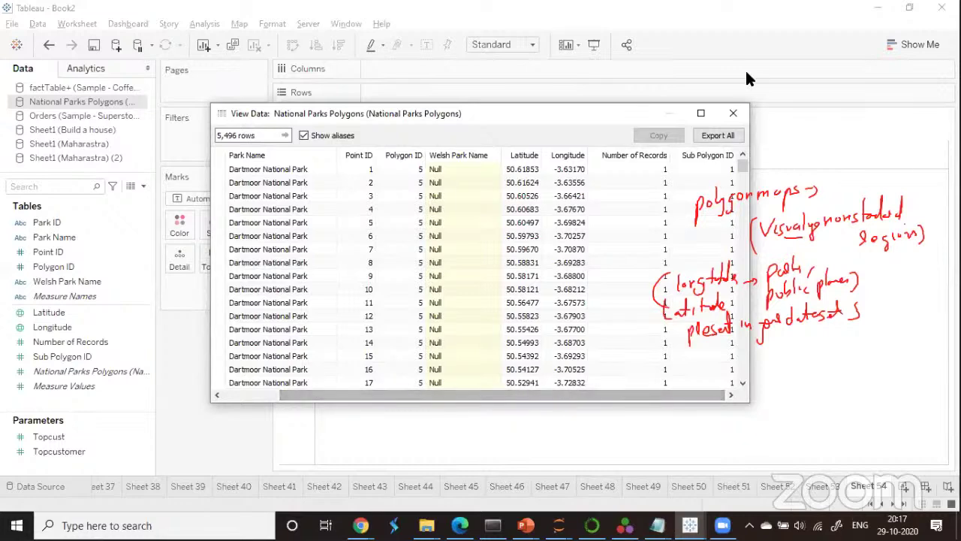
pyautogui.click(732, 115)
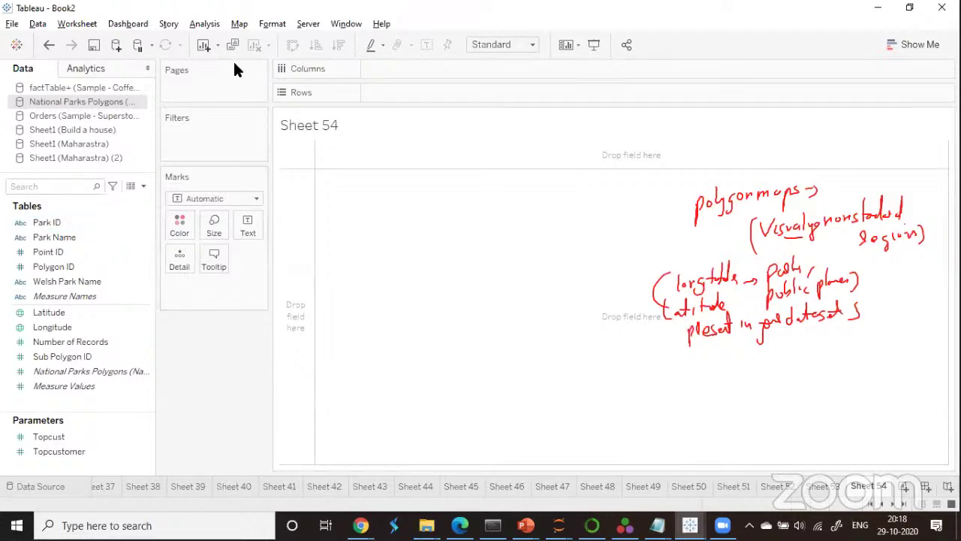
# Handwrite "Solve" and the bracketed note "In hindu Newspaper, piece of art" beside the polygon maps notes.
pyautogui.click(272, 23)
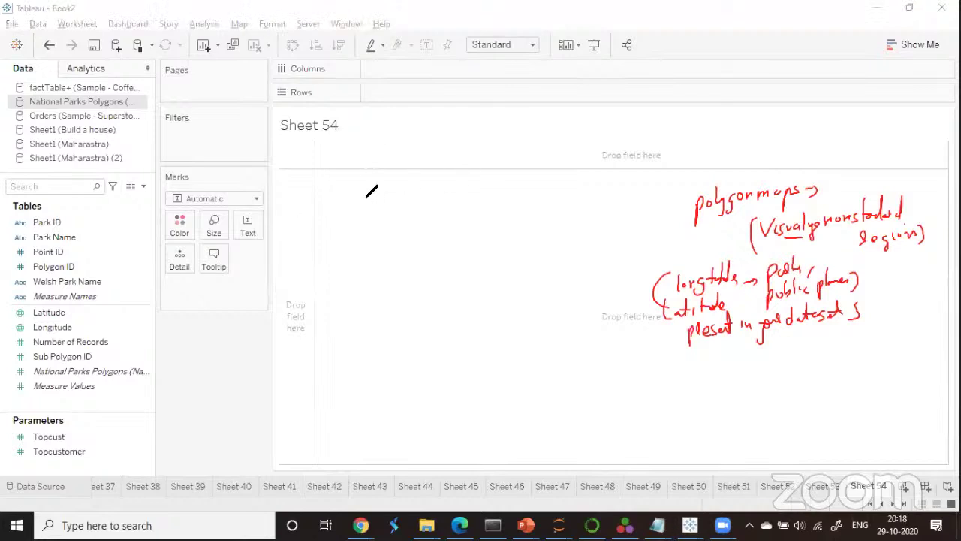
pyautogui.moveTo(363, 198); pyautogui.dragTo(389, 197)
pyautogui.moveTo(411, 190)
pyautogui.mouseDown()
pyautogui.moveTo(436, 193)
pyautogui.moveTo(415, 217)
pyautogui.moveTo(564, 201)
pyautogui.mouseUp()
pyautogui.moveTo(472, 220); pyautogui.dragTo(512, 219)
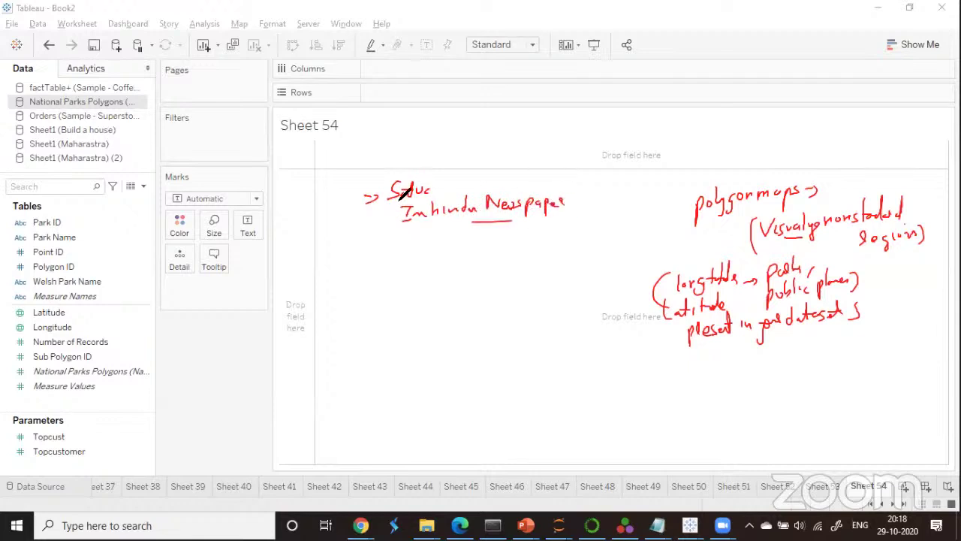
pyautogui.moveTo(392, 203); pyautogui.dragTo(389, 240)
pyautogui.moveTo(569, 190); pyautogui.dragTo(570, 228)
pyautogui.moveTo(496, 241); pyautogui.dragTo(586, 226)
# Sketch a dashed circle numbered 1 to 10 below the newspaper note, with an arrow annotation about the image and a circled "point id".
pyautogui.moveTo(424, 264)
pyautogui.mouseDown()
pyautogui.moveTo(414, 275)
pyautogui.moveTo(423, 306)
pyautogui.moveTo(449, 320)
pyautogui.moveTo(492, 286)
pyautogui.moveTo(479, 266)
pyautogui.moveTo(422, 294)
pyautogui.moveTo(431, 309)
pyautogui.moveTo(470, 299)
pyautogui.moveTo(473, 272)
pyautogui.moveTo(431, 262)
pyautogui.mouseUp()
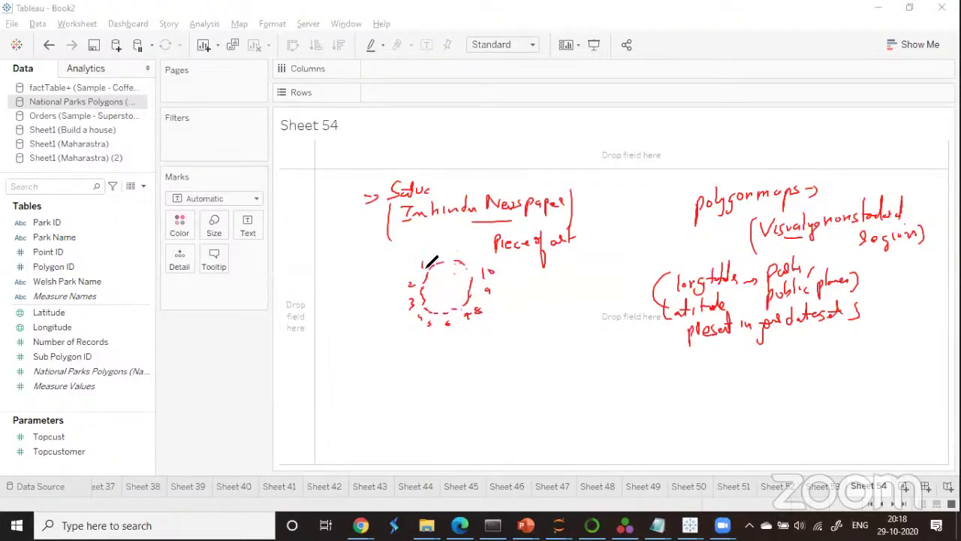
pyautogui.moveTo(470, 295)
pyautogui.mouseDown()
pyautogui.moveTo(498, 276)
pyautogui.moveTo(515, 288)
pyautogui.moveTo(593, 274)
pyautogui.mouseUp()
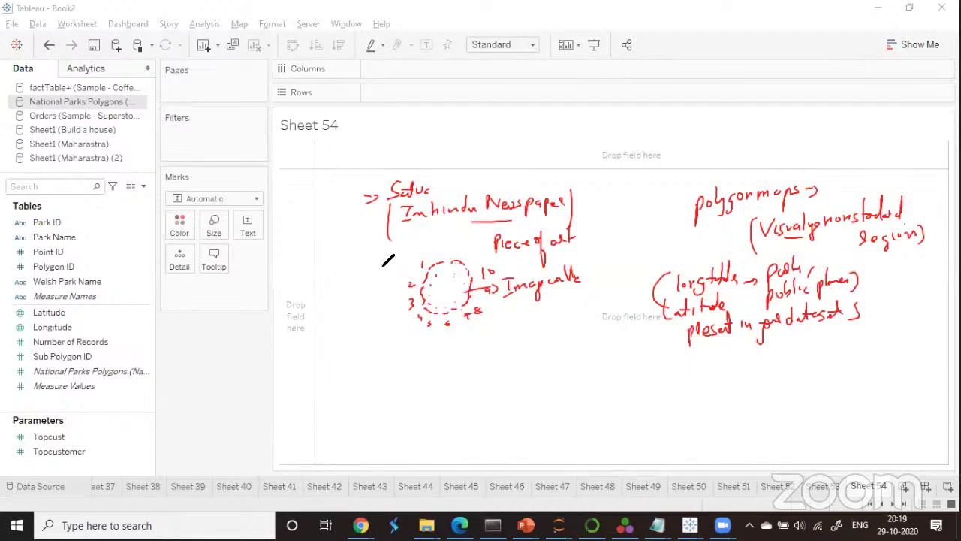
pyautogui.moveTo(381, 261); pyautogui.dragTo(391, 267)
pyautogui.moveTo(395, 252)
pyautogui.mouseDown()
pyautogui.moveTo(396, 268)
pyautogui.moveTo(431, 233)
pyautogui.moveTo(386, 242)
pyautogui.mouseUp()
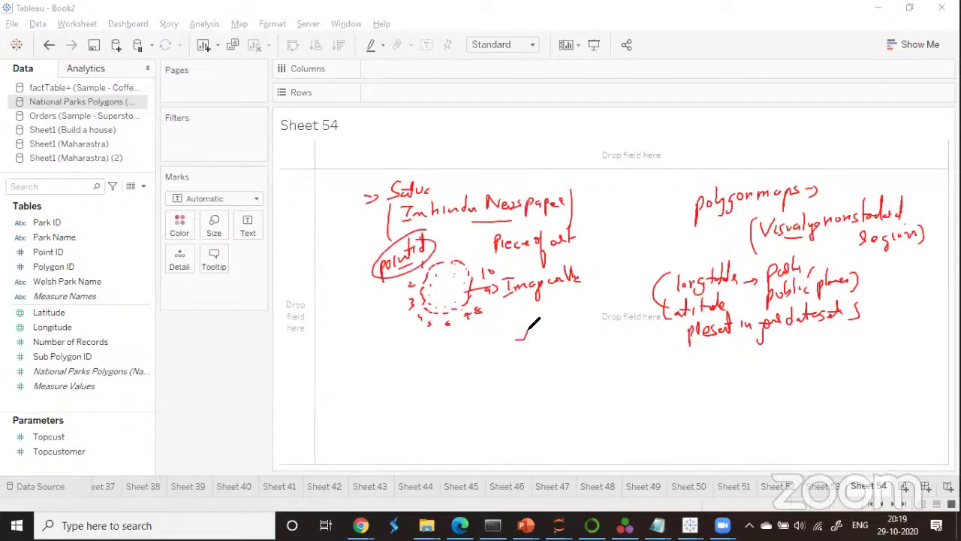
# Sketch an irregular outline with numbered points below the circle and handwrite the bracketed label "Nonstandard region" beside it.
pyautogui.moveTo(516, 339)
pyautogui.mouseDown()
pyautogui.moveTo(518, 365)
pyautogui.moveTo(528, 331)
pyautogui.moveTo(549, 343)
pyautogui.moveTo(518, 336)
pyautogui.mouseUp()
pyautogui.moveTo(492, 340)
pyautogui.mouseDown()
pyautogui.moveTo(472, 363)
pyautogui.moveTo(506, 375)
pyautogui.moveTo(554, 368)
pyautogui.moveTo(570, 354)
pyautogui.moveTo(557, 334)
pyautogui.moveTo(525, 347)
pyautogui.moveTo(538, 335)
pyautogui.moveTo(585, 354)
pyautogui.moveTo(648, 346)
pyautogui.moveTo(631, 375)
pyautogui.moveTo(673, 365)
pyautogui.moveTo(674, 329)
pyautogui.moveTo(622, 326)
pyautogui.mouseUp()
pyautogui.moveTo(572, 336); pyautogui.dragTo(571, 363)
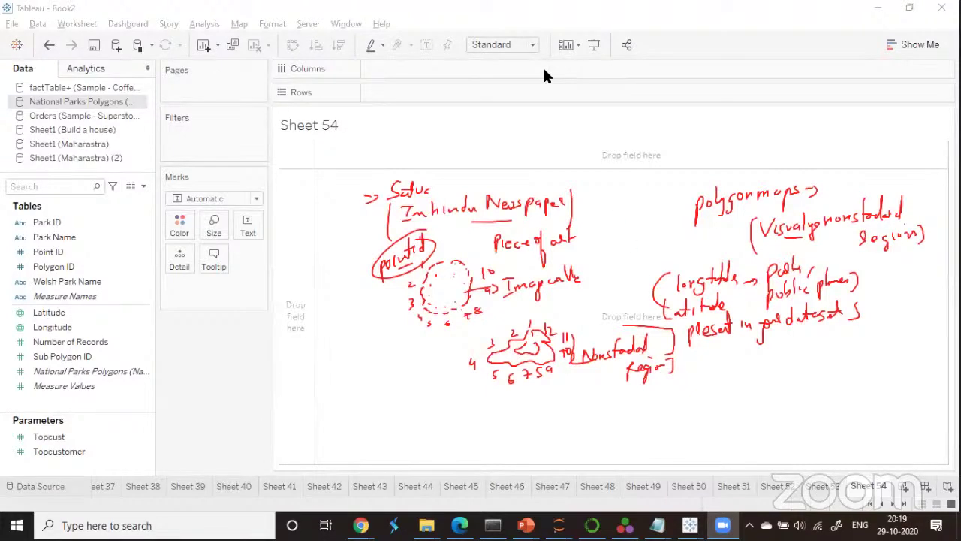
# On the cleared canvas, map Latitude as rows against Longitude as columns, and handwrite a boxed "UK" with an arrow toward the plotted point.
pyautogui.moveTo(51, 312)
pyautogui.mouseDown()
pyautogui.moveTo(225, 298)
pyautogui.moveTo(390, 95)
pyautogui.mouseUp()
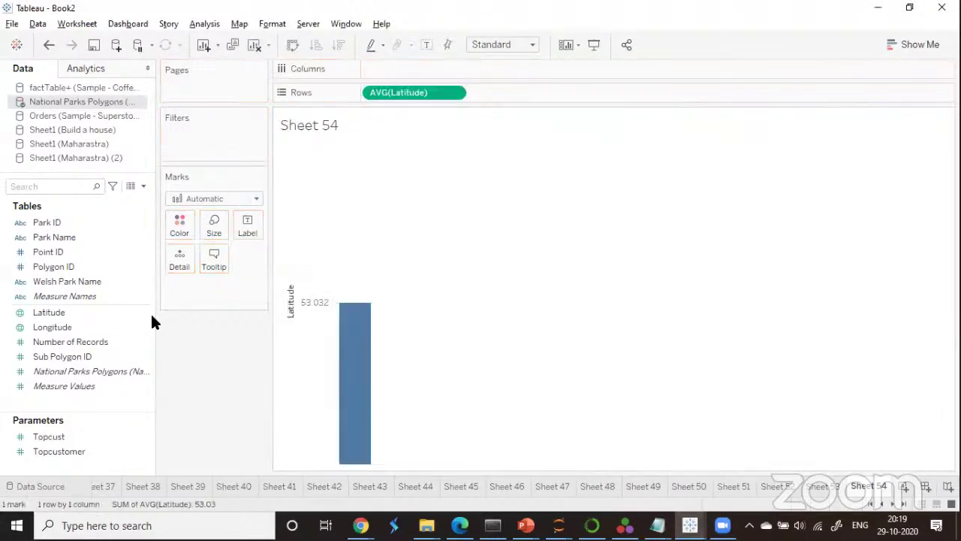
pyautogui.moveTo(67, 326); pyautogui.dragTo(407, 75)
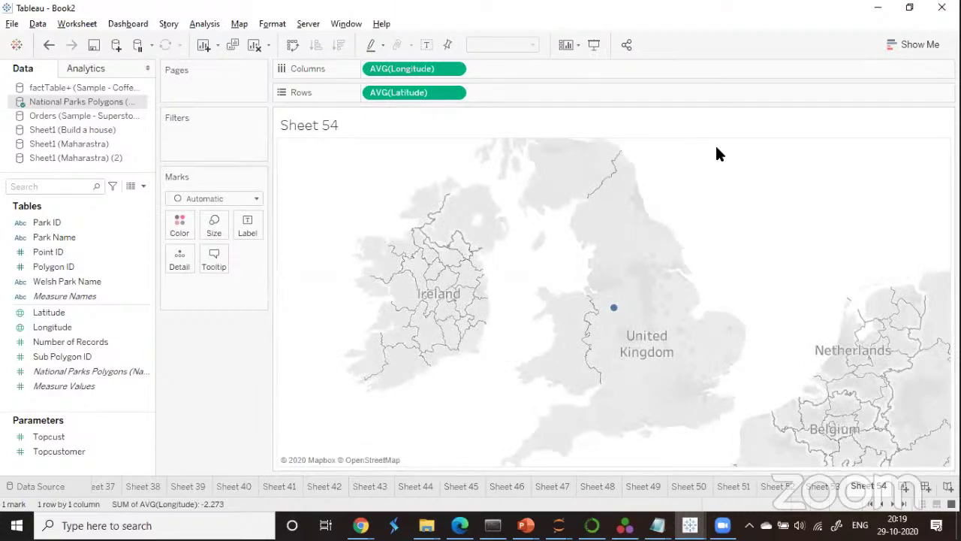
pyautogui.moveTo(643, 290); pyautogui.dragTo(629, 302)
pyautogui.moveTo(630, 293)
pyautogui.mouseDown()
pyautogui.moveTo(639, 303)
pyautogui.moveTo(690, 258)
pyautogui.moveTo(665, 294)
pyautogui.mouseUp()
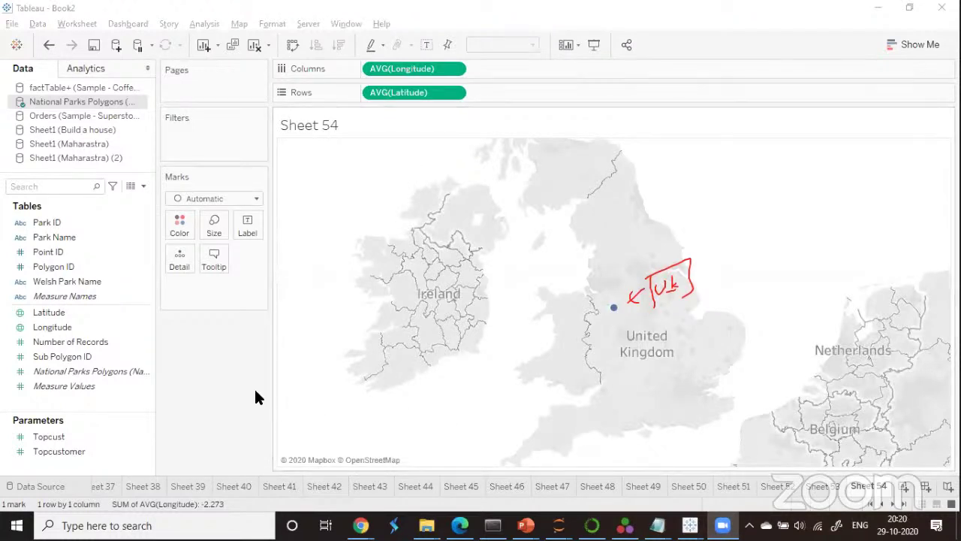
# Break the map down by Park ID as a detail and label the points with Park Name.
pyautogui.moveTo(41, 223); pyautogui.dragTo(177, 261)
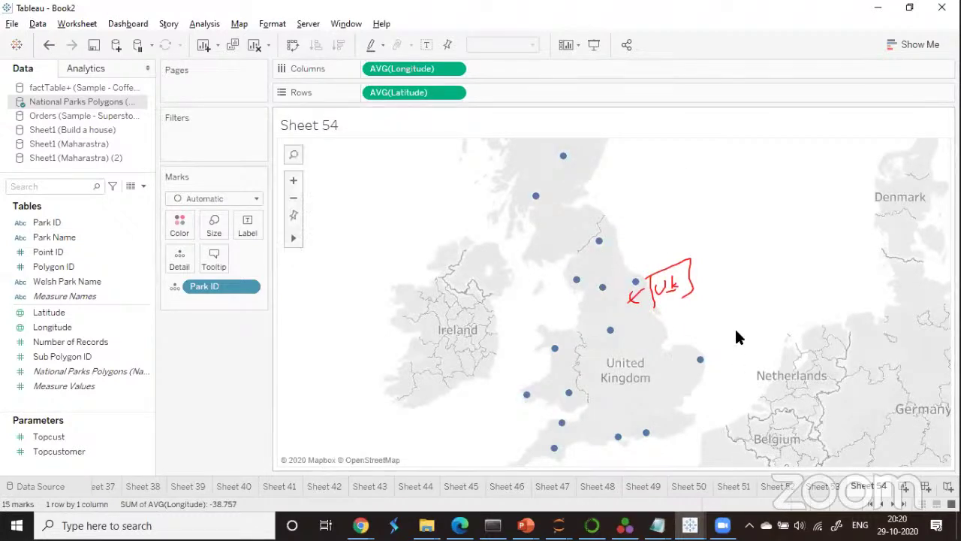
pyautogui.click(55, 237)
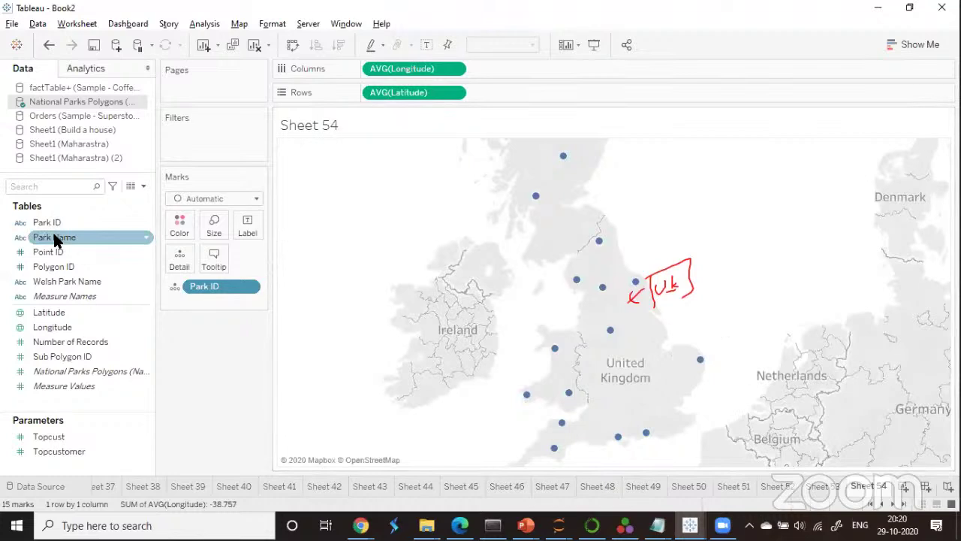
pyautogui.moveTo(54, 237); pyautogui.dragTo(247, 229)
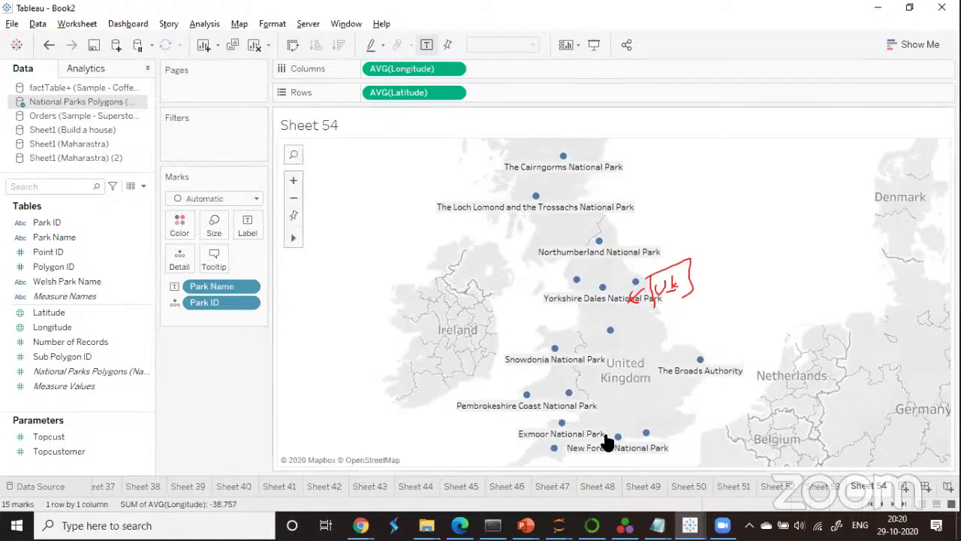
pyautogui.moveTo(704, 380)
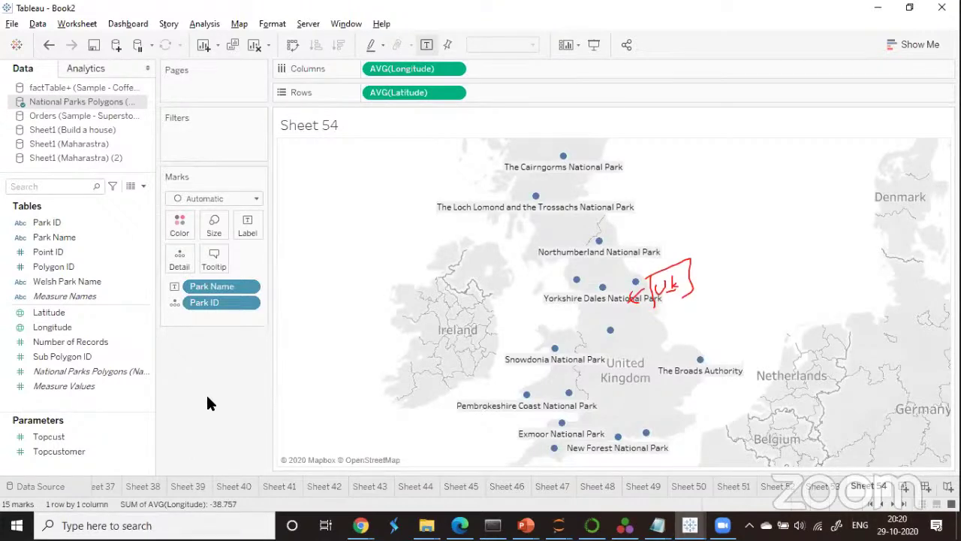
# Change the mark type to Polygon and remove Park Name from the marks.
pyautogui.click(257, 199)
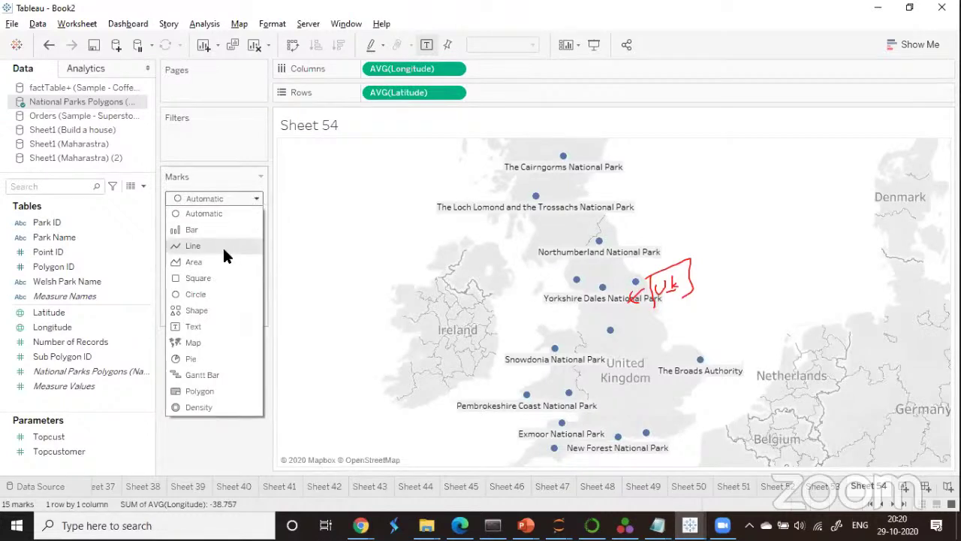
pyautogui.click(217, 469)
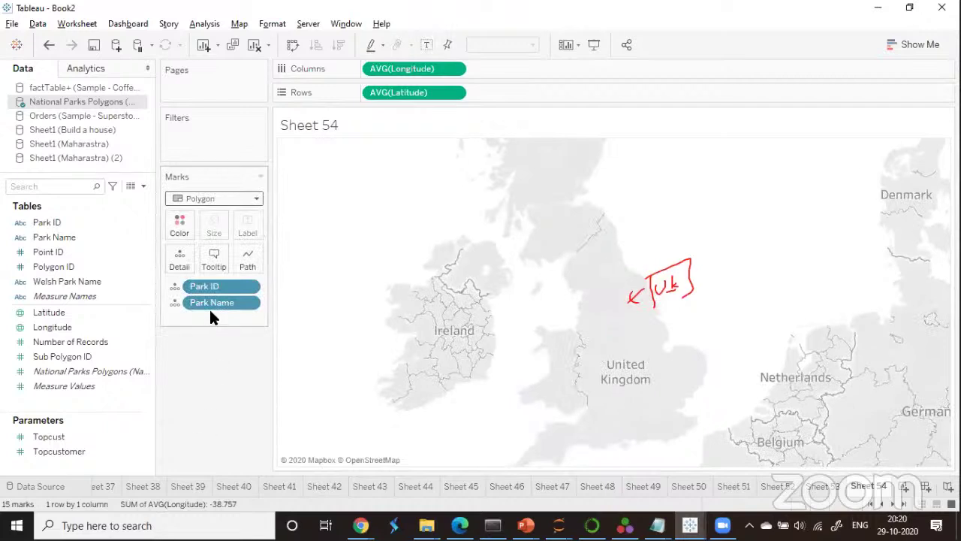
pyautogui.moveTo(211, 302); pyautogui.dragTo(190, 462)
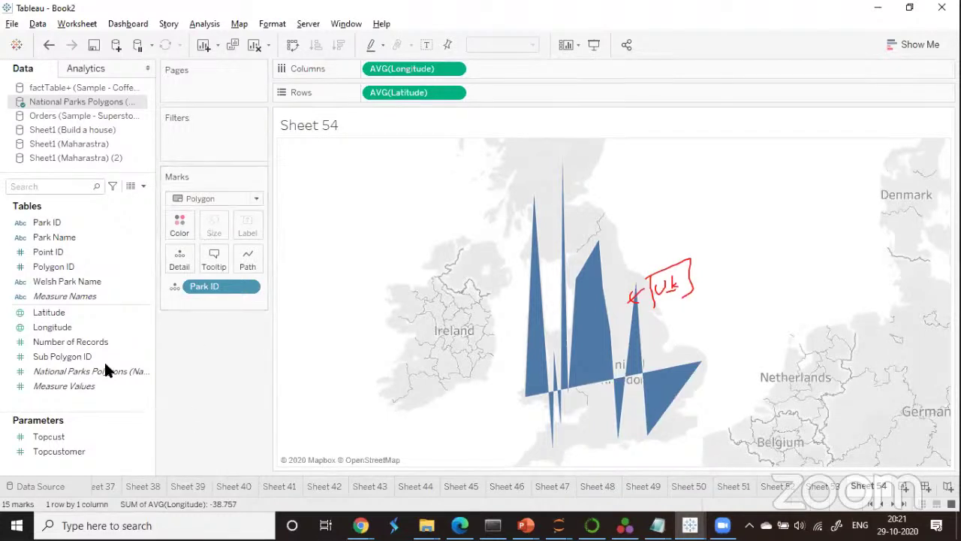
# Add Polygon ID as a detail and Point ID as the path, and trace several northern park shapes in red.
pyautogui.moveTo(58, 266); pyautogui.dragTo(179, 259)
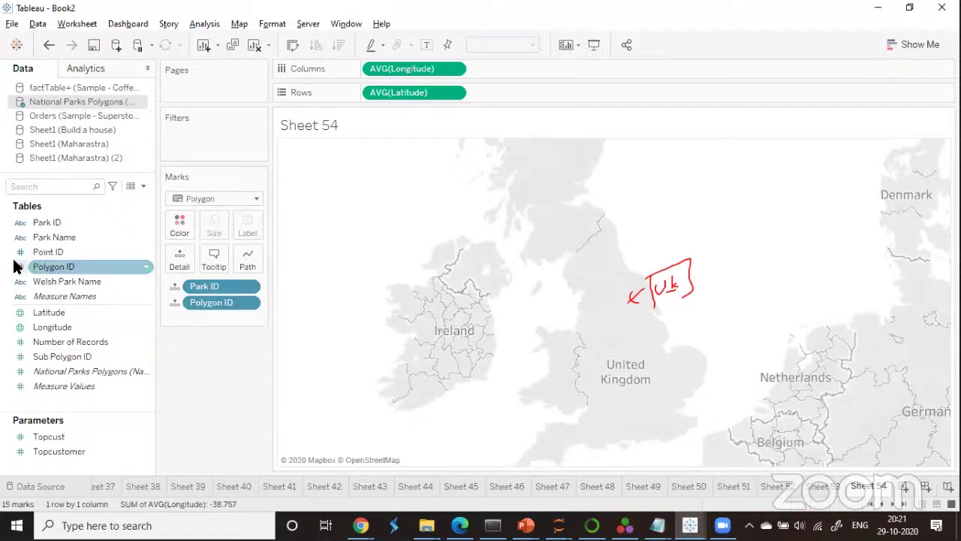
pyautogui.moveTo(36, 251); pyautogui.dragTo(159, 376)
pyautogui.moveTo(235, 333); pyautogui.dragTo(247, 263)
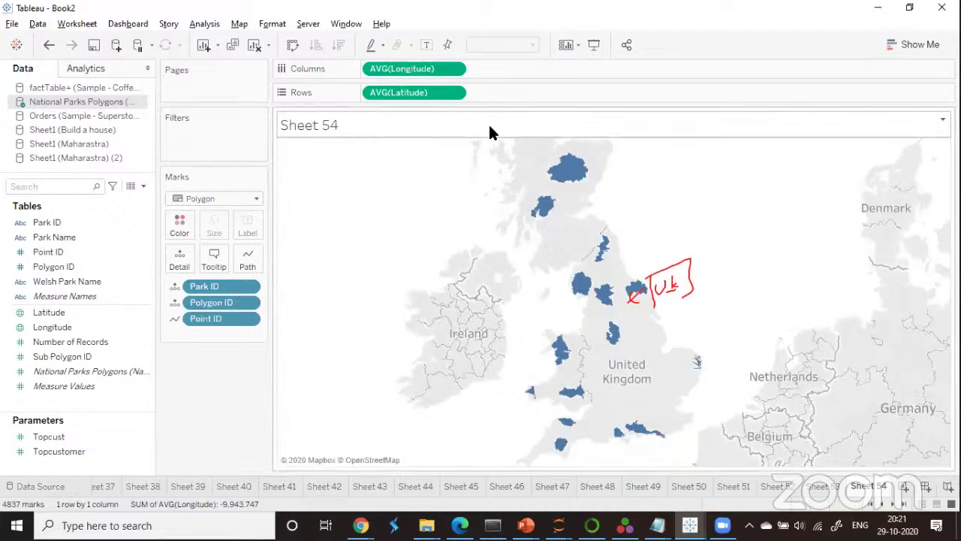
pyautogui.moveTo(574, 158); pyautogui.dragTo(582, 161)
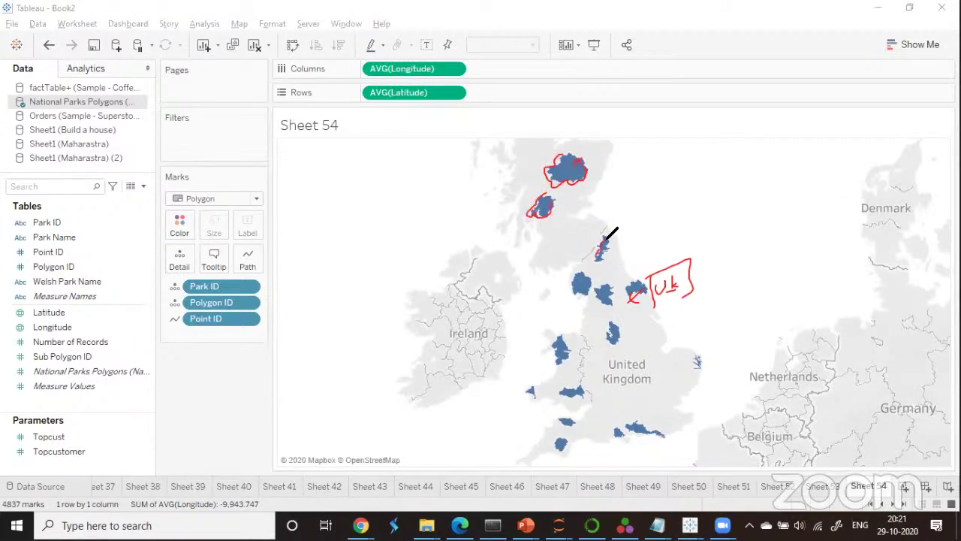
pyautogui.moveTo(583, 276); pyautogui.dragTo(590, 274)
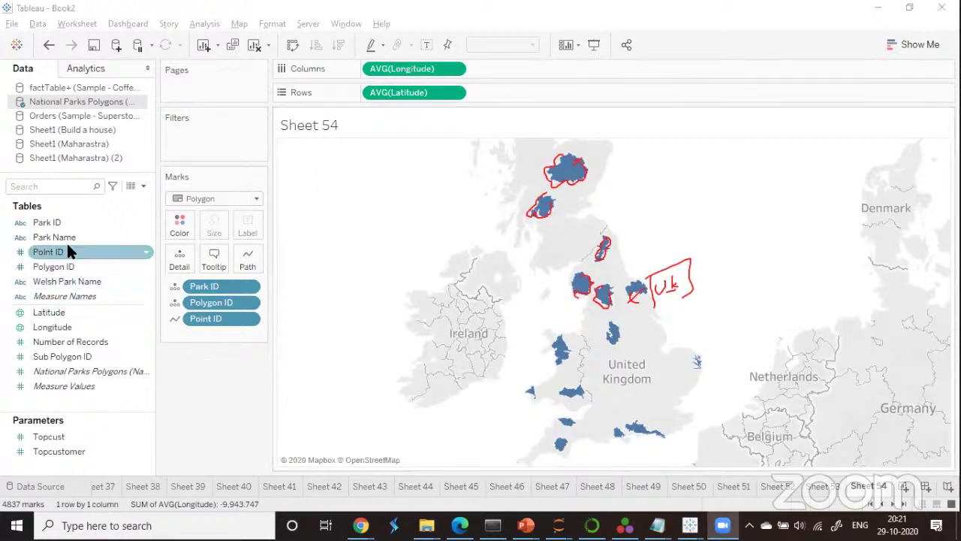
# Color the park polygons by Park Name and inspect the details of individual parks on the map.
pyautogui.moveTo(57, 241); pyautogui.dragTo(179, 225)
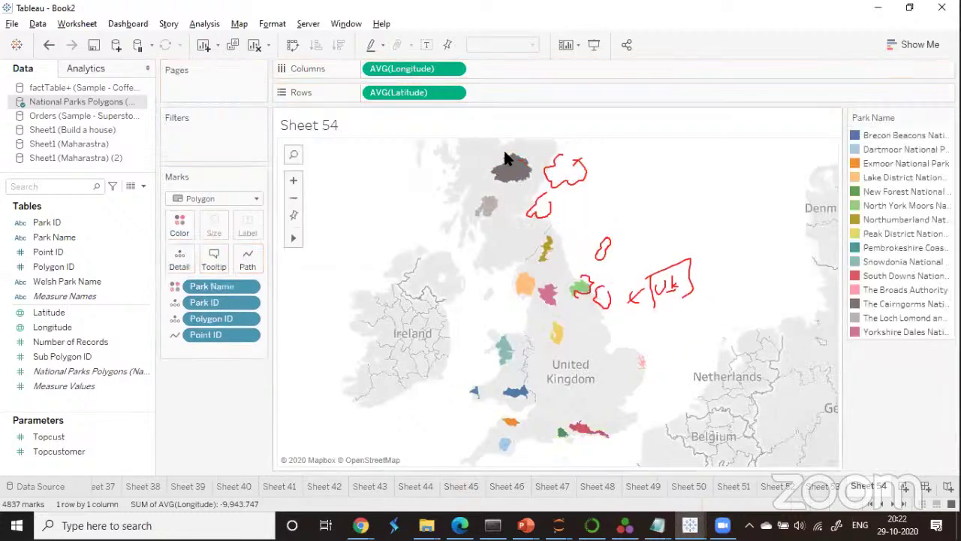
pyautogui.moveTo(516, 169)
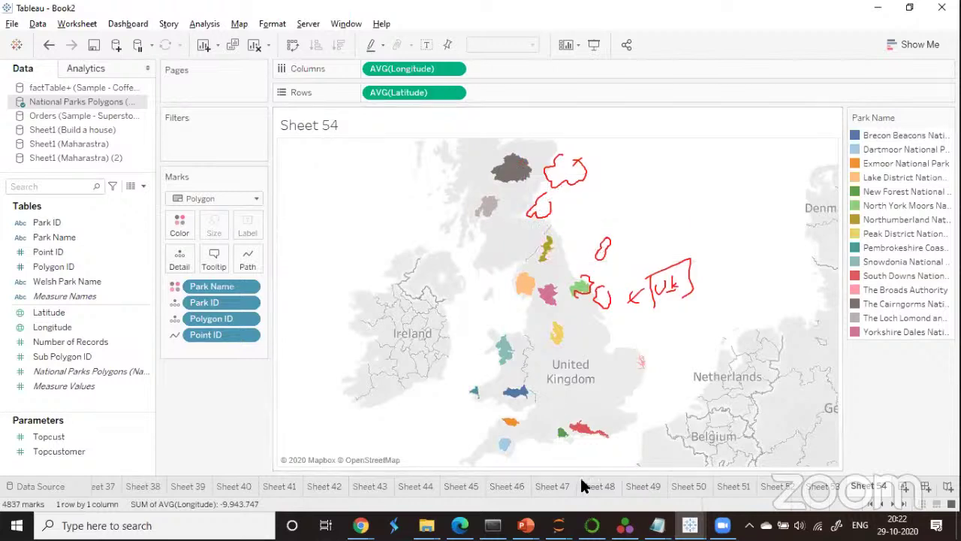
pyautogui.moveTo(586, 431)
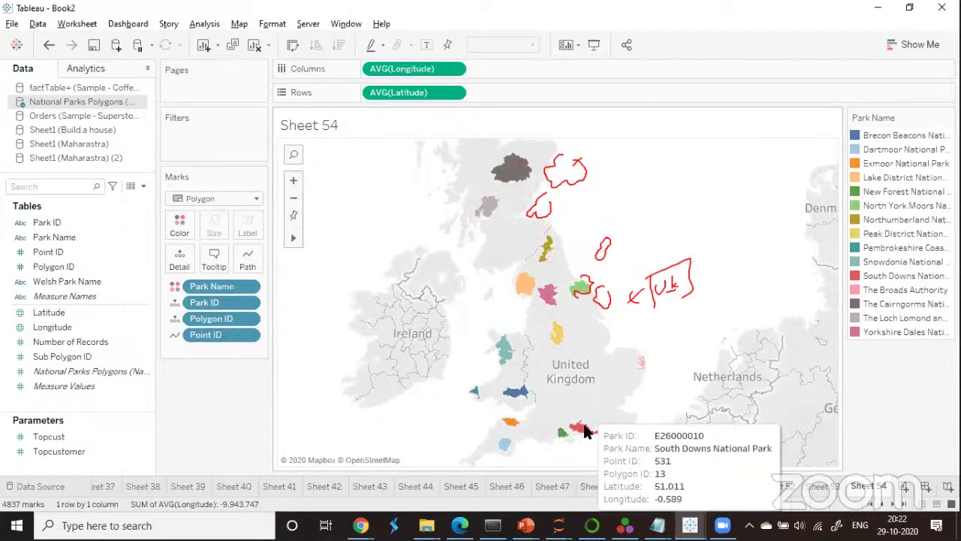
pyautogui.moveTo(503, 449)
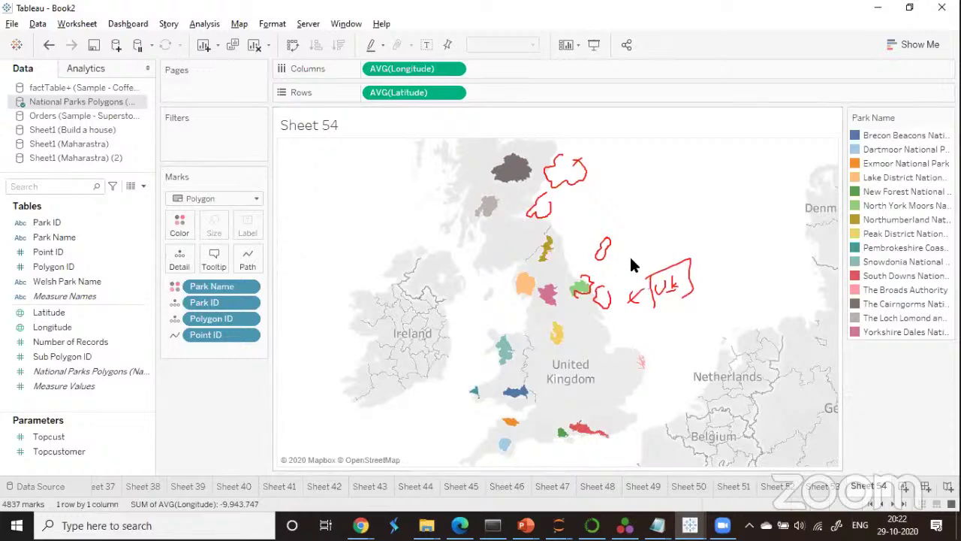
pyautogui.click(705, 109)
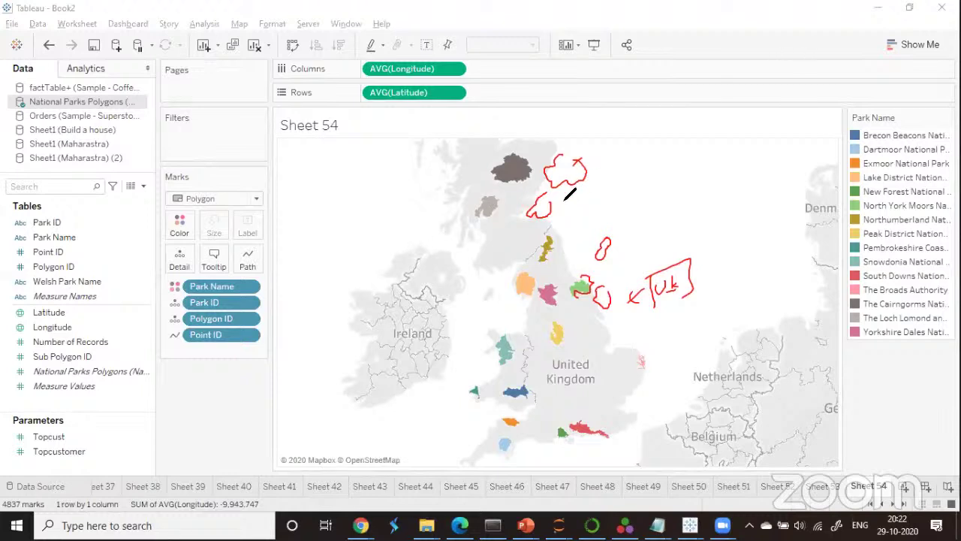
# Handwrite a boxed "polygon maps" beside the traced northern park shapes and add a bracketed "column shelf" note with an arrow to "row".
pyautogui.moveTo(564, 205)
pyautogui.mouseDown()
pyautogui.moveTo(623, 189)
pyautogui.moveTo(631, 163)
pyautogui.moveTo(652, 186)
pyautogui.moveTo(715, 175)
pyautogui.moveTo(637, 175)
pyautogui.moveTo(691, 212)
pyautogui.mouseUp()
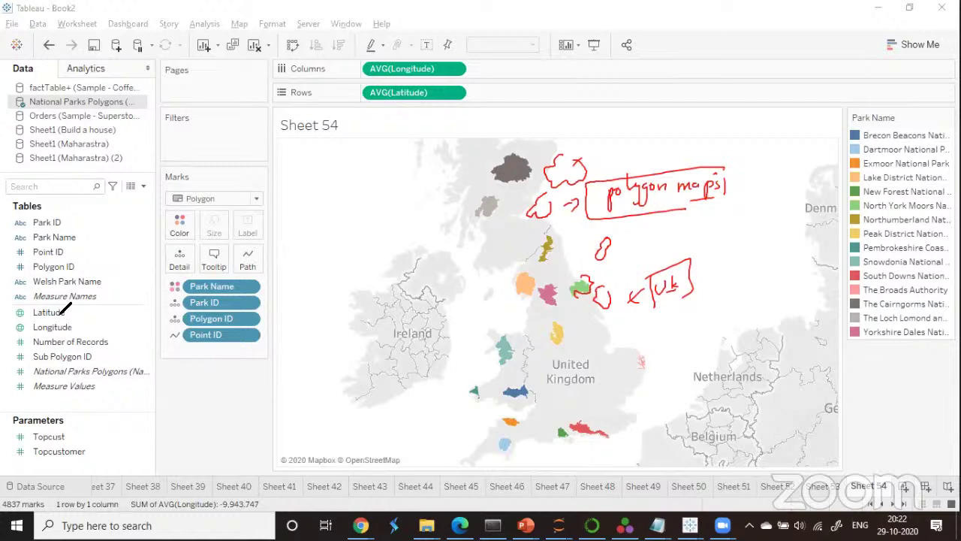
pyautogui.moveTo(436, 117)
pyautogui.mouseDown()
pyautogui.moveTo(463, 126)
pyautogui.moveTo(491, 117)
pyautogui.mouseUp()
pyautogui.moveTo(348, 160)
pyautogui.mouseDown()
pyautogui.moveTo(346, 180)
pyautogui.moveTo(413, 135)
pyautogui.moveTo(425, 160)
pyautogui.moveTo(331, 197)
pyautogui.mouseUp()
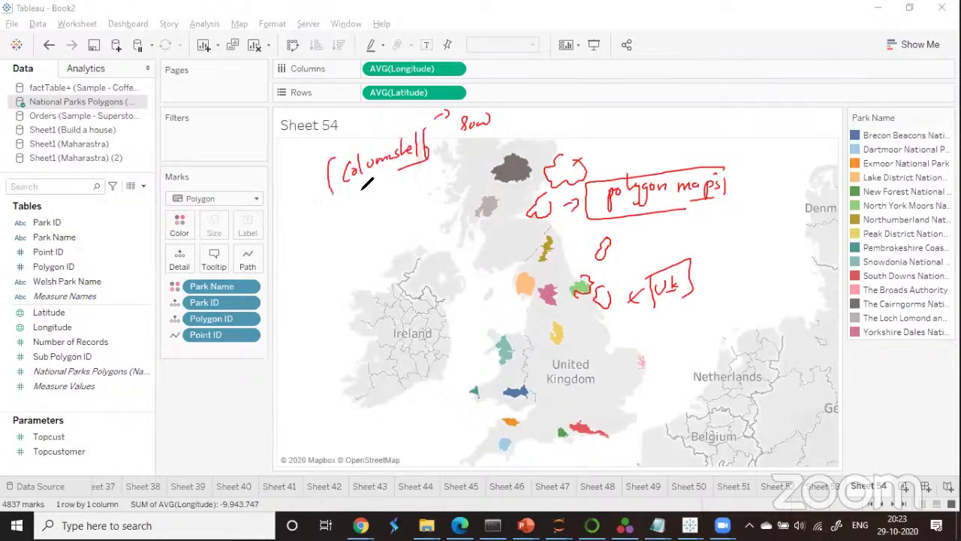
pyautogui.moveTo(398, 172); pyautogui.dragTo(427, 159)
pyautogui.moveTo(431, 135); pyautogui.dragTo(432, 160)
# Circle Park ID in red, mark the Detail shelf and mark type, and handwrite a boxed "polygon" beside the Marks card.
pyautogui.moveTo(71, 213); pyautogui.dragTo(65, 227)
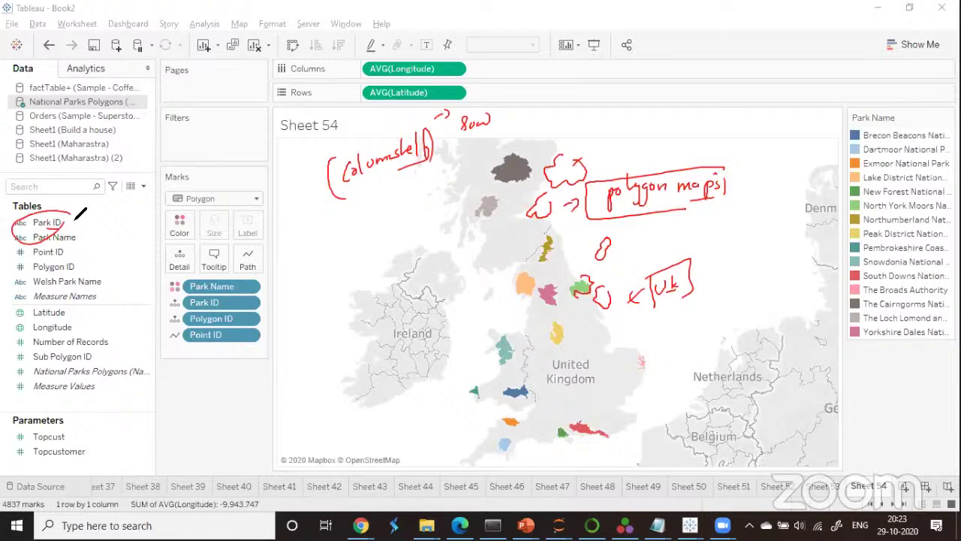
pyautogui.moveTo(164, 254)
pyautogui.mouseDown()
pyautogui.moveTo(170, 262)
pyautogui.moveTo(148, 275)
pyautogui.mouseUp()
pyautogui.moveTo(258, 202)
pyautogui.mouseDown()
pyautogui.moveTo(256, 216)
pyautogui.moveTo(310, 239)
pyautogui.moveTo(343, 208)
pyautogui.moveTo(348, 236)
pyautogui.mouseUp()
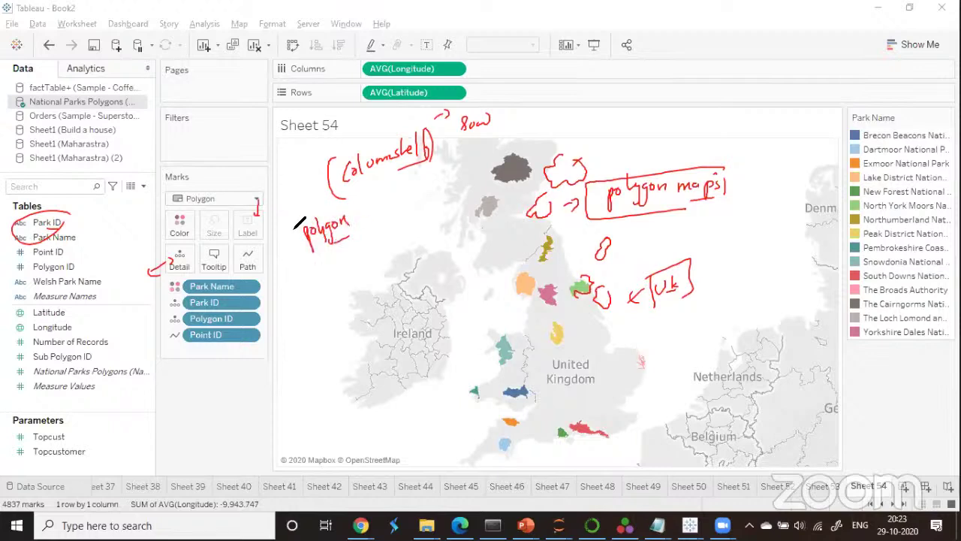
pyautogui.moveTo(293, 225); pyautogui.dragTo(298, 260)
pyautogui.moveTo(293, 223)
pyautogui.mouseDown()
pyautogui.moveTo(362, 197)
pyautogui.moveTo(374, 234)
pyautogui.mouseUp()
pyautogui.moveTo(374, 234); pyautogui.dragTo(300, 246)
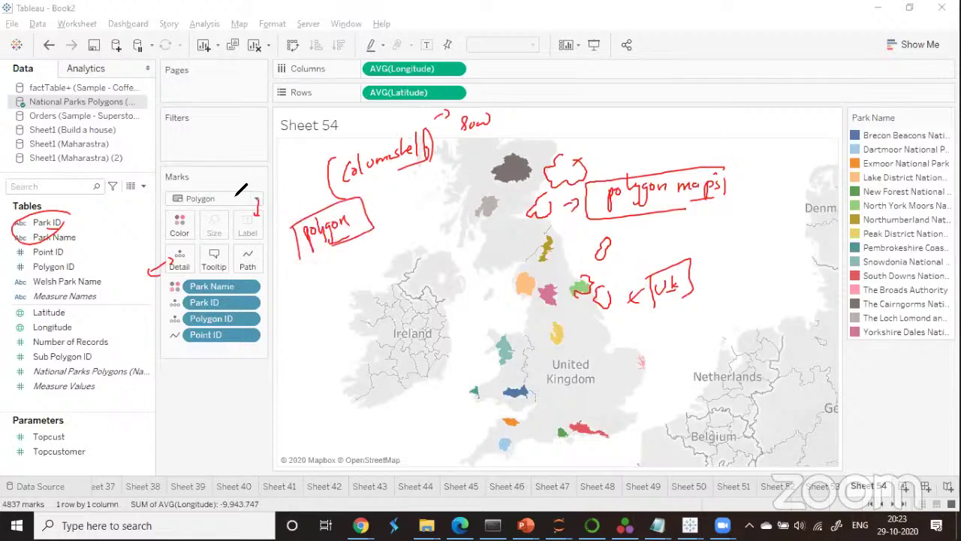
# Mark Point ID and Polygon ID in red with arrows at Detail and Path, and handwrite "path shelf" below the polygon note.
pyautogui.moveTo(67, 259)
pyautogui.mouseDown()
pyautogui.moveTo(36, 255)
pyautogui.moveTo(69, 246)
pyautogui.mouseUp()
pyautogui.moveTo(153, 264); pyautogui.dragTo(166, 242)
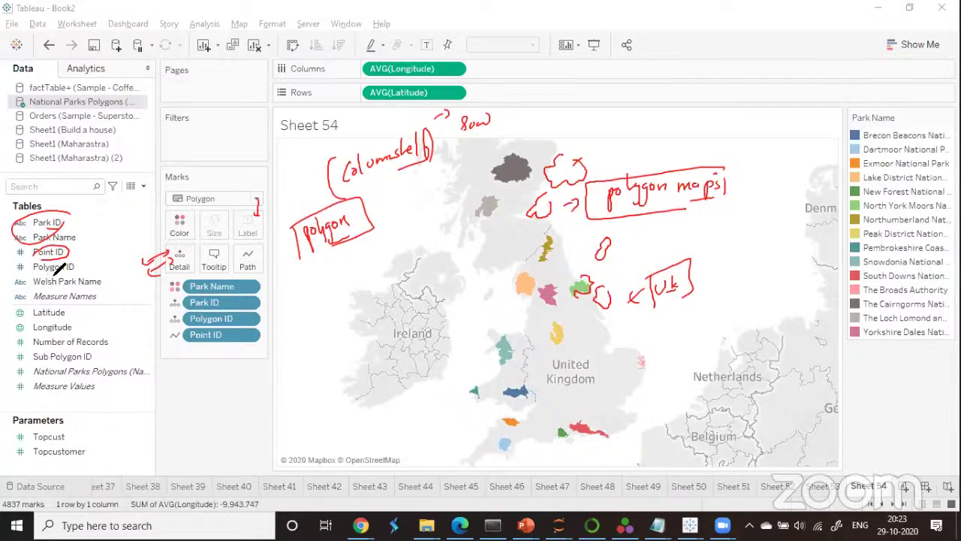
pyautogui.moveTo(35, 275)
pyautogui.mouseDown()
pyautogui.moveTo(90, 261)
pyautogui.moveTo(71, 264)
pyautogui.mouseUp()
pyautogui.moveTo(67, 252); pyautogui.dragTo(87, 250)
pyautogui.moveTo(264, 258)
pyautogui.mouseDown()
pyautogui.moveTo(250, 260)
pyautogui.moveTo(334, 249)
pyautogui.moveTo(355, 257)
pyautogui.moveTo(275, 259)
pyautogui.moveTo(350, 243)
pyautogui.moveTo(368, 272)
pyautogui.mouseUp()
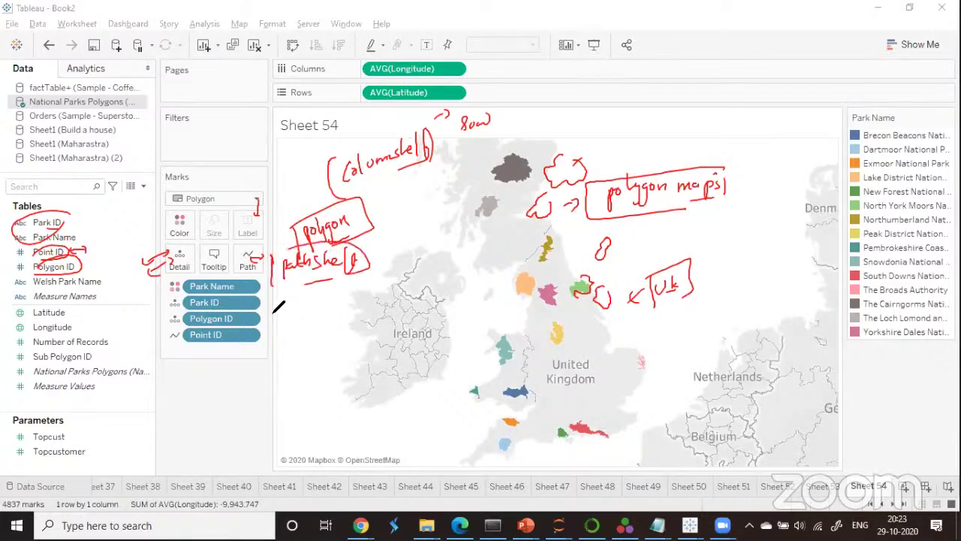
# Handwrite a list numbered 1 to 5, filling in latitude to row and longitude to column, Park ID to detail, and chart to polygon.
pyautogui.moveTo(284, 330)
pyautogui.mouseDown()
pyautogui.moveTo(279, 357)
pyautogui.moveTo(295, 377)
pyautogui.moveTo(301, 422)
pyautogui.moveTo(292, 449)
pyautogui.mouseUp()
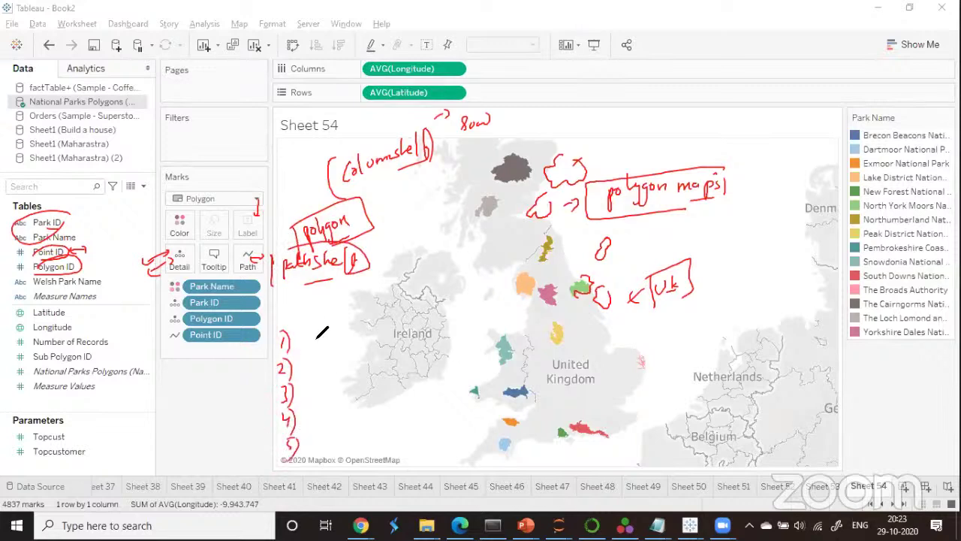
pyautogui.moveTo(305, 323)
pyautogui.mouseDown()
pyautogui.moveTo(322, 338)
pyautogui.moveTo(347, 324)
pyautogui.moveTo(432, 316)
pyautogui.moveTo(443, 334)
pyautogui.moveTo(478, 315)
pyautogui.moveTo(551, 308)
pyautogui.mouseUp()
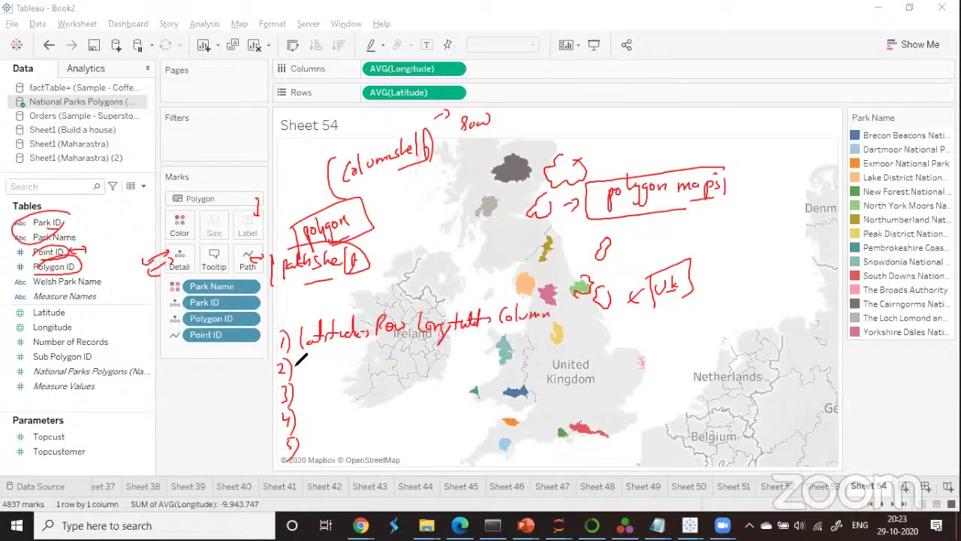
pyautogui.moveTo(305, 352)
pyautogui.mouseDown()
pyautogui.moveTo(372, 357)
pyautogui.moveTo(438, 334)
pyautogui.mouseUp()
pyautogui.moveTo(297, 389); pyautogui.dragTo(309, 393)
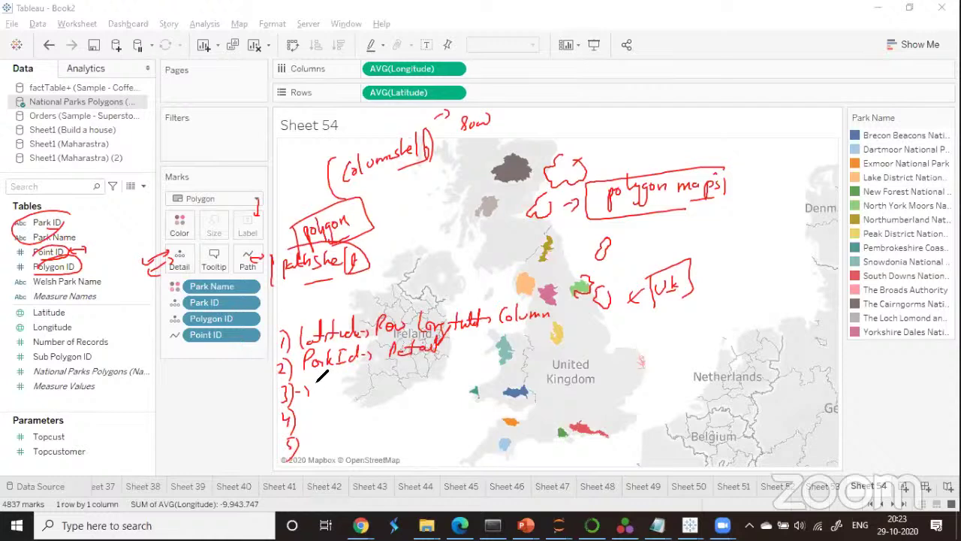
pyautogui.moveTo(331, 378)
pyautogui.mouseDown()
pyautogui.moveTo(442, 380)
pyautogui.moveTo(466, 359)
pyautogui.mouseUp()
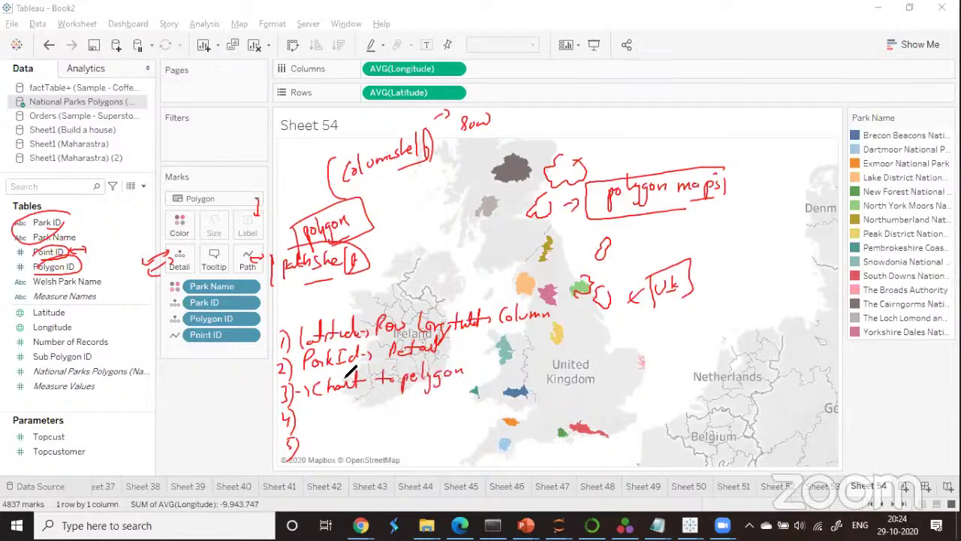
# Complete the list with Polygon ID to detail shelf and Point ID to path shelf, and bracket the whole list in red.
pyautogui.moveTo(301, 411)
pyautogui.mouseDown()
pyautogui.moveTo(300, 422)
pyautogui.moveTo(323, 401)
pyautogui.moveTo(342, 409)
pyautogui.moveTo(488, 382)
pyautogui.moveTo(505, 394)
pyautogui.mouseUp()
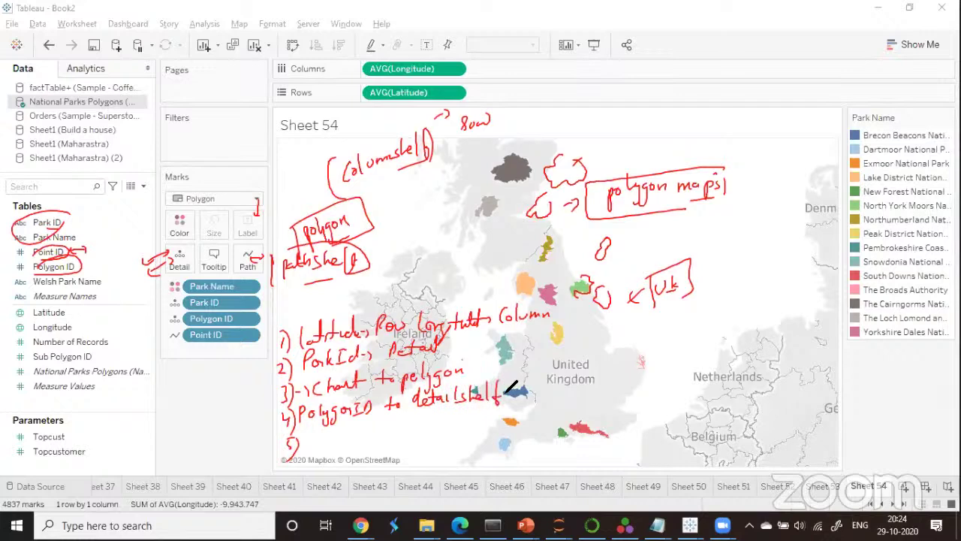
pyautogui.moveTo(313, 435)
pyautogui.mouseDown()
pyautogui.moveTo(329, 443)
pyautogui.moveTo(407, 422)
pyautogui.moveTo(438, 428)
pyautogui.moveTo(504, 409)
pyautogui.mouseUp()
pyautogui.moveTo(267, 332)
pyautogui.mouseDown()
pyautogui.moveTo(251, 455)
pyautogui.moveTo(318, 460)
pyautogui.mouseUp()
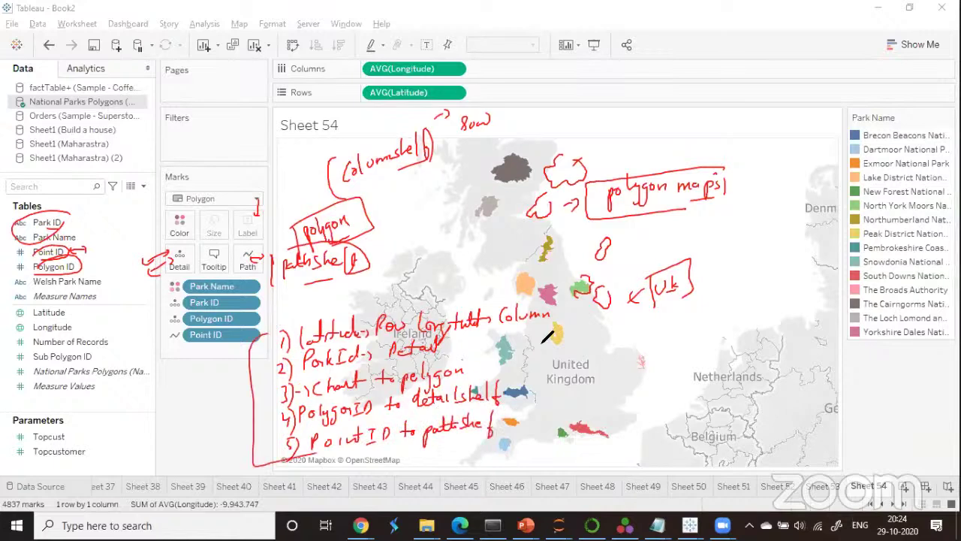
pyautogui.moveTo(561, 295)
pyautogui.mouseDown()
pyautogui.moveTo(576, 301)
pyautogui.moveTo(563, 411)
pyautogui.mouseUp()
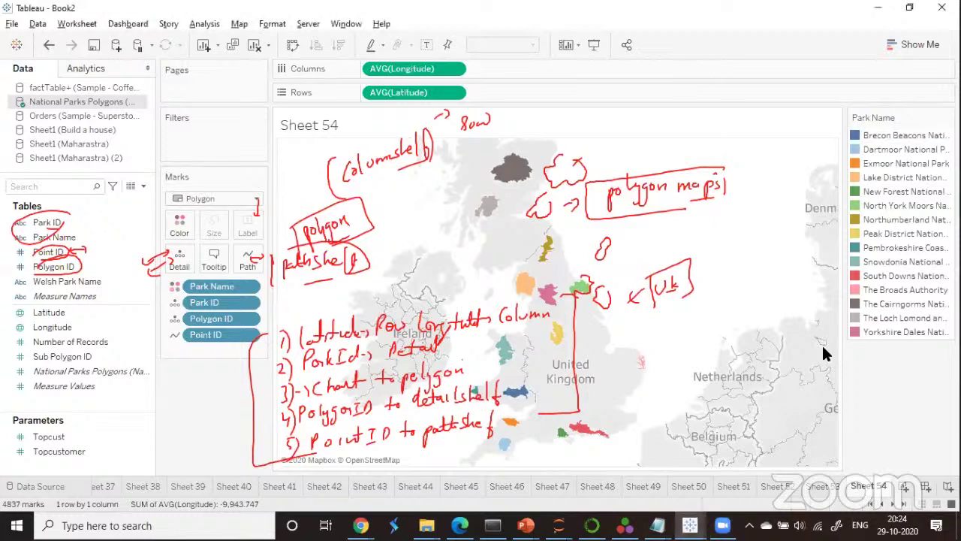
# Rename the worksheet as PolygonMaps and add a new blank worksheet.
pyautogui.rightClick(864, 486)
pyautogui.click(899, 368)
pyautogui.write('PolygonMaps')
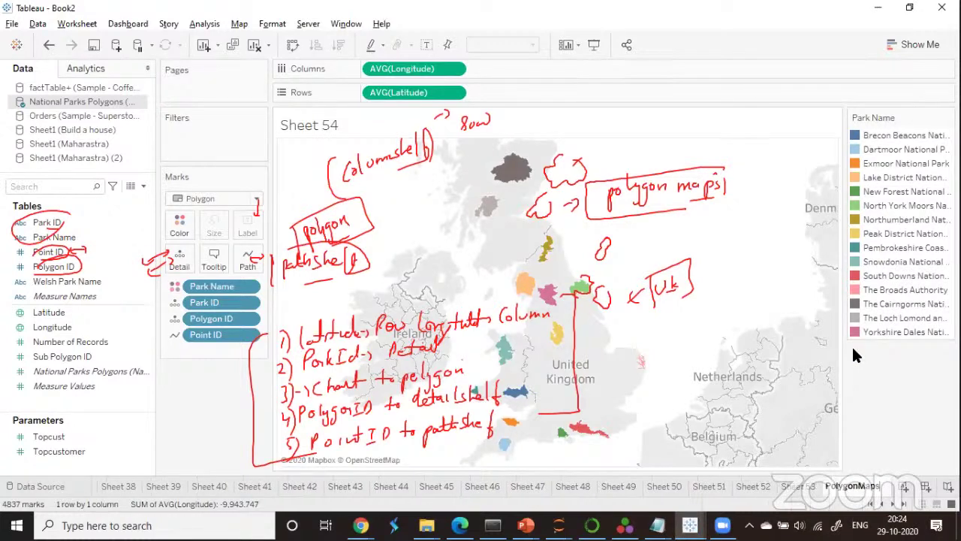
pyautogui.press('Return')
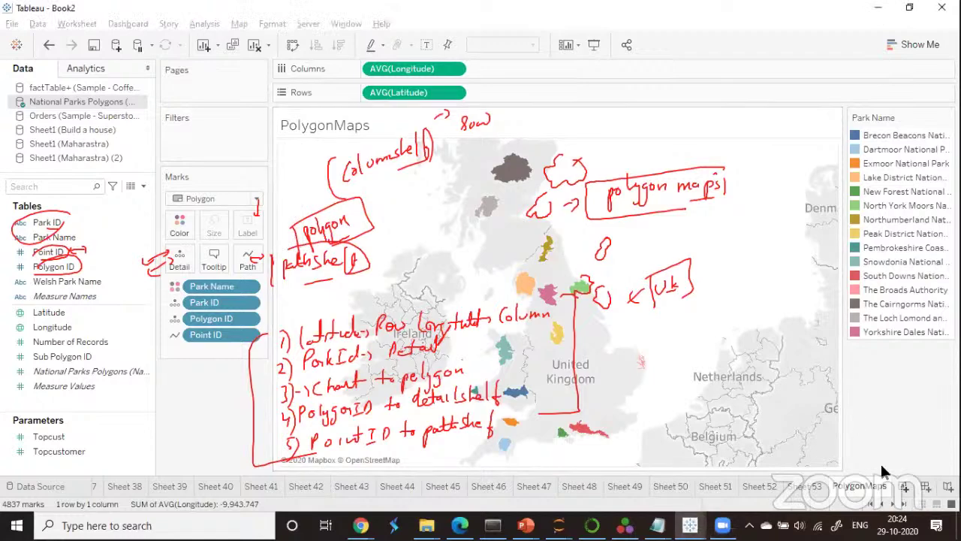
pyautogui.hotkey('ctrl', 'm')
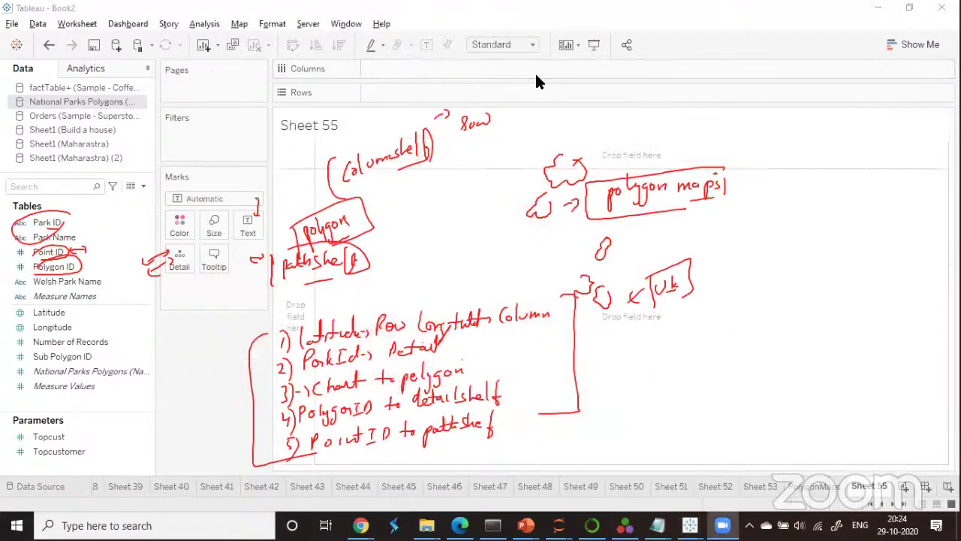
# Clear all red annotations and handwrite a boxed "Custom geocoding" heading with the definition "Convert a field to a geographic field".
pyautogui.press('e')
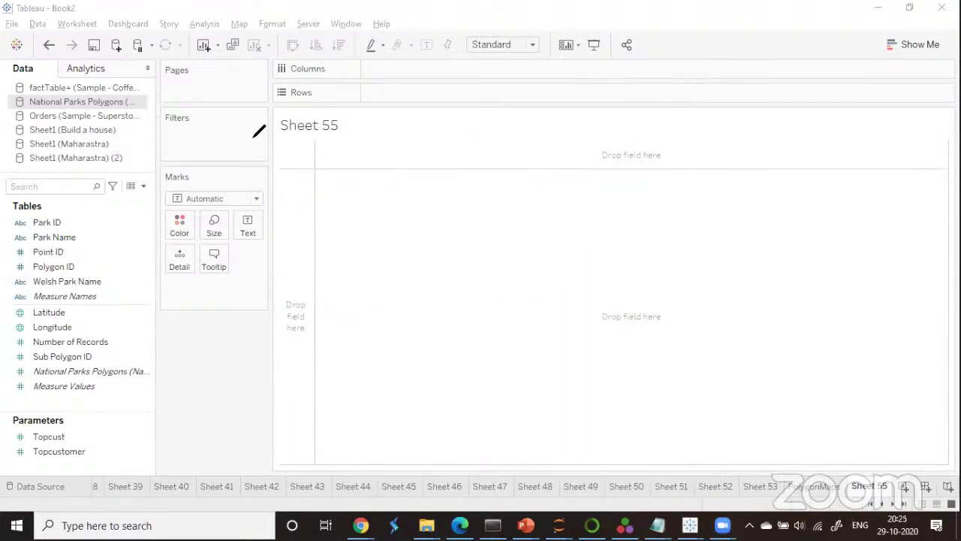
pyautogui.moveTo(430, 147)
pyautogui.mouseDown()
pyautogui.moveTo(446, 135)
pyautogui.moveTo(464, 148)
pyautogui.moveTo(588, 148)
pyautogui.moveTo(583, 137)
pyautogui.moveTo(607, 126)
pyautogui.moveTo(405, 171)
pyautogui.moveTo(480, 167)
pyautogui.mouseUp()
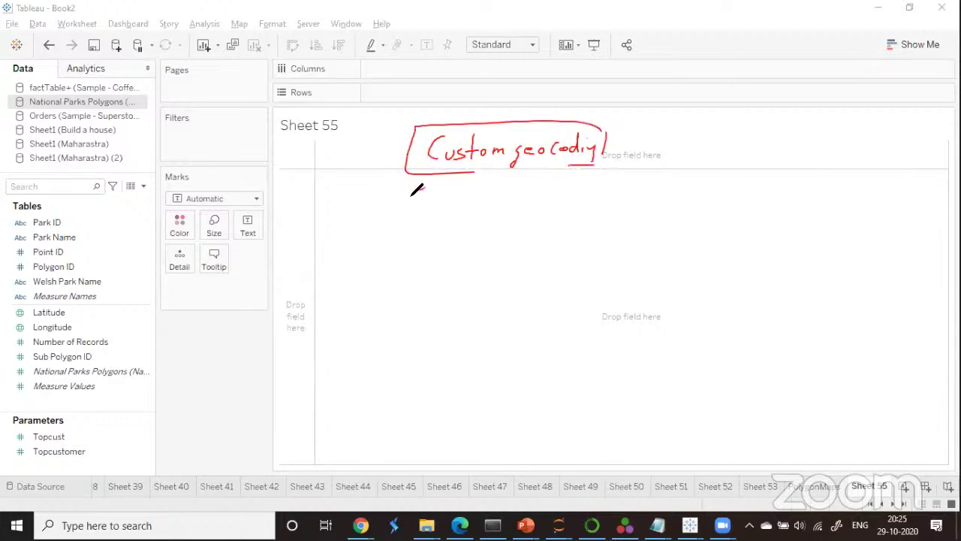
pyautogui.moveTo(418, 192)
pyautogui.mouseDown()
pyautogui.moveTo(432, 187)
pyautogui.moveTo(399, 237)
pyautogui.mouseUp()
pyautogui.moveTo(408, 224)
pyautogui.mouseDown()
pyautogui.moveTo(485, 189)
pyautogui.moveTo(495, 201)
pyautogui.moveTo(514, 188)
pyautogui.moveTo(526, 202)
pyautogui.moveTo(597, 185)
pyautogui.moveTo(731, 189)
pyautogui.moveTo(712, 200)
pyautogui.moveTo(752, 172)
pyautogui.moveTo(469, 173)
pyautogui.moveTo(428, 244)
pyautogui.mouseUp()
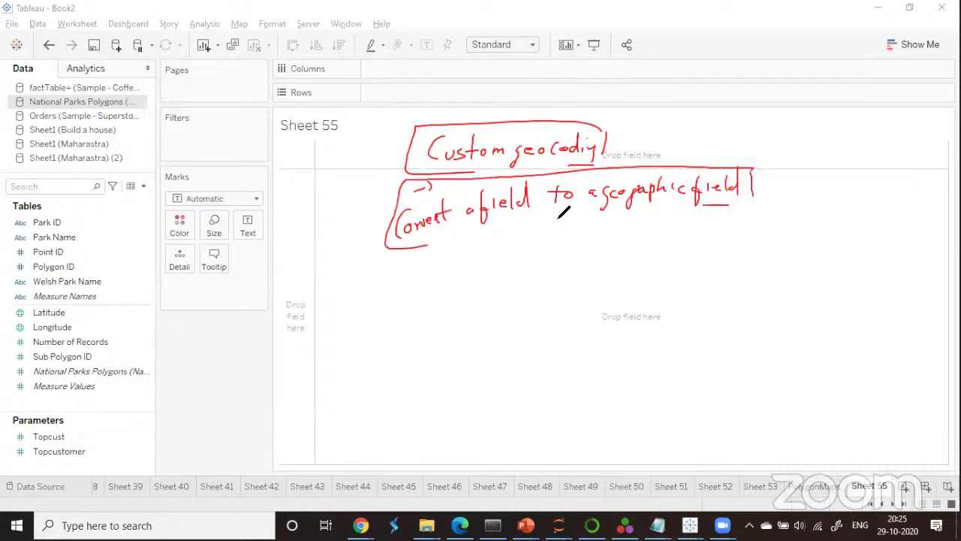
# Handwrite the note "Region is not" under the definition and add a sketched globe with a boxed "globe icon" beside it.
pyautogui.moveTo(487, 227)
pyautogui.mouseDown()
pyautogui.moveTo(443, 284)
pyautogui.moveTo(466, 263)
pyautogui.moveTo(496, 260)
pyautogui.mouseUp()
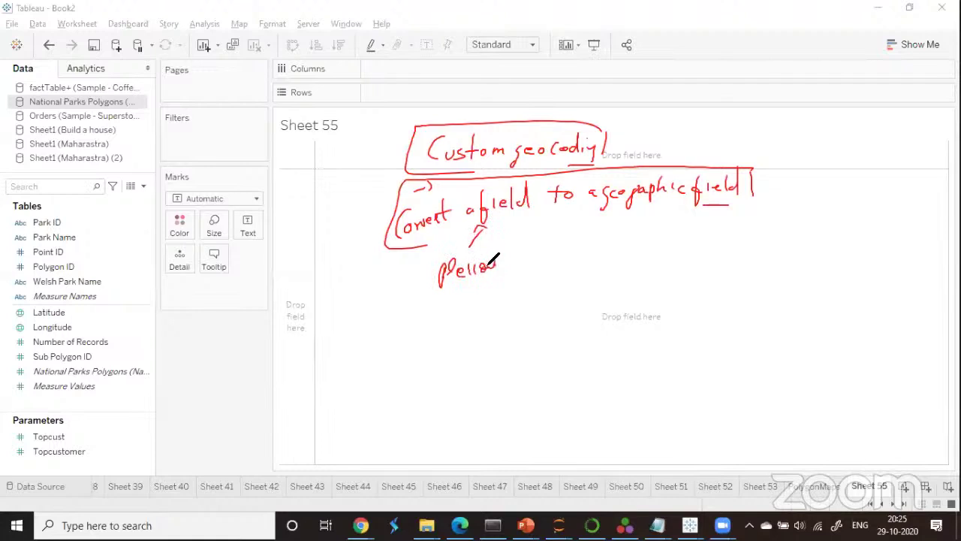
pyautogui.moveTo(515, 220); pyautogui.dragTo(530, 219)
pyautogui.moveTo(509, 252)
pyautogui.mouseDown()
pyautogui.moveTo(521, 260)
pyautogui.moveTo(542, 242)
pyautogui.mouseUp()
pyautogui.click(560, 246)
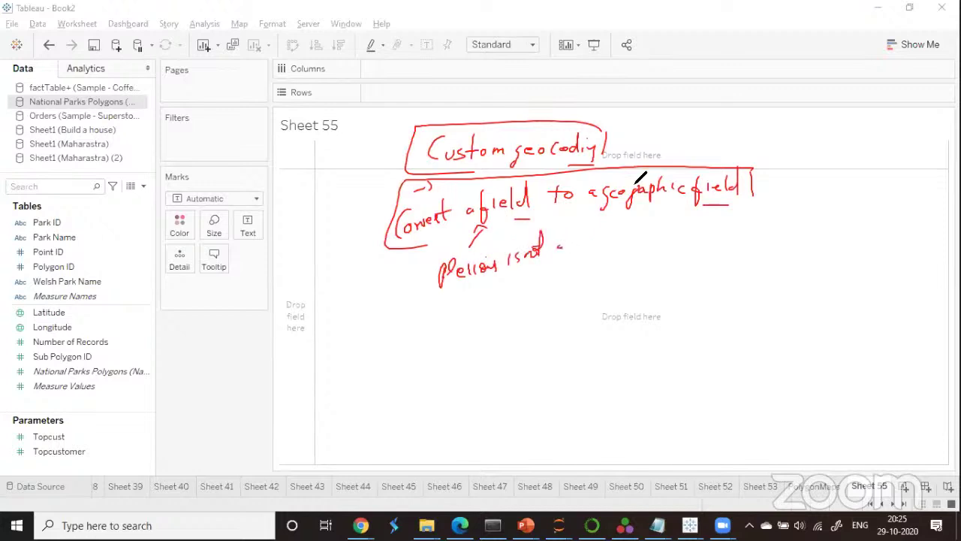
pyautogui.moveTo(599, 186)
pyautogui.mouseDown()
pyautogui.moveTo(590, 233)
pyautogui.moveTo(629, 259)
pyautogui.moveTo(664, 239)
pyautogui.moveTo(701, 234)
pyautogui.mouseUp()
pyautogui.moveTo(674, 249)
pyautogui.mouseDown()
pyautogui.moveTo(695, 248)
pyautogui.moveTo(593, 223)
pyautogui.moveTo(624, 260)
pyautogui.mouseUp()
pyautogui.moveTo(571, 272); pyautogui.dragTo(586, 274)
pyautogui.click(554, 276)
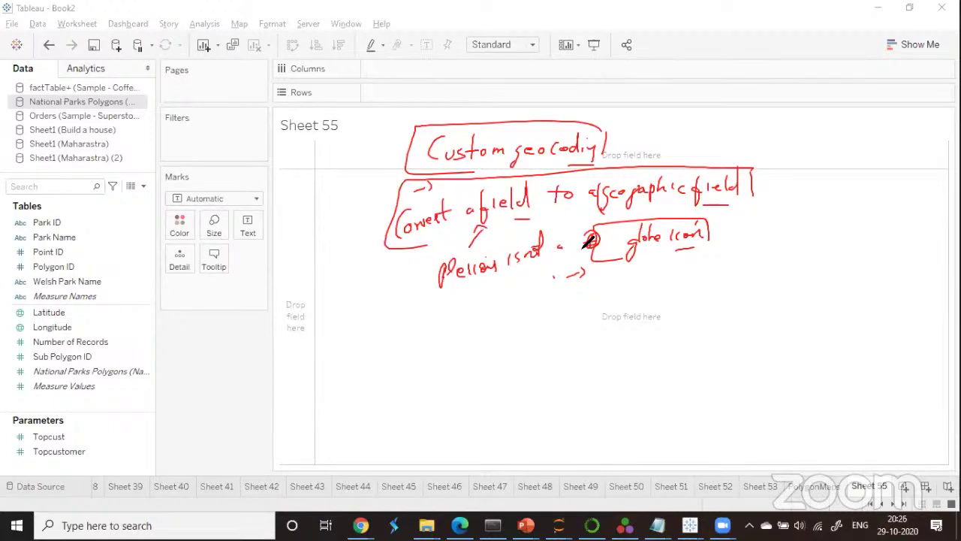
# Remove the geographic role from the Region field of the Orders (Sample - Superstore) data source.
pyautogui.click(84, 115)
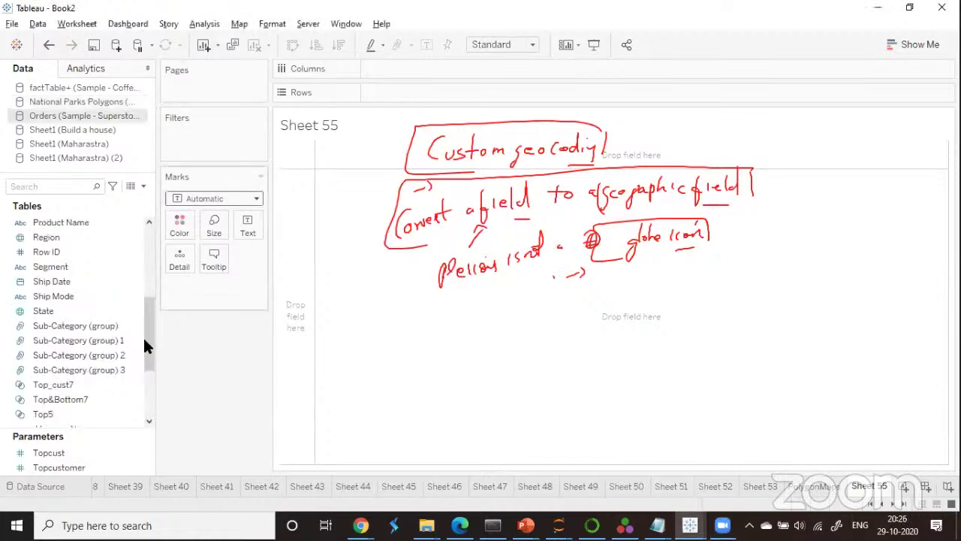
pyautogui.scroll(1, 145, 338)
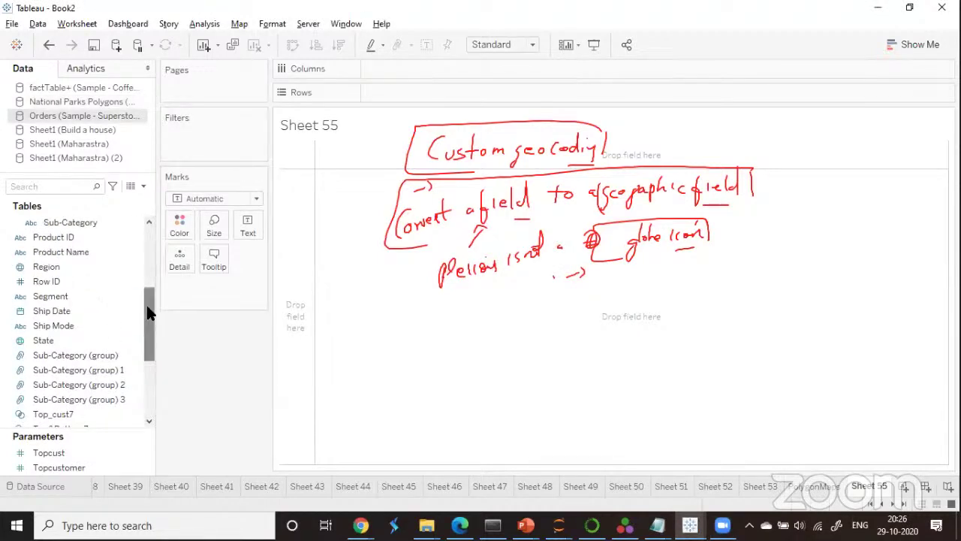
pyautogui.moveTo(148, 312)
pyautogui.mouseDown()
pyautogui.moveTo(150, 346)
pyautogui.moveTo(150, 293)
pyautogui.mouseUp()
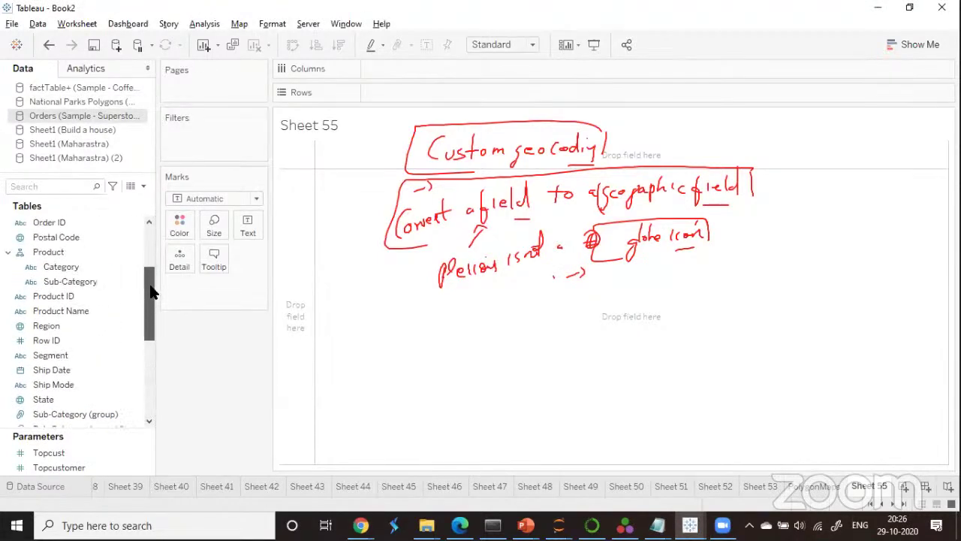
pyautogui.click(135, 324)
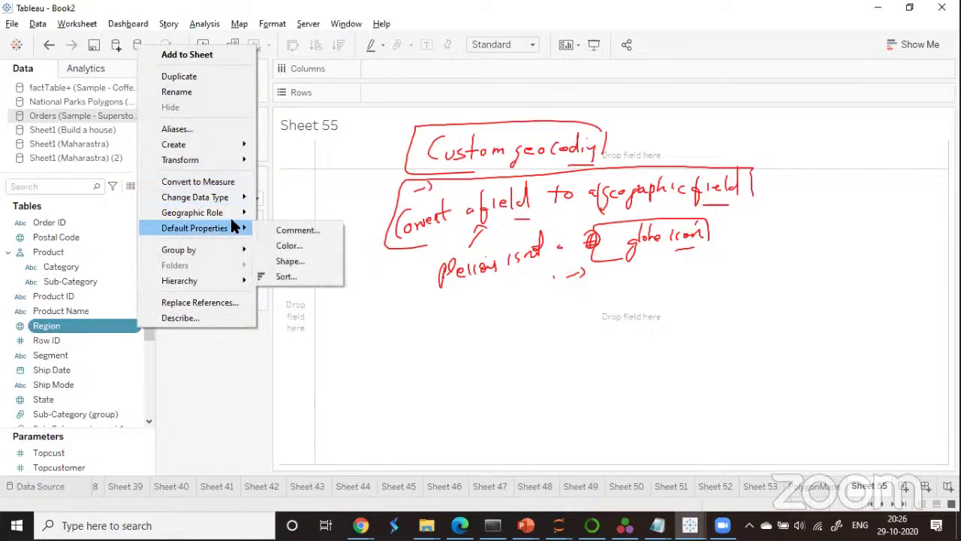
pyautogui.click(275, 390)
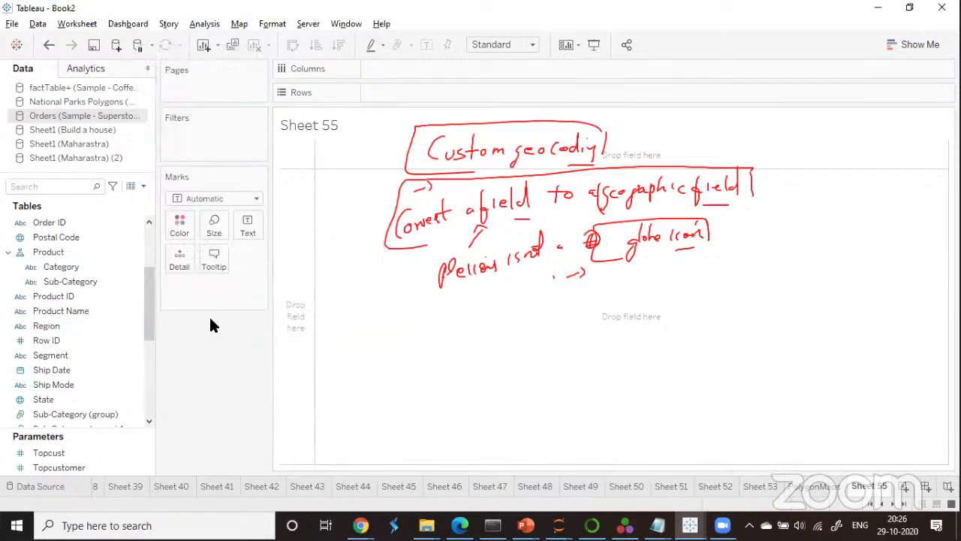
# Place Region on Rows on the cleared sheet, and mark the region list and Region's data type symbol in red.
pyautogui.scroll(-1, 149, 300)
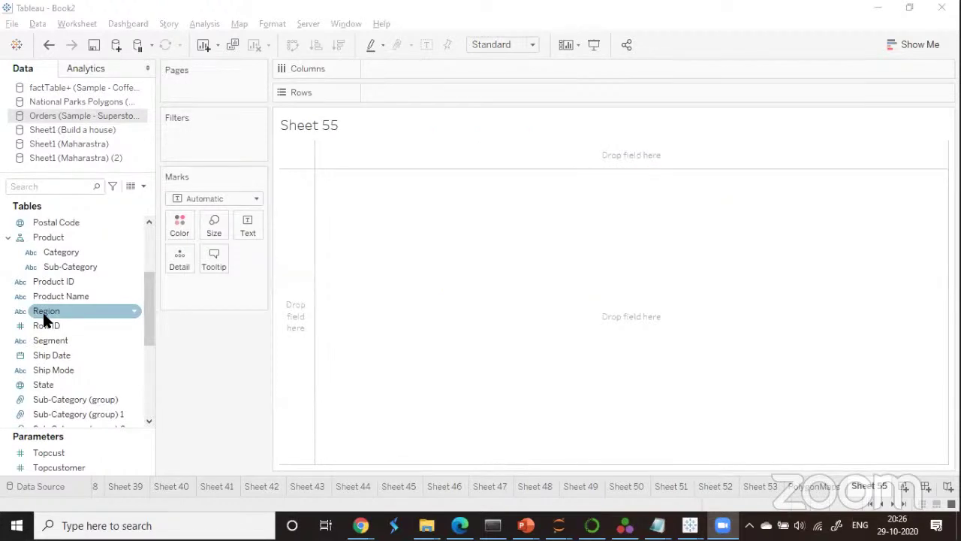
pyautogui.moveTo(43, 313); pyautogui.dragTo(481, 161)
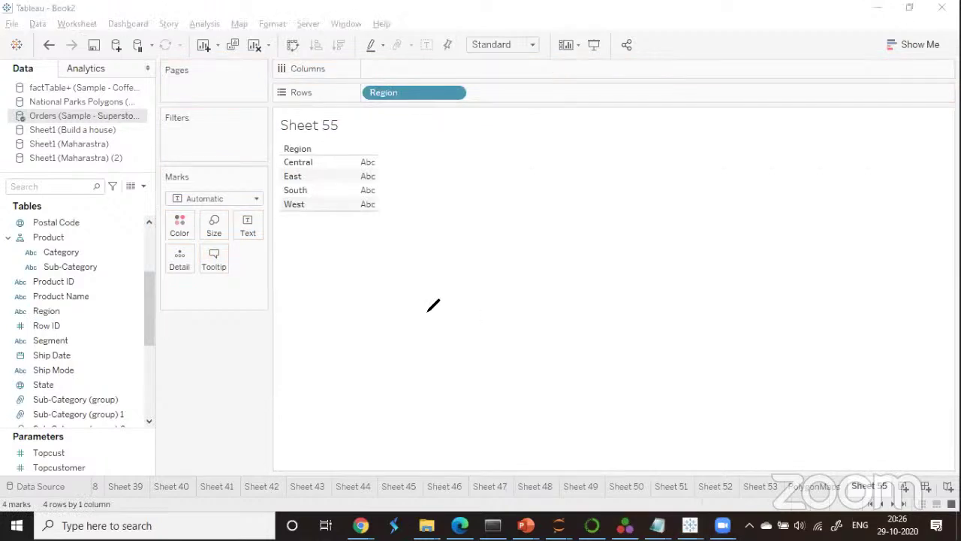
pyautogui.moveTo(397, 188); pyautogui.dragTo(419, 179)
pyautogui.moveTo(30, 305)
pyautogui.mouseDown()
pyautogui.moveTo(11, 310)
pyautogui.moveTo(29, 307)
pyautogui.mouseUp()
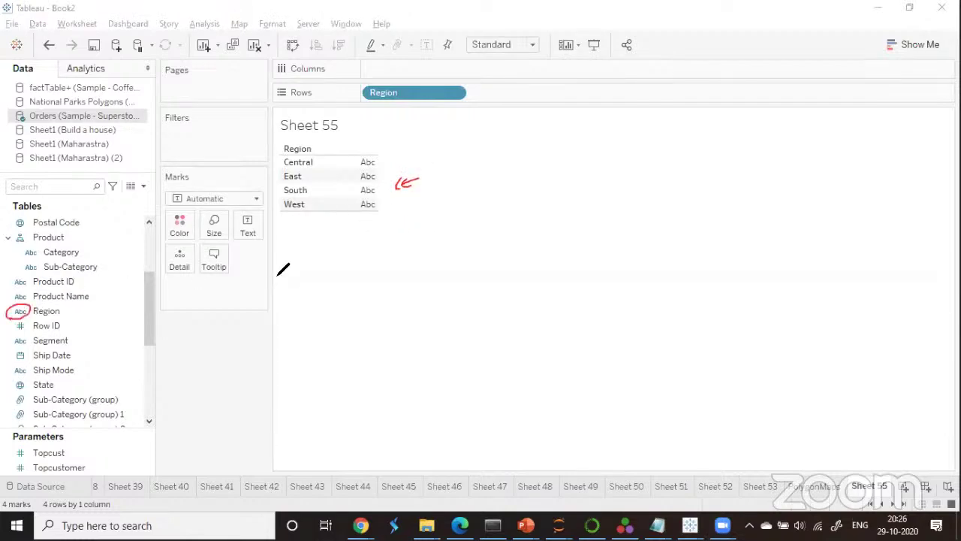
# Handwrite boxed "globe icon" and "location" notes, point an arrow at Region, and tick Central, East, South and West.
pyautogui.moveTo(297, 257)
pyautogui.mouseDown()
pyautogui.moveTo(369, 241)
pyautogui.moveTo(362, 255)
pyautogui.moveTo(383, 229)
pyautogui.moveTo(337, 276)
pyautogui.mouseUp()
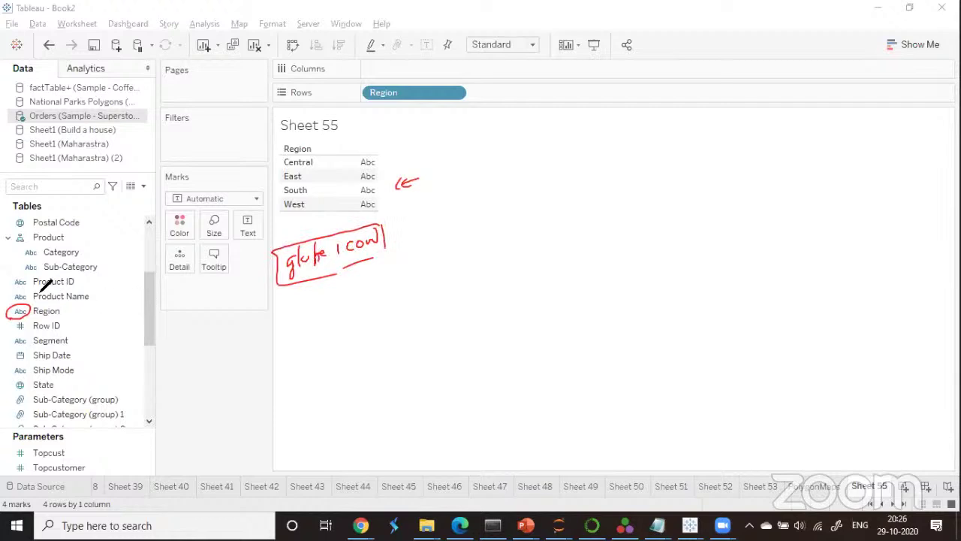
pyautogui.moveTo(78, 307); pyautogui.dragTo(64, 311)
pyautogui.moveTo(454, 160)
pyautogui.mouseDown()
pyautogui.moveTo(498, 142)
pyautogui.moveTo(545, 148)
pyautogui.moveTo(529, 159)
pyautogui.moveTo(471, 133)
pyautogui.moveTo(556, 171)
pyautogui.mouseUp()
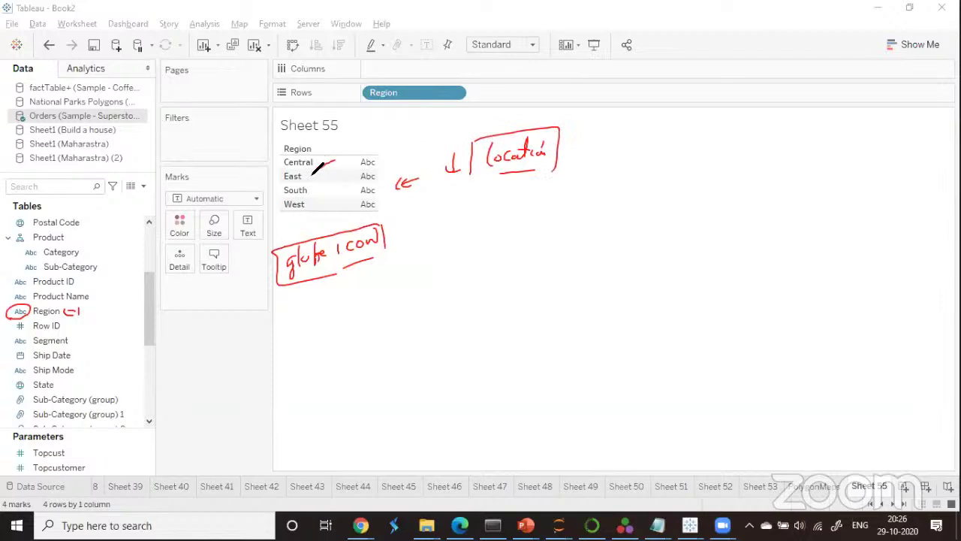
pyautogui.moveTo(311, 174); pyautogui.dragTo(321, 169)
pyautogui.moveTo(308, 206); pyautogui.dragTo(320, 201)
pyautogui.moveTo(312, 193); pyautogui.dragTo(324, 189)
# Give the Region field of the Orders (Sample - Superstore) data source a geographic role created from State.
pyautogui.click(126, 314)
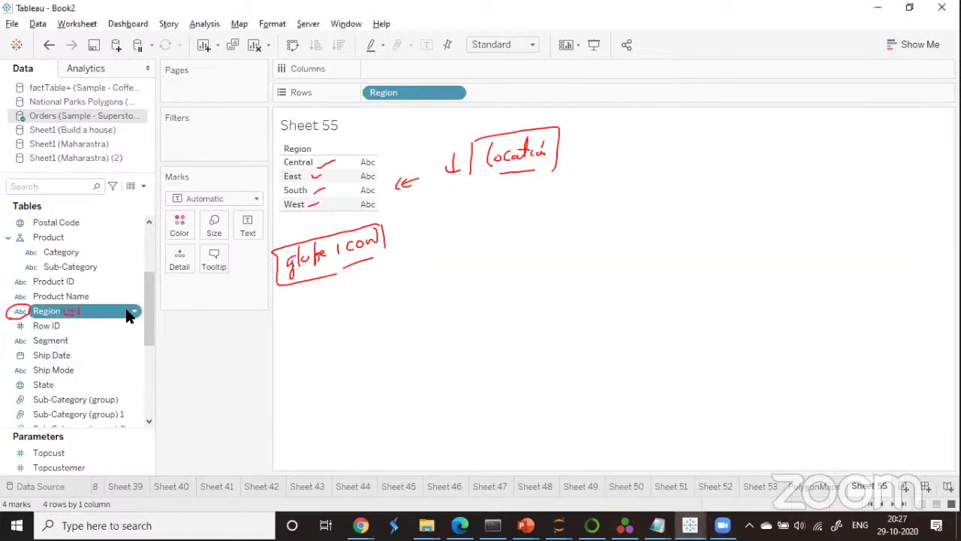
pyautogui.rightClick(126, 314)
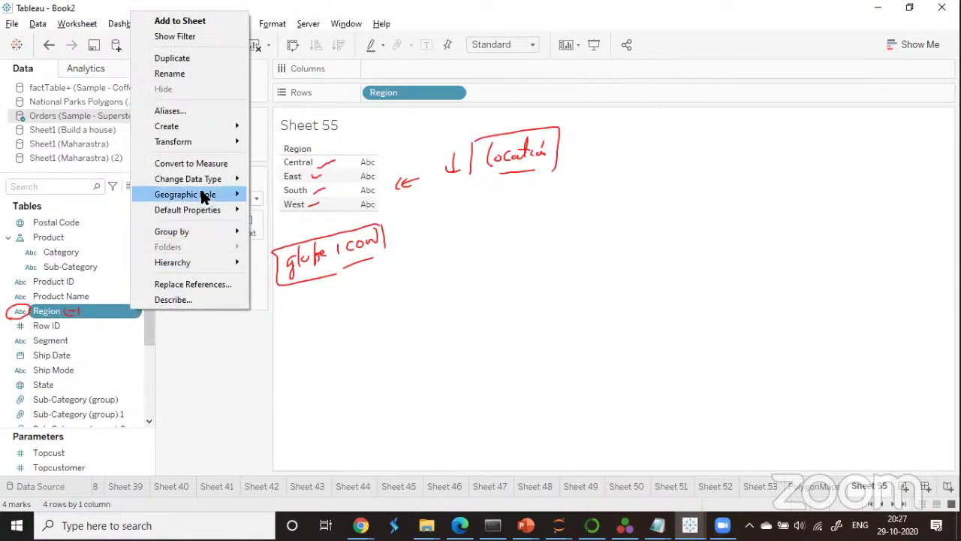
pyautogui.moveTo(197, 194)
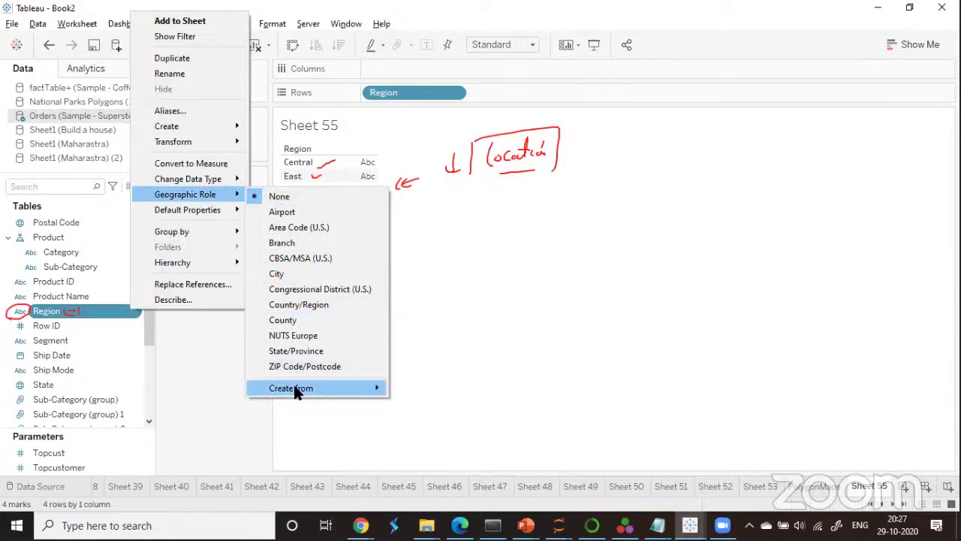
pyautogui.moveTo(295, 390)
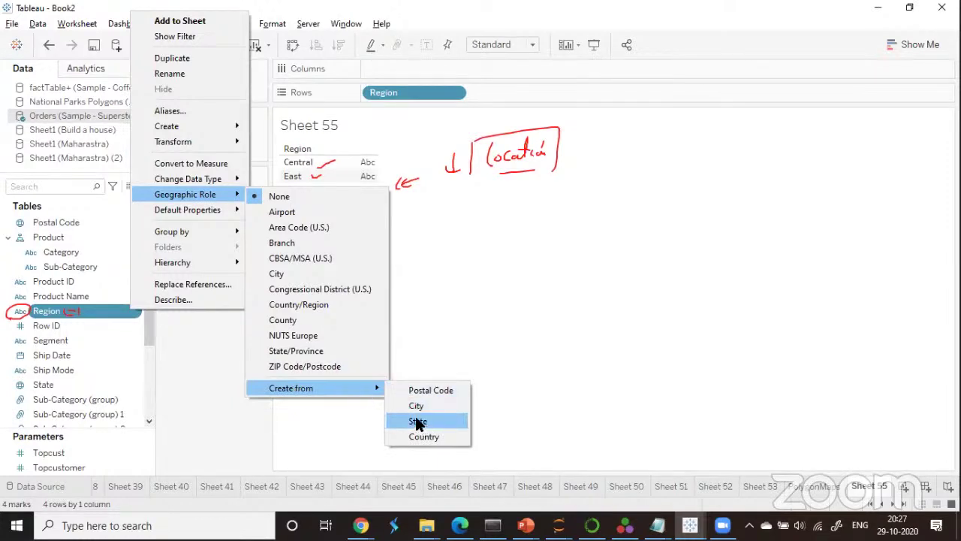
pyautogui.click(698, 274)
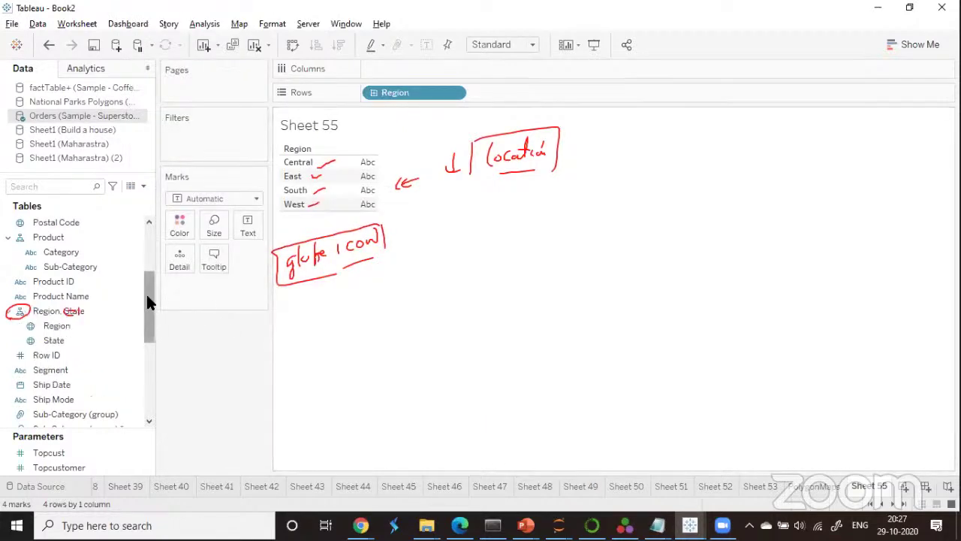
# Remove Region from Rows and place Country on Detail to generate a map.
pyautogui.moveTo(149, 293); pyautogui.dragTo(148, 221)
pyautogui.click(37, 254)
pyautogui.moveTo(38, 254); pyautogui.dragTo(184, 294)
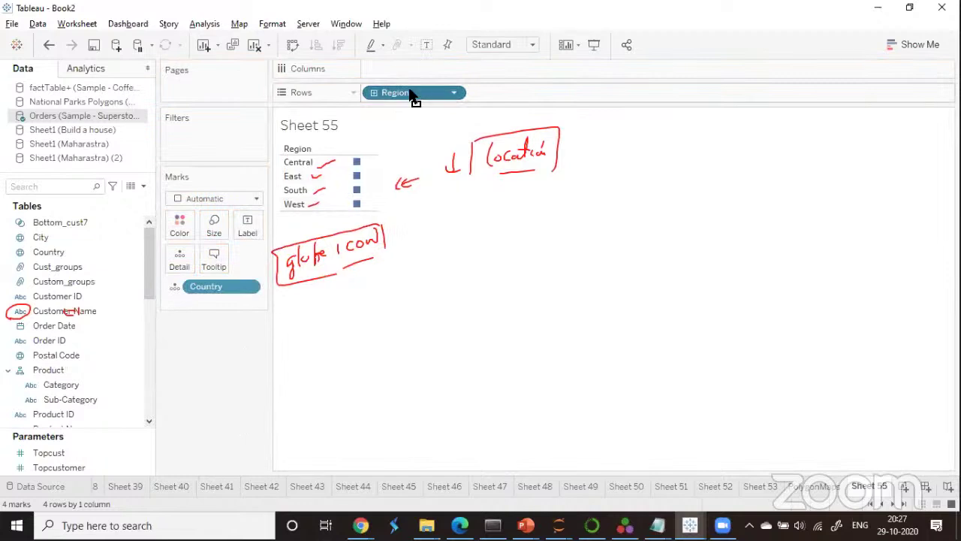
pyautogui.moveTo(411, 93); pyautogui.dragTo(216, 337)
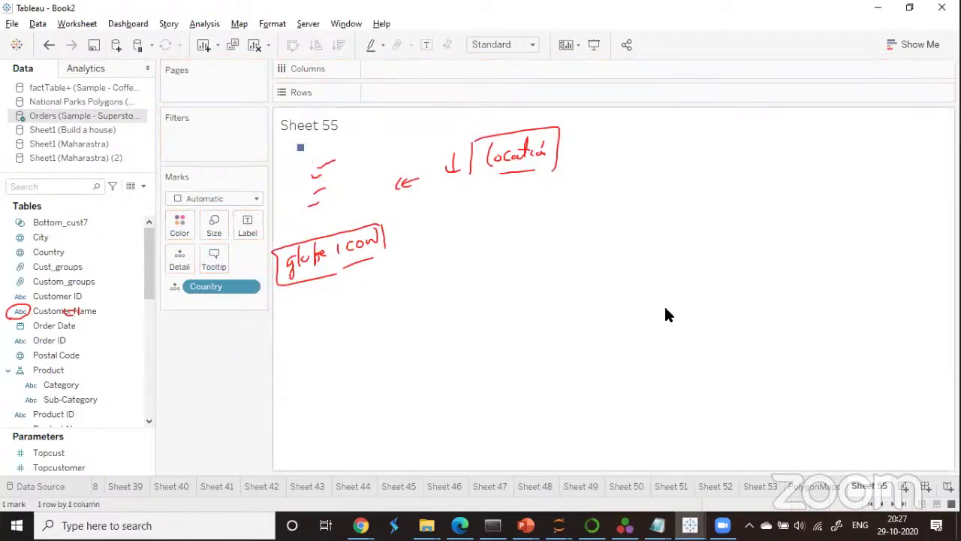
pyautogui.moveTo(217, 286); pyautogui.dragTo(217, 353)
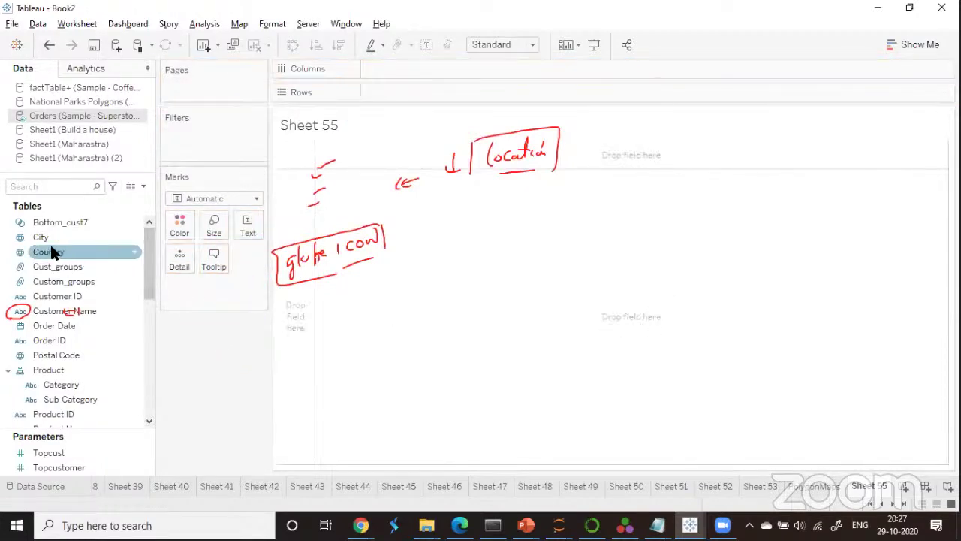
pyautogui.moveTo(50, 251); pyautogui.dragTo(198, 293)
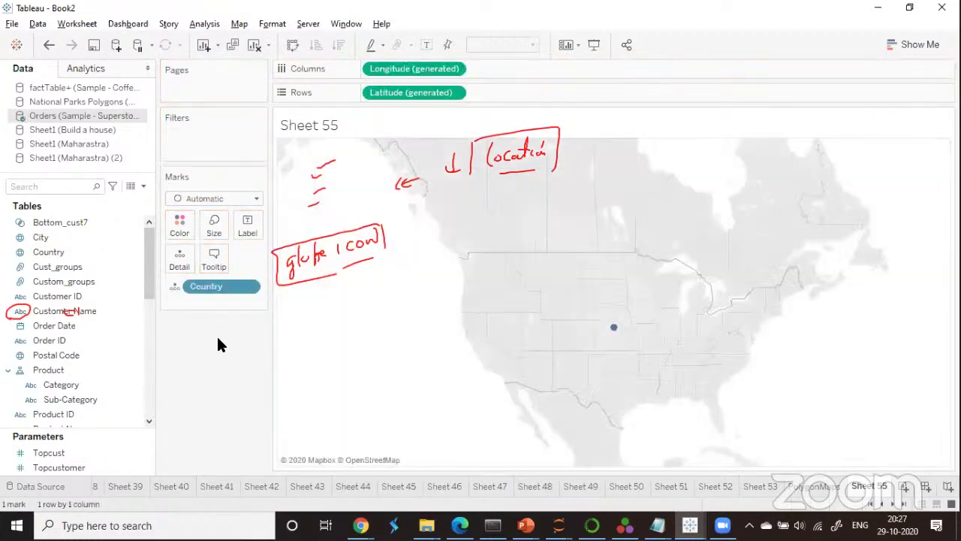
# Add State and Region from the Region, State hierarchy to the map's level of detail.
pyautogui.moveTo(148, 284); pyautogui.dragTo(149, 311)
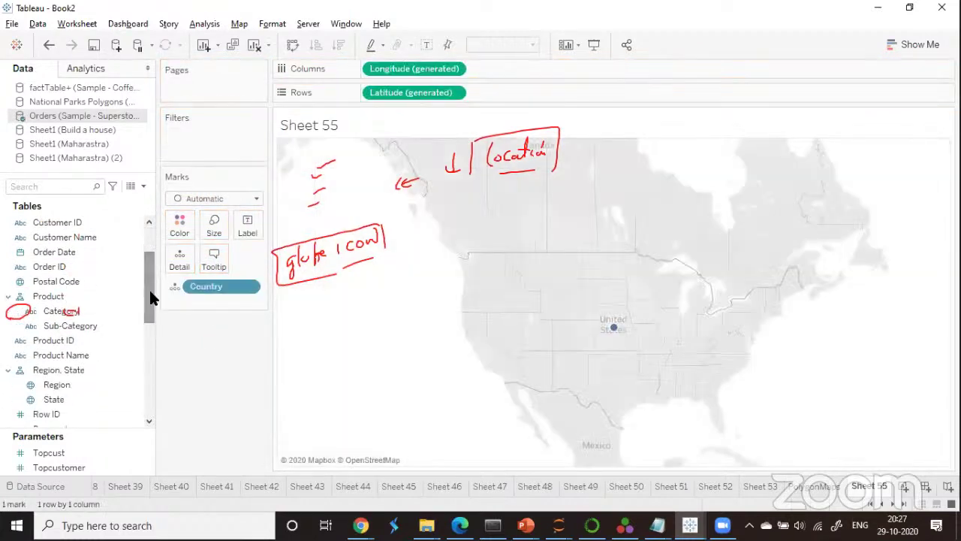
pyautogui.scroll(-1, 149, 293)
pyautogui.click(60, 383)
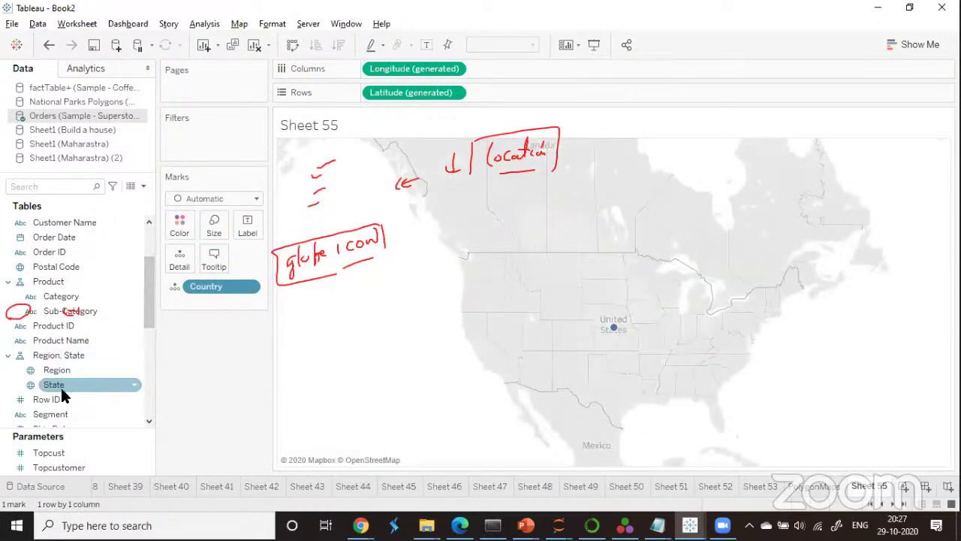
pyautogui.moveTo(61, 385)
pyautogui.mouseDown()
pyautogui.moveTo(160, 355)
pyautogui.moveTo(200, 311)
pyautogui.moveTo(189, 339)
pyautogui.moveTo(187, 330)
pyautogui.mouseUp()
pyautogui.click(64, 372)
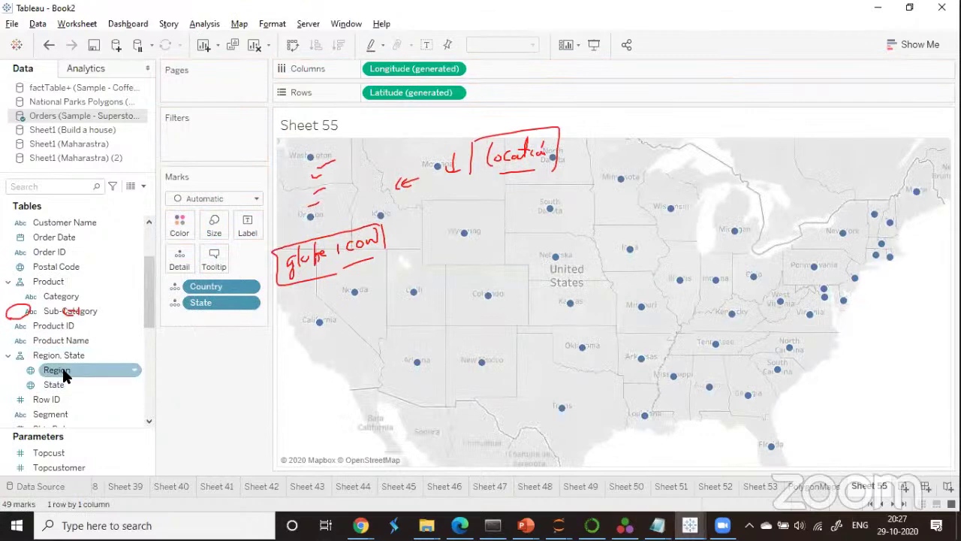
pyautogui.moveTo(64, 372); pyautogui.dragTo(234, 467)
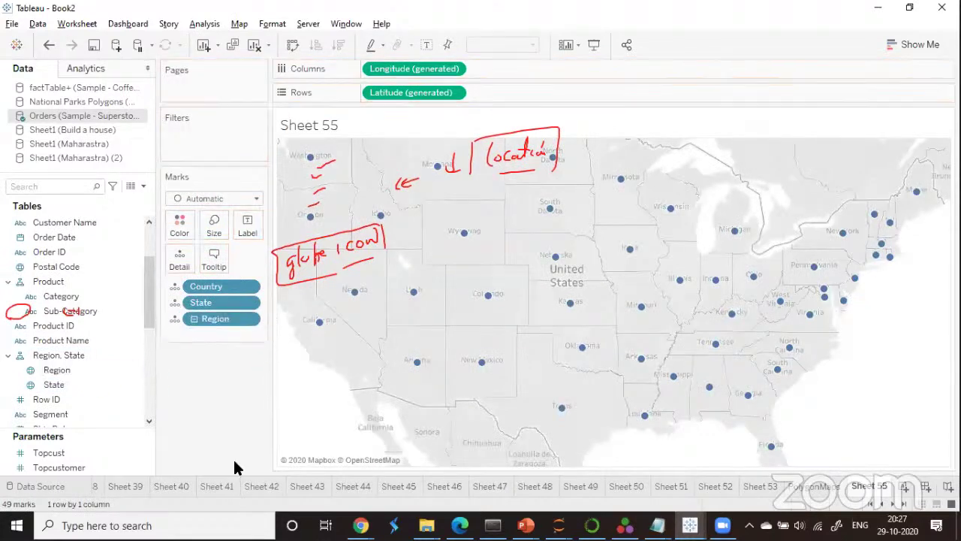
# Color the state marks by Region and enlarge the circles.
pyautogui.moveTo(321, 326)
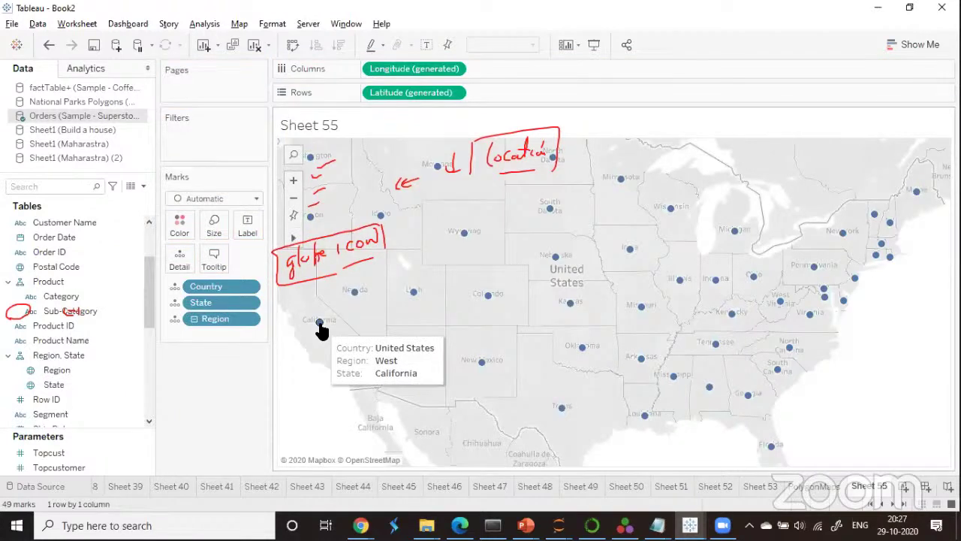
pyautogui.moveTo(631, 308)
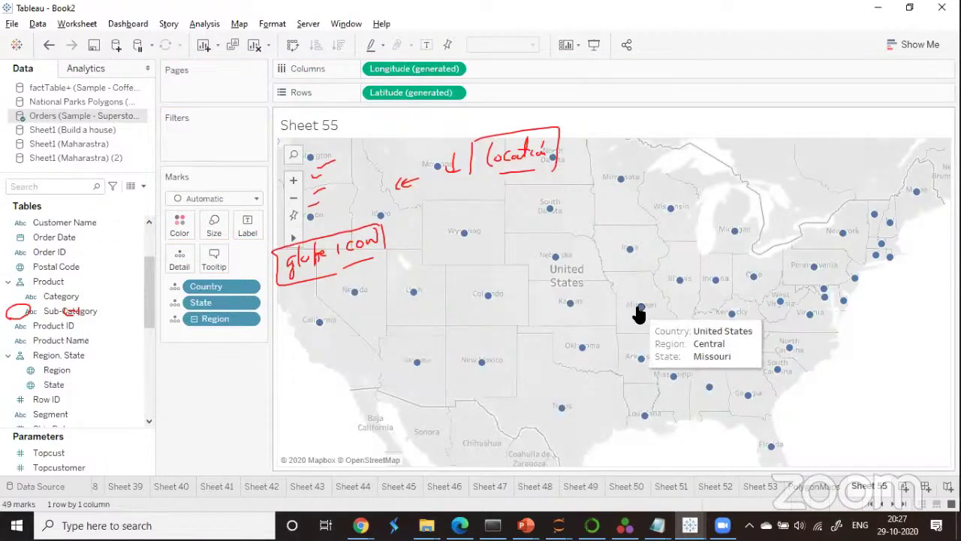
pyautogui.moveTo(719, 284)
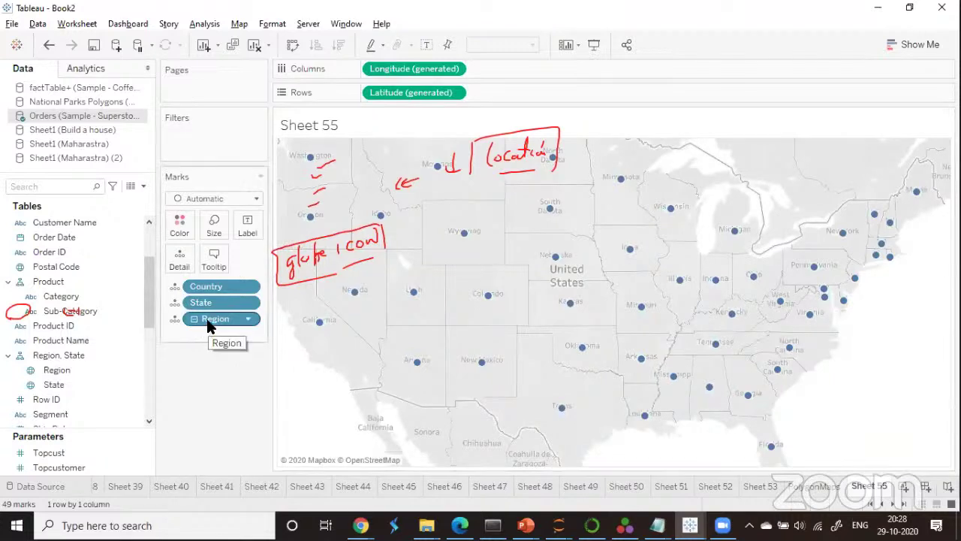
pyautogui.moveTo(209, 330); pyautogui.dragTo(173, 224)
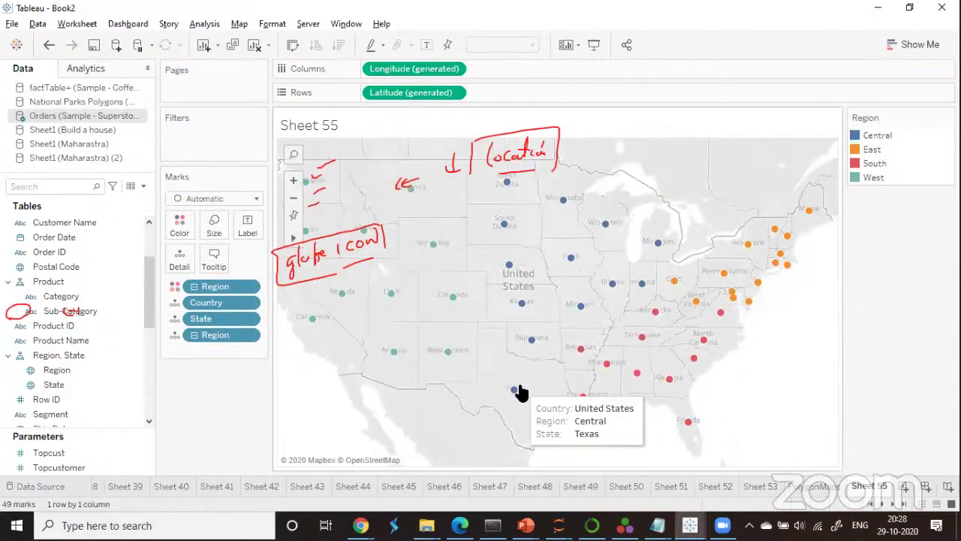
pyautogui.click(214, 225)
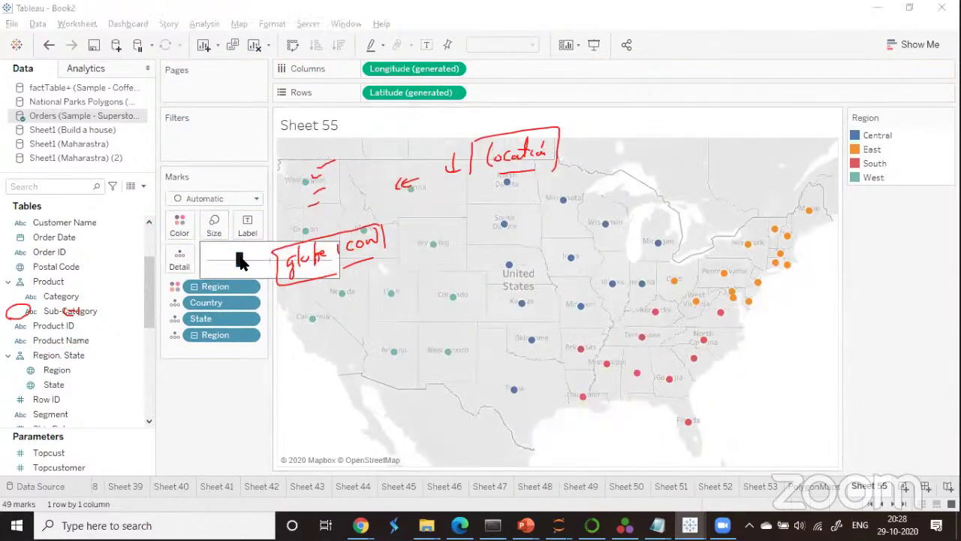
pyautogui.moveTo(239, 260); pyautogui.dragTo(269, 259)
# Check the tooltips of states in the East, South and West regions, and erase the red annotations.
pyautogui.moveTo(520, 308)
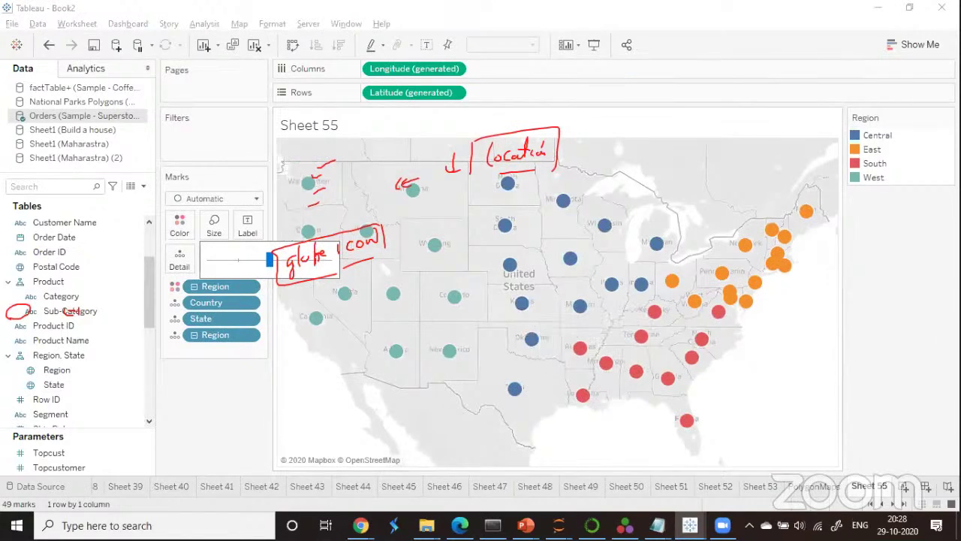
pyautogui.moveTo(755, 284)
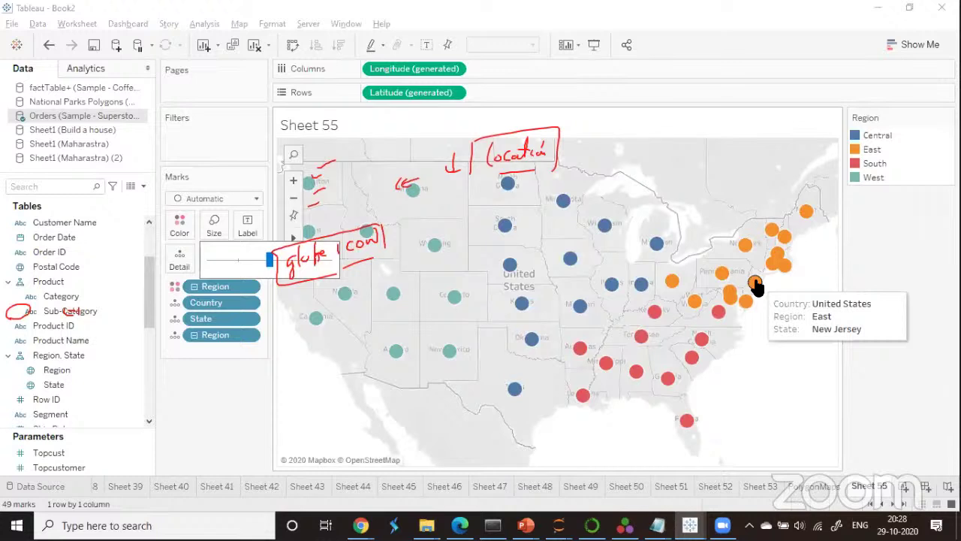
pyautogui.moveTo(706, 349)
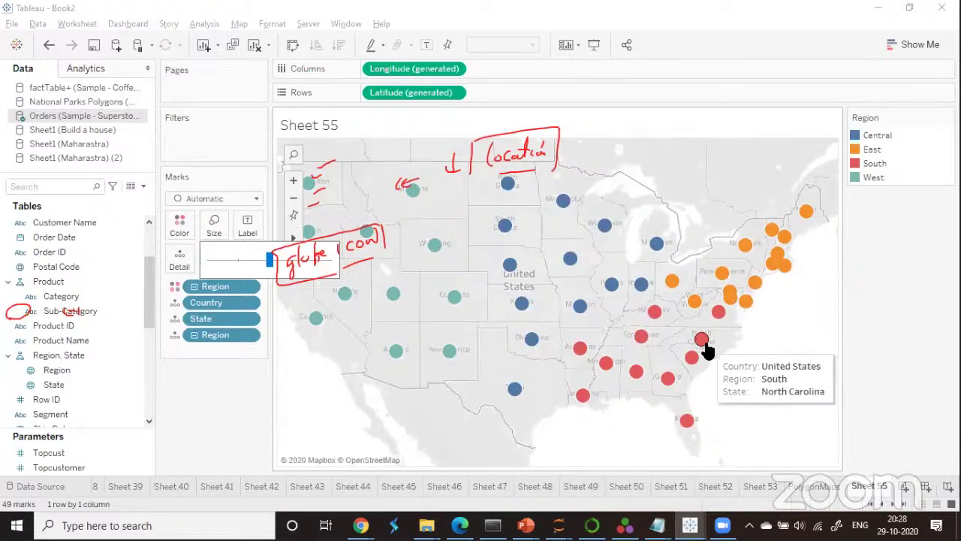
pyautogui.moveTo(447, 361)
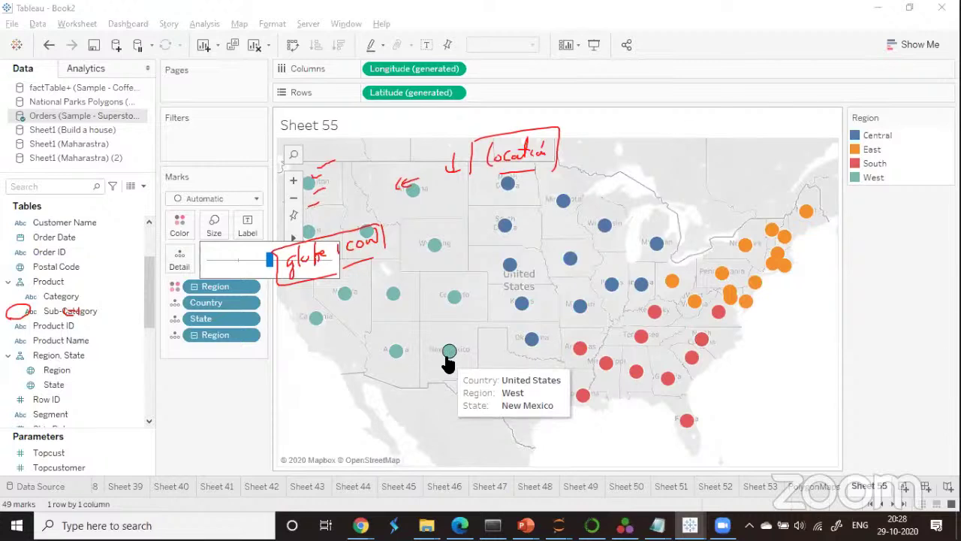
pyautogui.click(300, 370)
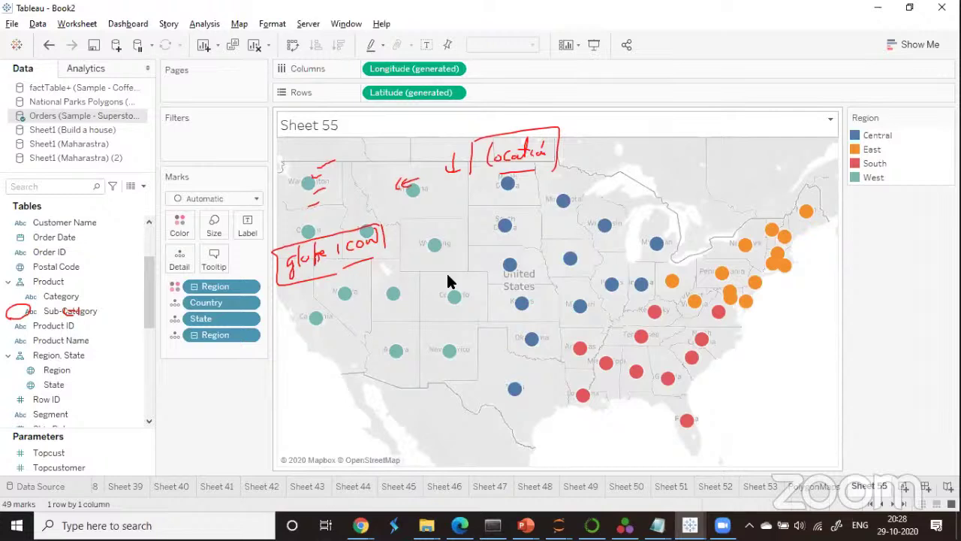
pyautogui.click(177, 419)
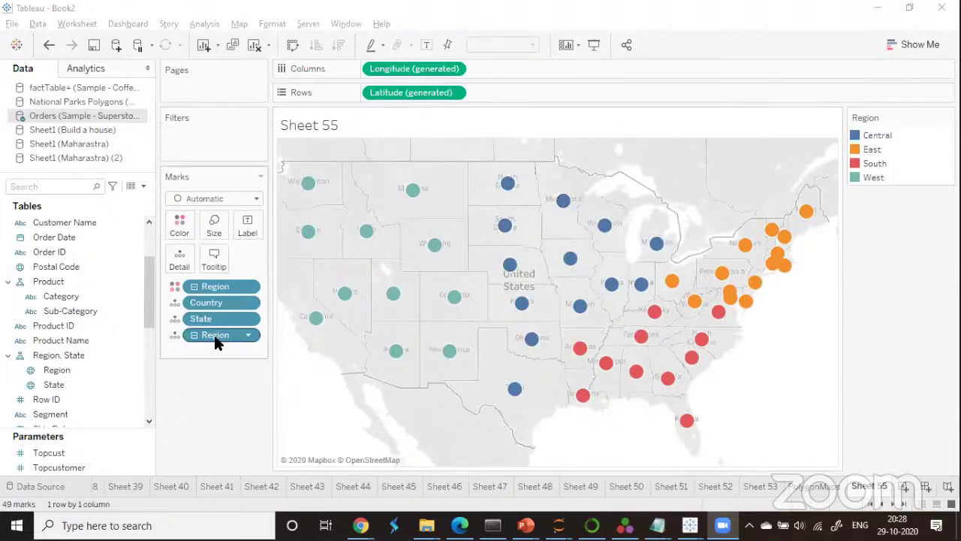
# Remove the duplicate Region from Detail and change the mark type to Map.
pyautogui.moveTo(214, 335); pyautogui.dragTo(265, 349)
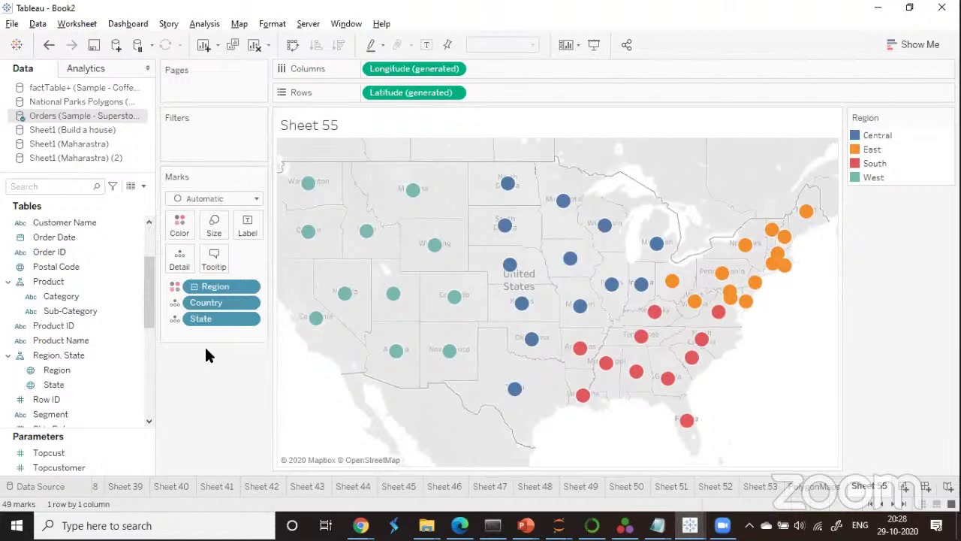
pyautogui.click(256, 198)
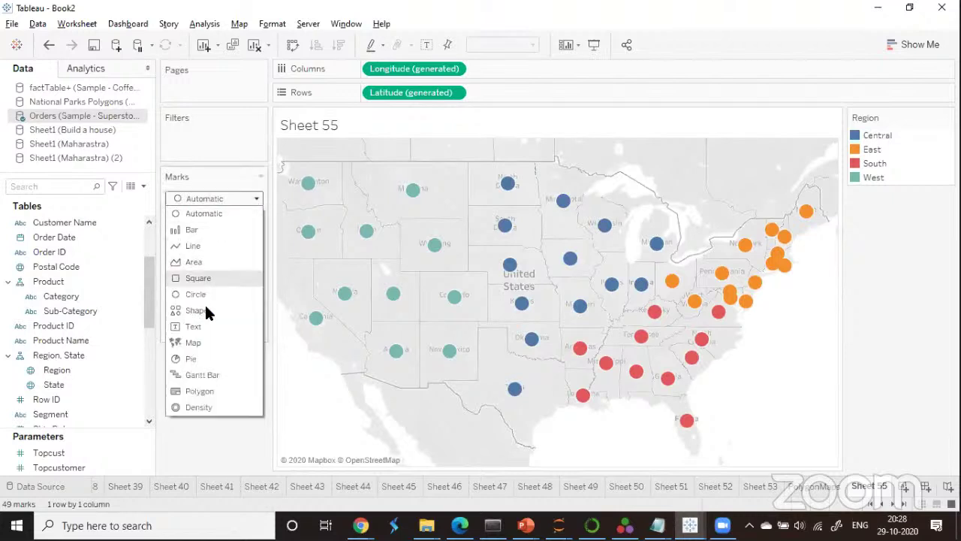
pyautogui.click(199, 341)
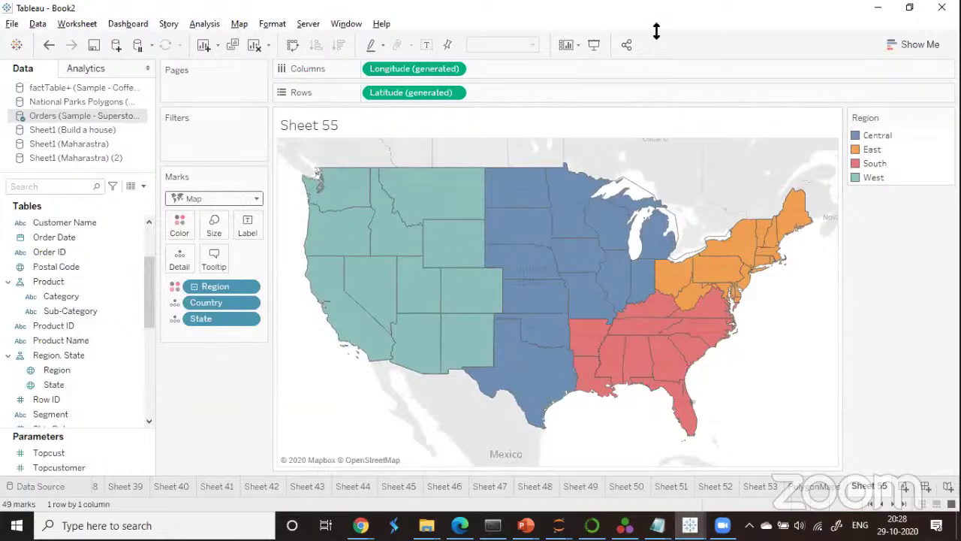
# Annotate the map in red with arrows and handwritten labels "West", "Central", "South" and a boxed "East" beside their regions.
pyautogui.hotkey('ctrl', 'shift', 'p')
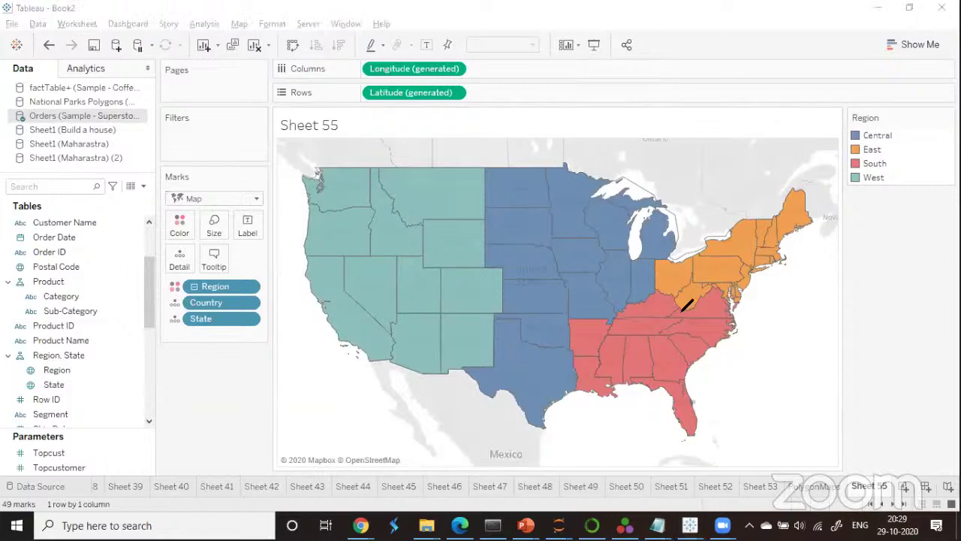
pyautogui.moveTo(320, 342); pyautogui.dragTo(352, 327)
pyautogui.moveTo(272, 382); pyautogui.dragTo(311, 362)
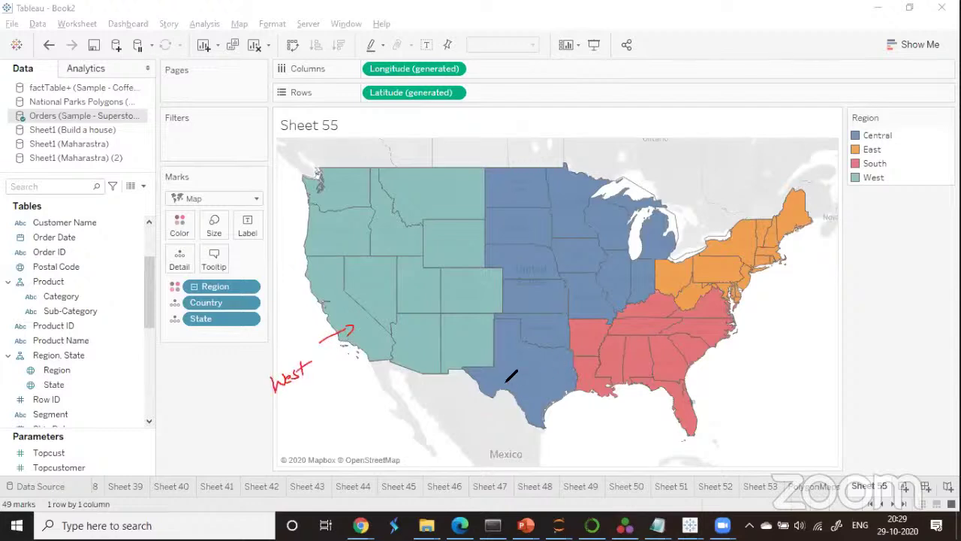
pyautogui.moveTo(507, 380); pyautogui.dragTo(490, 398)
pyautogui.moveTo(399, 411)
pyautogui.mouseDown()
pyautogui.moveTo(420, 436)
pyautogui.moveTo(430, 407)
pyautogui.moveTo(472, 404)
pyautogui.mouseUp()
pyautogui.moveTo(662, 373); pyautogui.dragTo(652, 402)
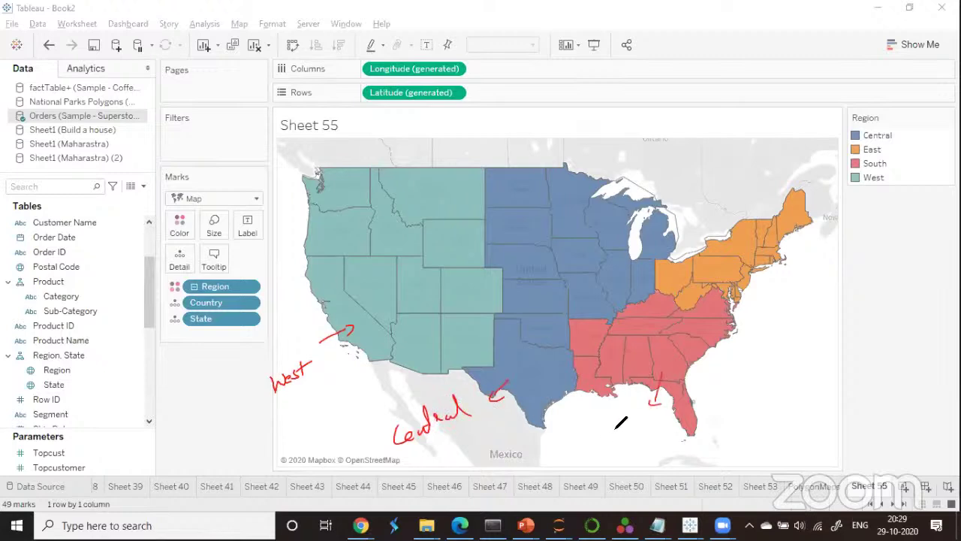
pyautogui.moveTo(614, 428)
pyautogui.mouseDown()
pyautogui.moveTo(635, 434)
pyautogui.moveTo(647, 411)
pyautogui.moveTo(649, 429)
pyautogui.mouseUp()
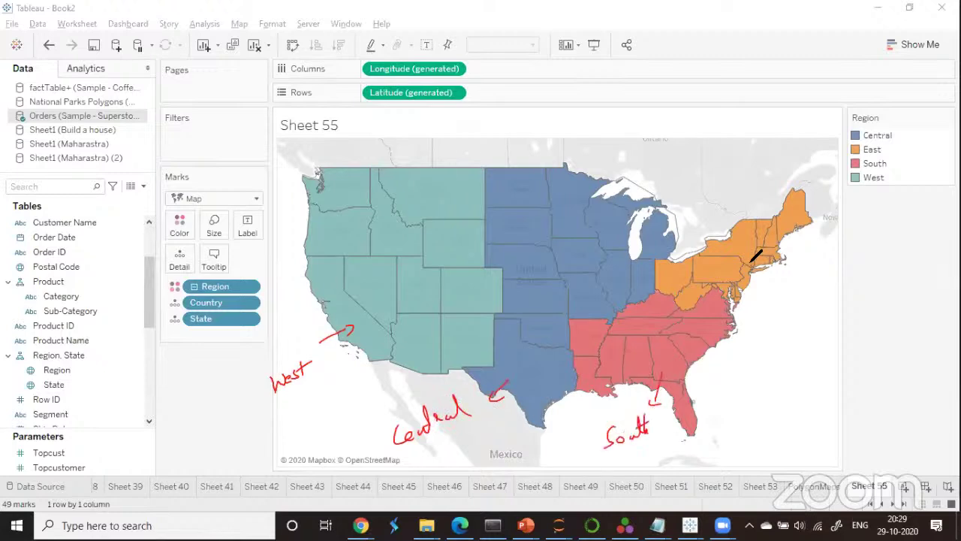
pyautogui.moveTo(751, 261)
pyautogui.mouseDown()
pyautogui.moveTo(811, 248)
pyautogui.moveTo(809, 259)
pyautogui.moveTo(835, 242)
pyautogui.moveTo(854, 263)
pyautogui.mouseUp()
pyautogui.moveTo(796, 239); pyautogui.dragTo(797, 279)
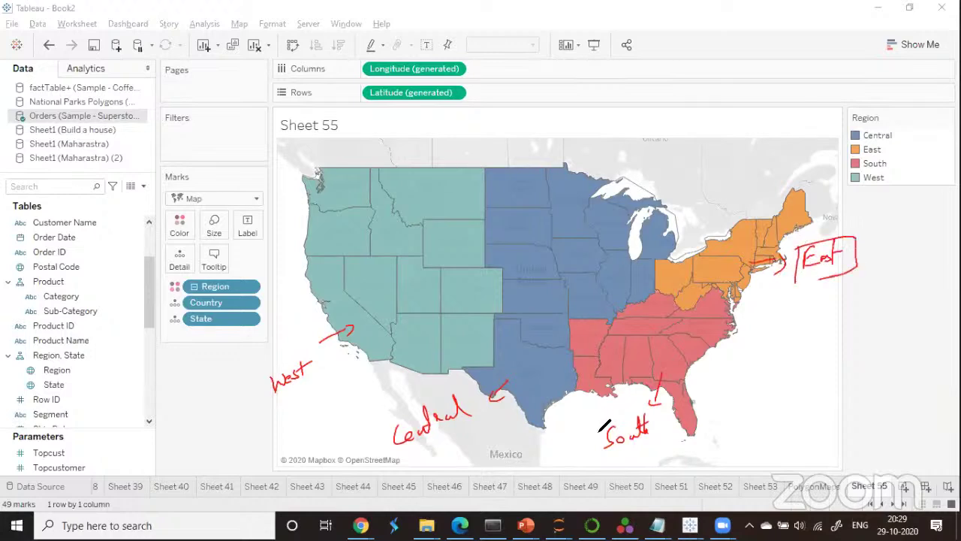
# Draw red boxes around the handwritten South, Central and West labels.
pyautogui.moveTo(599, 425); pyautogui.dragTo(672, 420)
pyautogui.moveTo(365, 413)
pyautogui.mouseDown()
pyautogui.moveTo(376, 458)
pyautogui.moveTo(499, 406)
pyautogui.mouseUp()
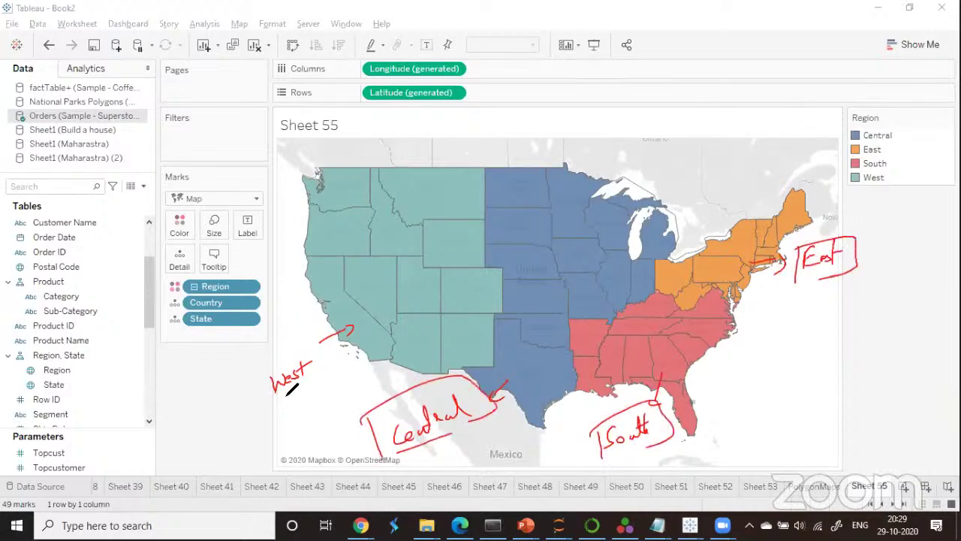
pyautogui.moveTo(240, 357); pyautogui.dragTo(263, 409)
pyautogui.moveTo(237, 360)
pyautogui.mouseDown()
pyautogui.moveTo(336, 362)
pyautogui.moveTo(267, 390)
pyautogui.mouseUp()
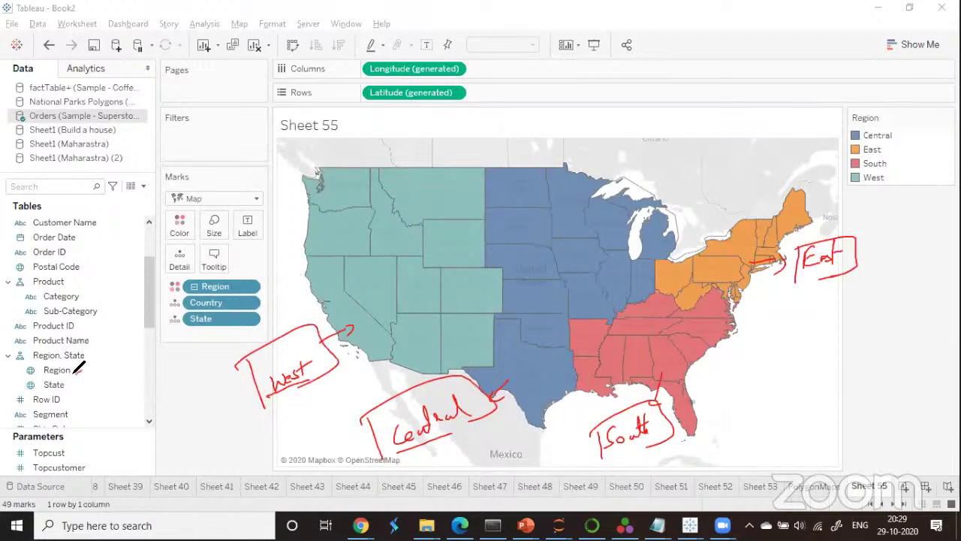
# Mark the Region field in red, and handwrite "Region", a circled "geograph field" note and a boxed "Custom geocoding" note.
pyautogui.moveTo(72, 374)
pyautogui.mouseDown()
pyautogui.moveTo(144, 368)
pyautogui.moveTo(154, 356)
pyautogui.moveTo(173, 379)
pyautogui.moveTo(225, 342)
pyautogui.moveTo(211, 379)
pyautogui.moveTo(225, 360)
pyautogui.moveTo(239, 369)
pyautogui.moveTo(234, 353)
pyautogui.moveTo(187, 398)
pyautogui.moveTo(197, 437)
pyautogui.moveTo(227, 436)
pyautogui.moveTo(308, 391)
pyautogui.moveTo(301, 410)
pyautogui.mouseUp()
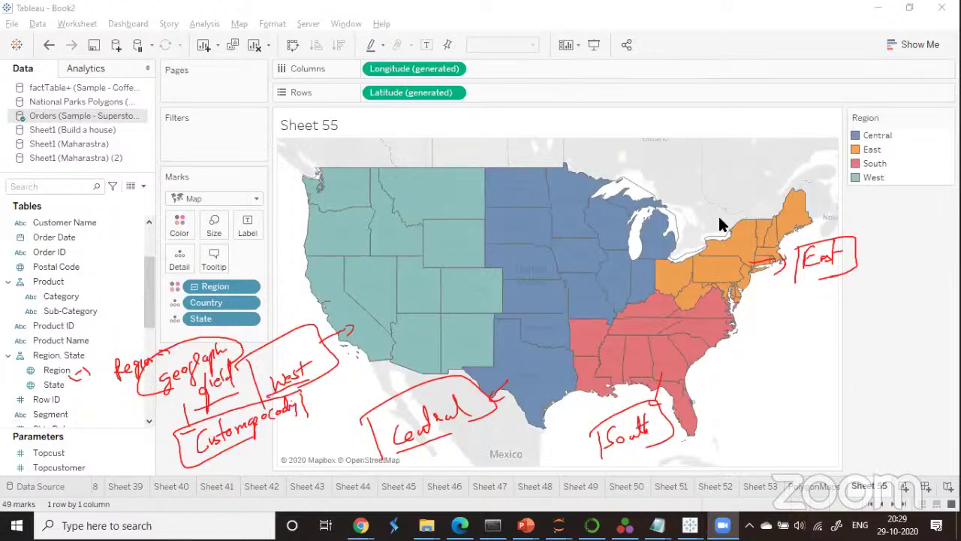
pyautogui.moveTo(758, 239)
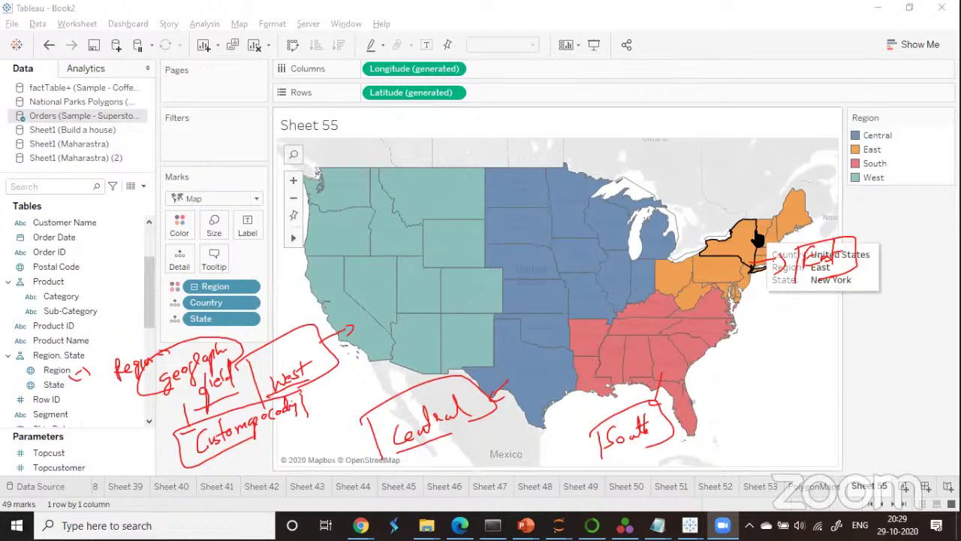